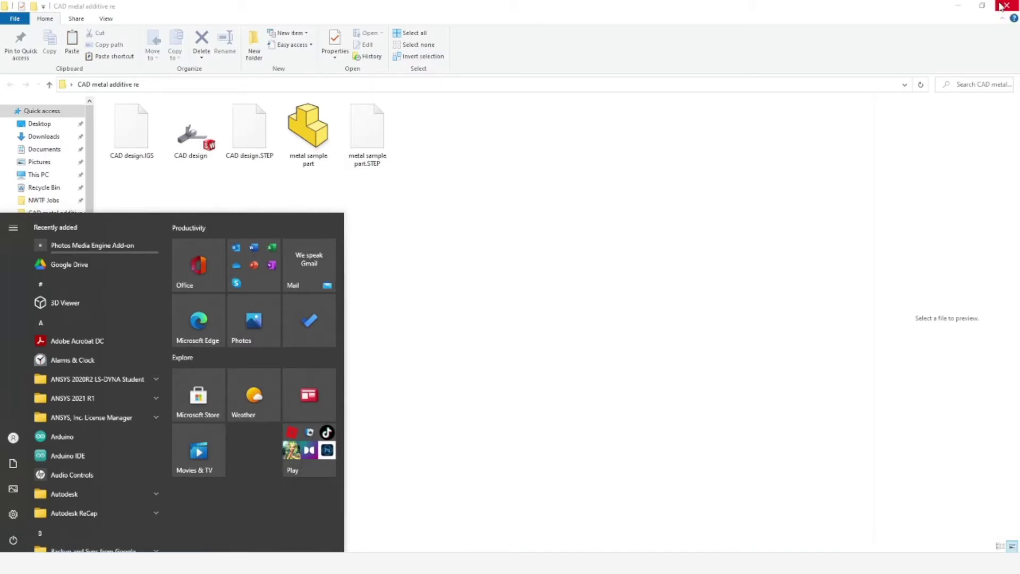
- Launch Workbench 2021 R1 by searching 'work' in the Start menu
text(work)
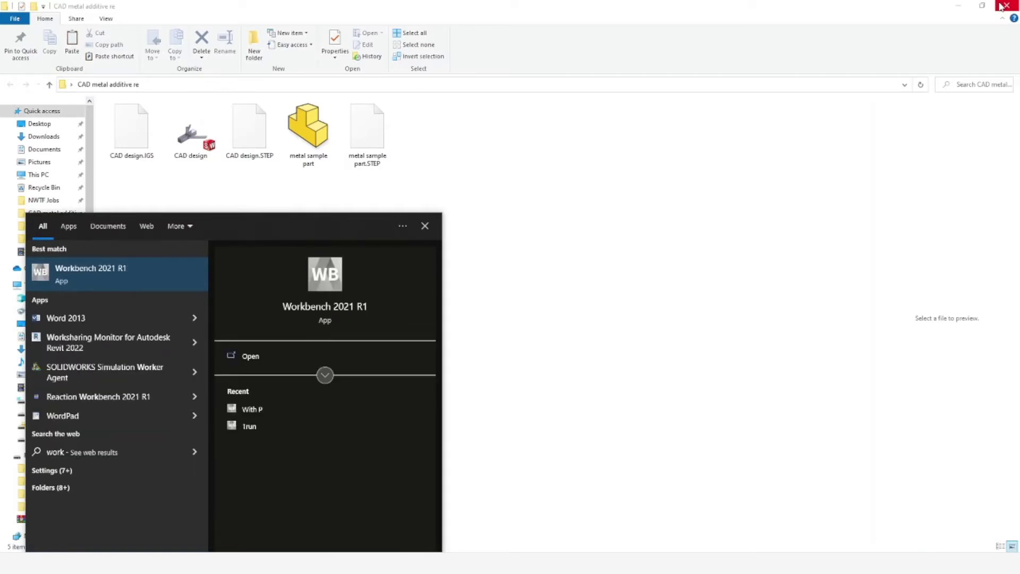
key(Return)
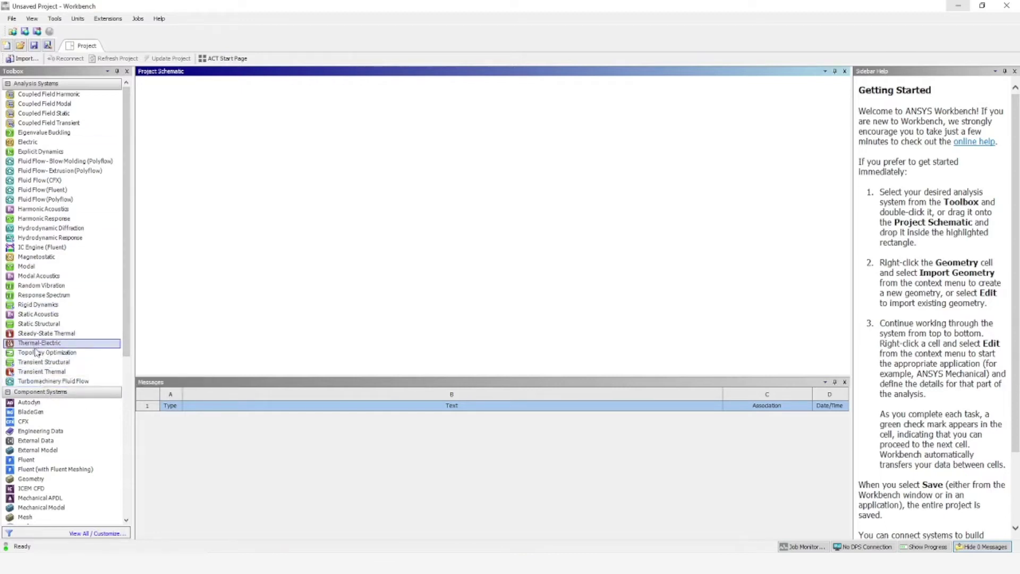
- Add a Static Structural system to the schematic, keeping its default name
double_click(38, 323)
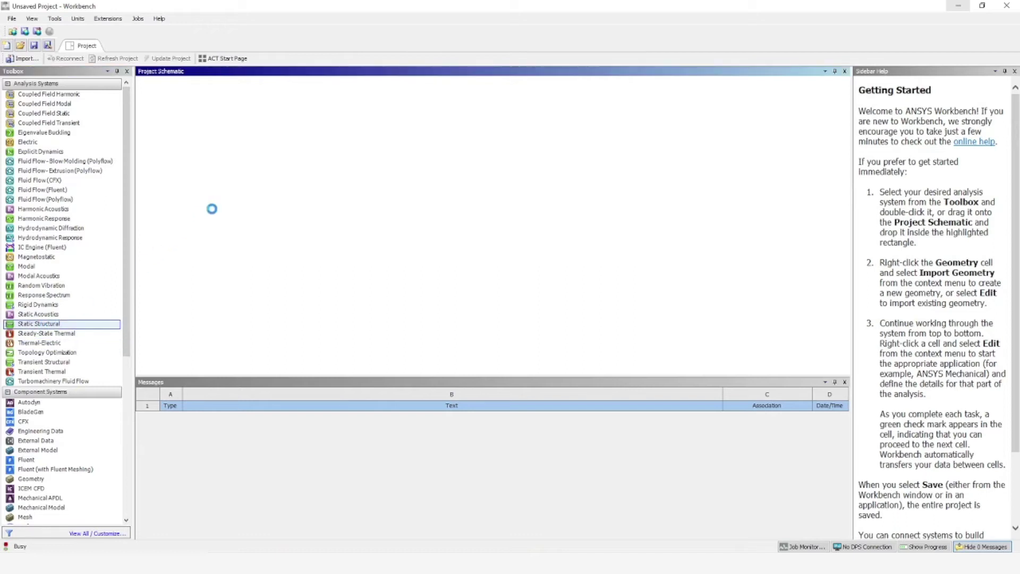
click(213, 236)
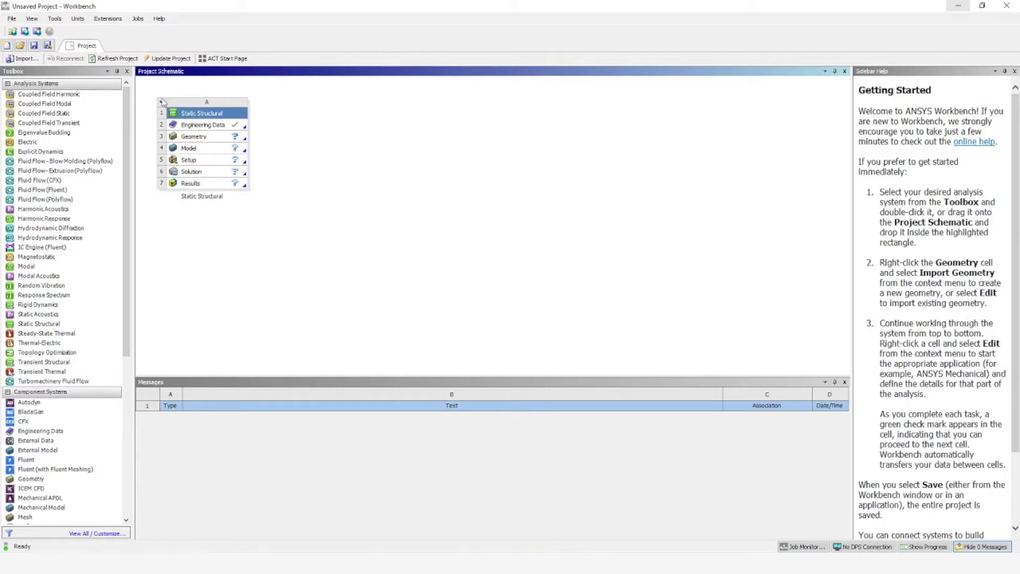
click(162, 101)
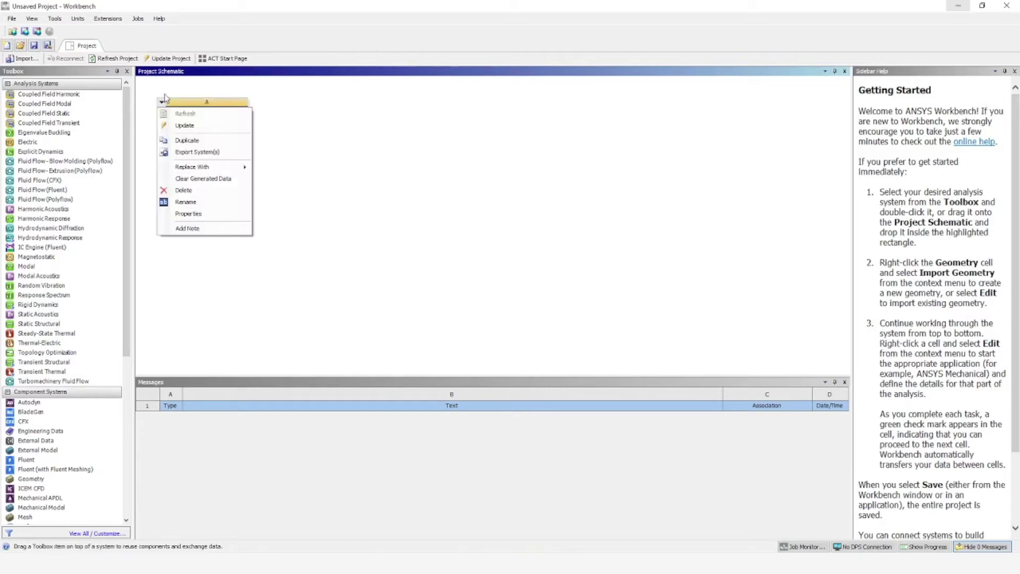
click(310, 100)
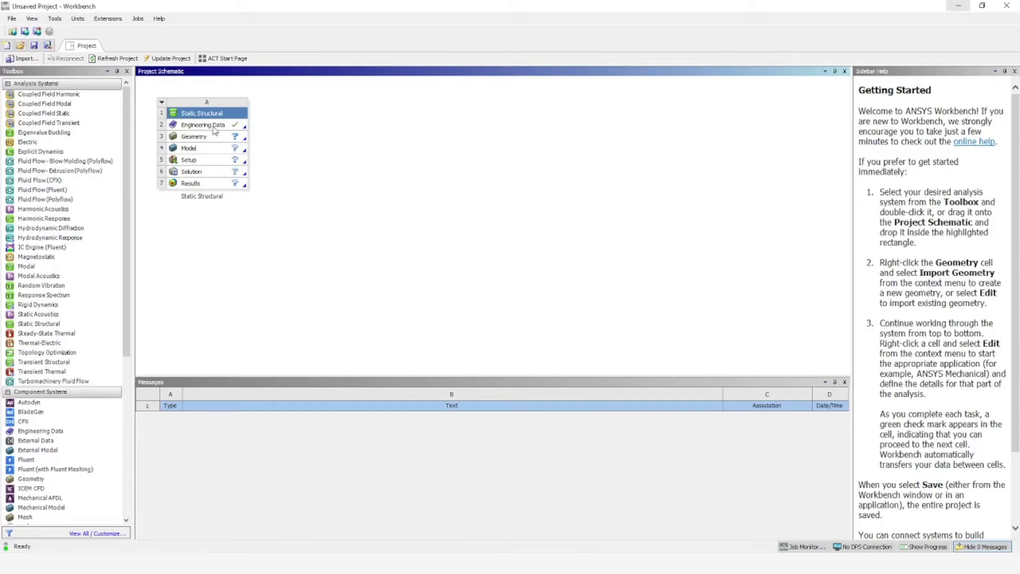
- Read the Geometry and Model cell status notes, then open the Engineering Data cell
click(246, 139)
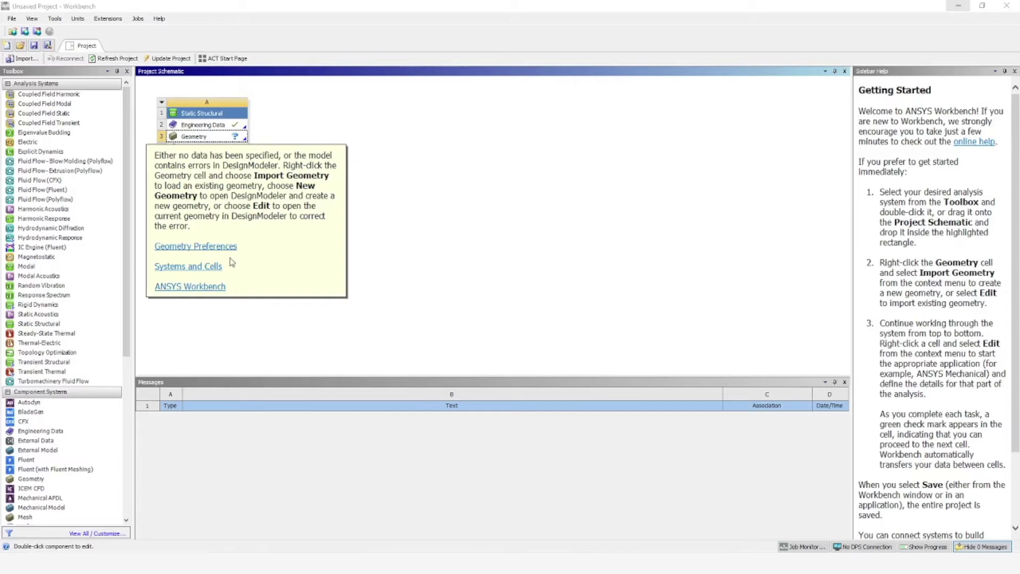
click(332, 130)
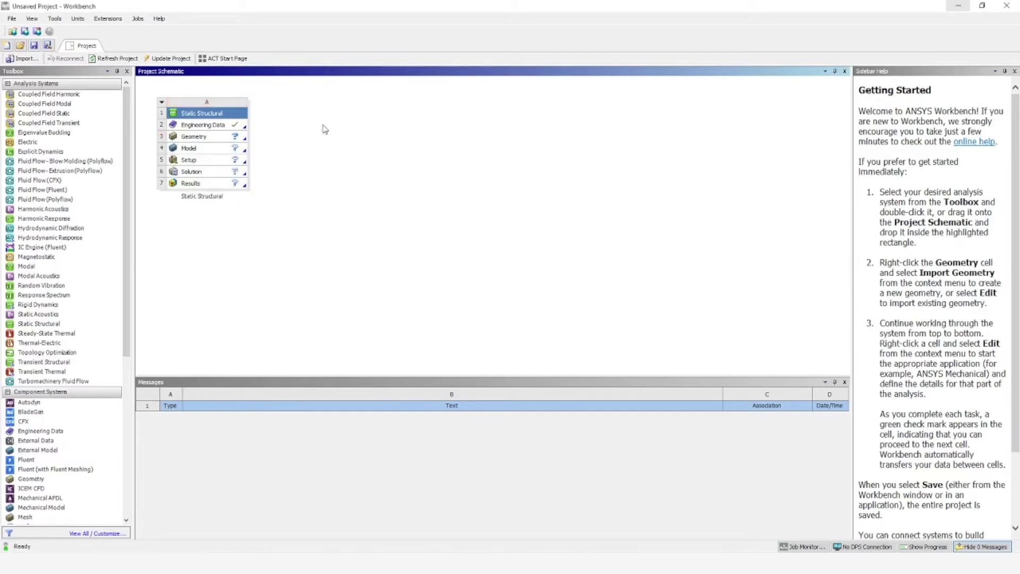
click(246, 152)
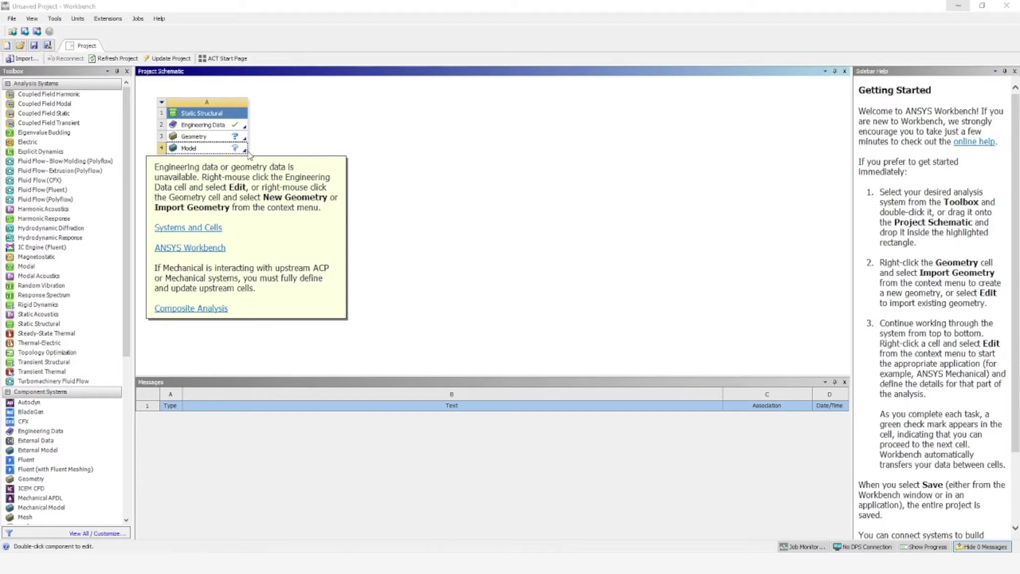
click(276, 148)
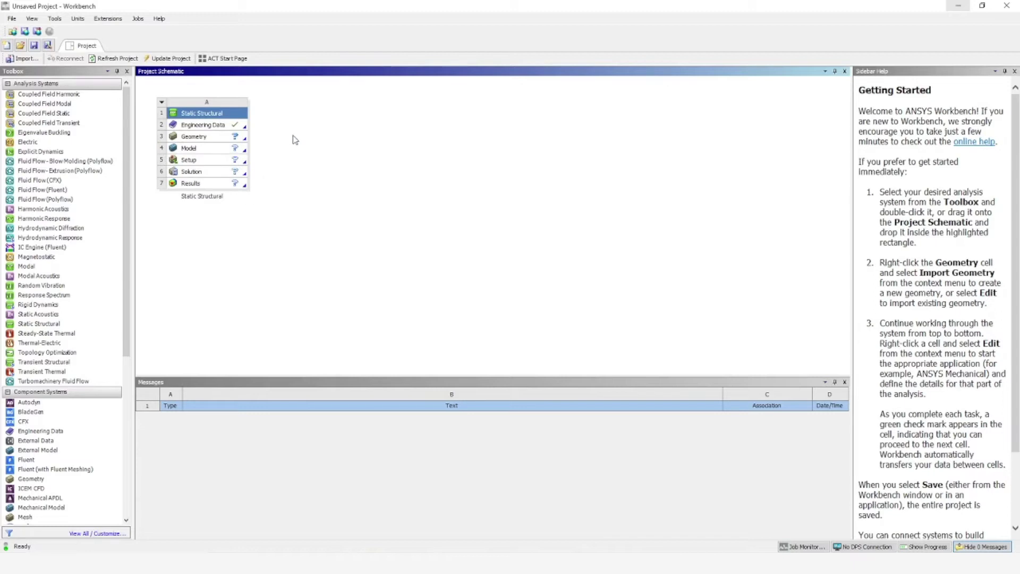
double_click(213, 124)
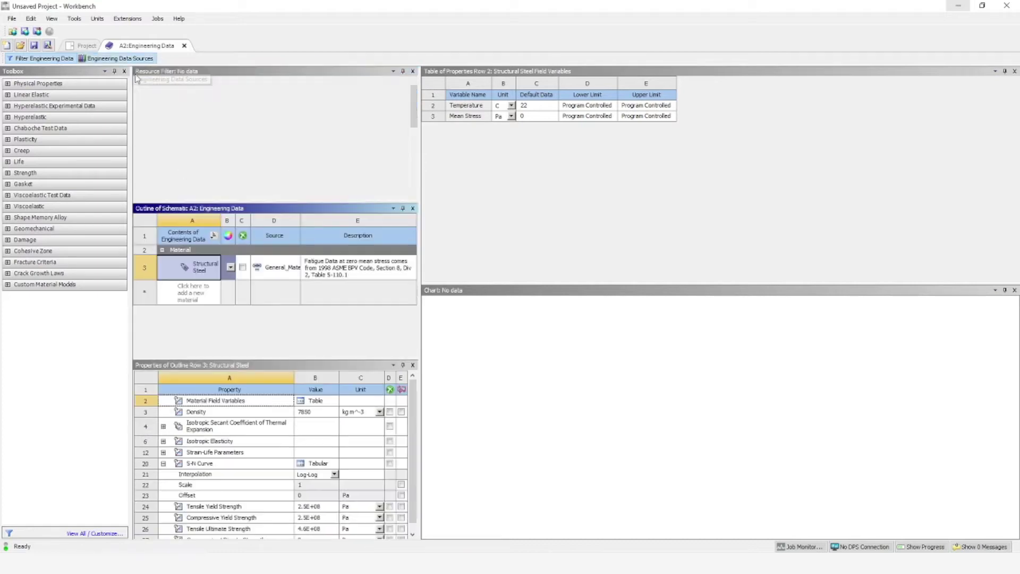
- Show the Engineering Data Sources list enlarged, cancelling the add-library file browse
click(118, 59)
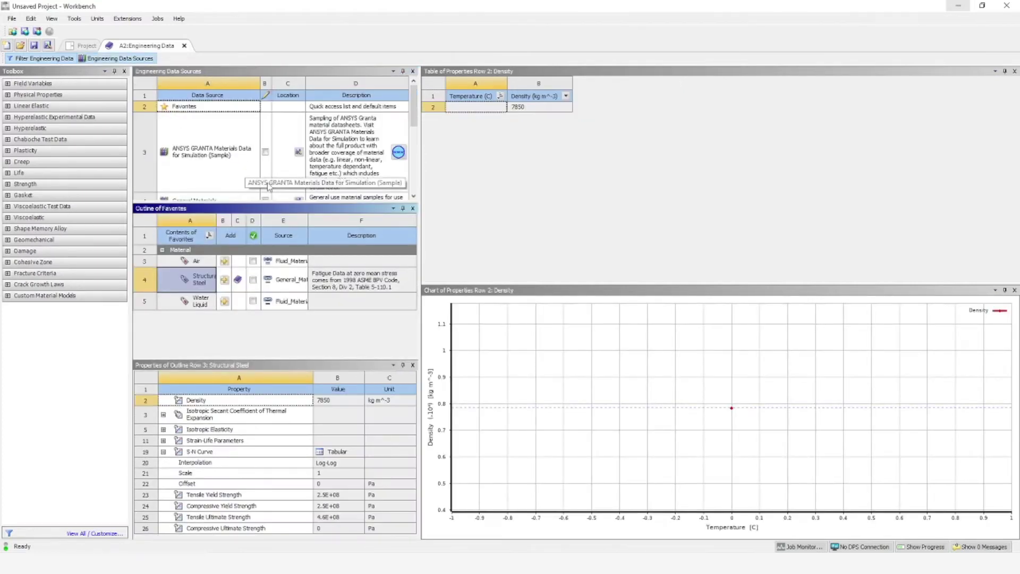
drag(261, 203, 256, 233)
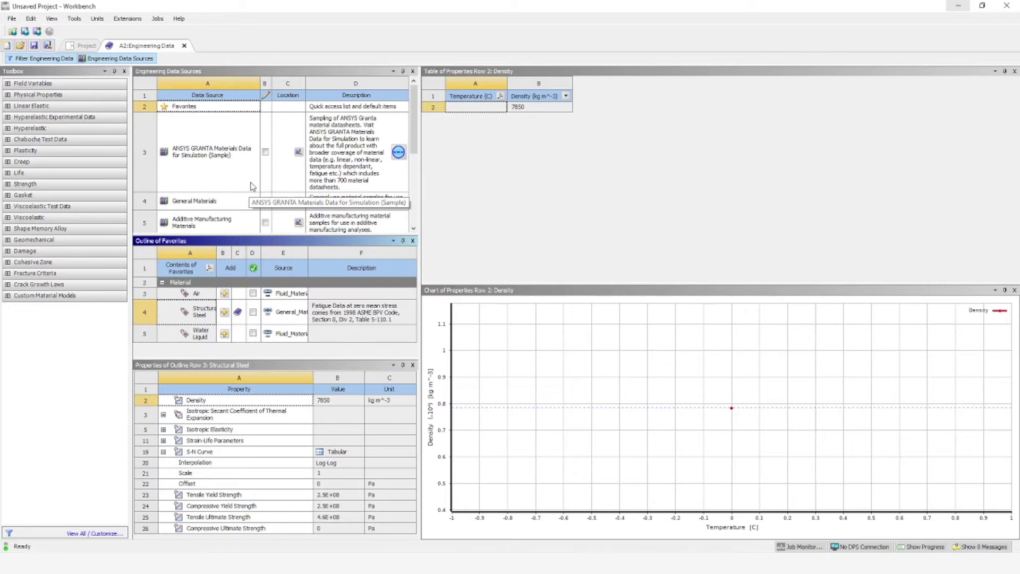
scroll(253, 185, down, 5)
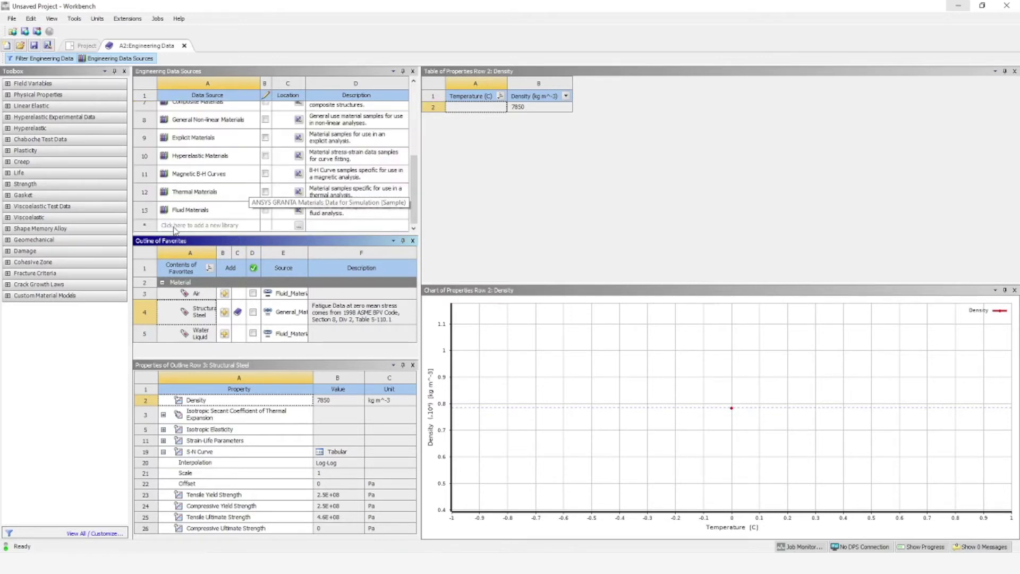
click(299, 225)
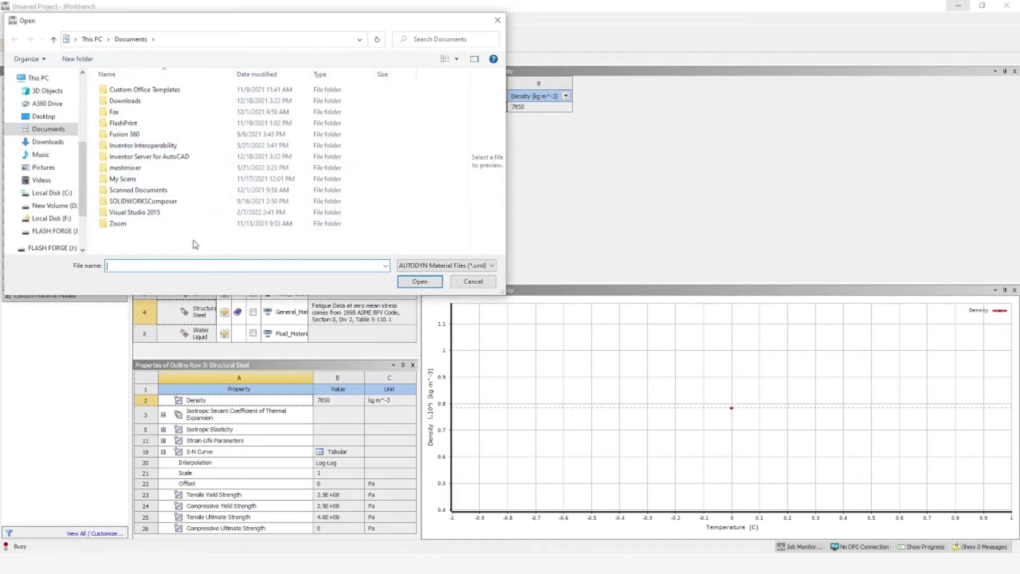
click(497, 20)
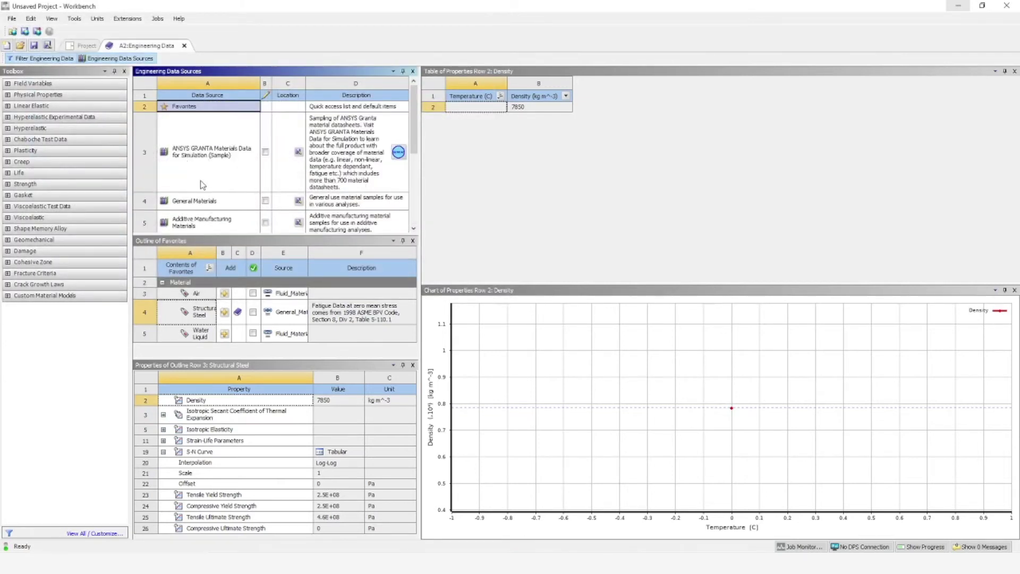
scroll(201, 175, down, 3)
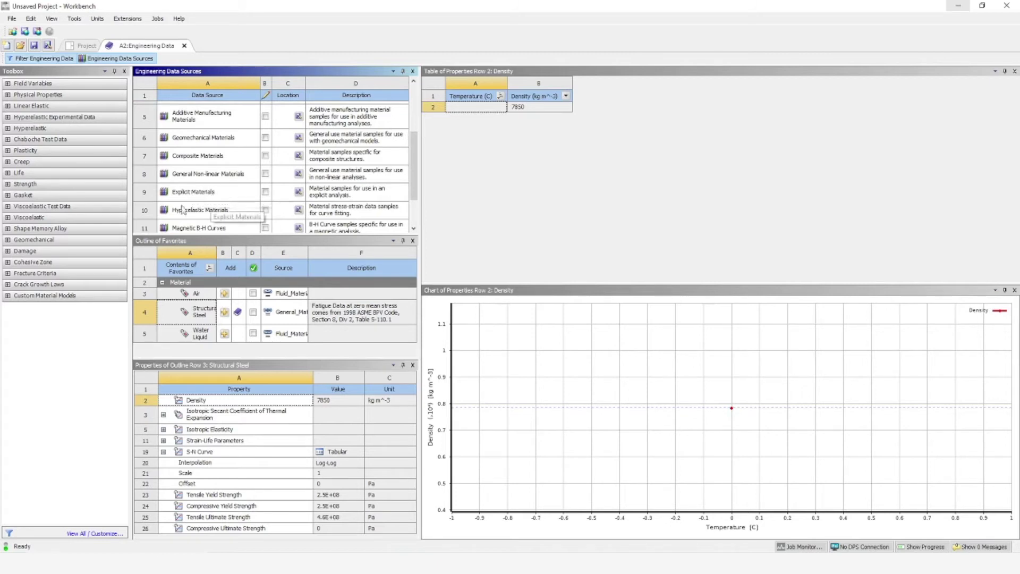
scroll(197, 219, down, 1)
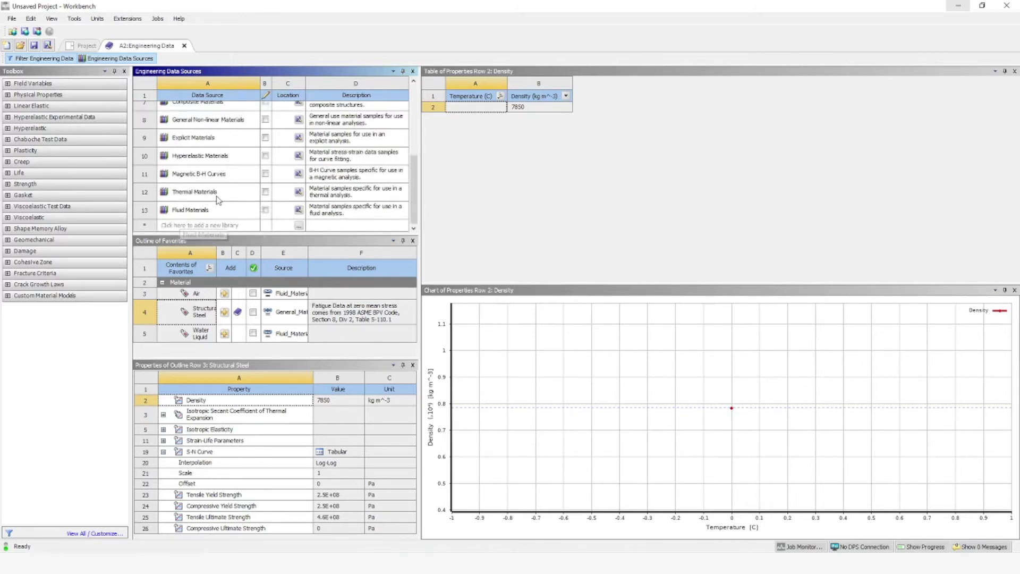
scroll(243, 198, up, 1)
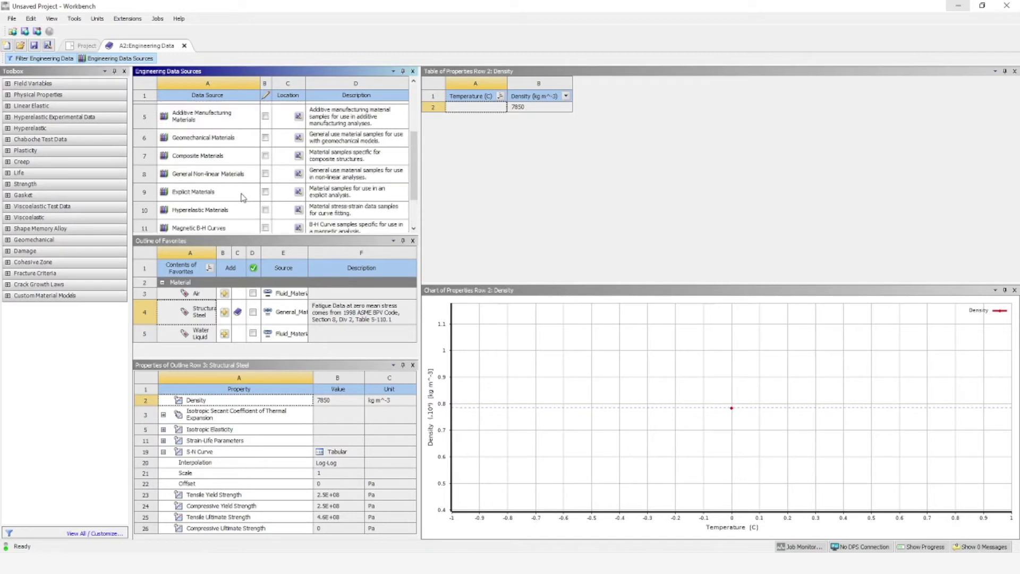
scroll(243, 197, up, 2)
- Open the General Materials library and widen the tables to read Structural Steel's properties
click(195, 200)
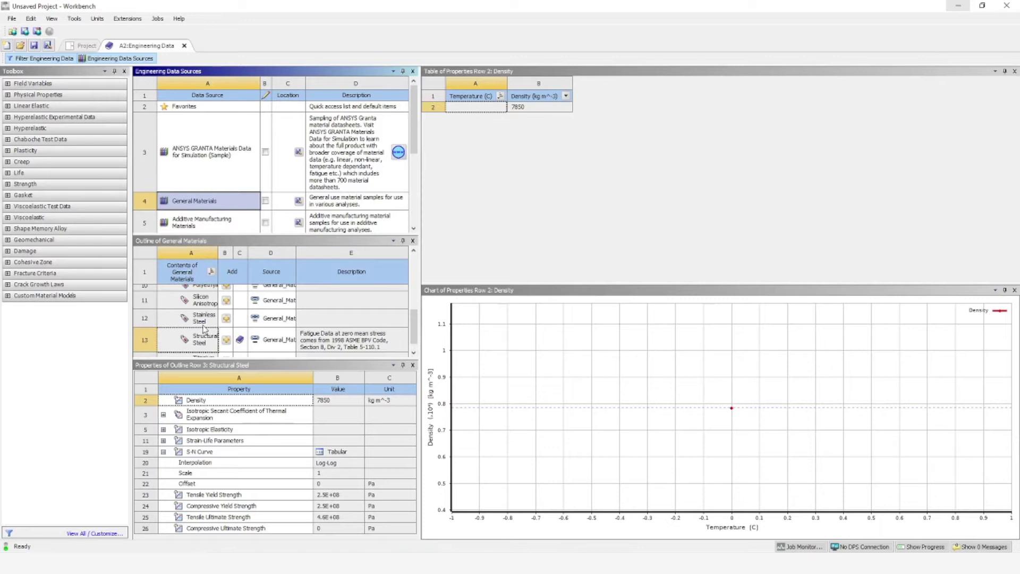
scroll(204, 328, down, 1)
scroll(204, 329, up, 5)
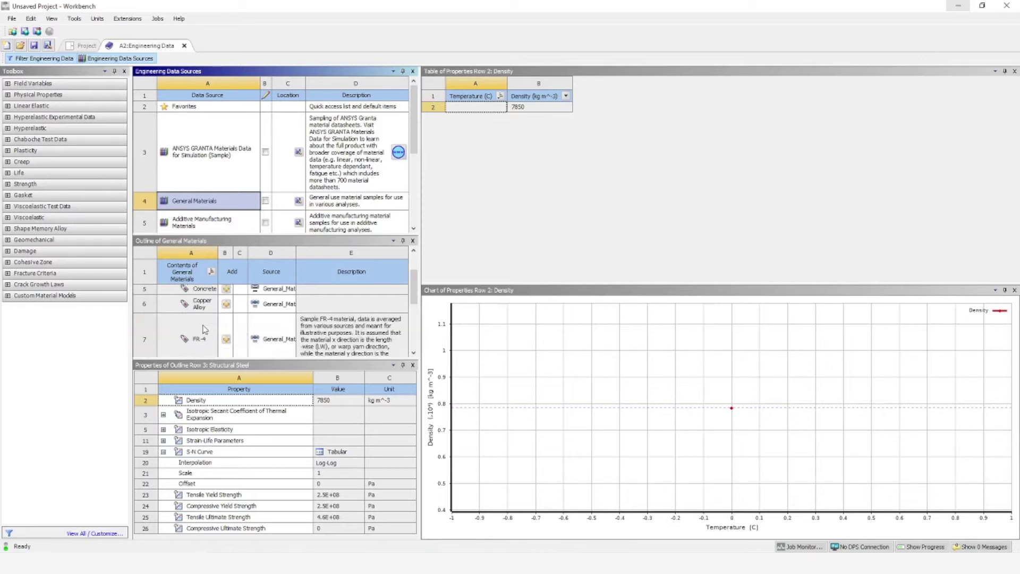
scroll(200, 332, down, 3)
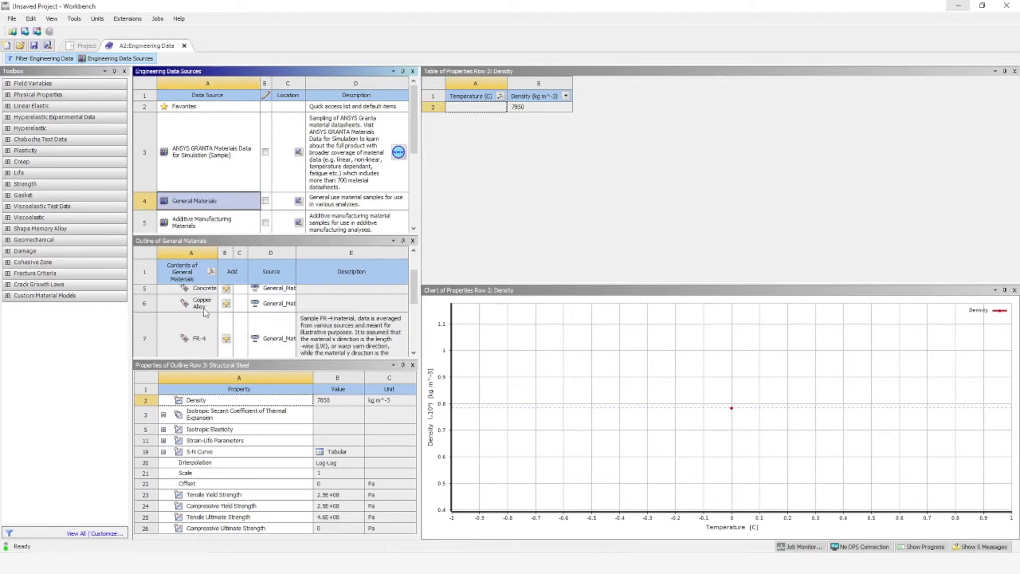
scroll(203, 305, up, 3)
drag(416, 296, 417, 323)
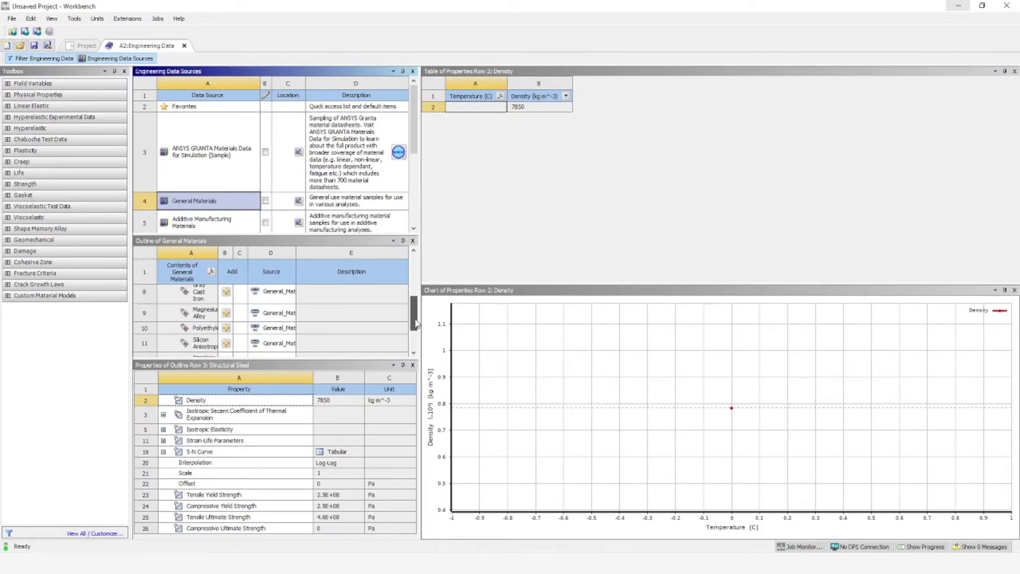
drag(417, 323, 416, 323)
drag(420, 286, 618, 279)
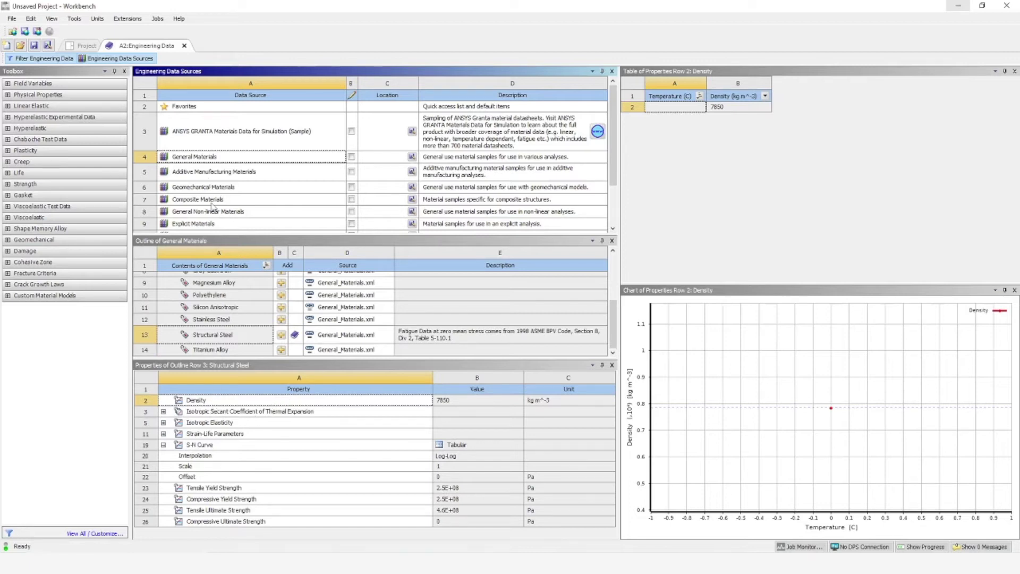
- Load the GRANTA sample library and show Structural steel, S275N at 7850 kg m^-3
scroll(221, 308, up, 3)
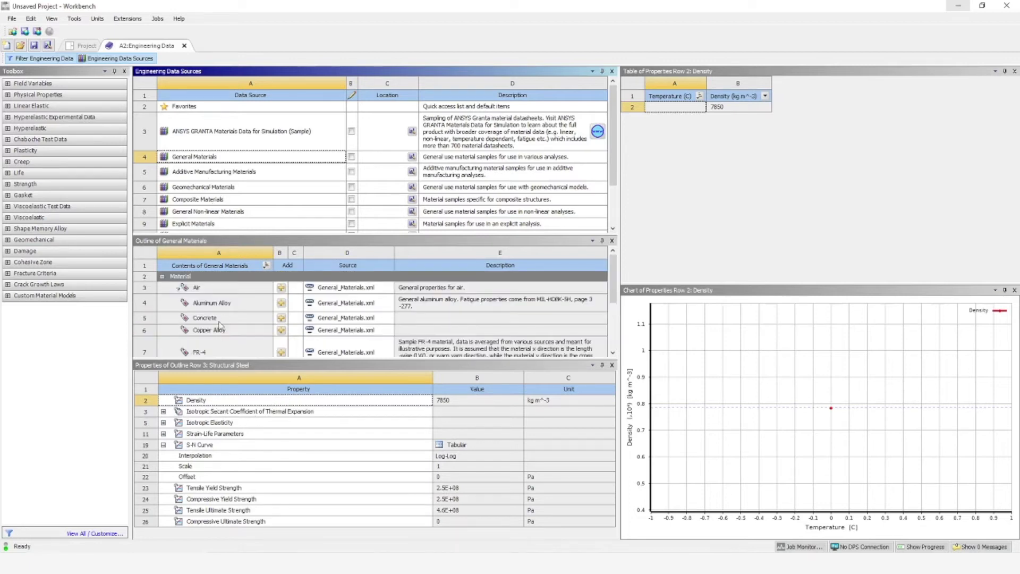
scroll(221, 335, down, 1)
scroll(221, 329, up, 2)
click(197, 134)
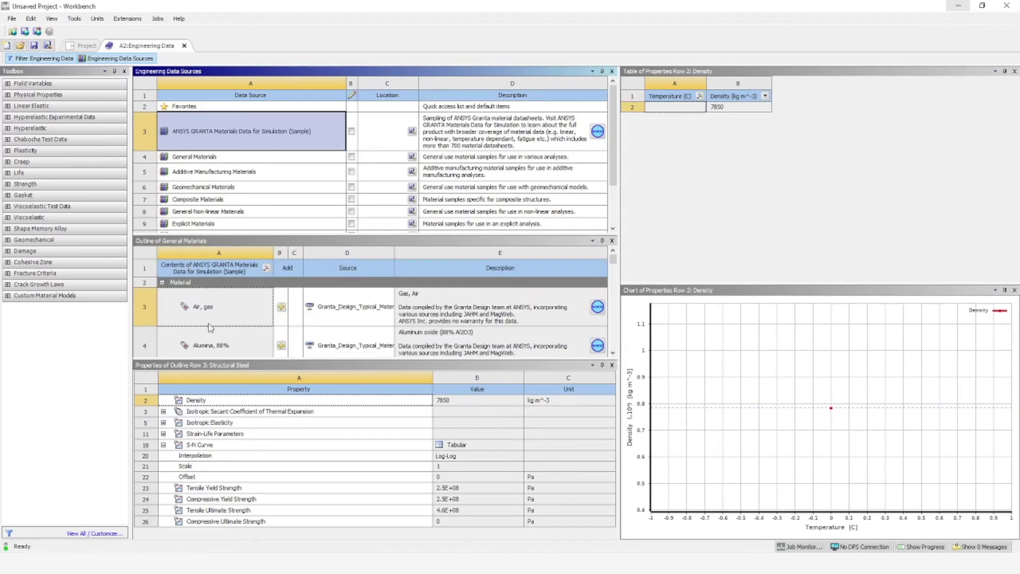
scroll(214, 319, down, 3)
scroll(215, 332, down, 4)
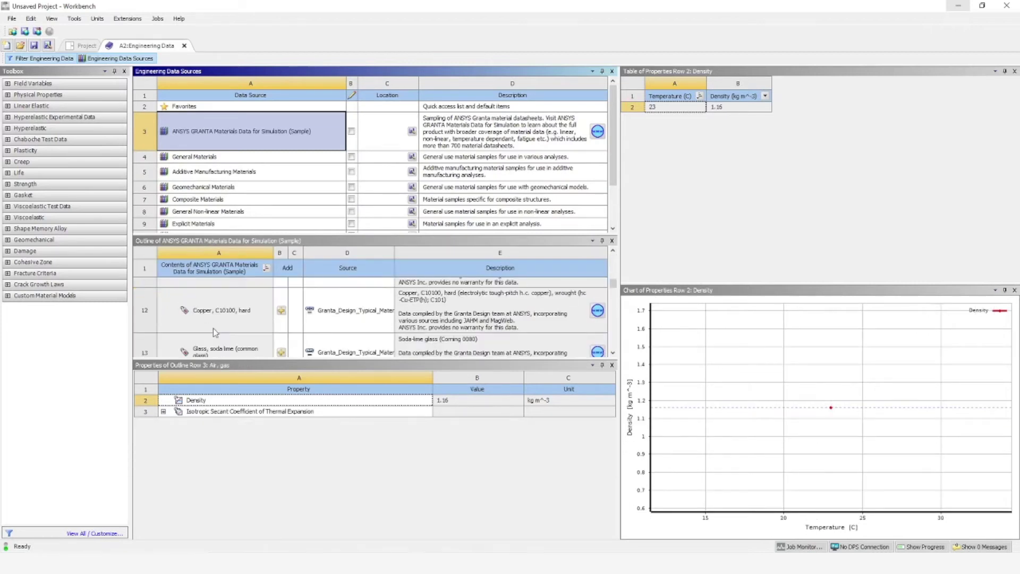
scroll(213, 328, down, 5)
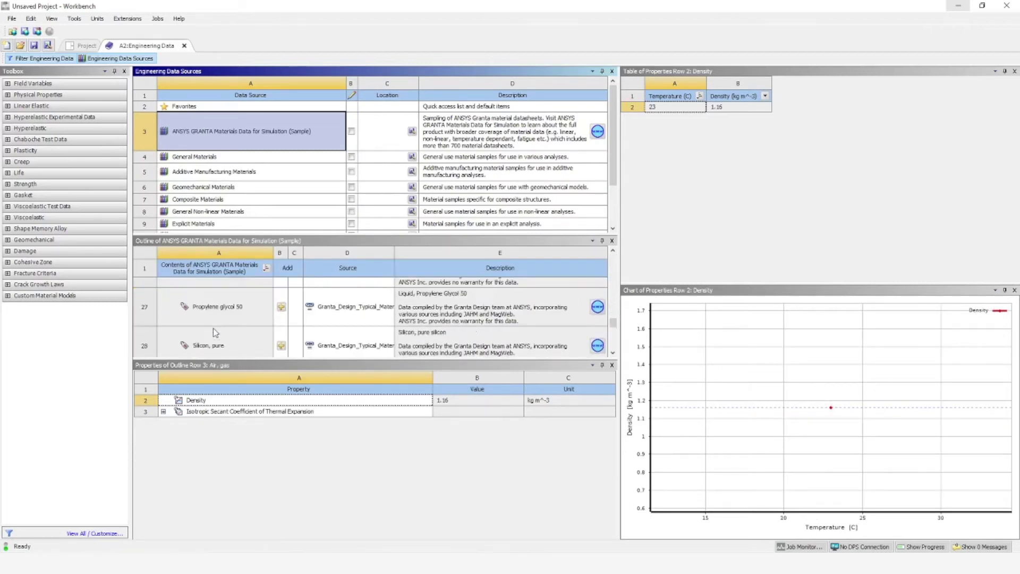
scroll(212, 327, up, 2)
scroll(215, 336, up, 3)
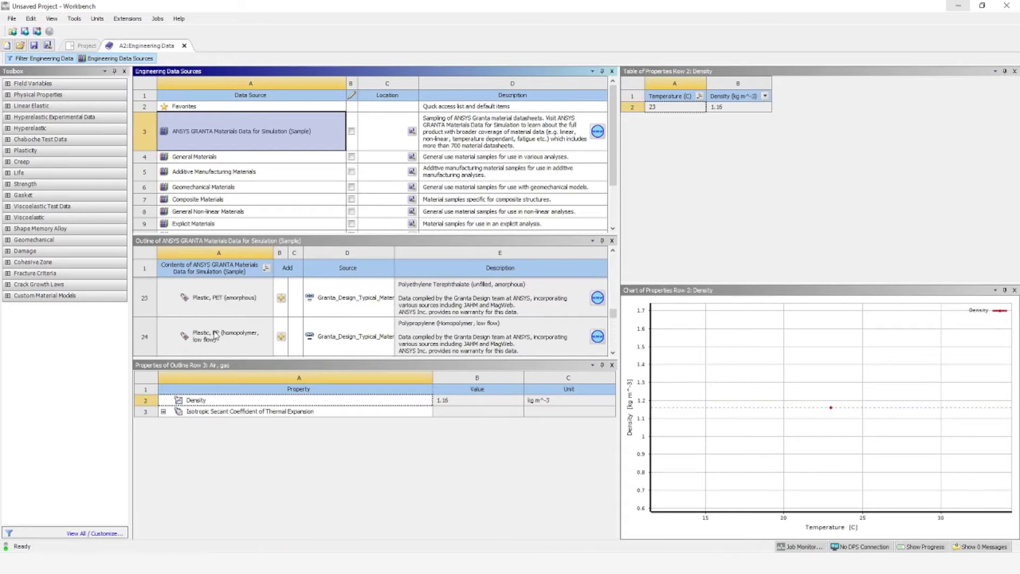
scroll(613, 325, down, 5)
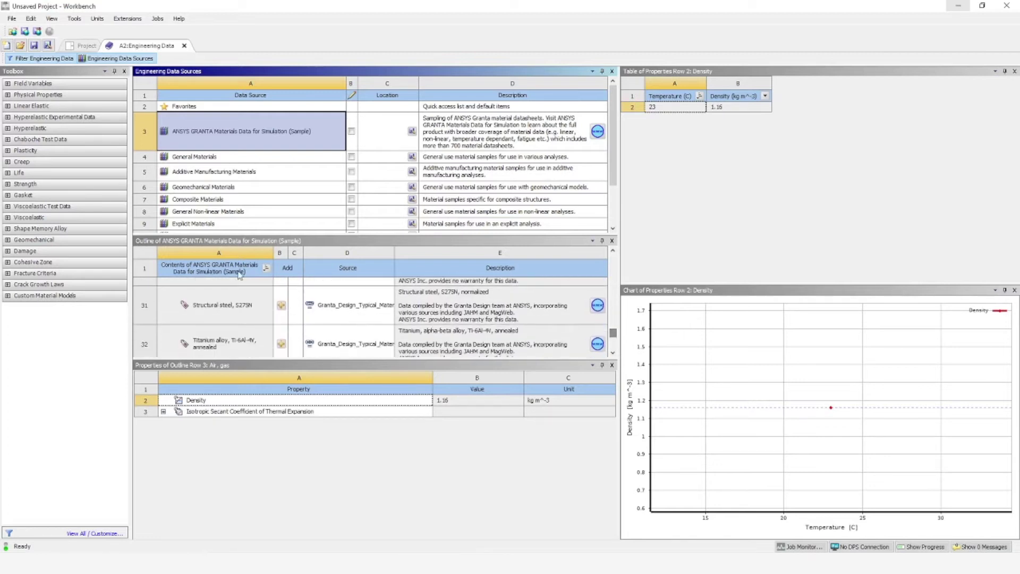
click(222, 307)
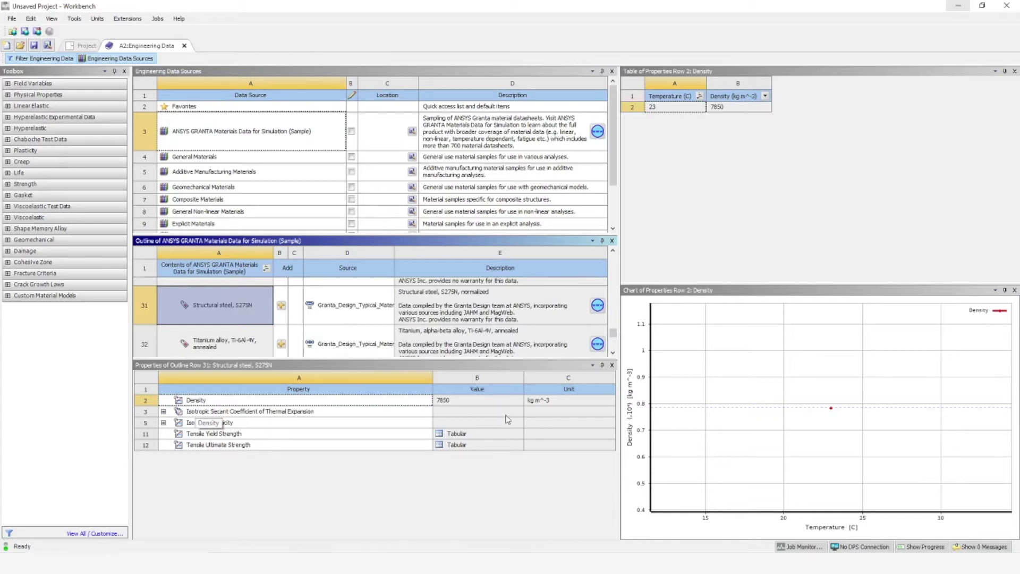
- Expand S275N's thermal expansion and elasticity, and view tensile yield and ultimate strength data
click(163, 411)
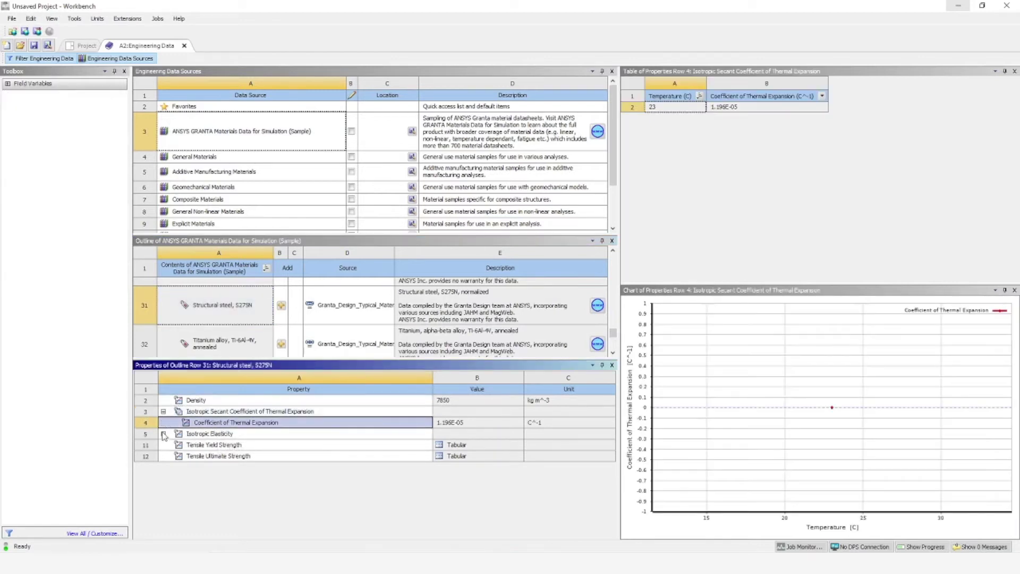
click(163, 433)
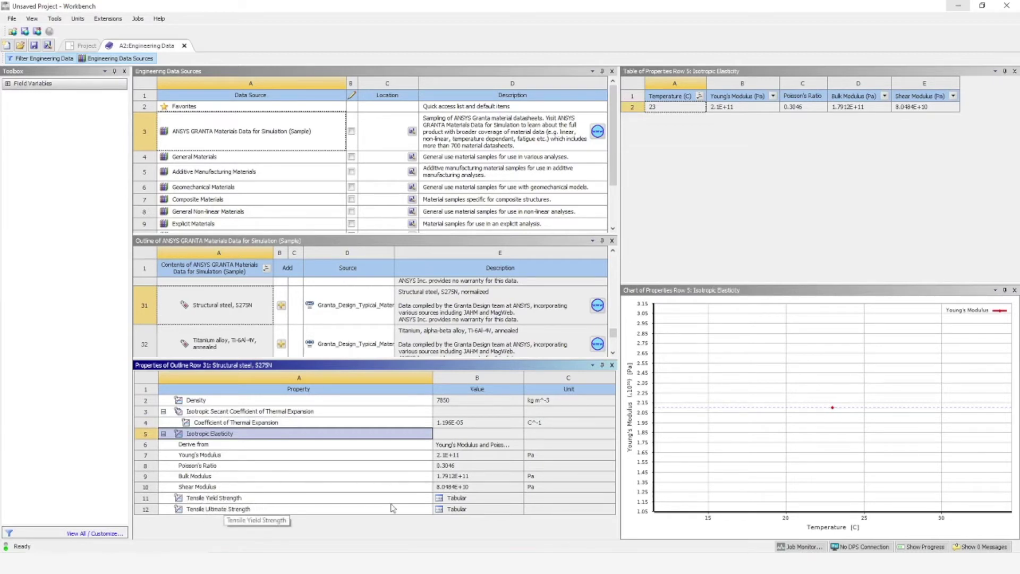
click(439, 501)
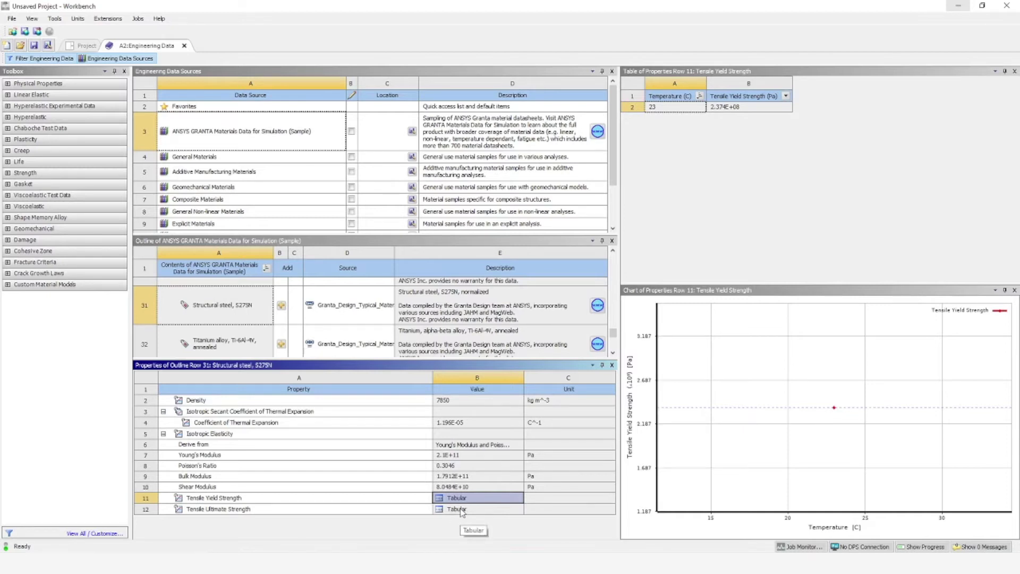
click(462, 511)
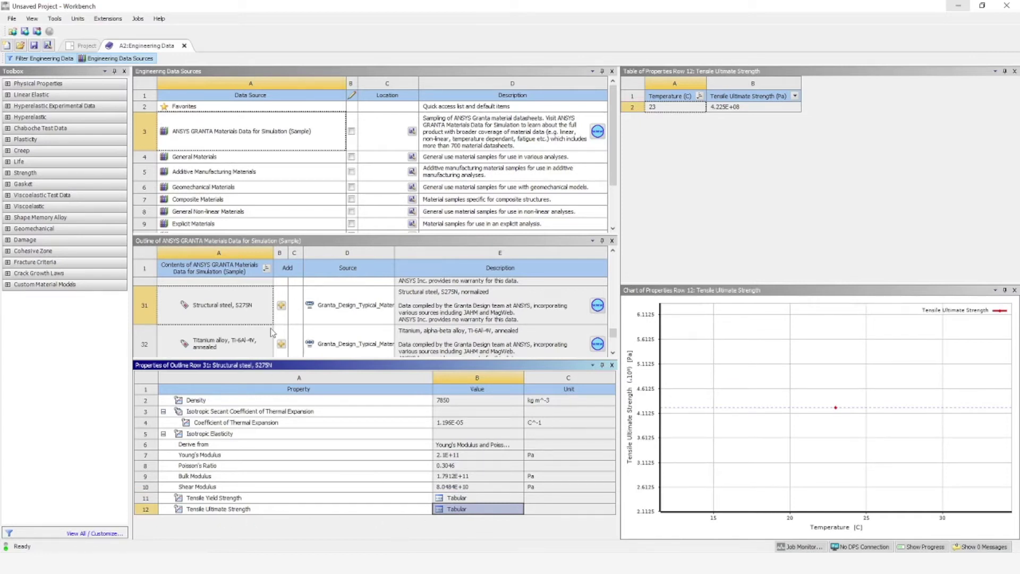
- Add Brass, C37700 to the project materials
scroll(280, 325, up, 2)
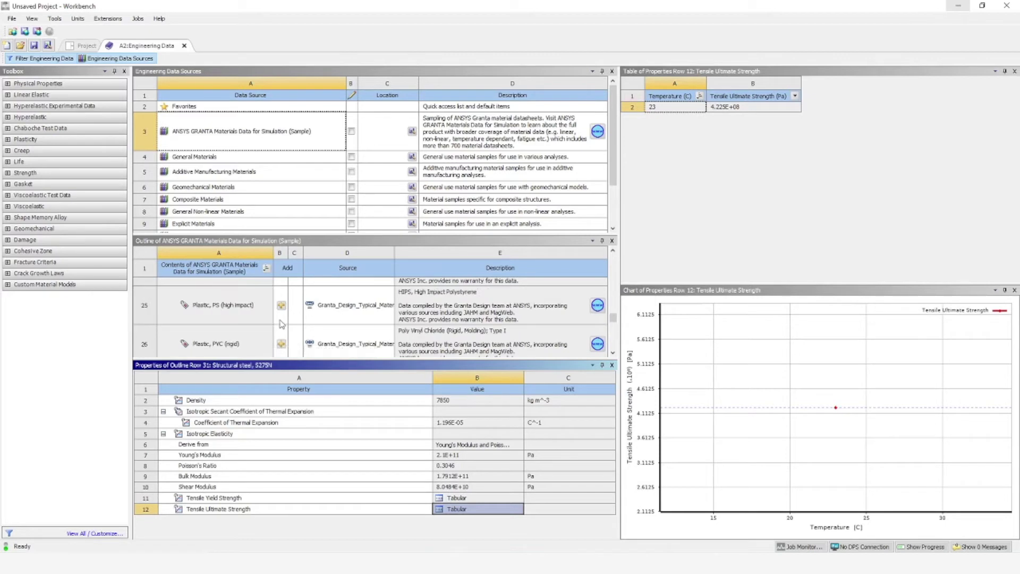
scroll(219, 319, up, 8)
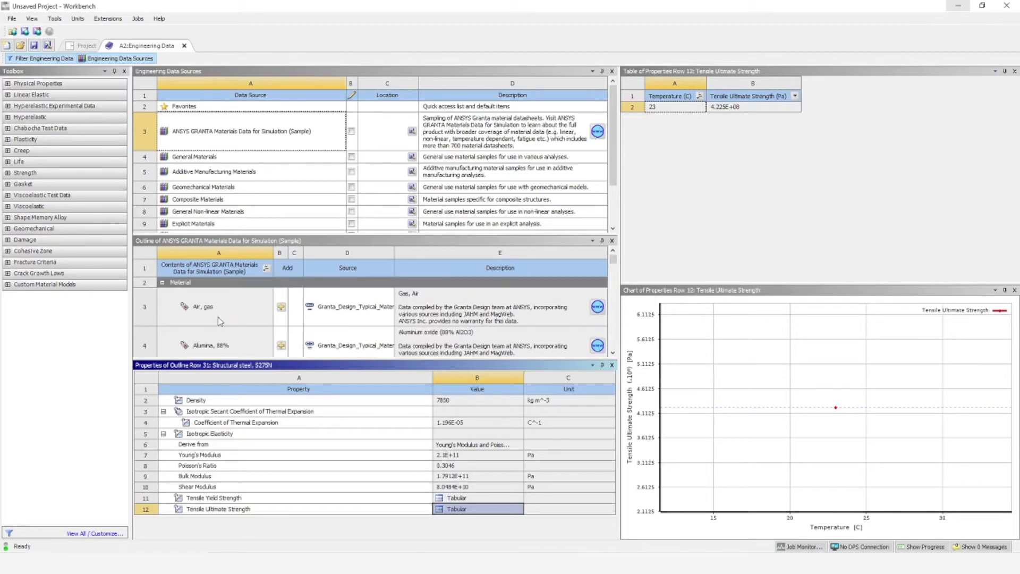
scroll(272, 353, down, 1)
click(281, 313)
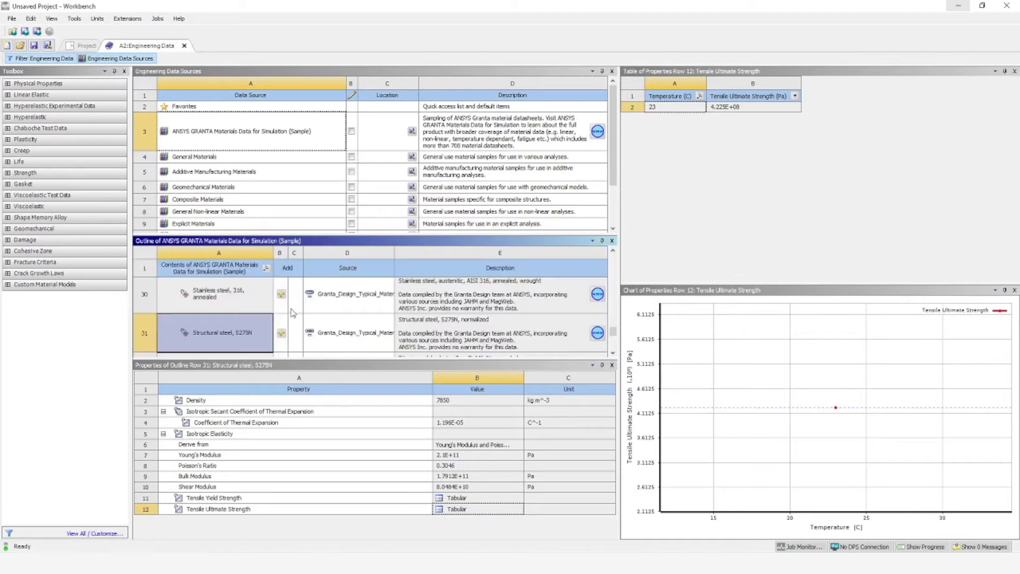
scroll(285, 329, up, 3)
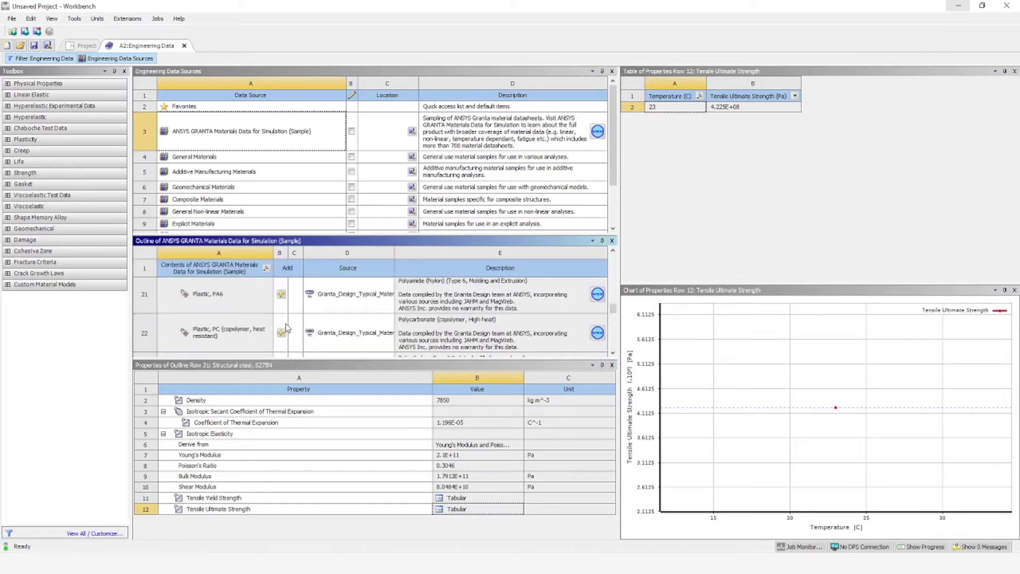
scroll(286, 328, up, 3)
scroll(372, 303, up, 3)
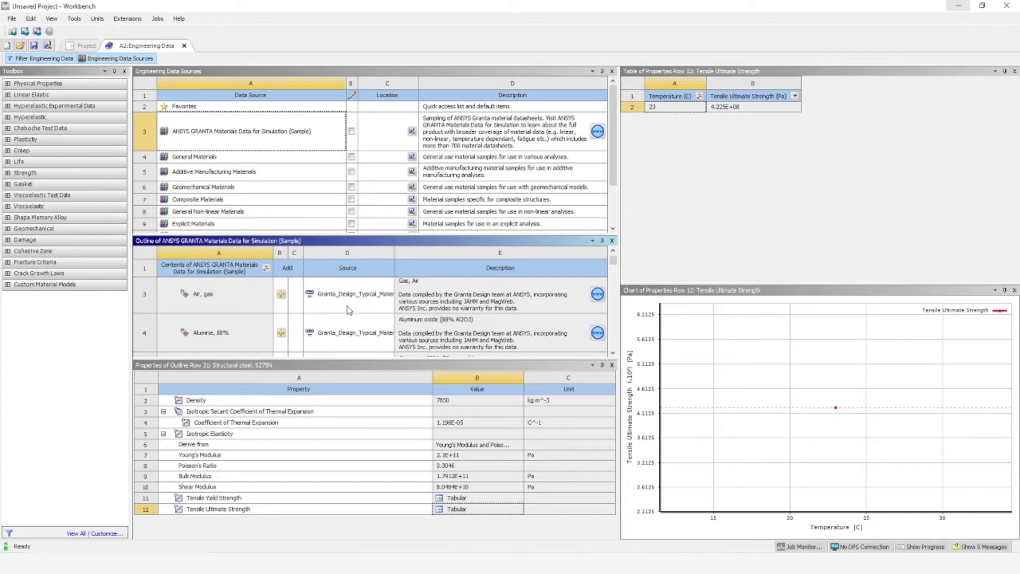
scroll(348, 310, up, 1)
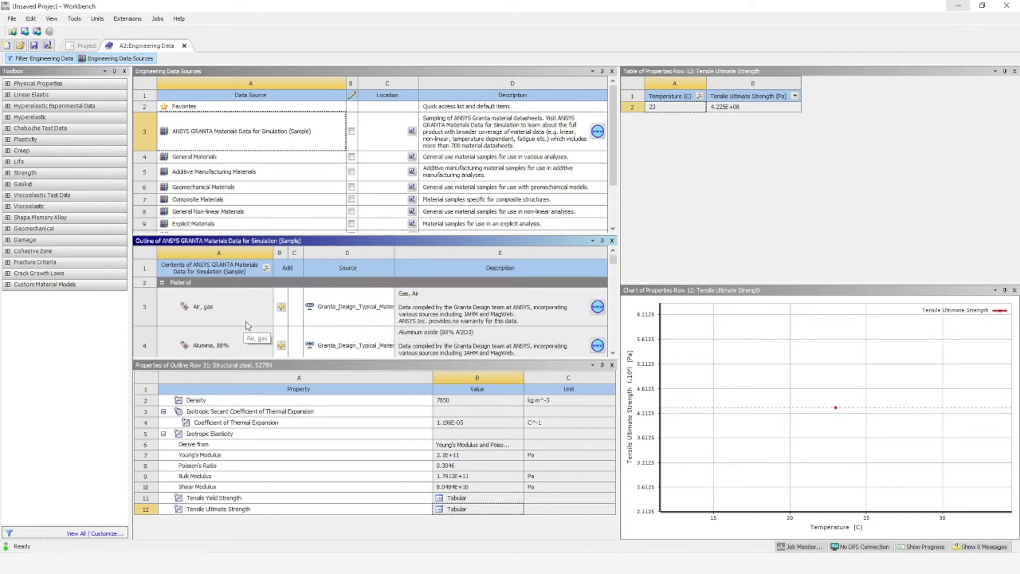
scroll(247, 325, down, 3)
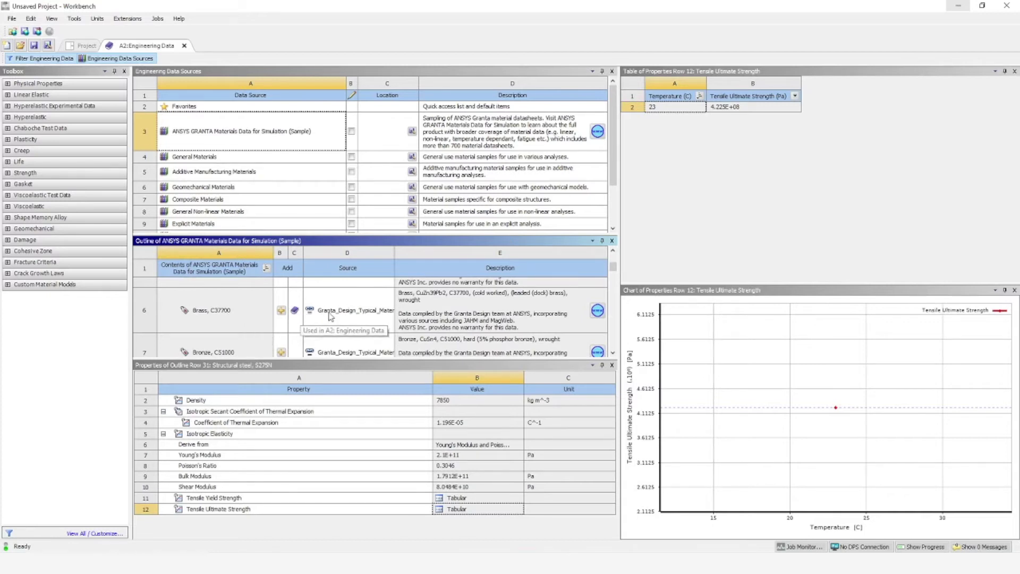
scroll(254, 333, down, 3)
scroll(253, 333, down, 3)
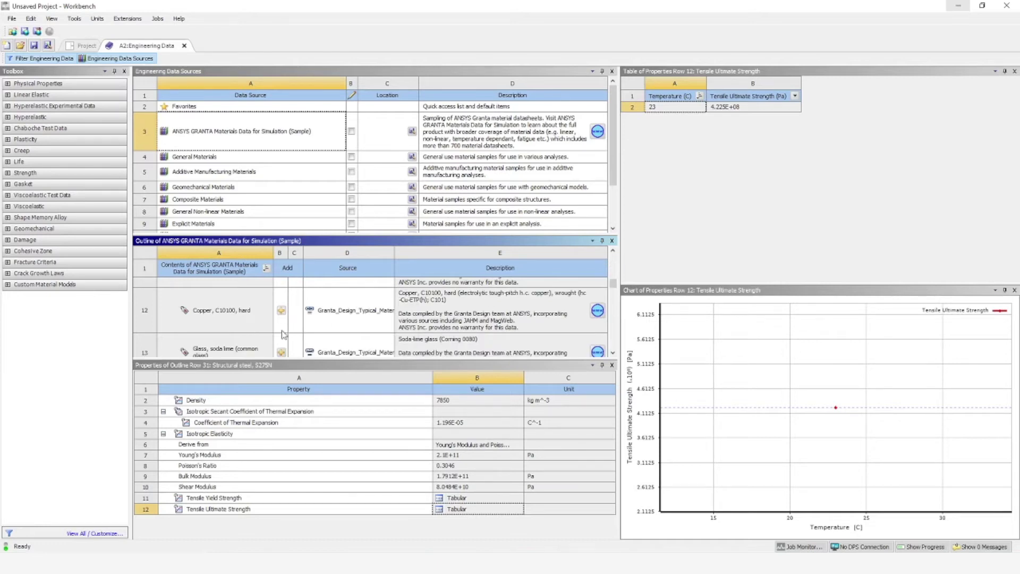
scroll(260, 344, down, 10)
scroll(218, 187, down, 2)
scroll(218, 181, up, 2)
- Add 17-4PH and 316 Stainless Steel from the Additive Manufacturing Materials library
click(214, 170)
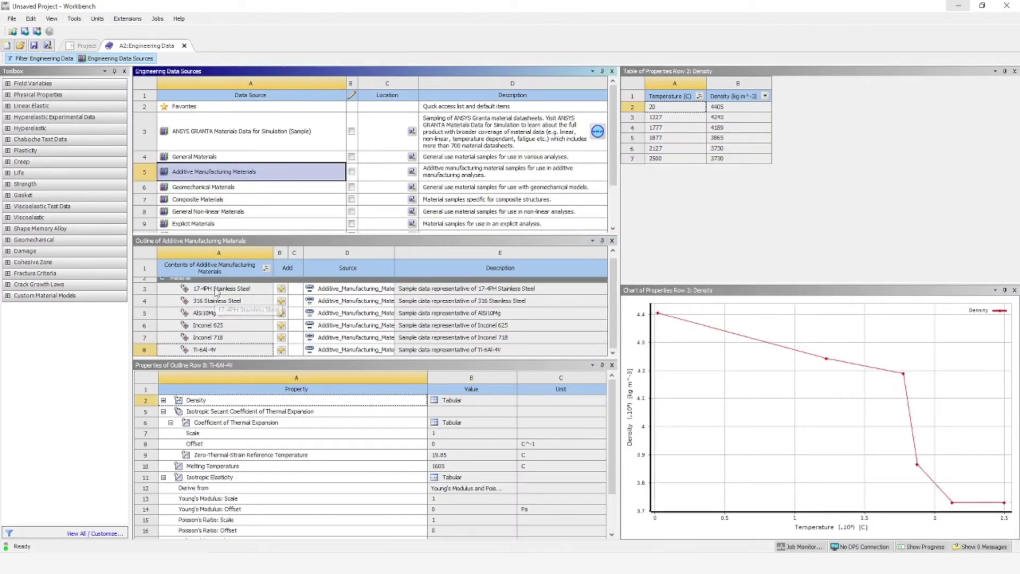
click(234, 292)
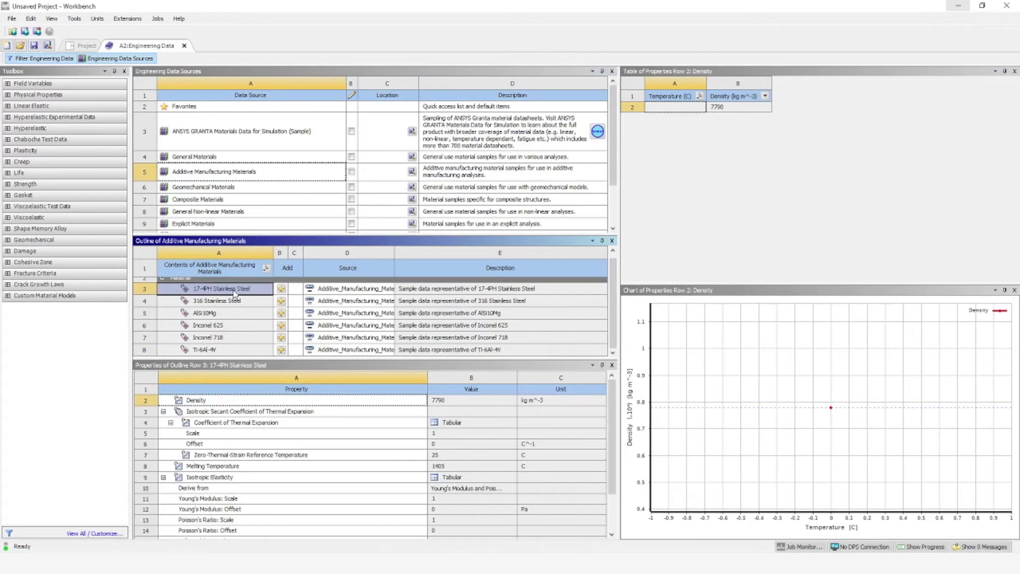
click(281, 290)
click(281, 301)
- Inspect 316 Stainless Steel's hardening curves and temperature-dependent elasticity table
click(244, 301)
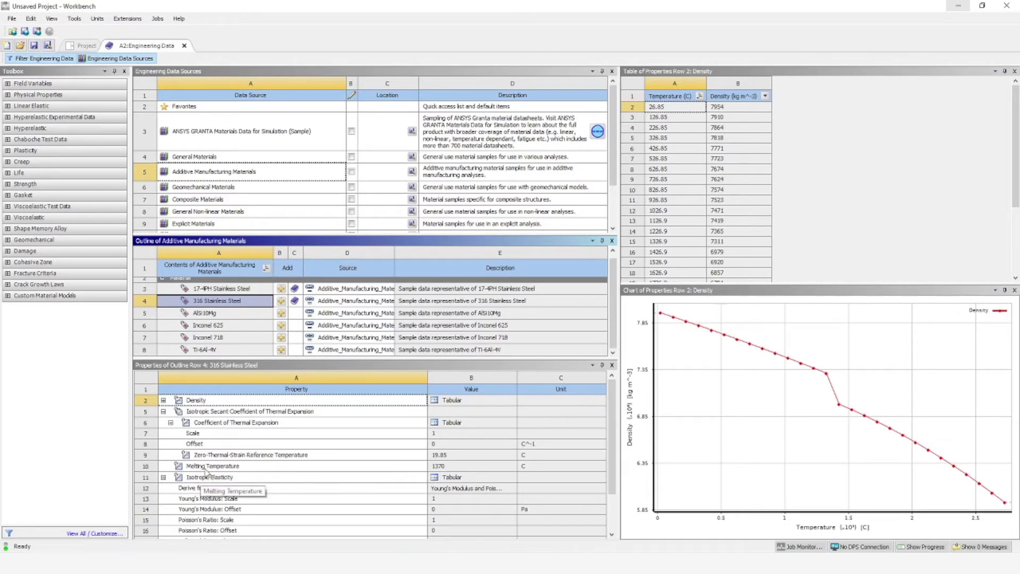
scroll(223, 520, down, 1)
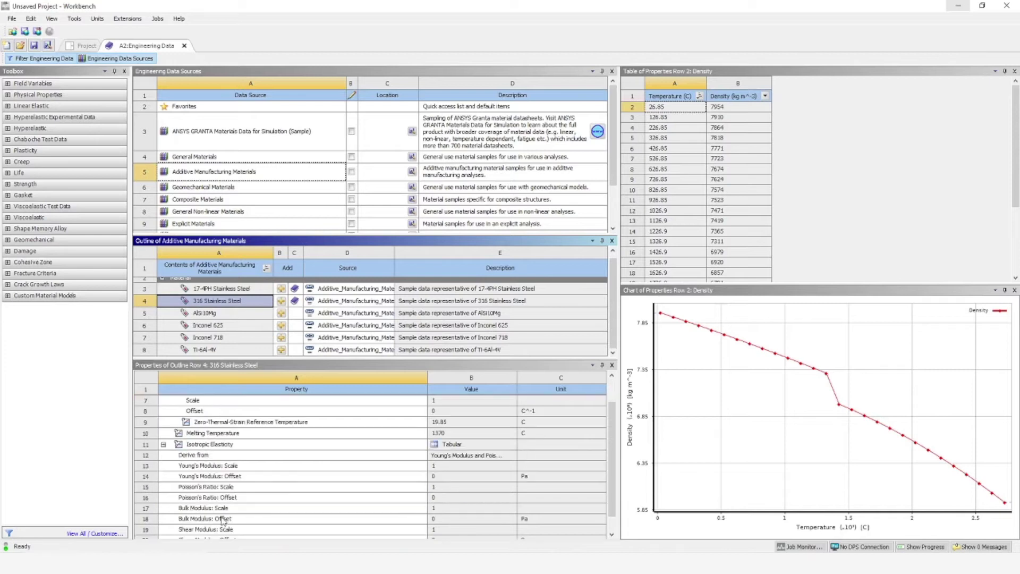
scroll(232, 478, down, 1)
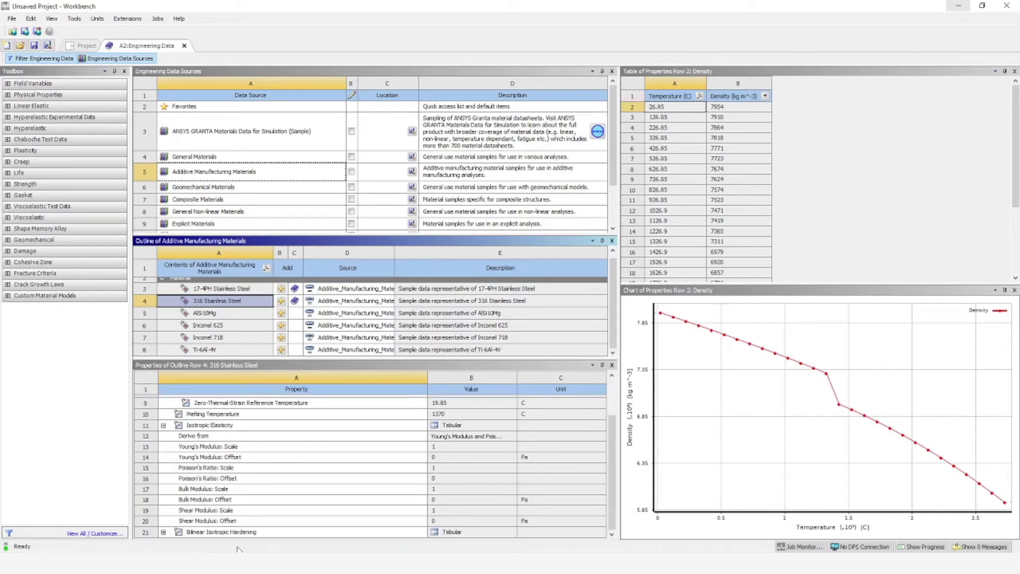
scroll(316, 470, up, 1)
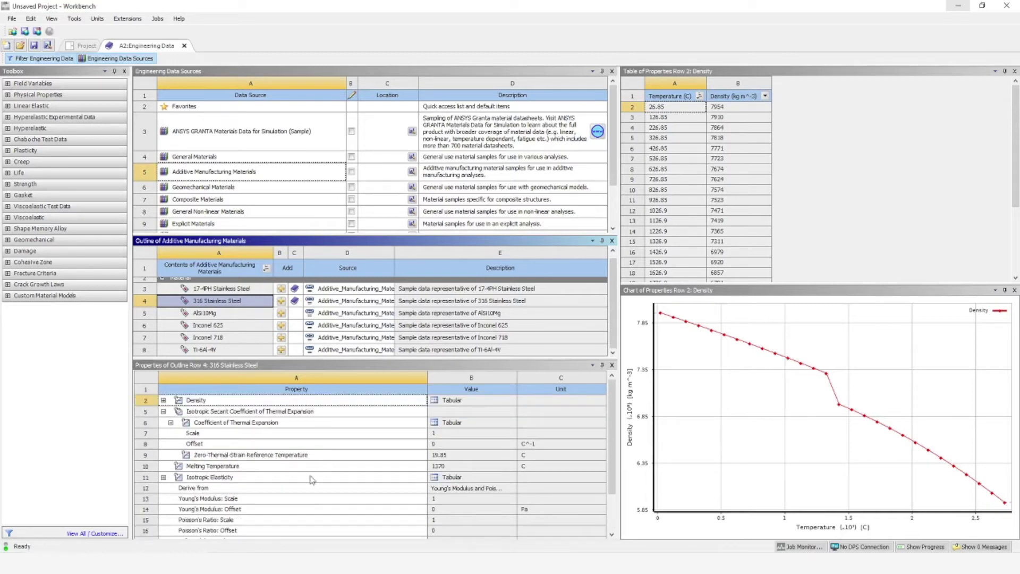
scroll(406, 454, down, 1)
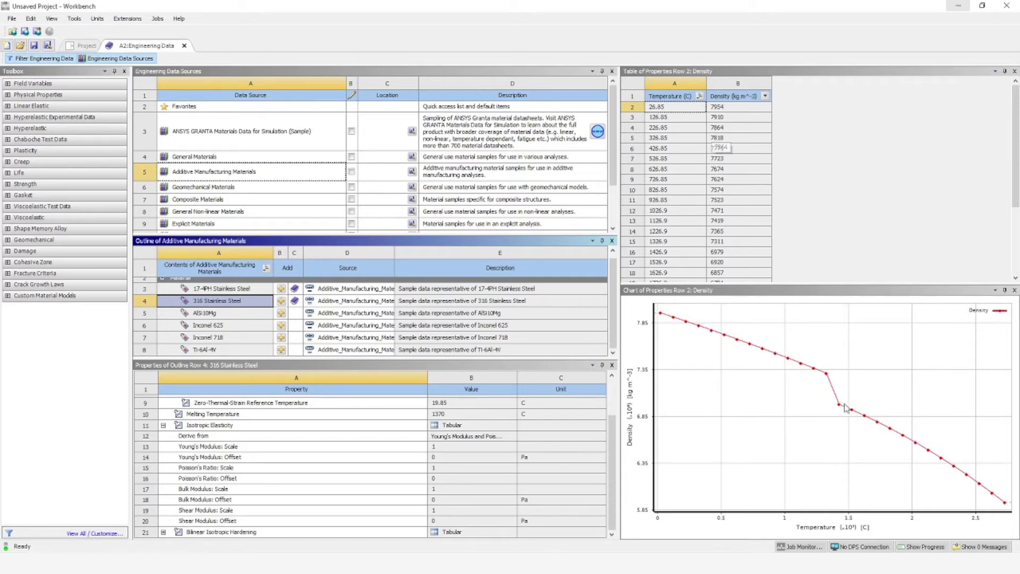
click(441, 532)
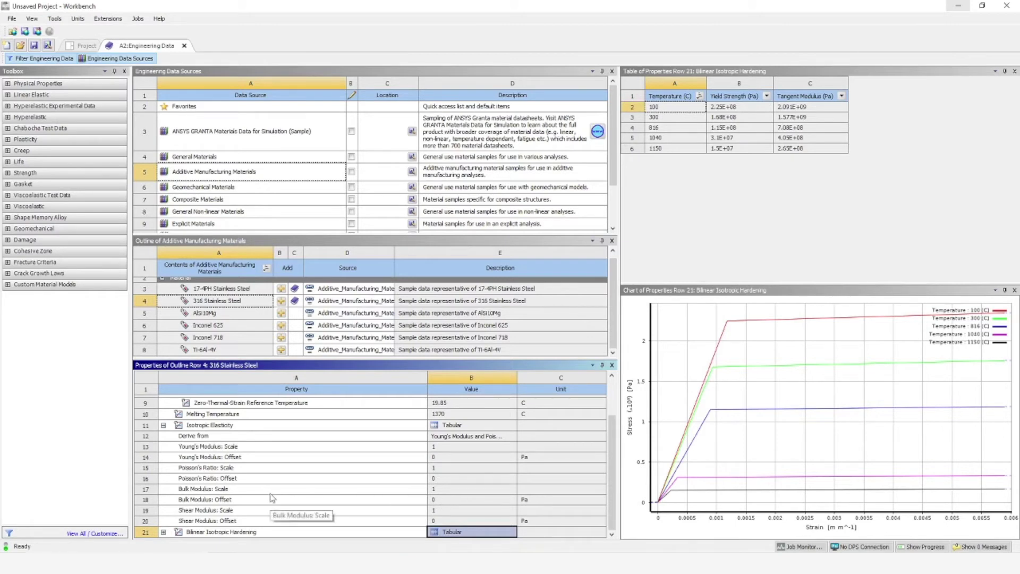
click(270, 438)
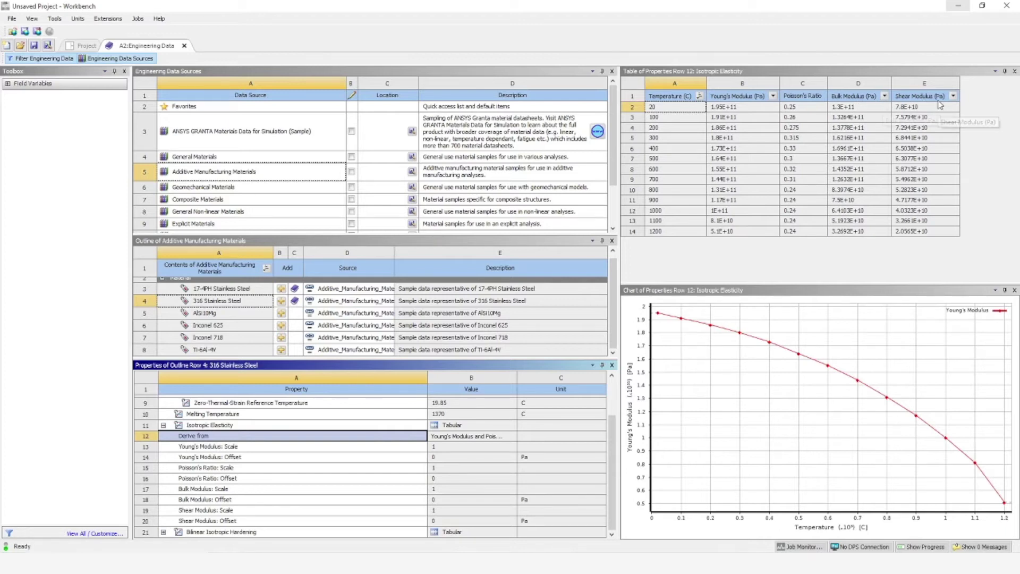
click(736, 279)
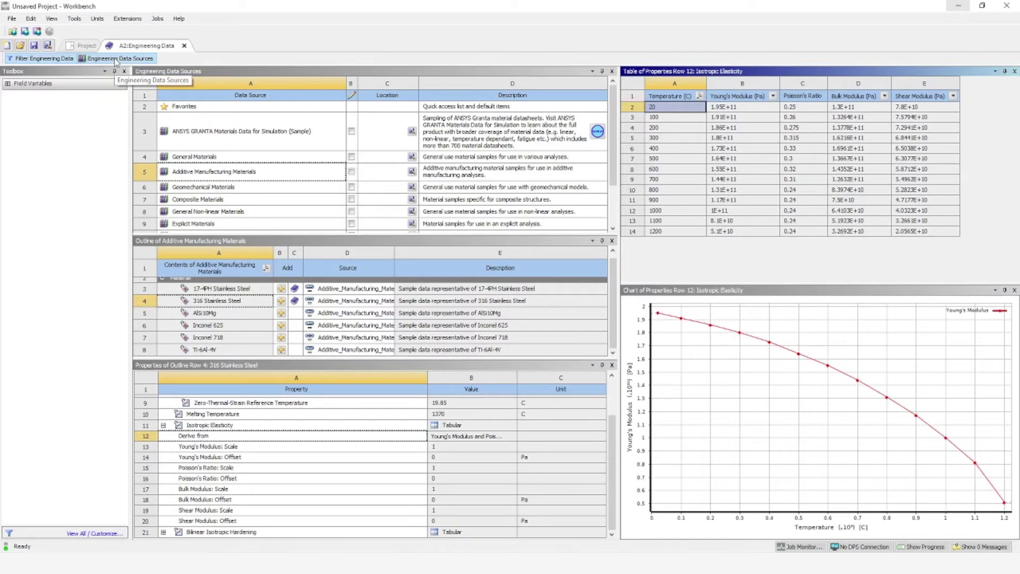
- Return to the schematic and create a new SpaceClaim geometry from the Geometry cell
click(184, 45)
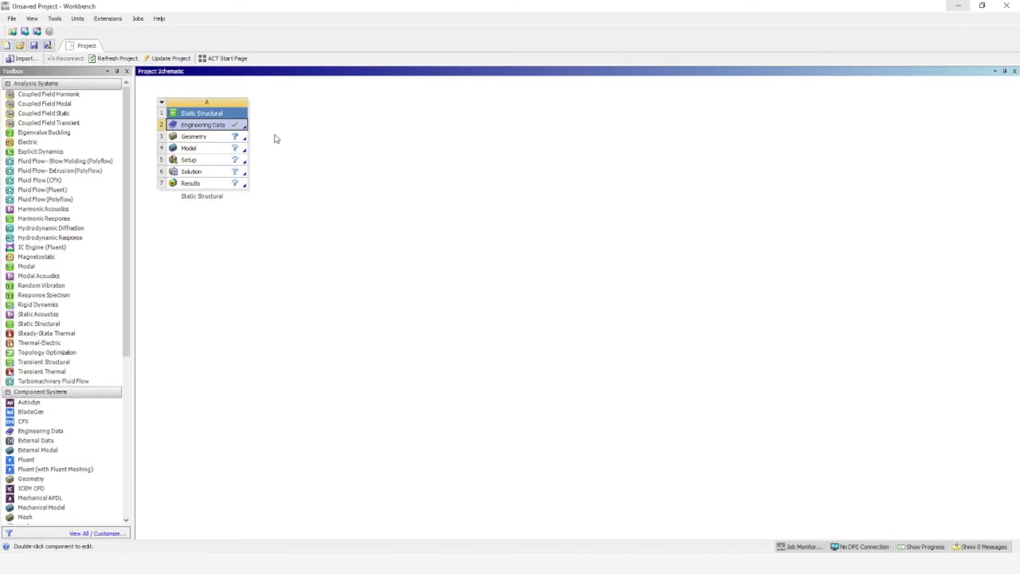
click(216, 138)
right_click(214, 137)
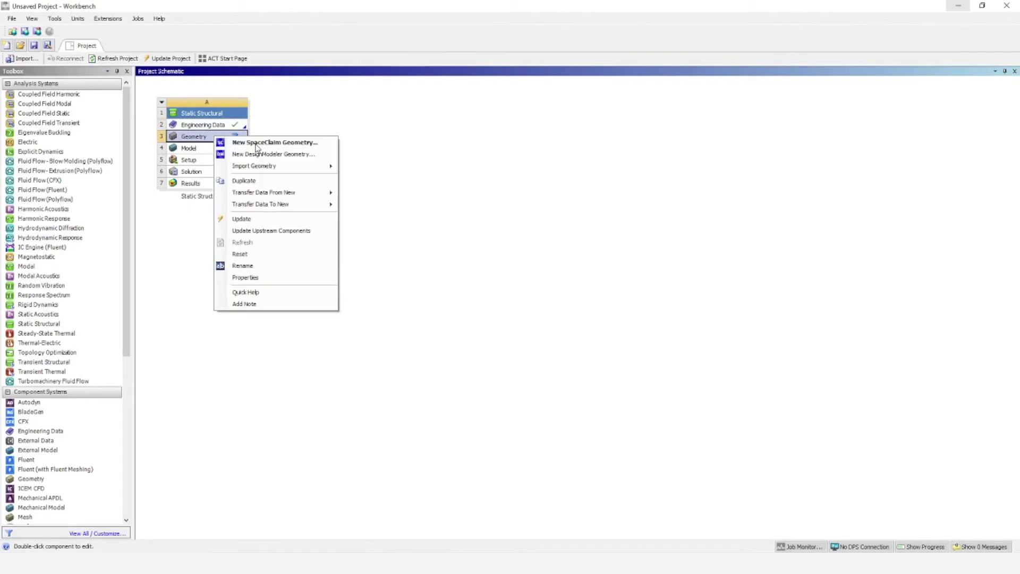
click(265, 144)
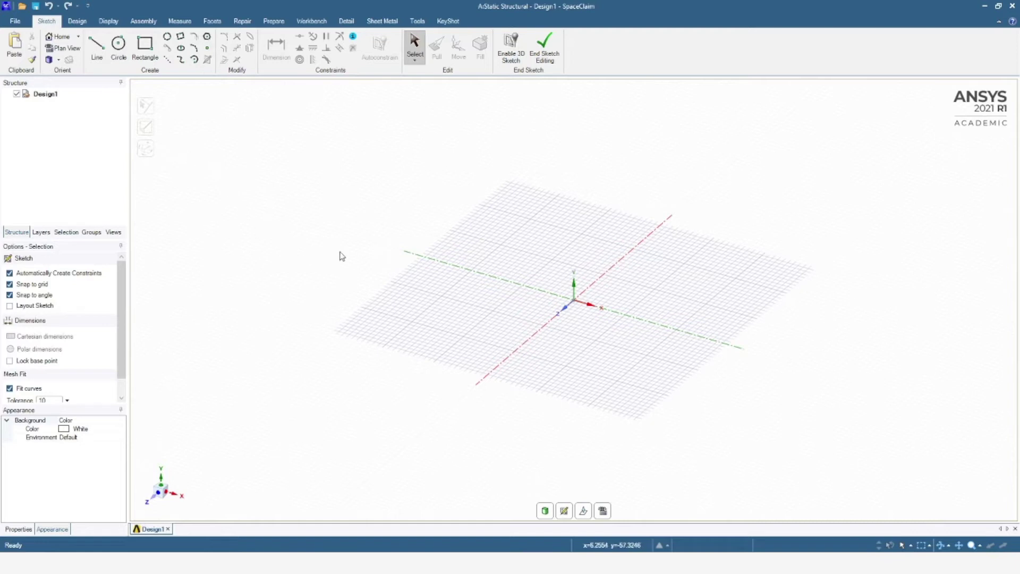
- Look through the Design, Display, Assembly, Measure and Facets tabs, then show the File menu
click(77, 21)
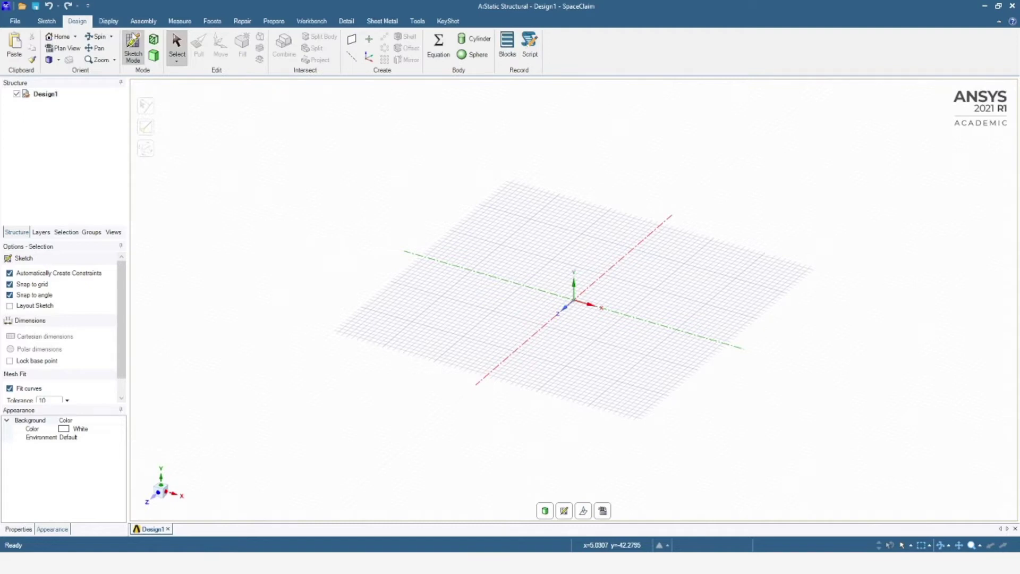
click(108, 21)
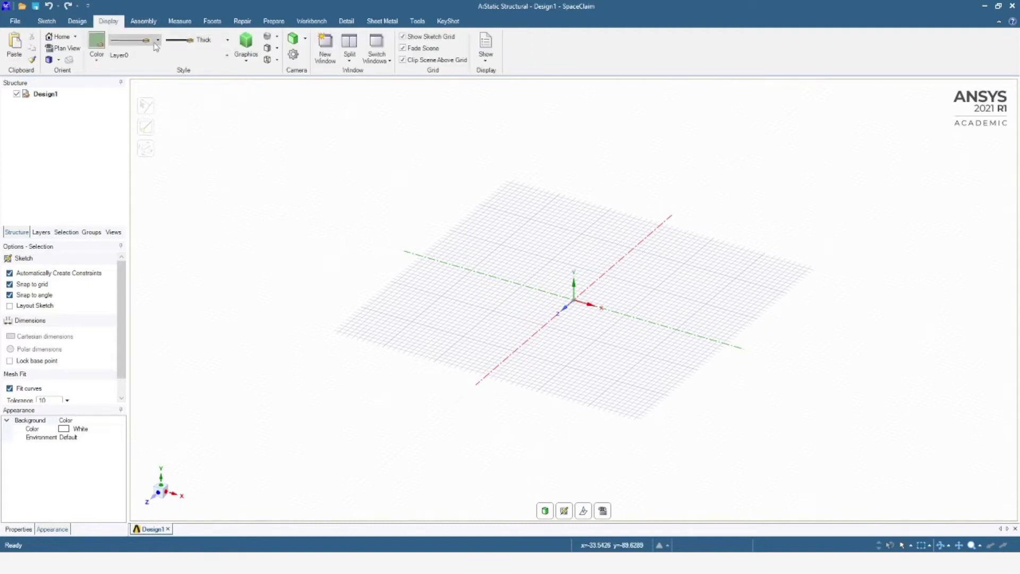
click(151, 25)
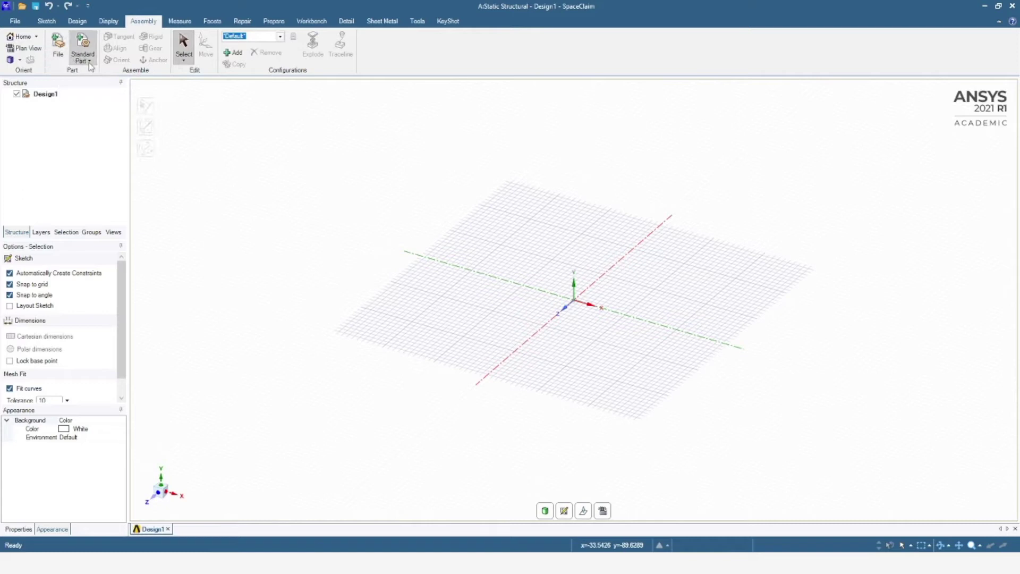
click(180, 21)
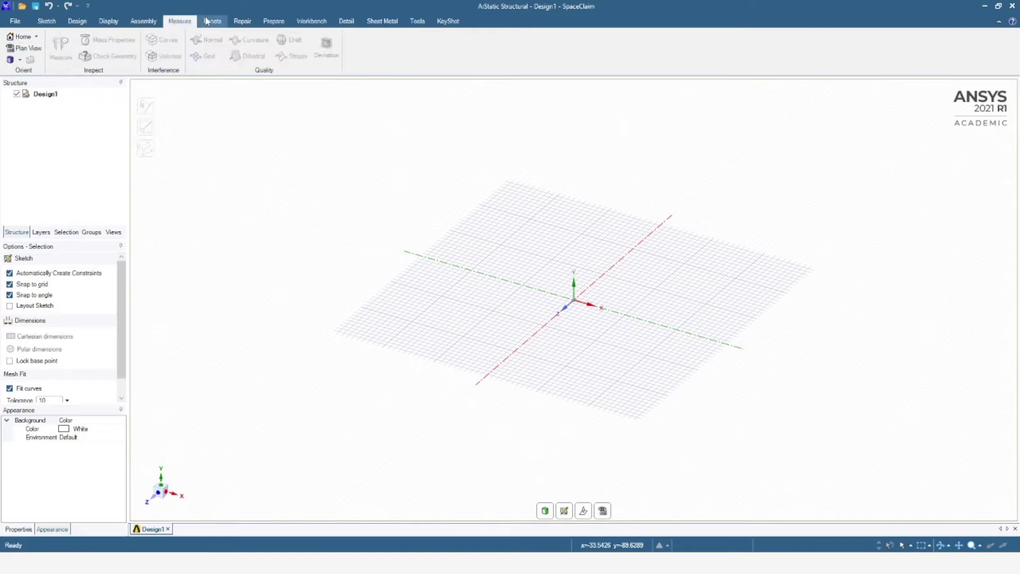
click(211, 21)
click(15, 22)
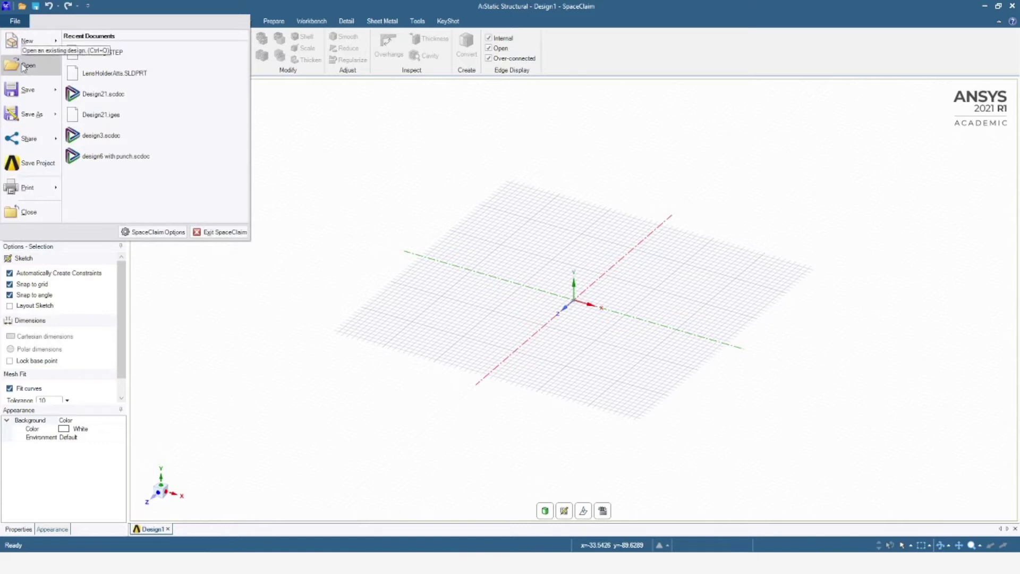
- Import metal sample part.STEP from Desktop > CAD metal additive re, showing All Files types
click(23, 66)
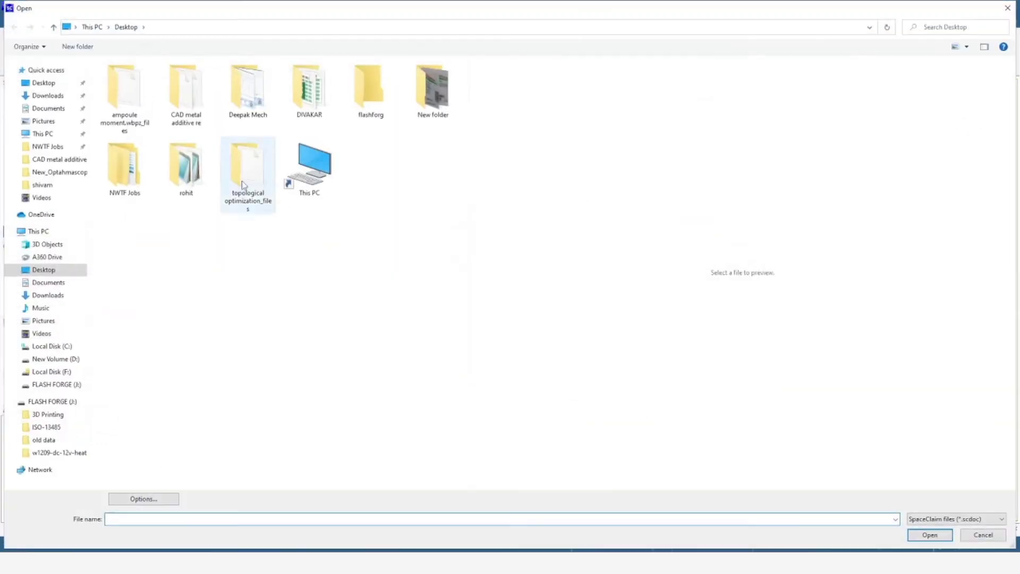
double_click(180, 108)
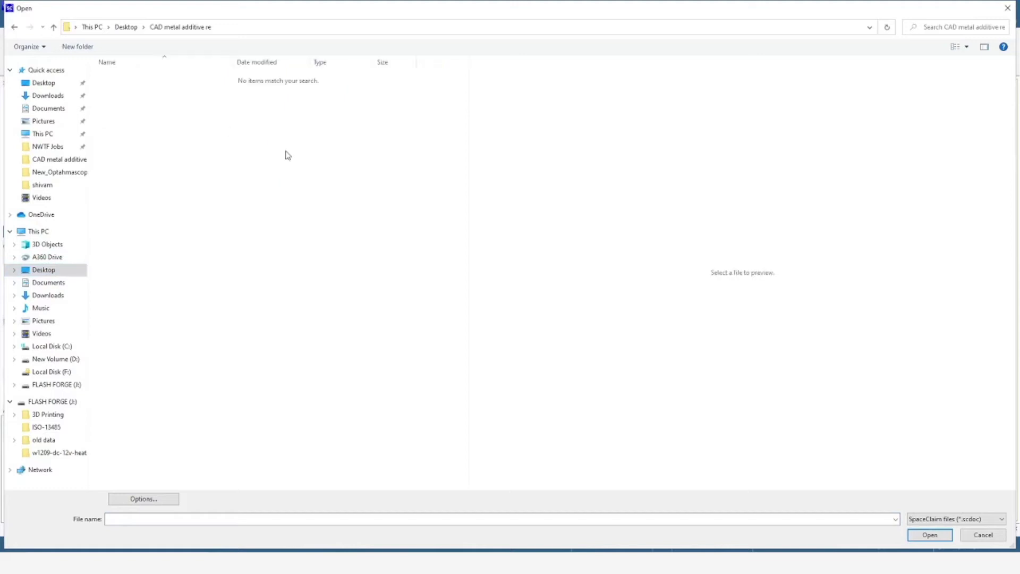
click(53, 270)
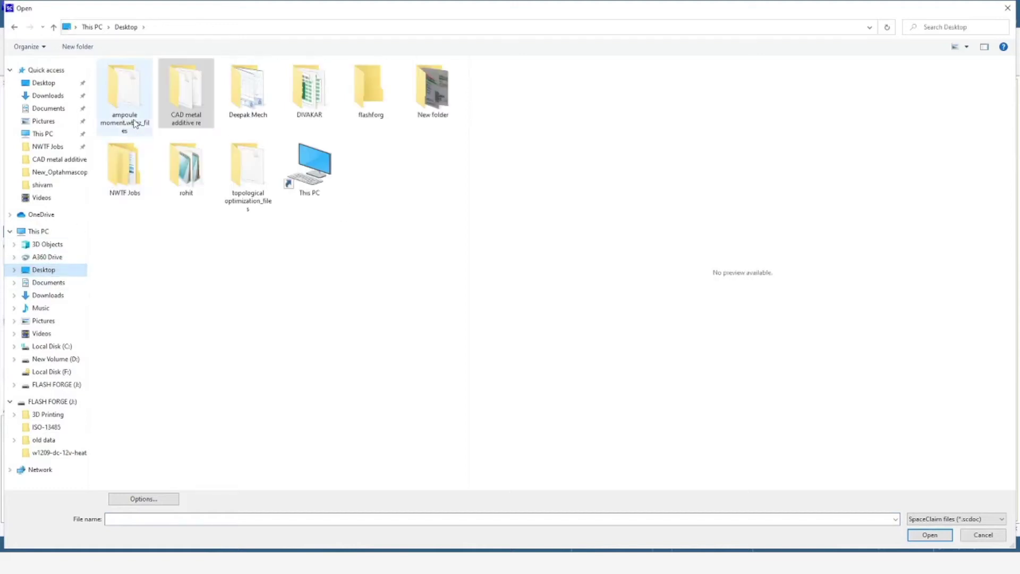
double_click(181, 111)
click(934, 520)
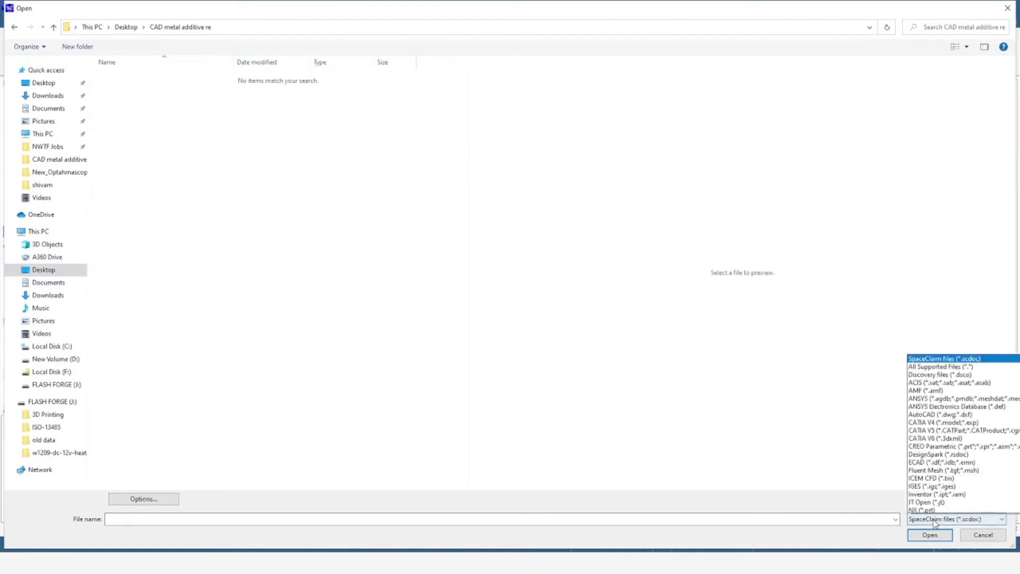
scroll(927, 501, down, 4)
click(927, 508)
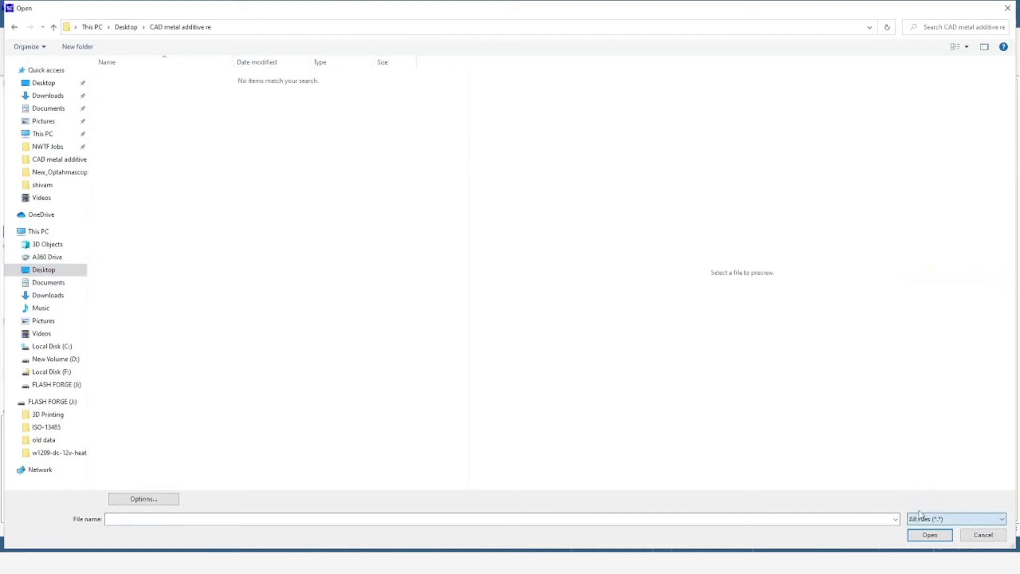
click(157, 125)
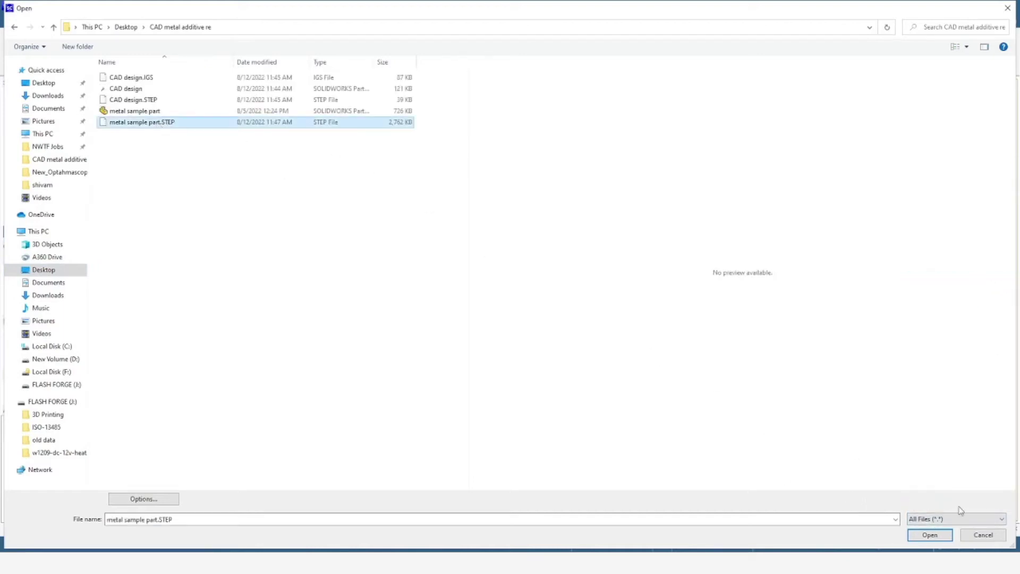
click(929, 535)
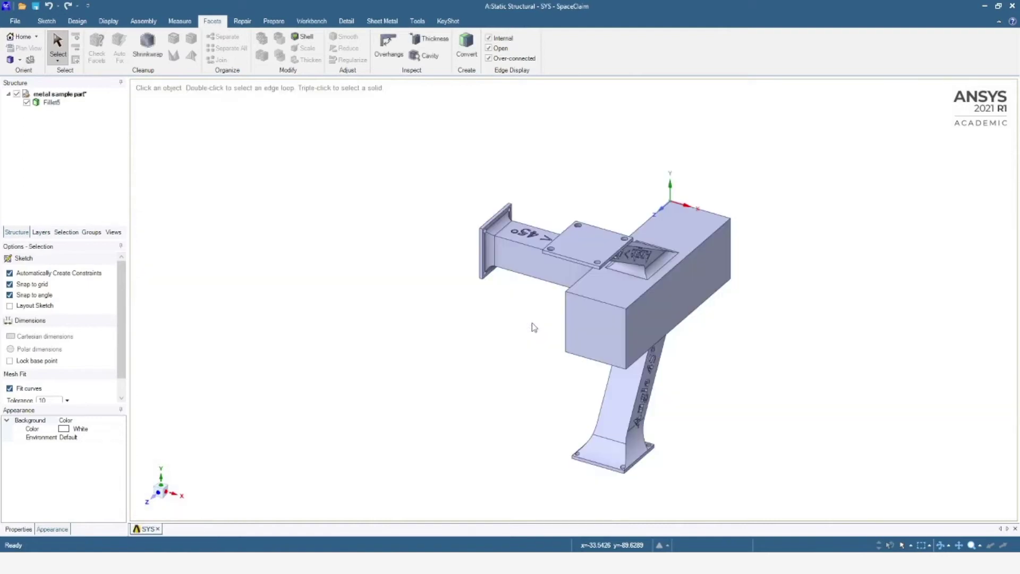
- Orbit the imported part and pick a few faces to inspect it
mouse_move(717, 360)
middle_down()
mouse_move(721, 332)
mouse_move(746, 296)
mouse_move(748, 248)
mouse_move(754, 339)
mouse_move(746, 317)
mouse_move(770, 310)
middle_up()
key(Escape)
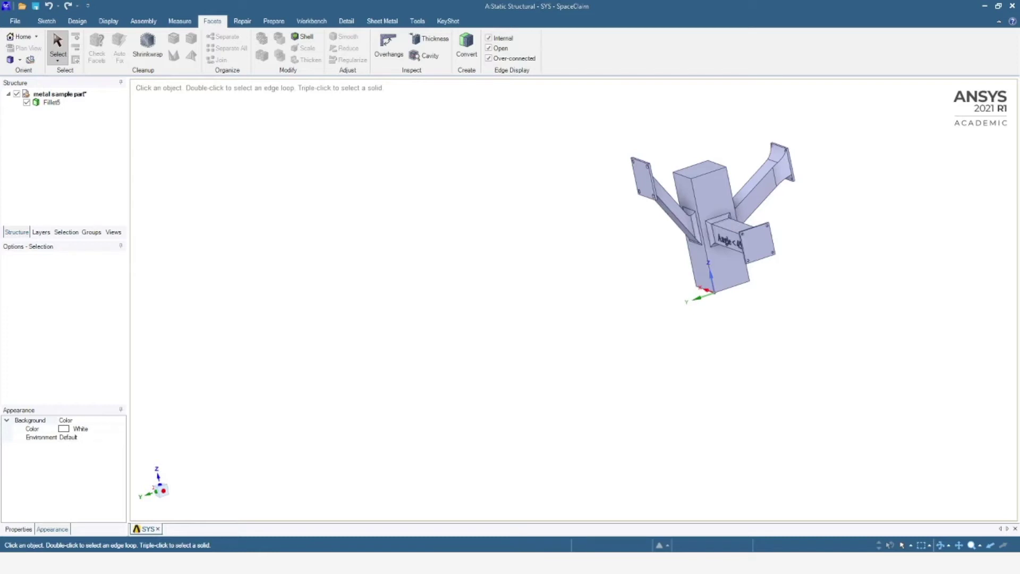
click(755, 245)
click(759, 201)
scroll(770, 229, up, 5)
click(770, 230)
middle_drag(770, 230, 804, 241)
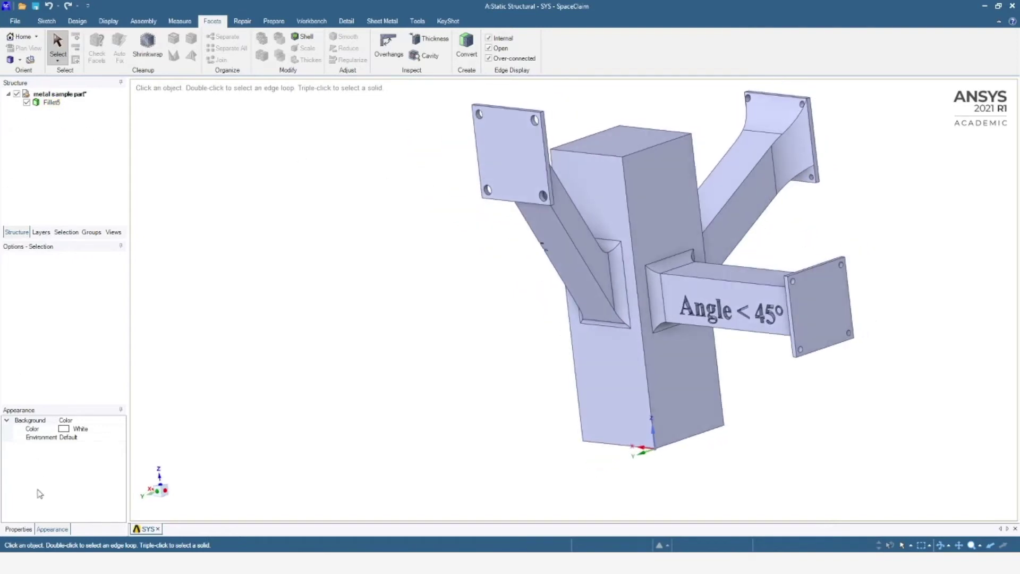
- Browse the Layers, Selection, Groups and Views panels, then bring up the File menu
click(42, 233)
click(63, 234)
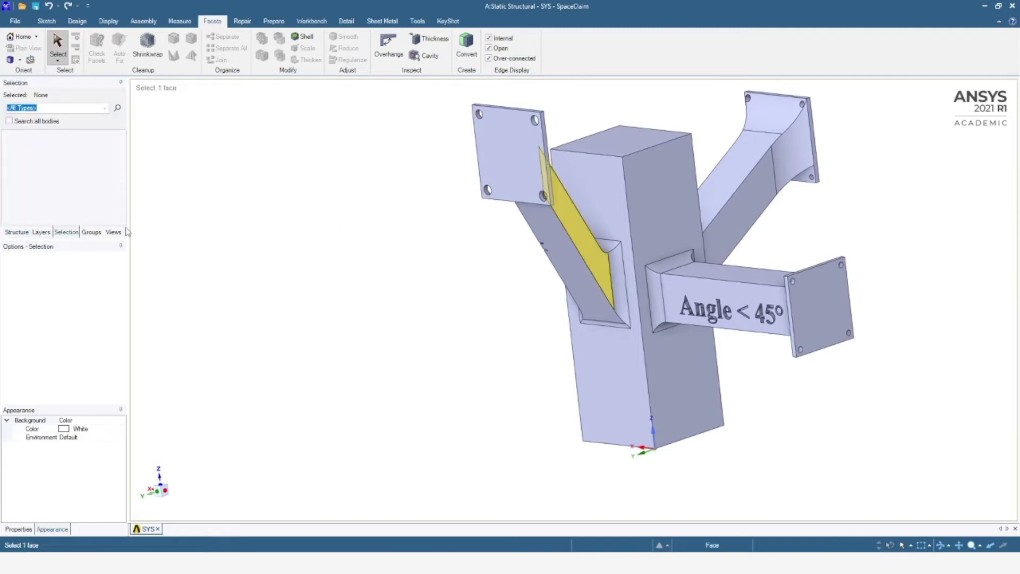
click(96, 234)
click(114, 234)
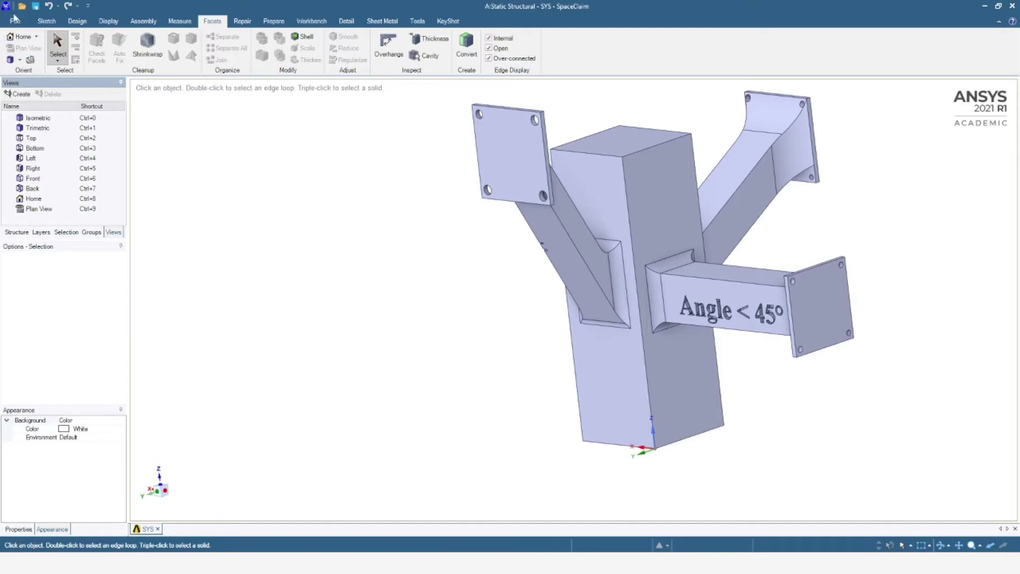
click(14, 21)
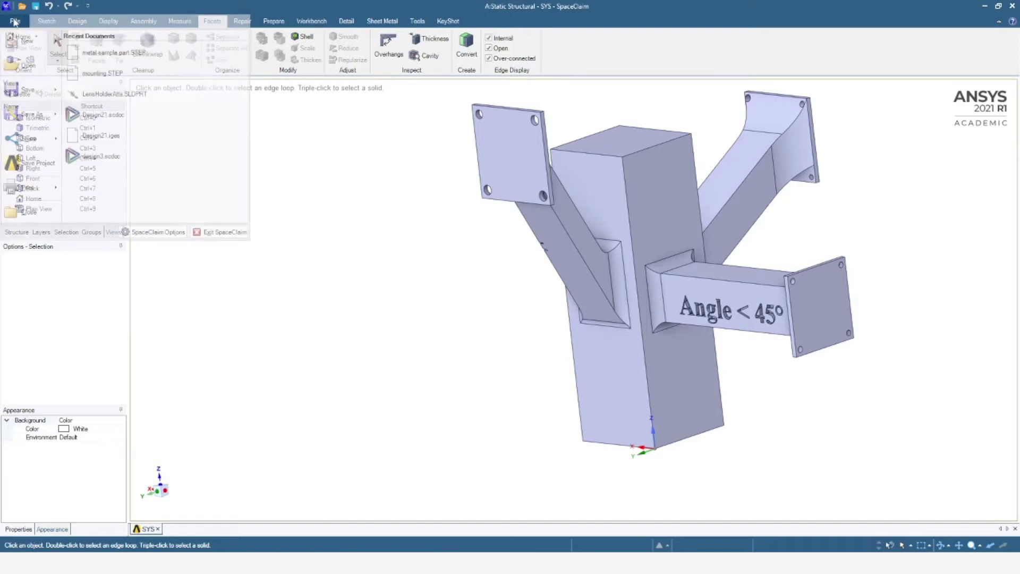
- Exit SpaceClaim, open the Static Structural Model in Mechanical, and orbit the part
click(222, 233)
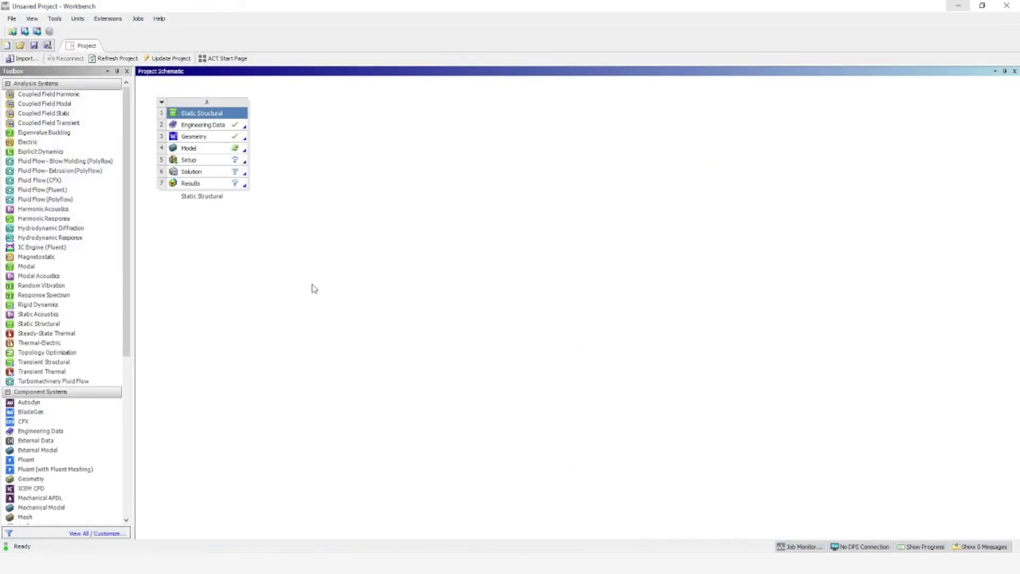
double_click(222, 149)
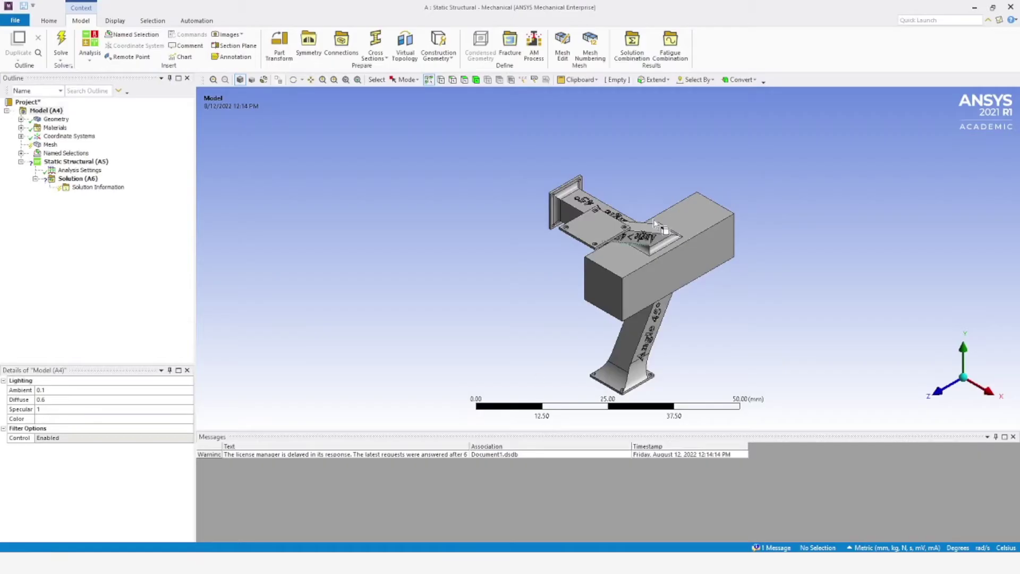
middle_drag(661, 226, 957, 166)
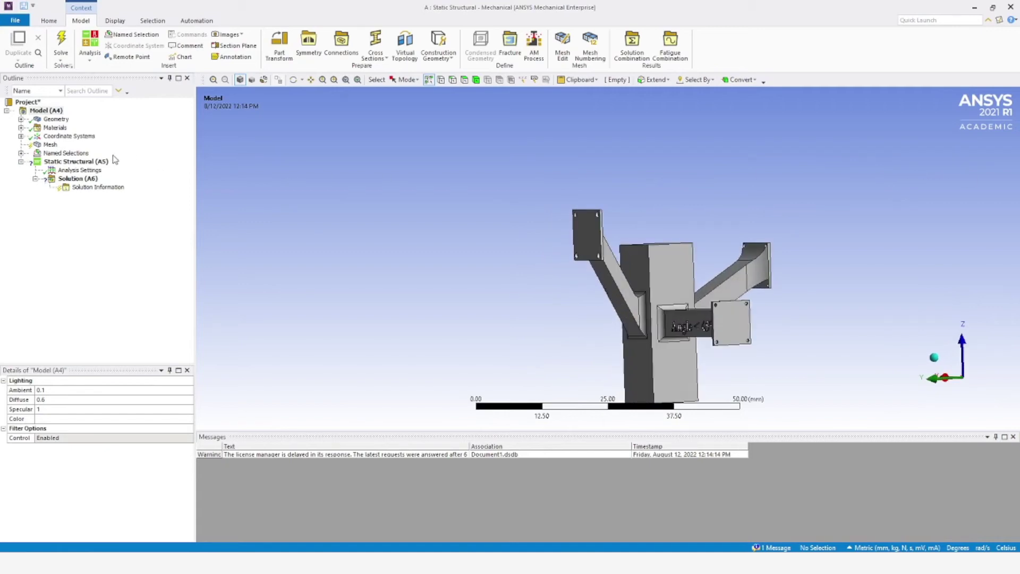
- Expand Geometry and Materials and scroll through 17-4PH Stainless Steel's property data
click(21, 119)
click(71, 127)
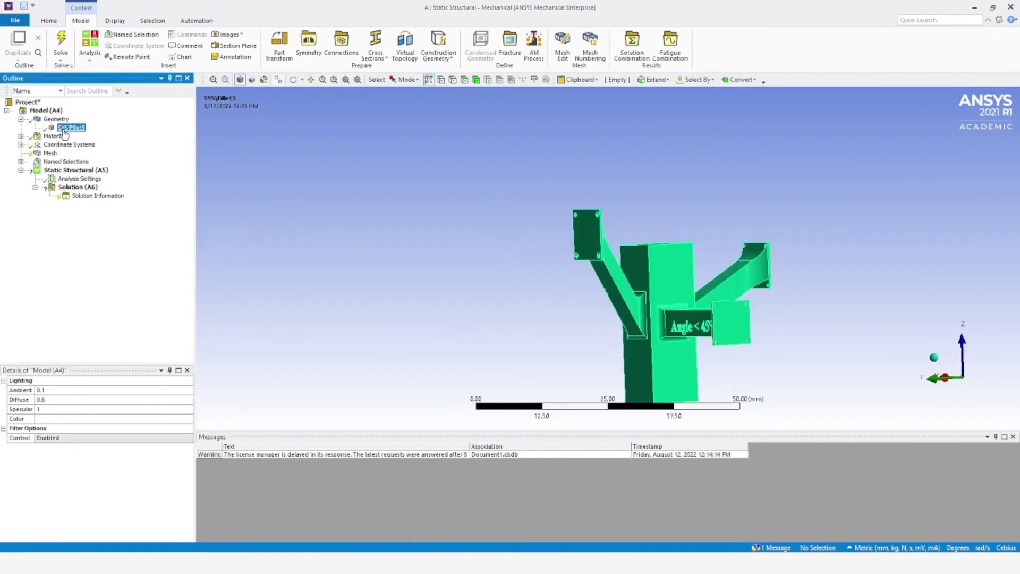
click(21, 136)
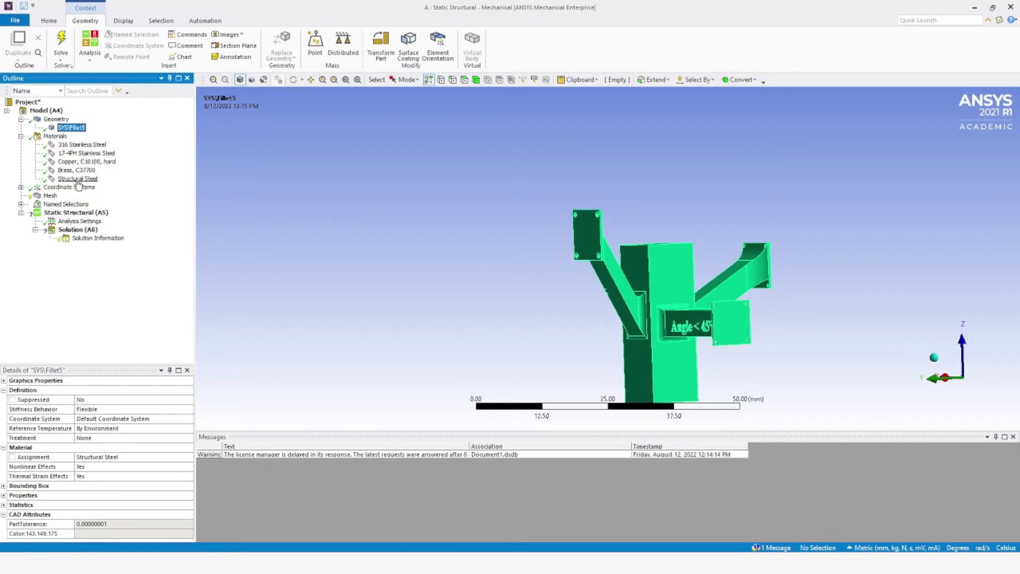
click(85, 153)
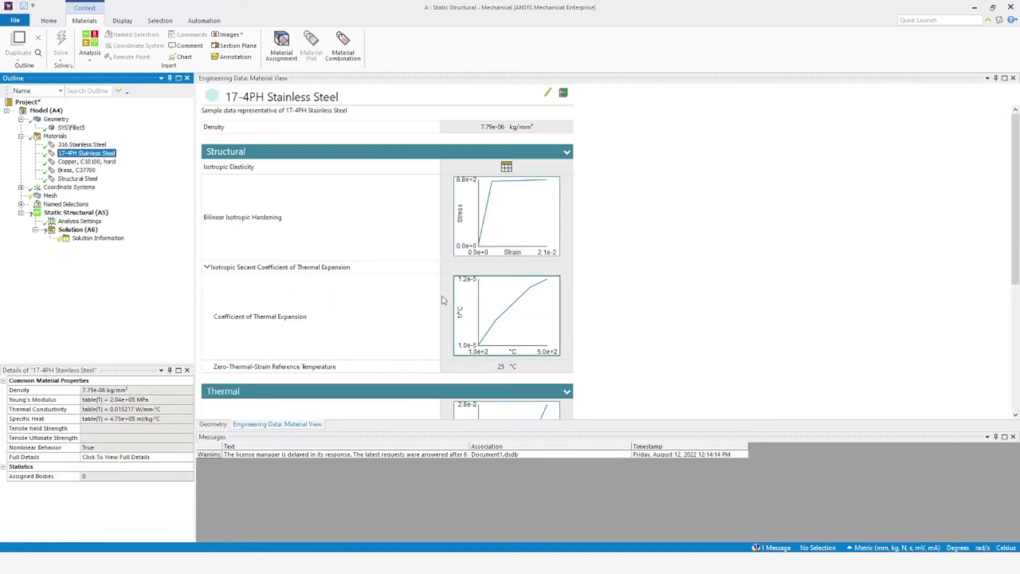
scroll(451, 276, down, 3)
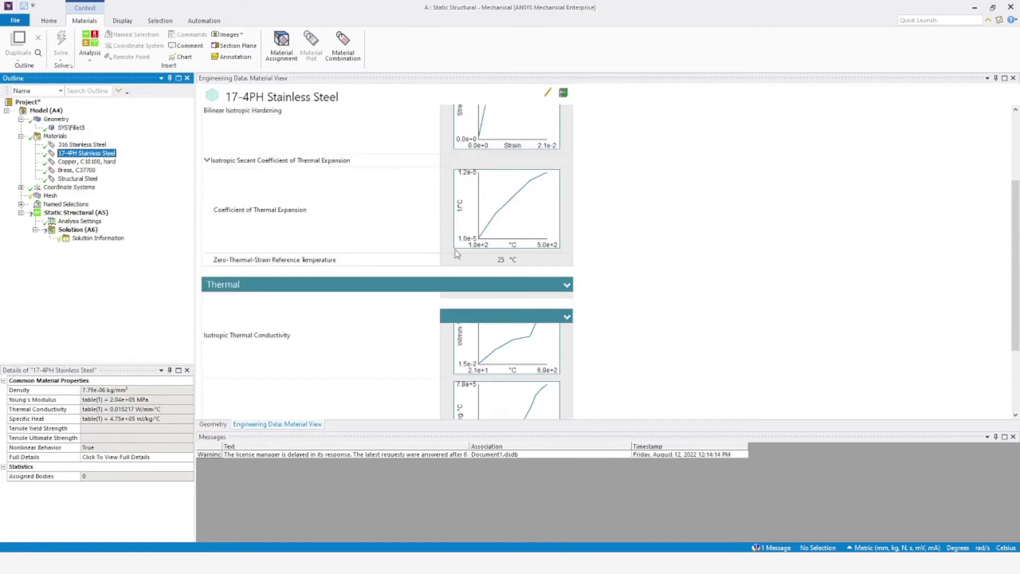
scroll(456, 253, up, 3)
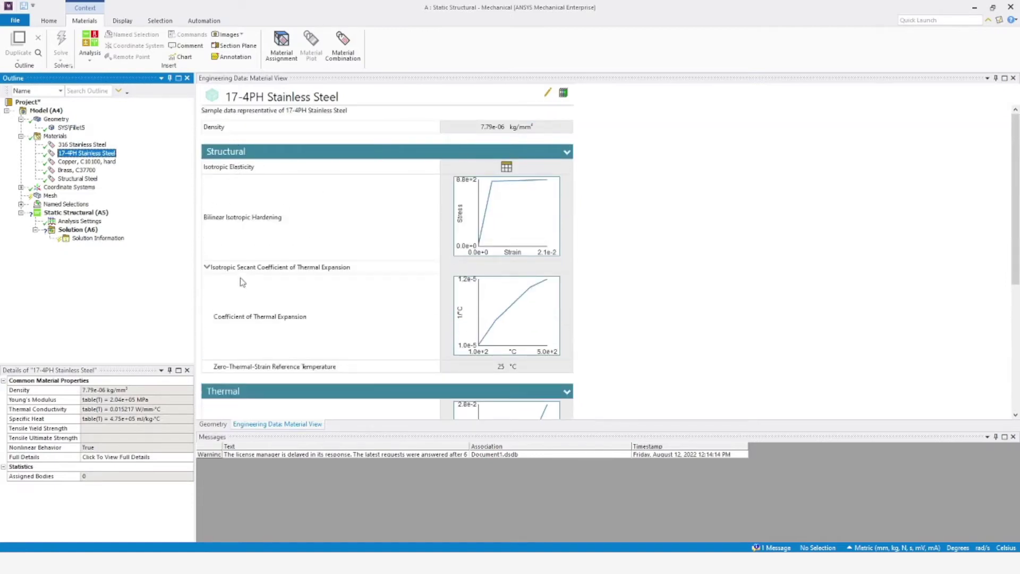
scroll(243, 282, down, 3)
scroll(359, 286, down, 3)
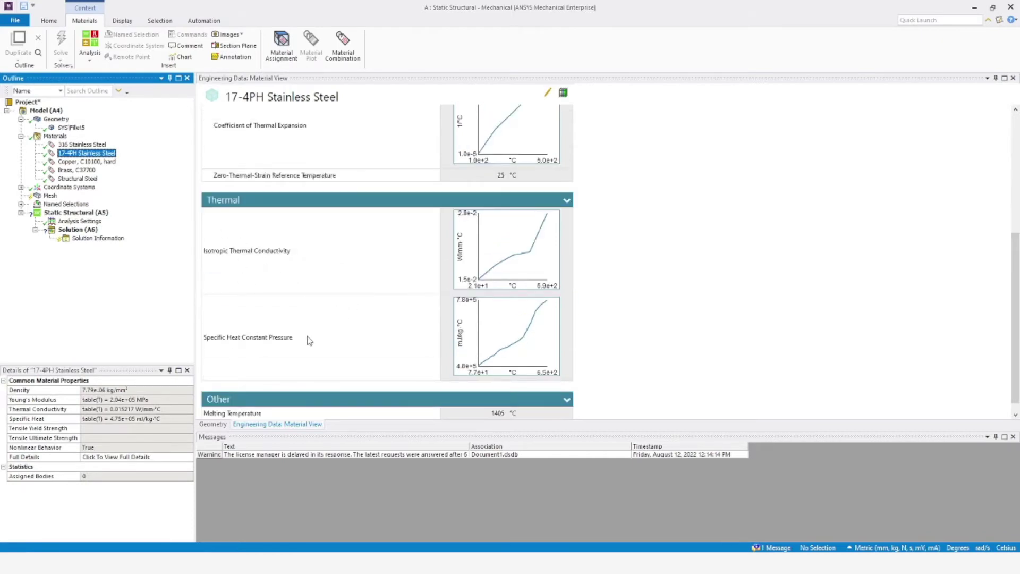
scroll(318, 327, down, 1)
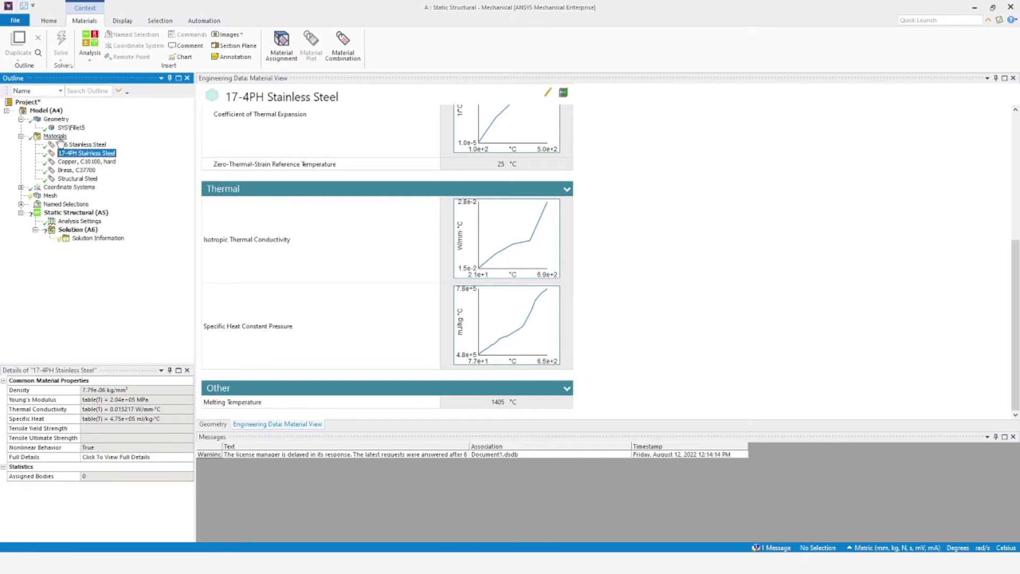
click(21, 136)
- Set the SYS\Fillet5 body's Material Assignment to 17-4PH Stainless Steel
click(62, 130)
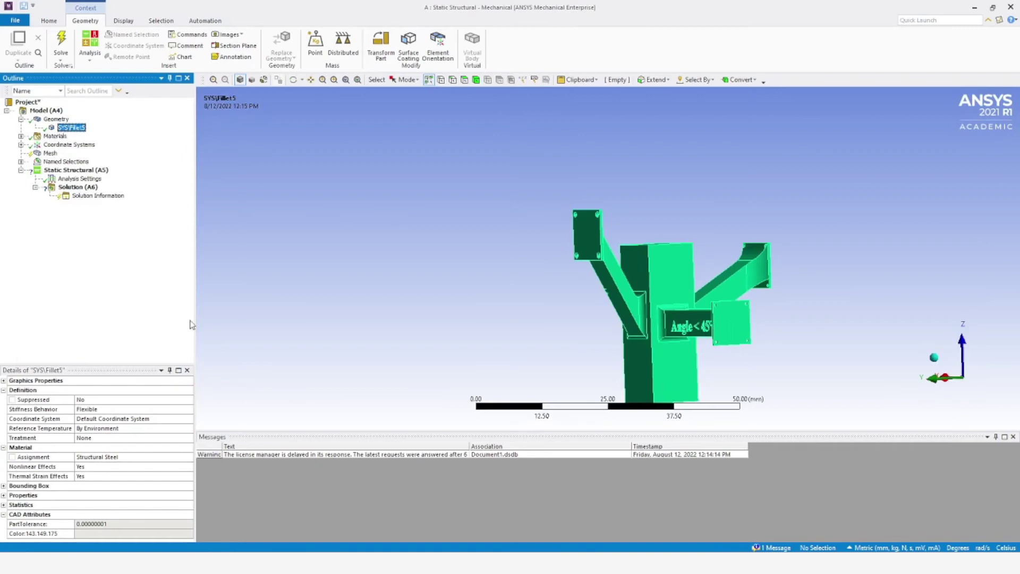
click(190, 458)
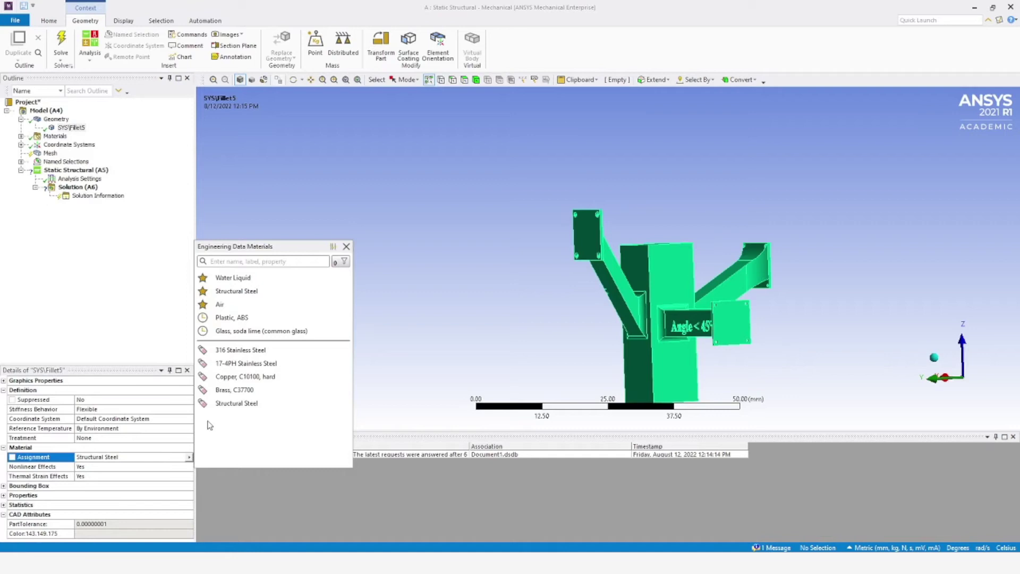
click(246, 363)
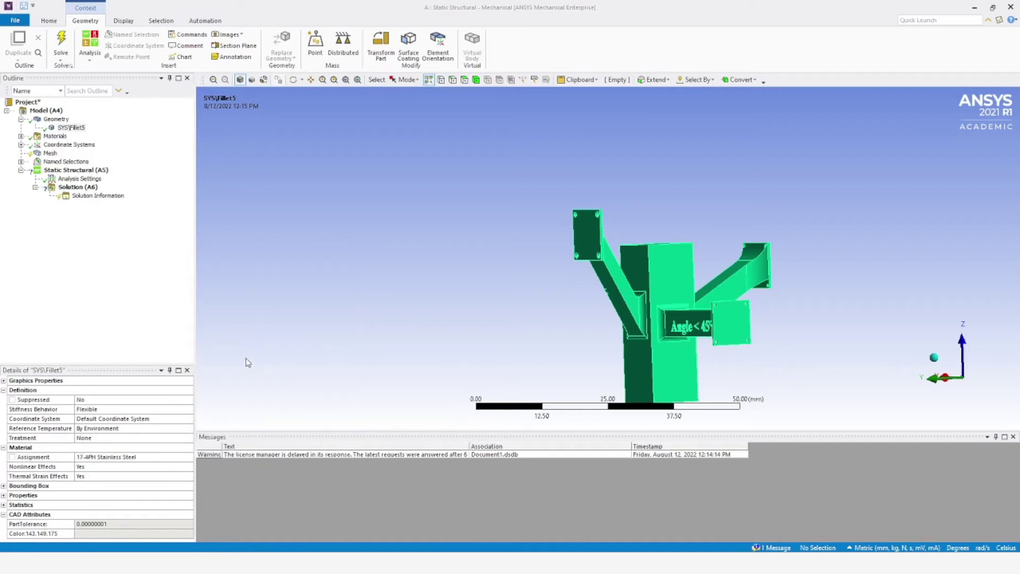
click(139, 327)
click(21, 119)
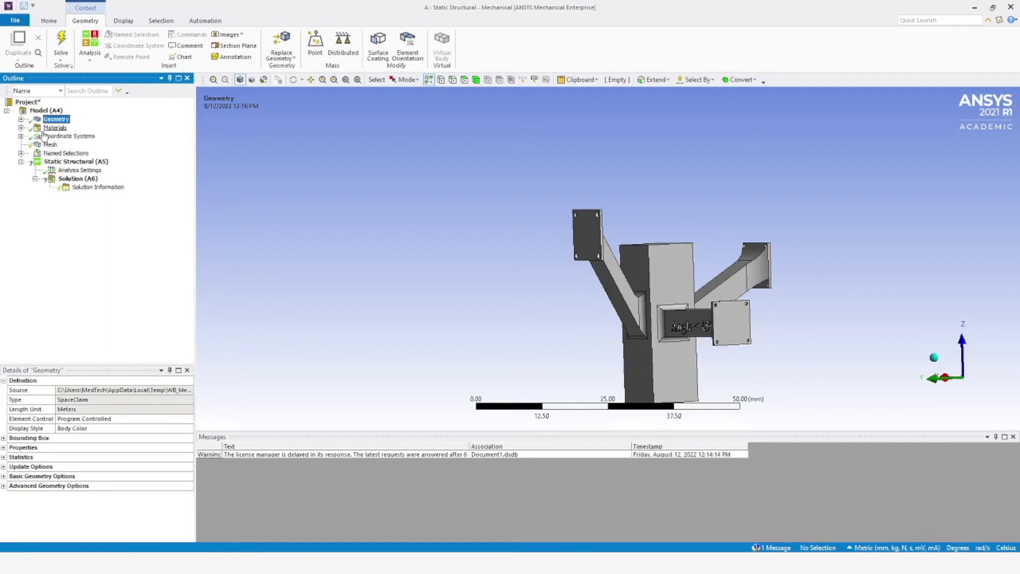
- Show the default Mesh details and orbit the bracket to an isometric-like view
click(21, 128)
click(21, 128)
click(49, 144)
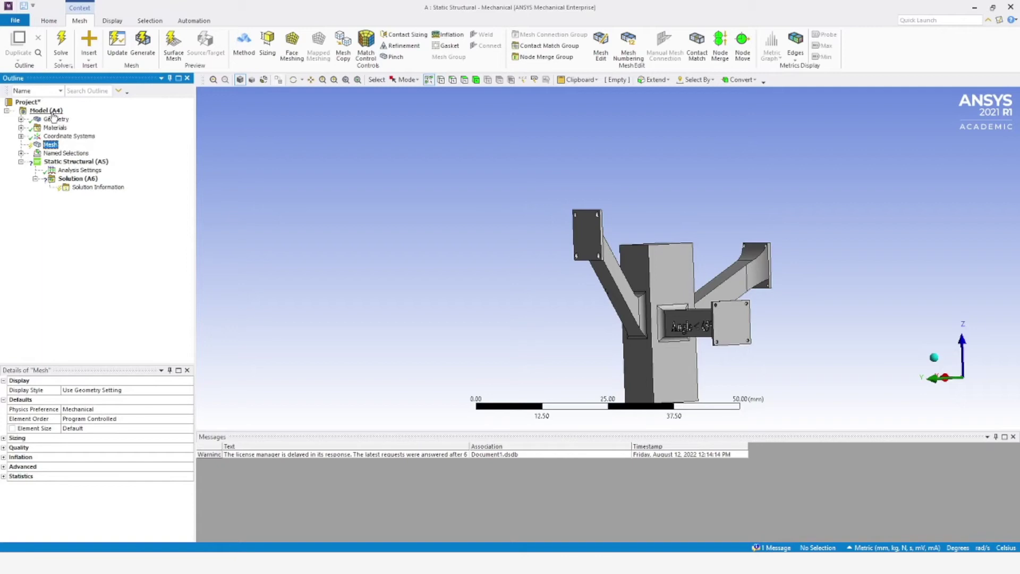
scroll(717, 361, up, 1)
scroll(715, 360, down, 2)
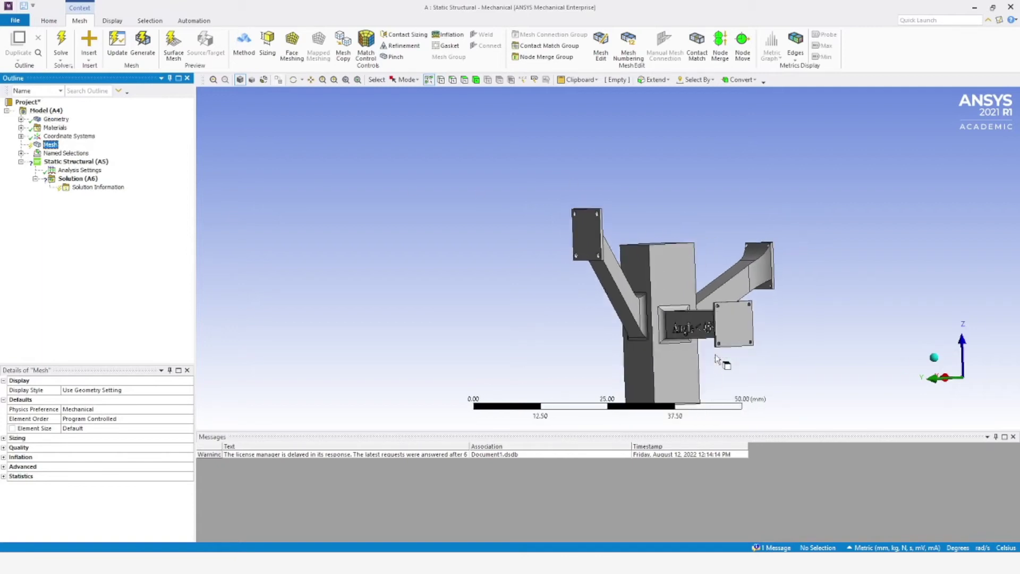
middle_drag(712, 358, 779, 367)
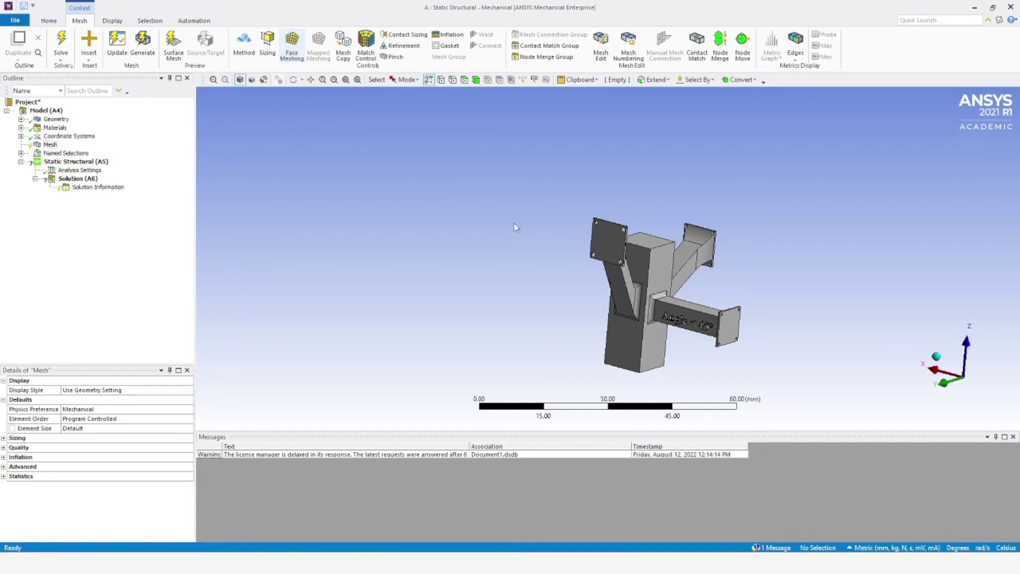
middle_drag(649, 264, 525, 242)
middle_drag(694, 218, 653, 227)
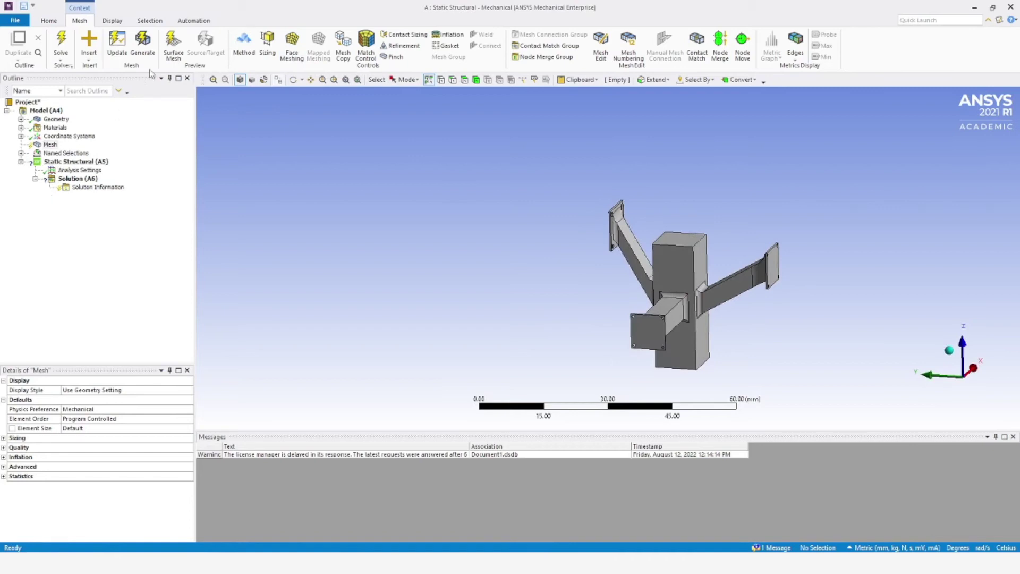
- Insert a mesh Sizing control and select the four beam-joint cylinder faces and square arm faces
right_click(51, 146)
mouse_move(107, 152)
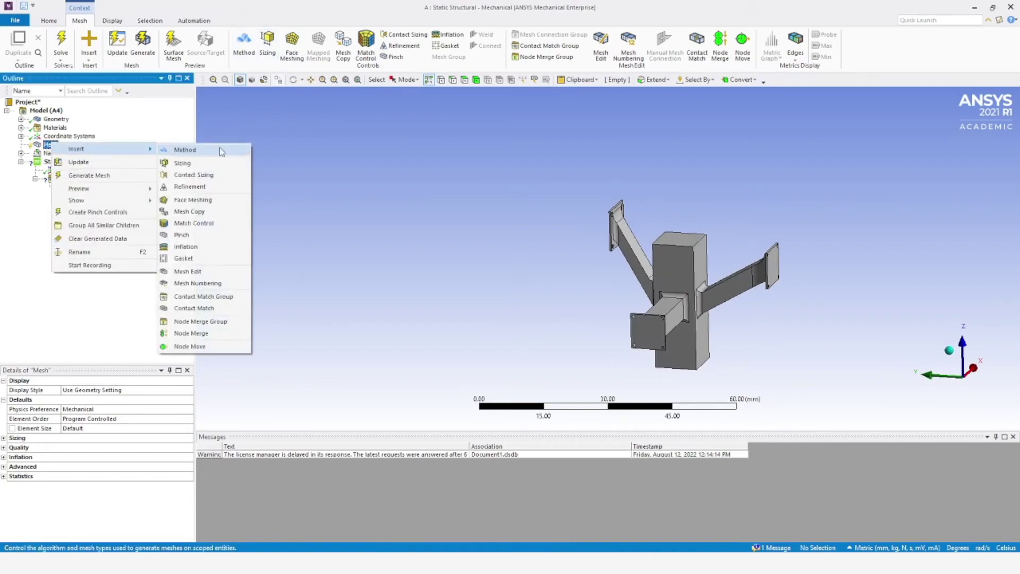
click(201, 169)
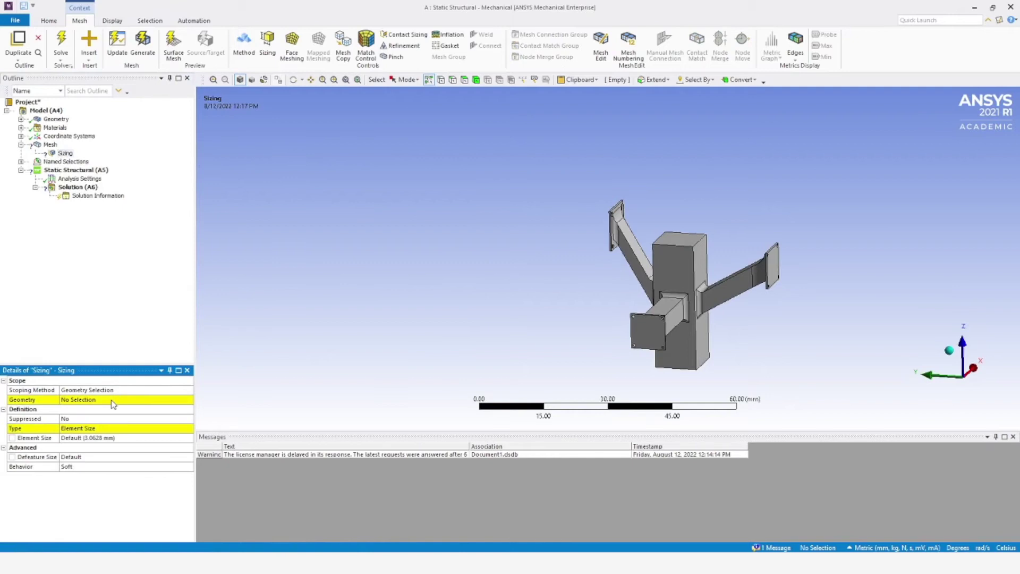
middle_drag(687, 314, 673, 307)
click(684, 317)
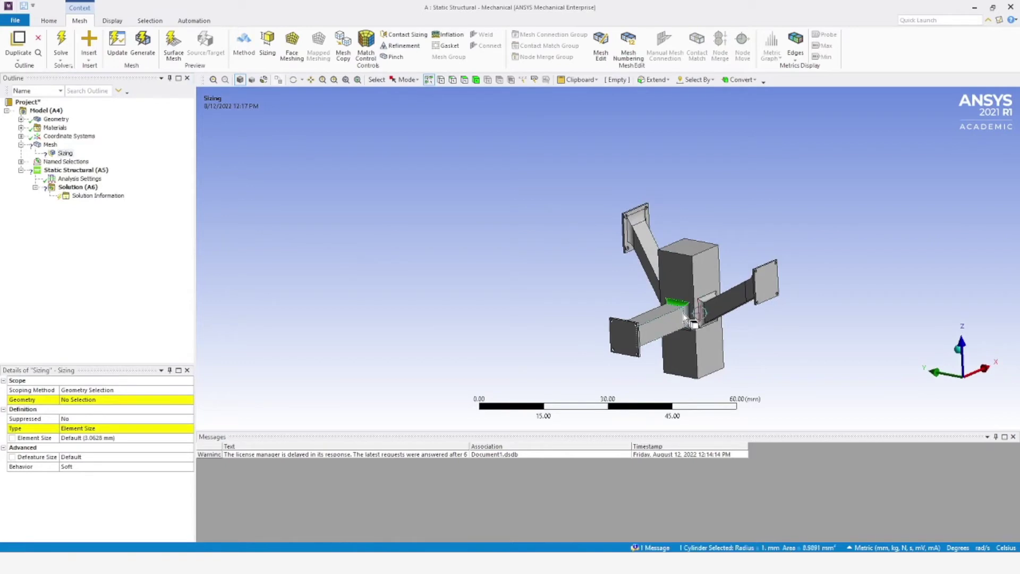
ctrl+click(693, 325)
middle_drag(693, 325, 745, 286)
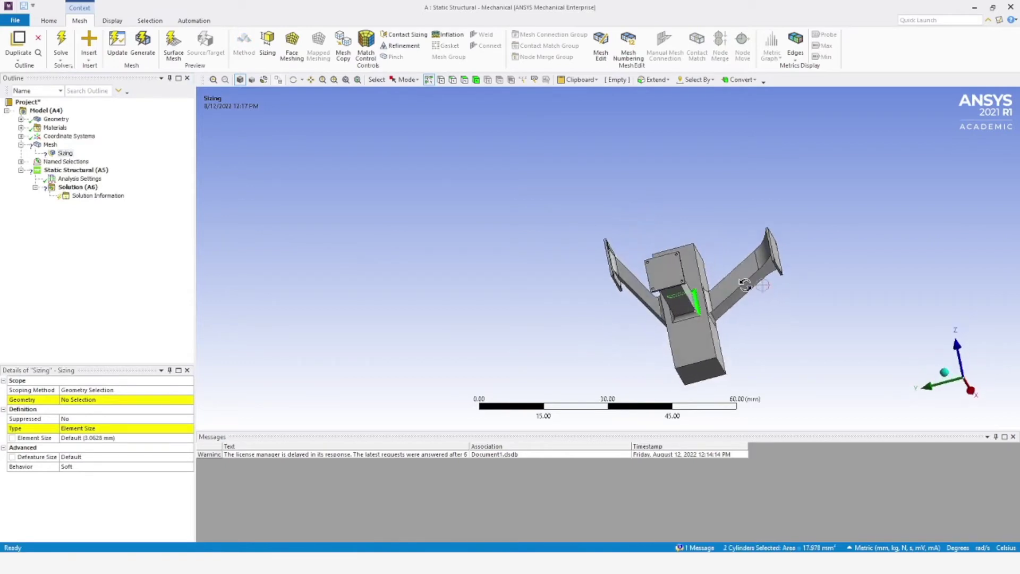
ctrl+click(691, 320)
middle_drag(690, 320, 757, 327)
ctrl+click(686, 311)
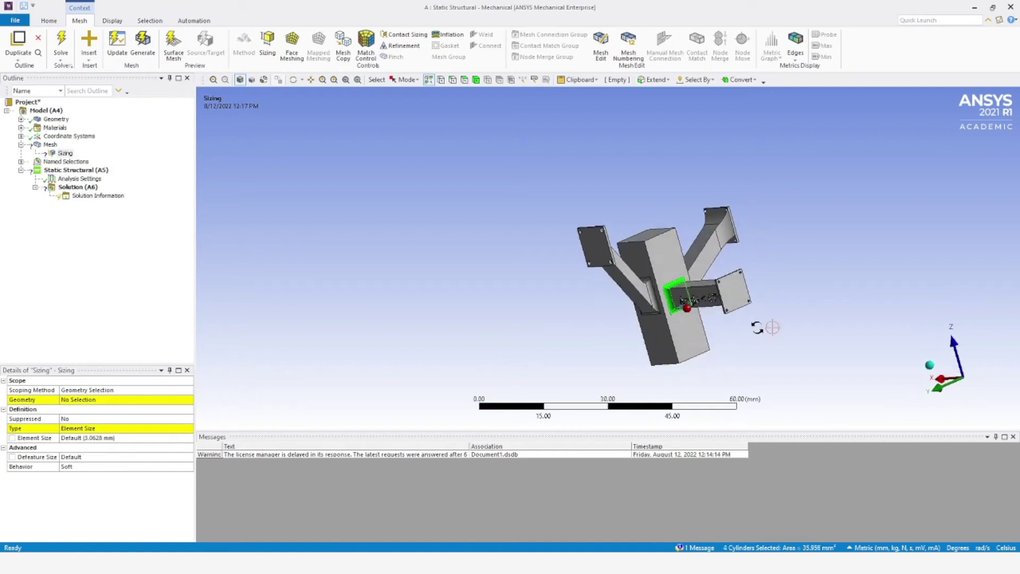
ctrl+click(711, 293)
mouse_move(712, 293)
middle_down()
mouse_move(619, 296)
mouse_move(732, 288)
mouse_move(781, 323)
mouse_move(879, 302)
mouse_move(802, 291)
mouse_move(842, 276)
mouse_move(705, 308)
mouse_move(711, 297)
middle_up()
ctrl+click(733, 290)
ctrl+click(748, 302)
- Add more arm faces, including the inclined arm face, then fit the model in view
scroll(704, 310, up, 3)
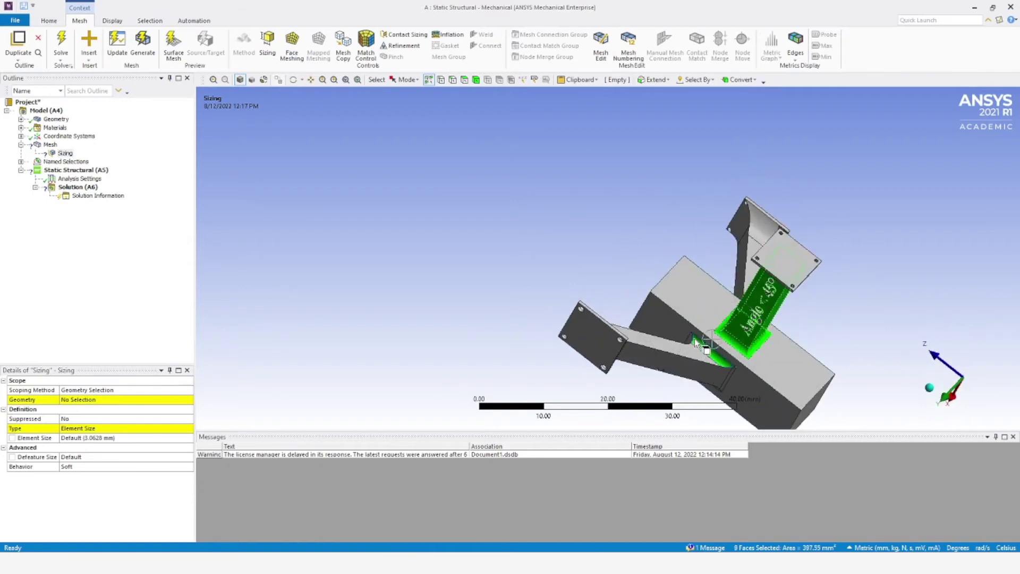
ctrl+click(709, 353)
mouse_move(709, 353)
middle_down()
mouse_move(803, 287)
mouse_move(708, 353)
middle_up()
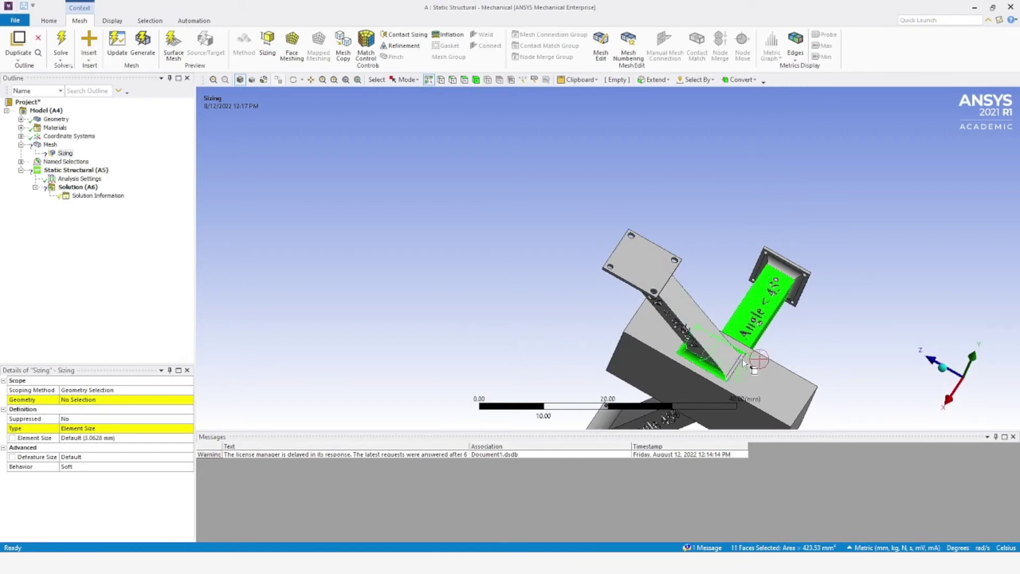
scroll(696, 336, down, 1)
ctrl+click(675, 323)
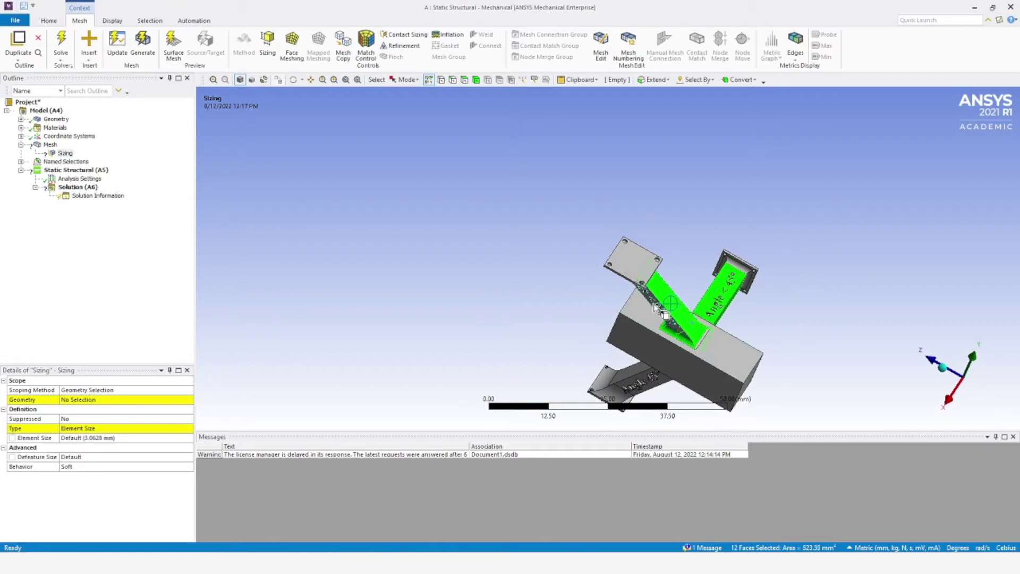
scroll(654, 305, down, 1)
scroll(653, 304, up, 3)
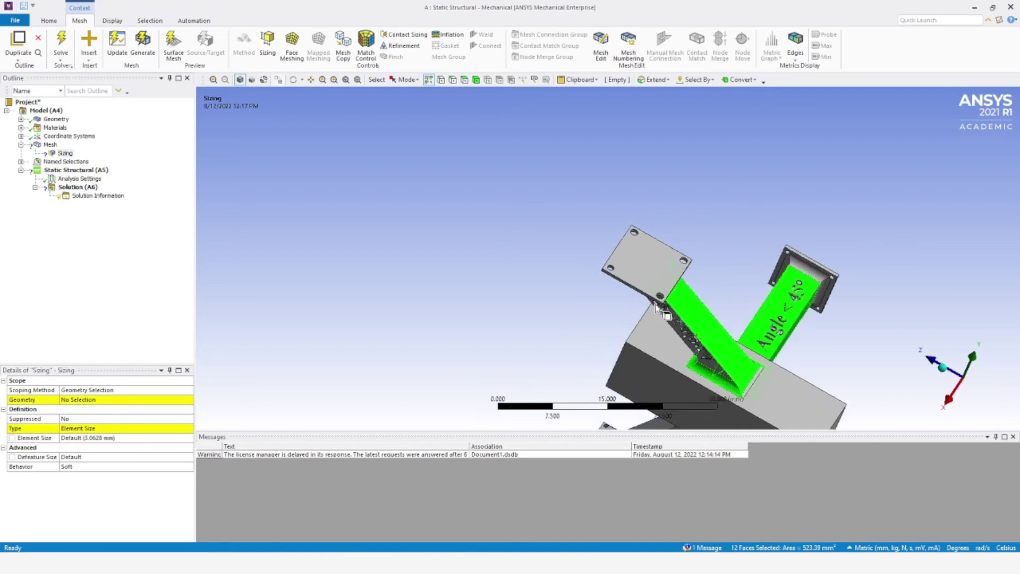
ctrl+click(690, 345)
middle_drag(690, 345, 628, 228)
ctrl+click(692, 325)
ctrl+click(692, 325)
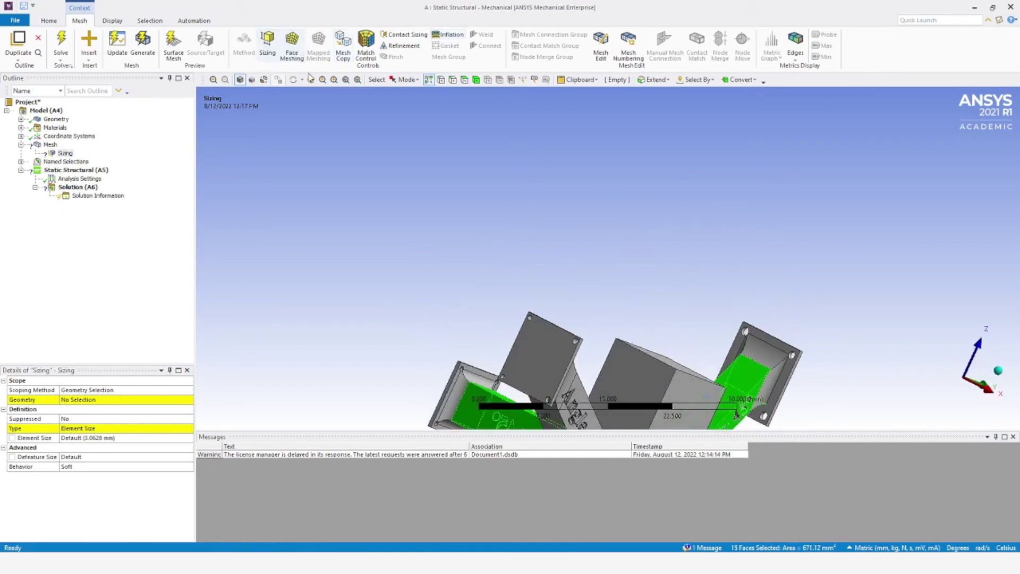
click(347, 82)
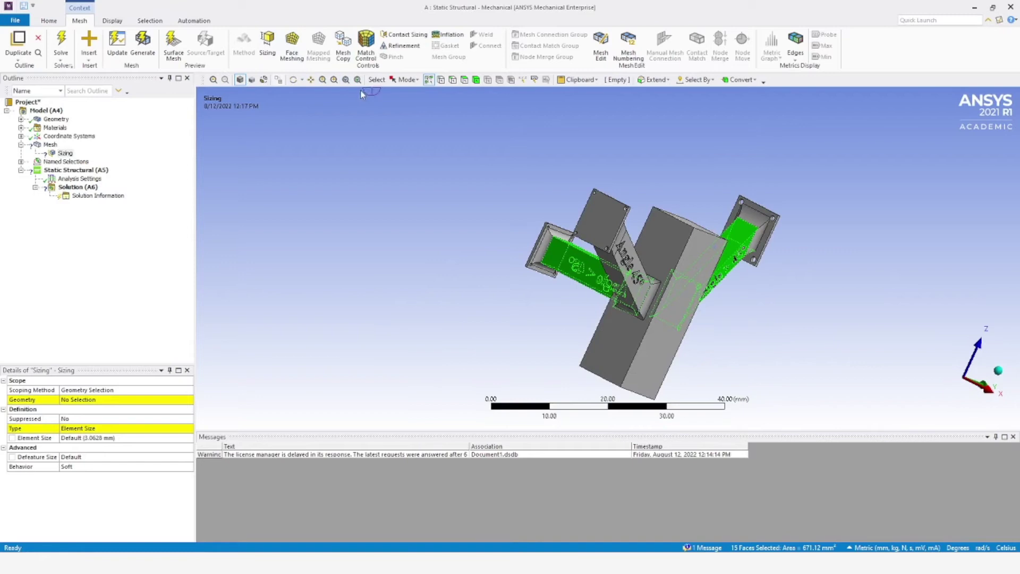
- Add the diagonal tube's inner faces, square opening faces, and left and top flange faces
ctrl+click(657, 284)
ctrl+click(636, 313)
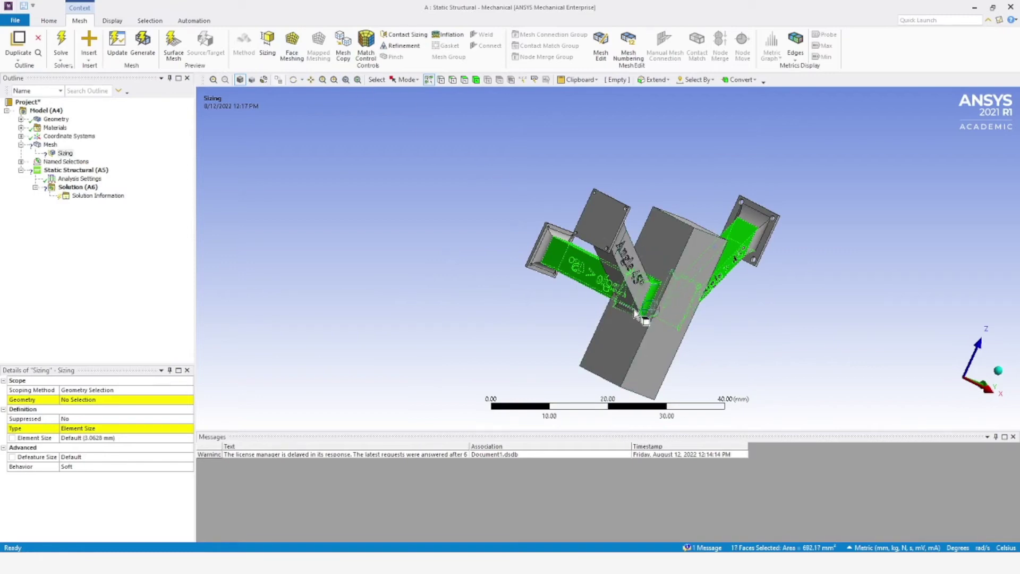
ctrl+click(635, 315)
middle_drag(635, 315, 670, 325)
ctrl+click(652, 298)
ctrl+click(666, 314)
ctrl+click(683, 321)
middle_drag(683, 321, 607, 258)
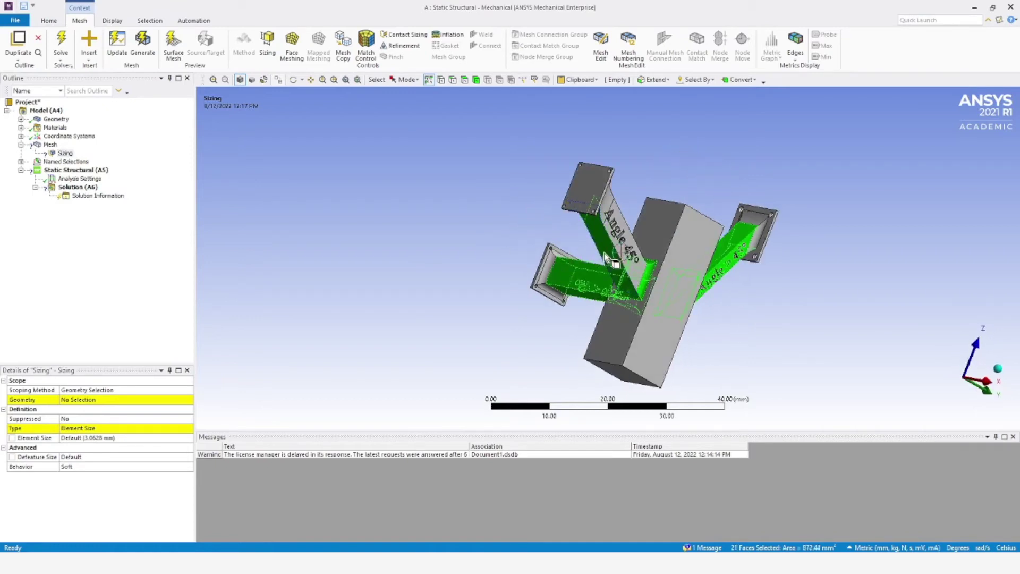
middle_drag(626, 244, 505, 245)
ctrl+click(611, 215)
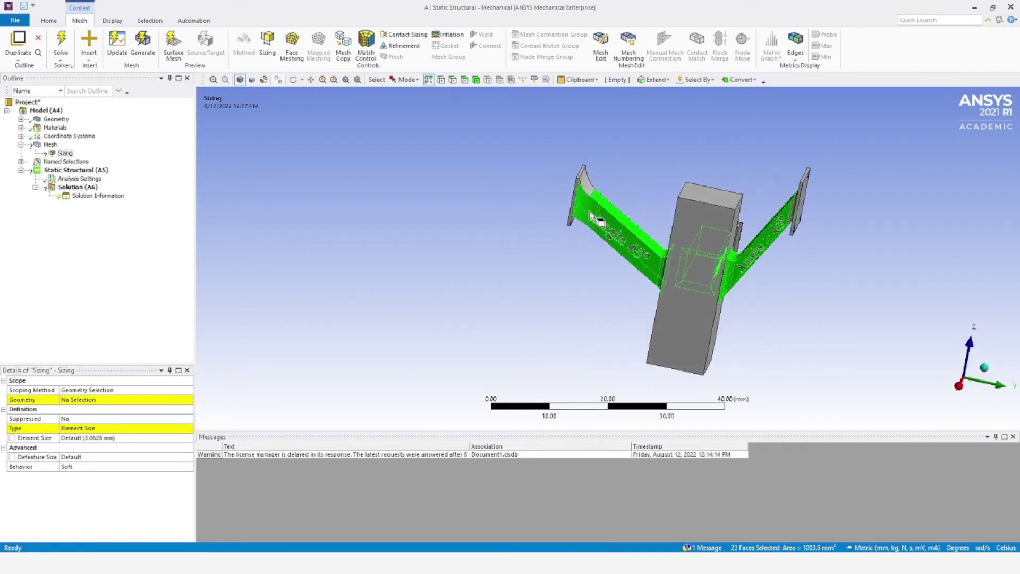
ctrl+click(592, 191)
middle_drag(592, 191, 493, 275)
ctrl+click(606, 207)
middle_drag(675, 268, 751, 212)
ctrl+click(706, 243)
ctrl+click(707, 243)
middle_drag(706, 243, 516, 265)
ctrl+click(643, 282)
- Add the left end flange faces and apply all 33 faces as the sizing's geometry
ctrl+click(496, 341)
ctrl+click(502, 346)
middle_drag(528, 339, 480, 267)
ctrl+click(523, 366)
ctrl+click(549, 367)
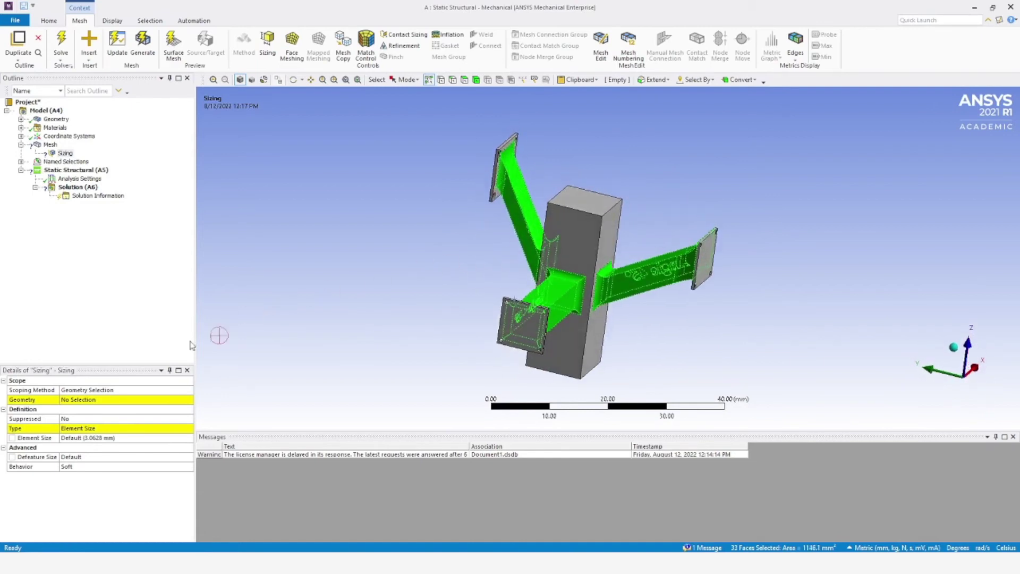
click(77, 400)
click(74, 399)
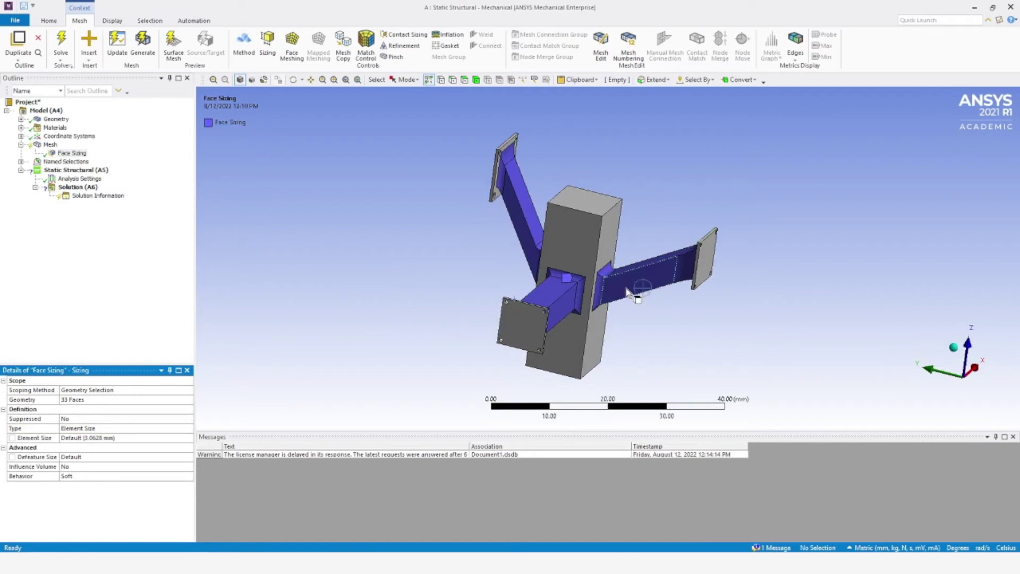
- Keep Element Size as the type, set it to 2 mm, and orbit to check the faces
click(109, 441)
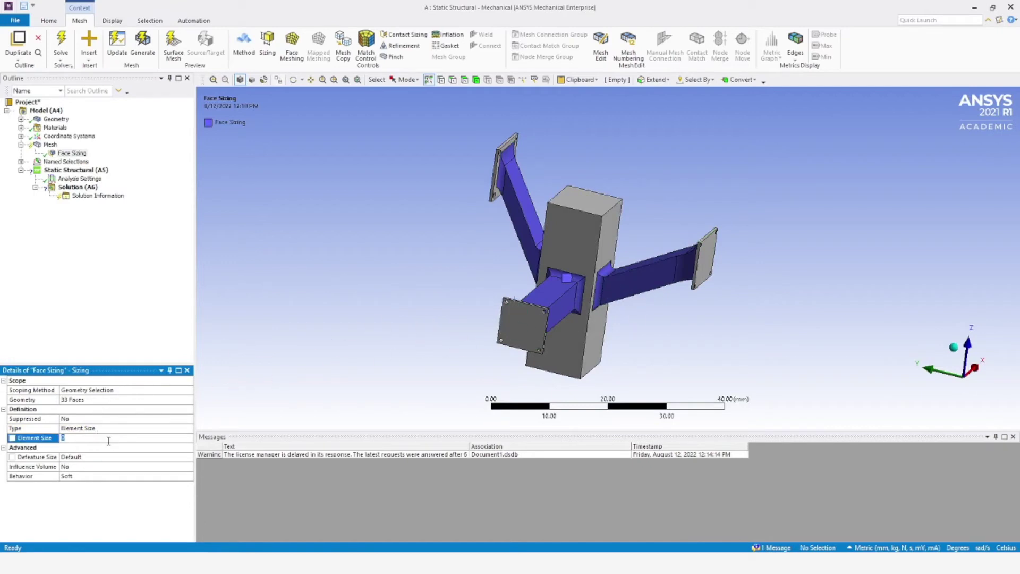
click(115, 428)
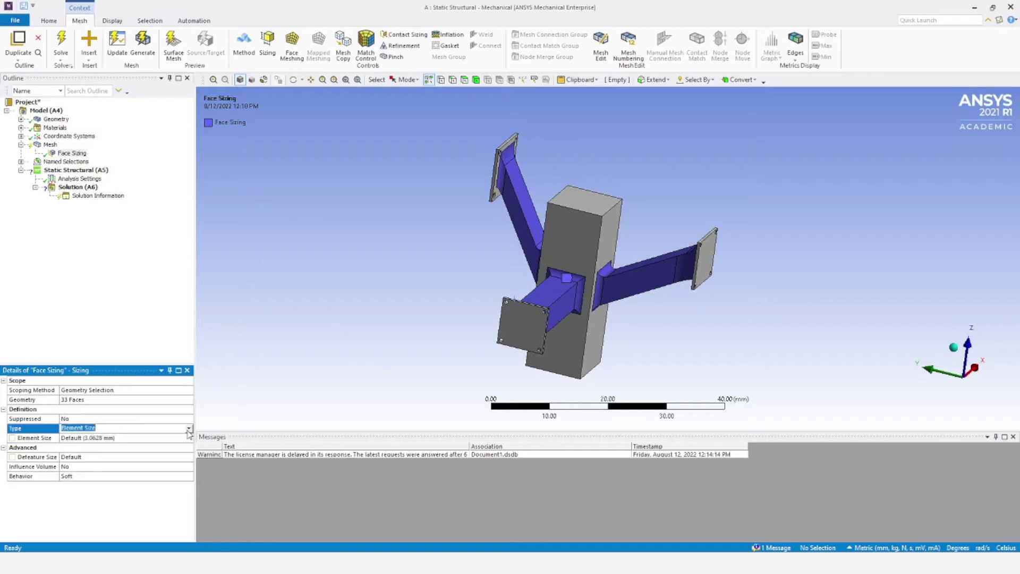
click(116, 428)
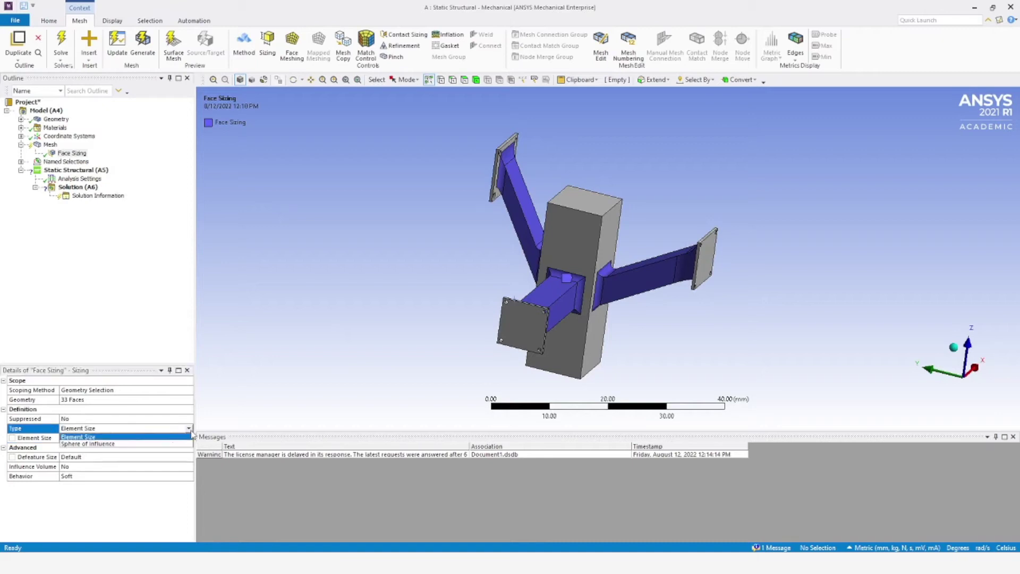
click(103, 454)
click(100, 437)
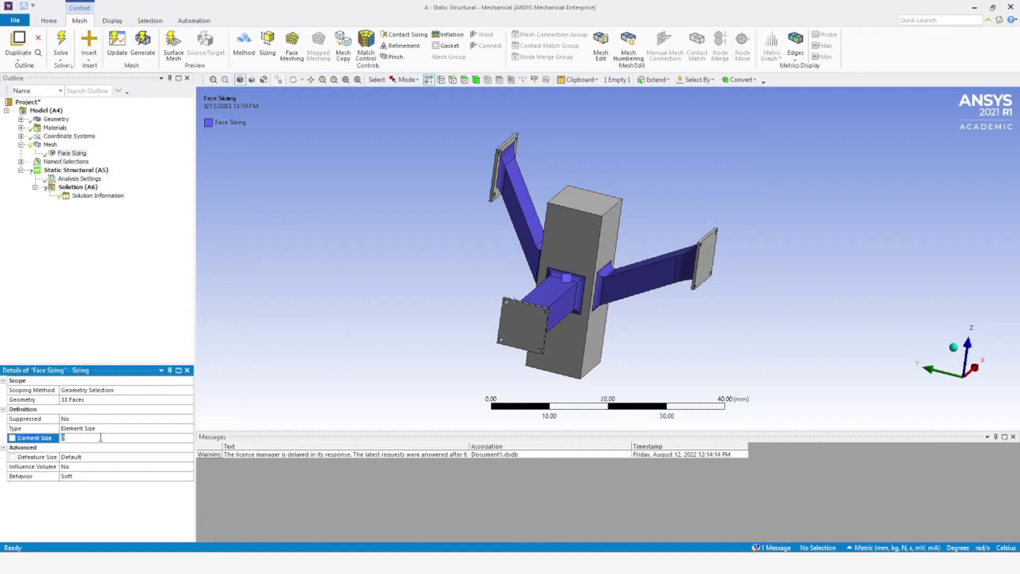
text(2)
key(Return)
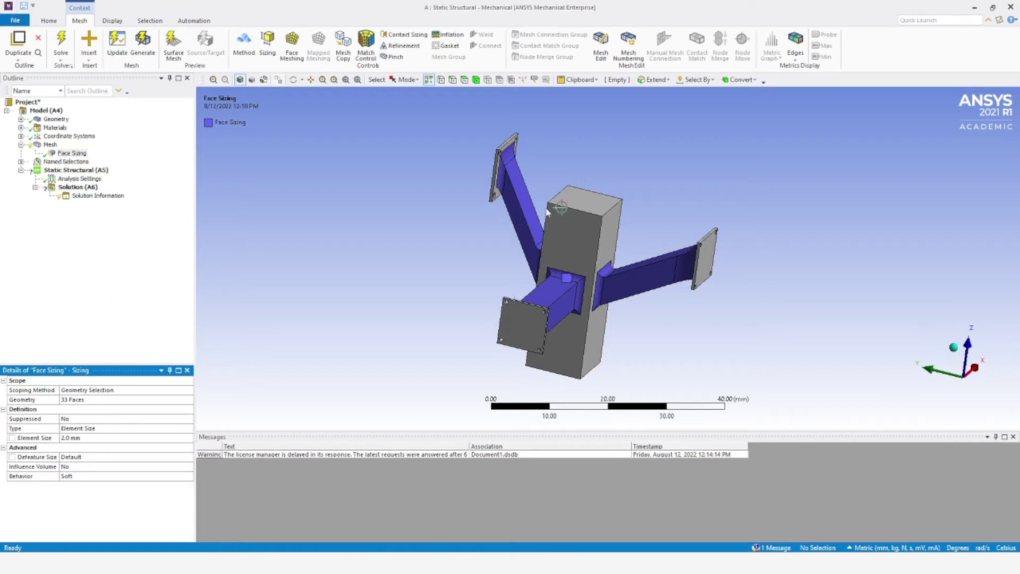
middle_drag(561, 232, 545, 236)
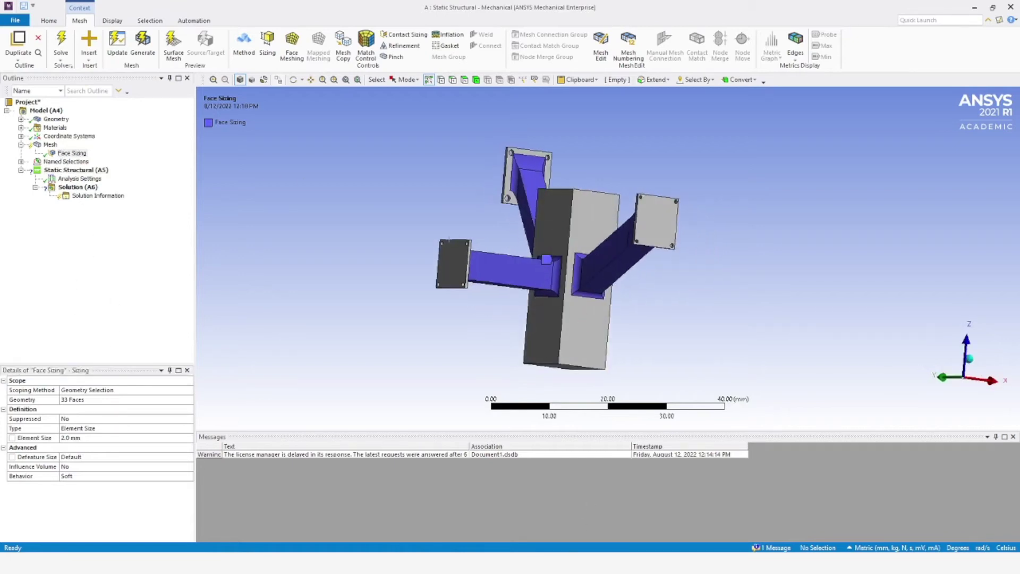
mouse_move(538, 252)
middle_down()
mouse_move(470, 245)
mouse_move(458, 257)
middle_up()
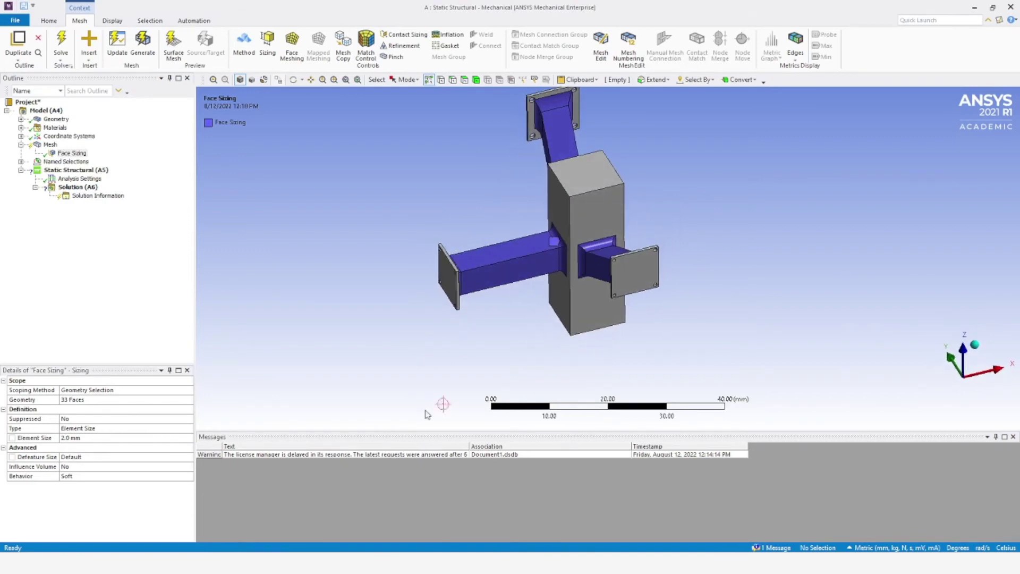
mouse_move(495, 275)
middle_down()
mouse_move(470, 227)
mouse_move(465, 236)
mouse_move(491, 257)
middle_up()
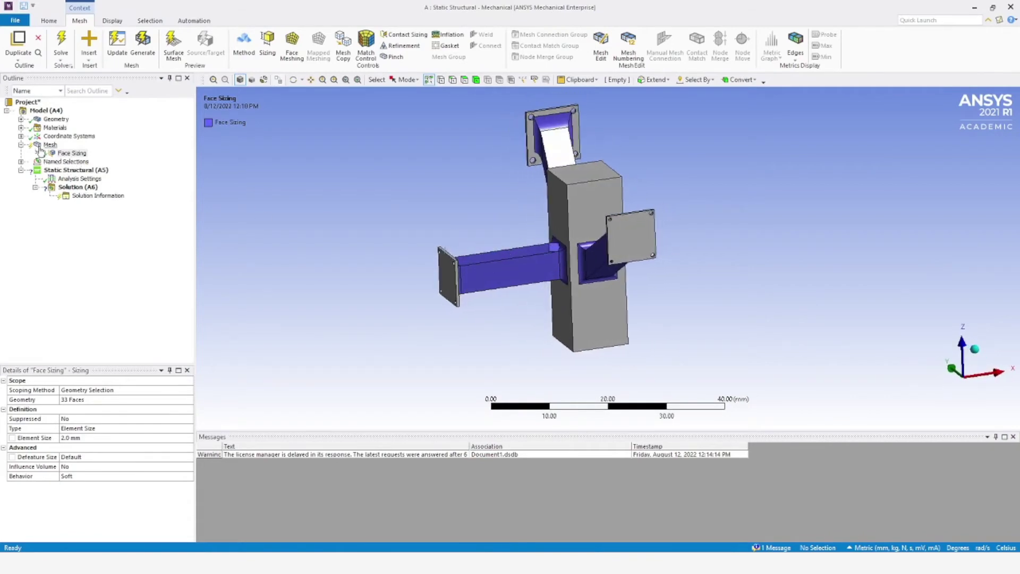
click(47, 145)
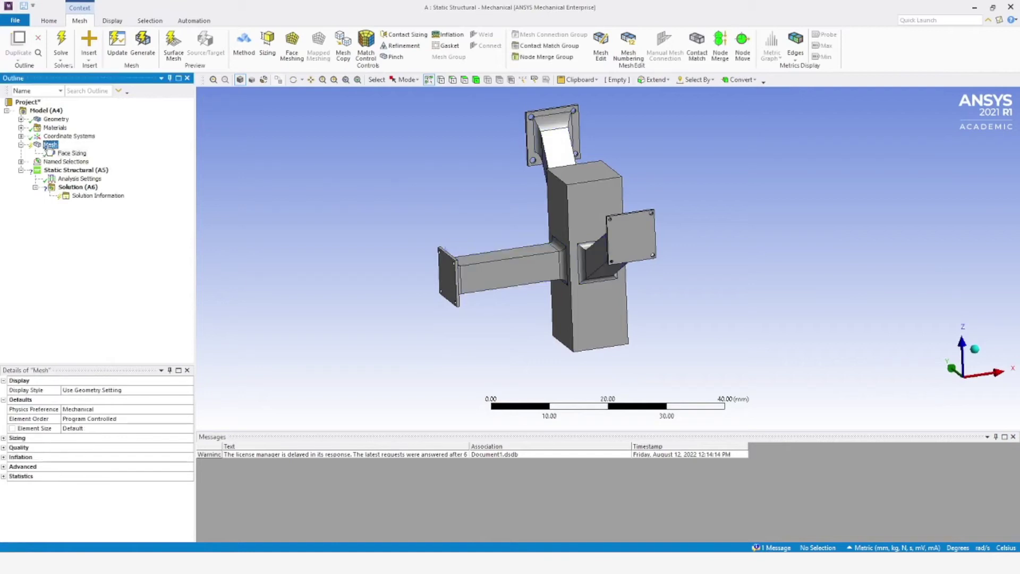
- Insert a mesh Method control scoped to the whole body
right_click(49, 145)
mouse_move(75, 151)
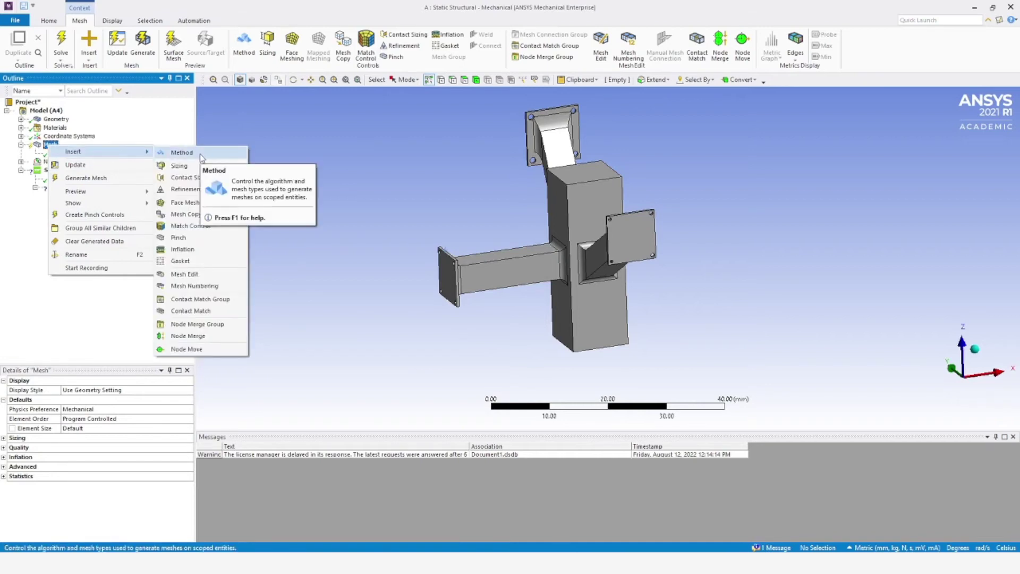
click(181, 152)
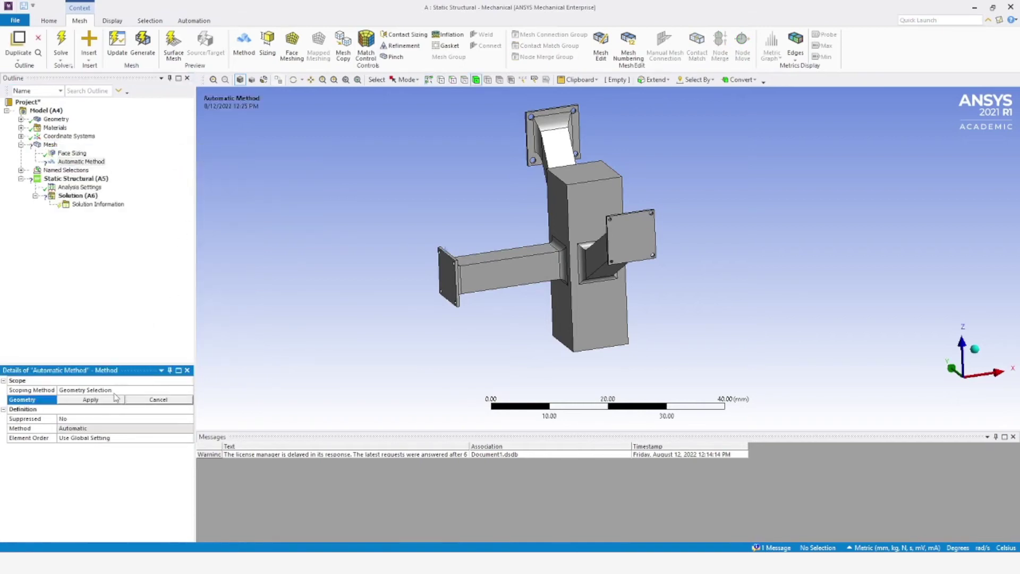
click(577, 221)
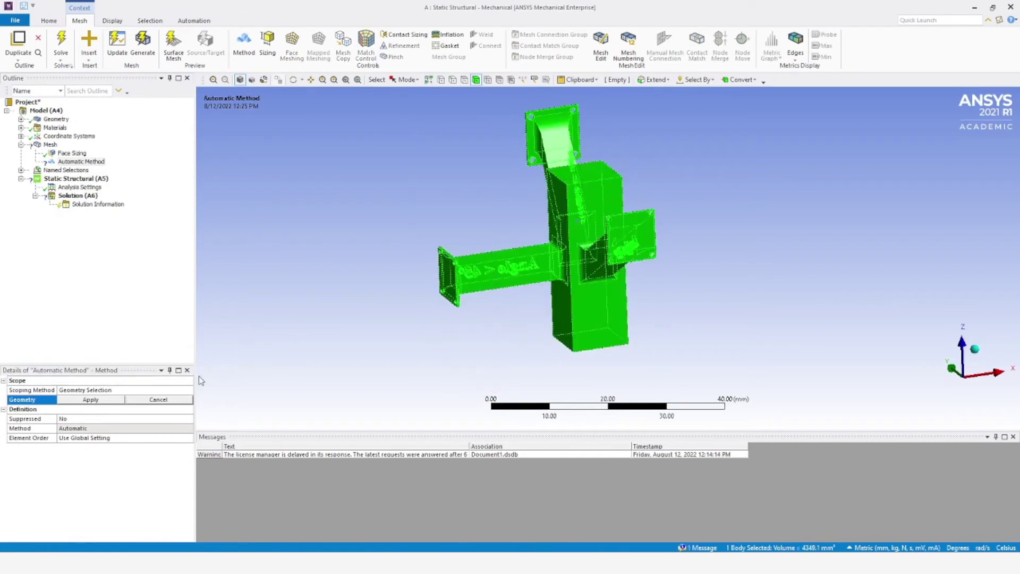
click(91, 399)
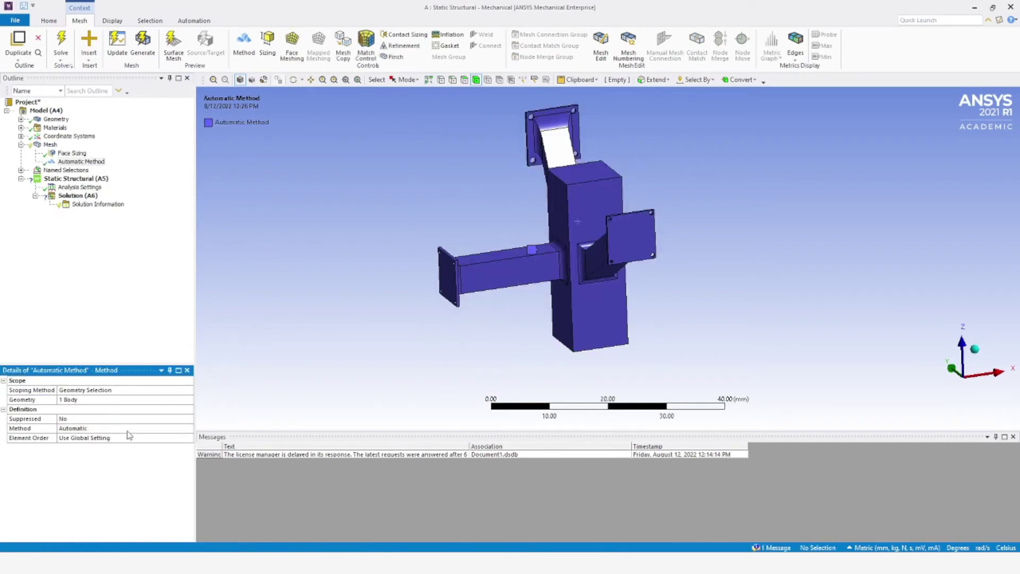
- Keep Geometry Selection scoping and set the method to Tetrahedrons with Patch Conforming
click(151, 390)
click(189, 390)
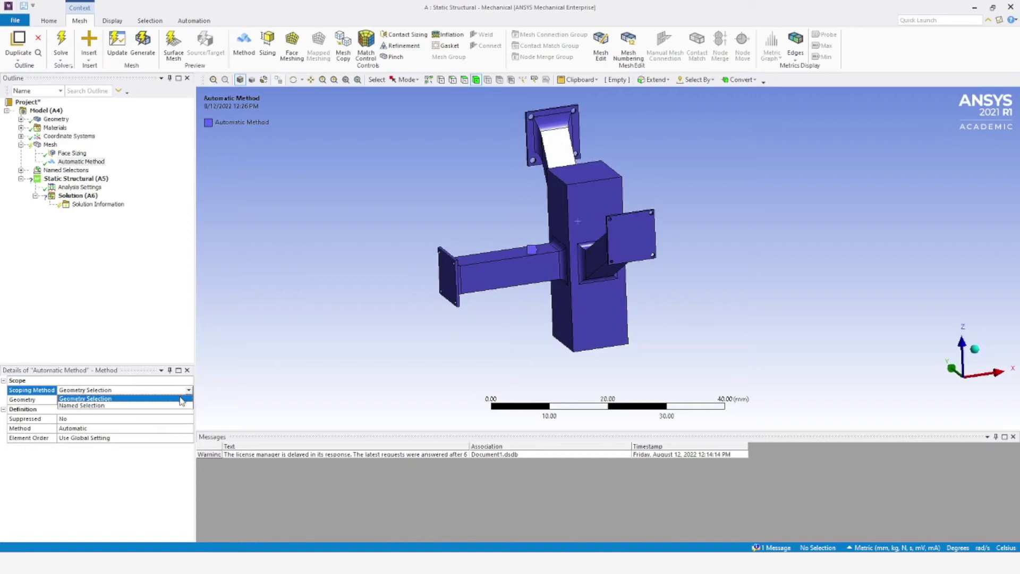
click(186, 428)
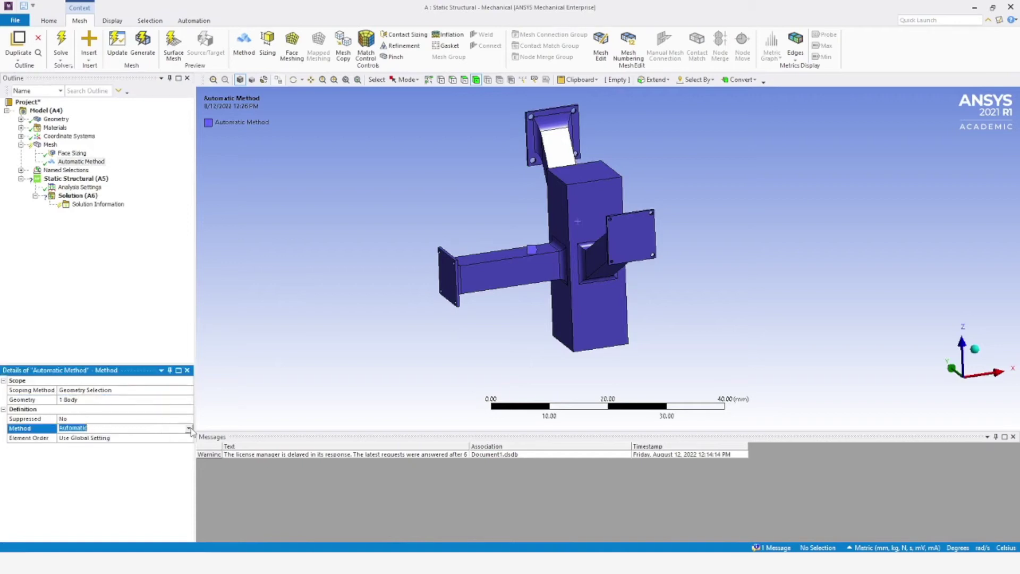
click(189, 428)
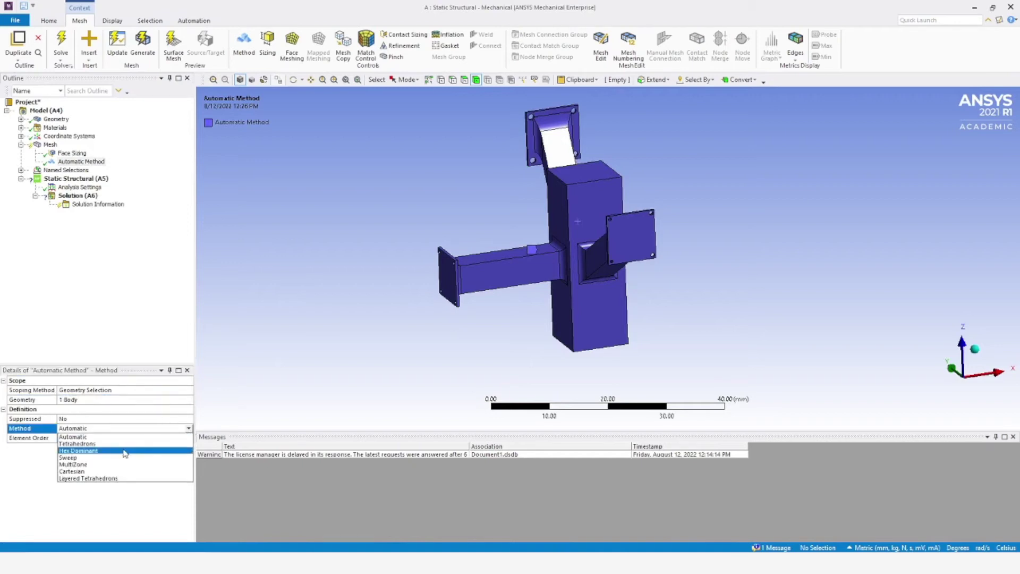
key(Up)
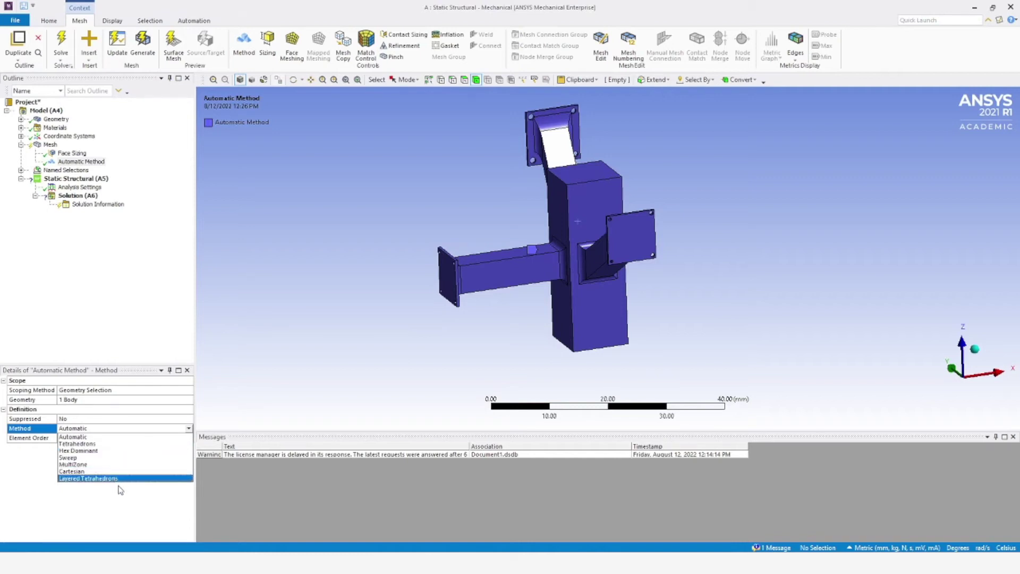
click(116, 445)
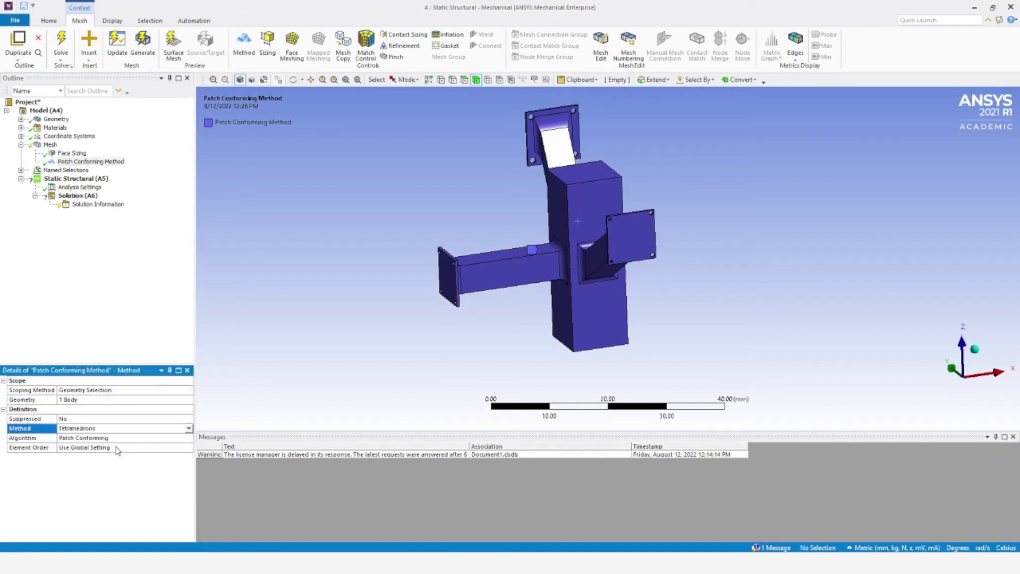
click(165, 321)
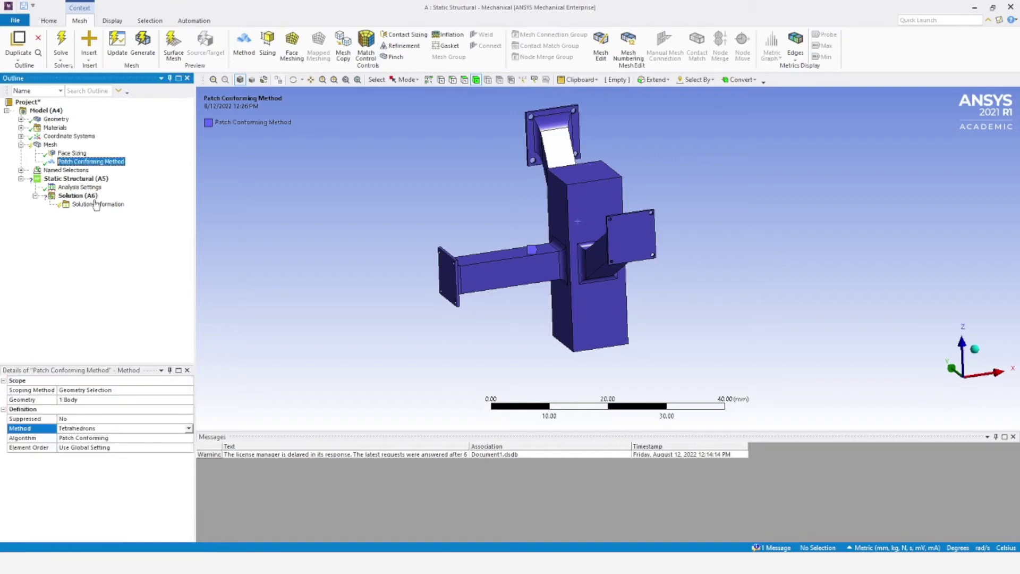
right_click(50, 145)
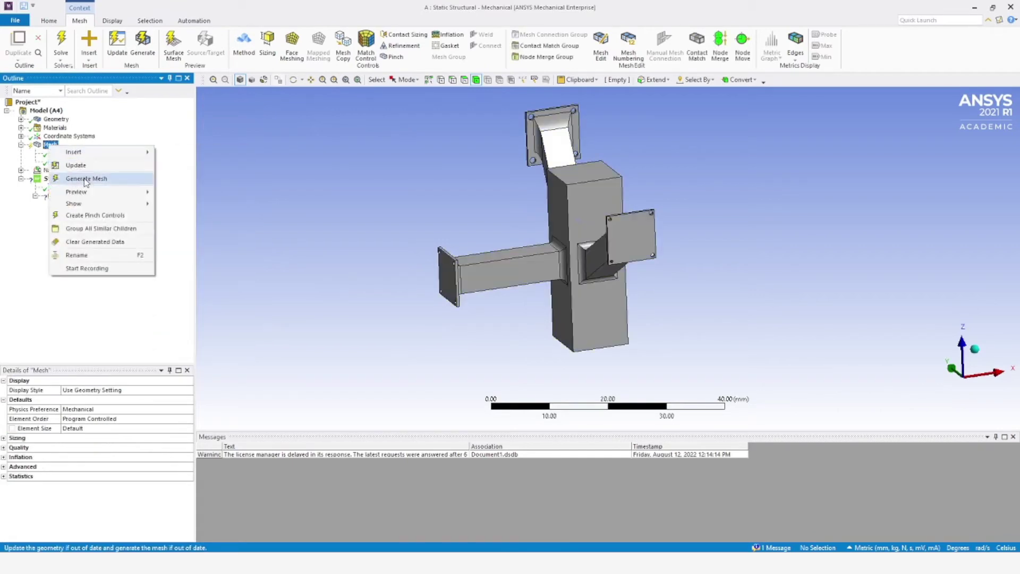
- Generate the tetrahedral mesh, orbit to inspect it, and expand the mesh sizing details
click(85, 179)
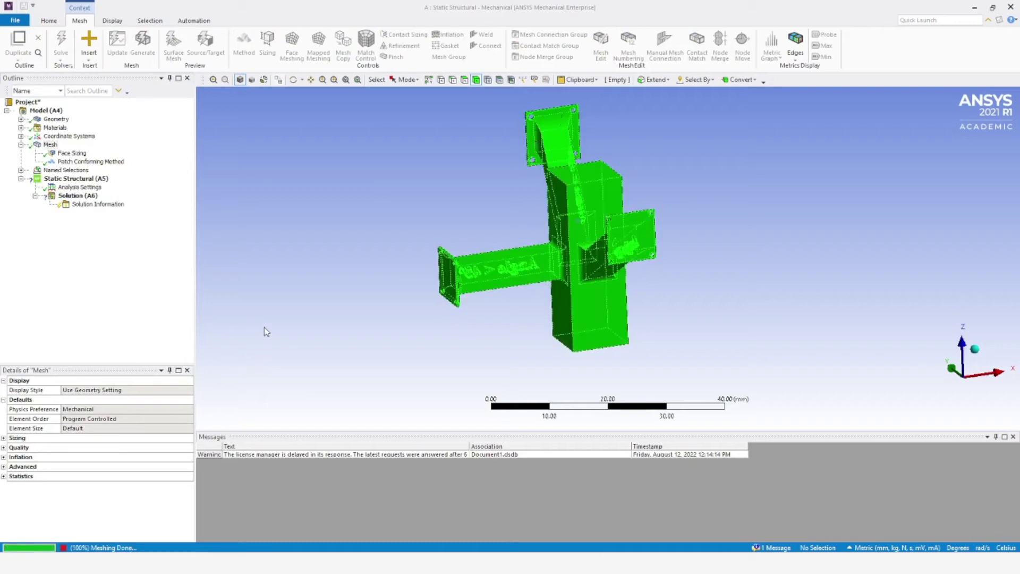
middle_drag(467, 293, 595, 324)
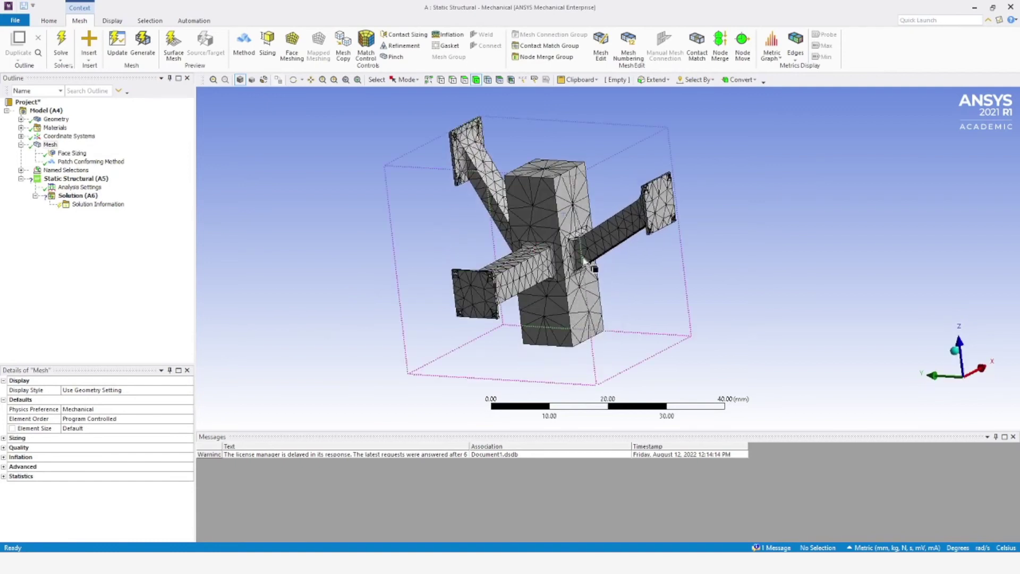
middle_drag(518, 280, 490, 282)
scroll(499, 287, up, 1)
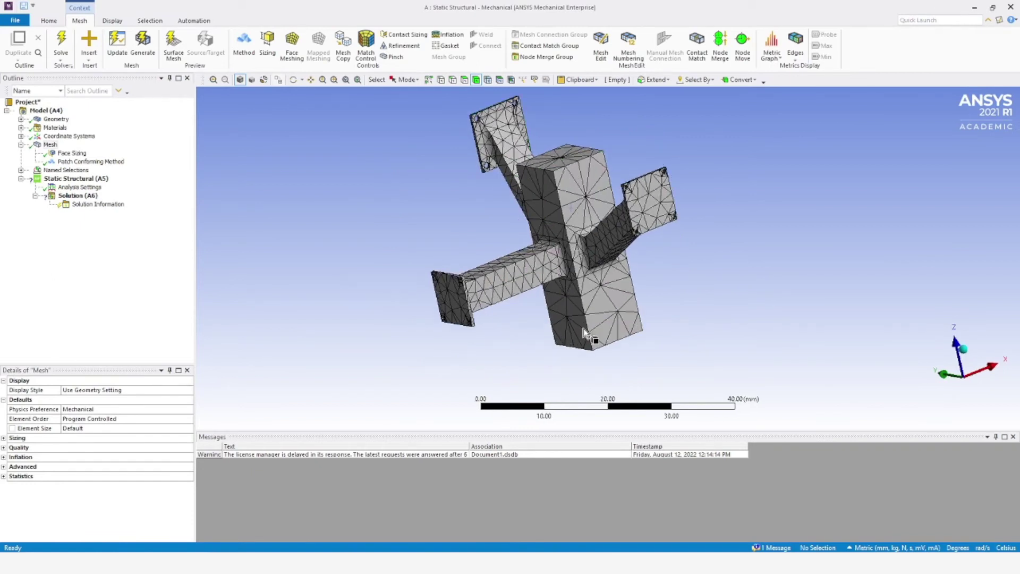
mouse_move(536, 304)
middle_down()
mouse_move(619, 282)
mouse_move(699, 278)
mouse_move(523, 308)
middle_up()
click(3, 437)
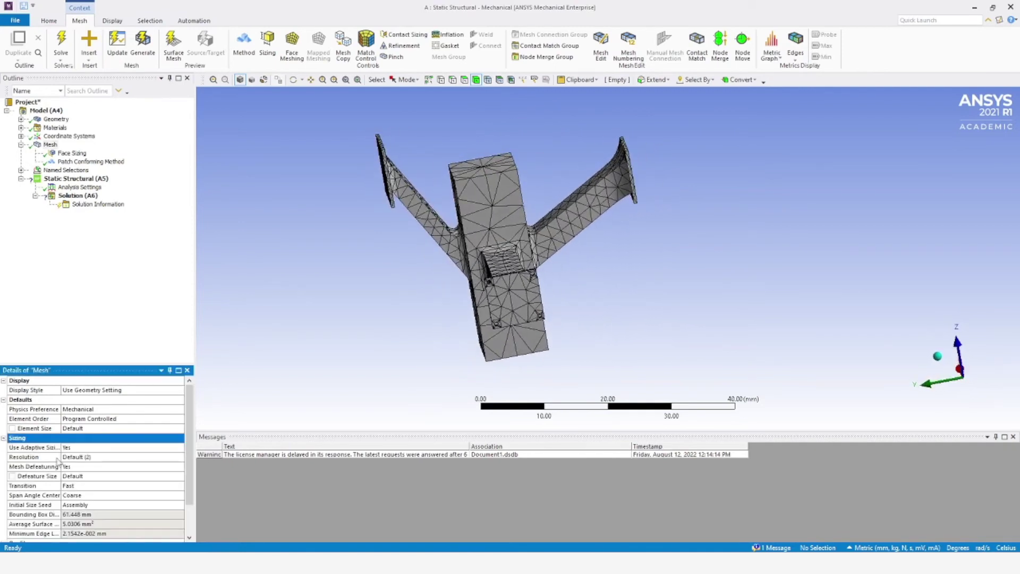
- Raise the mesh Sizing resolution to 6
click(152, 458)
click(152, 458)
click(152, 457)
click(153, 458)
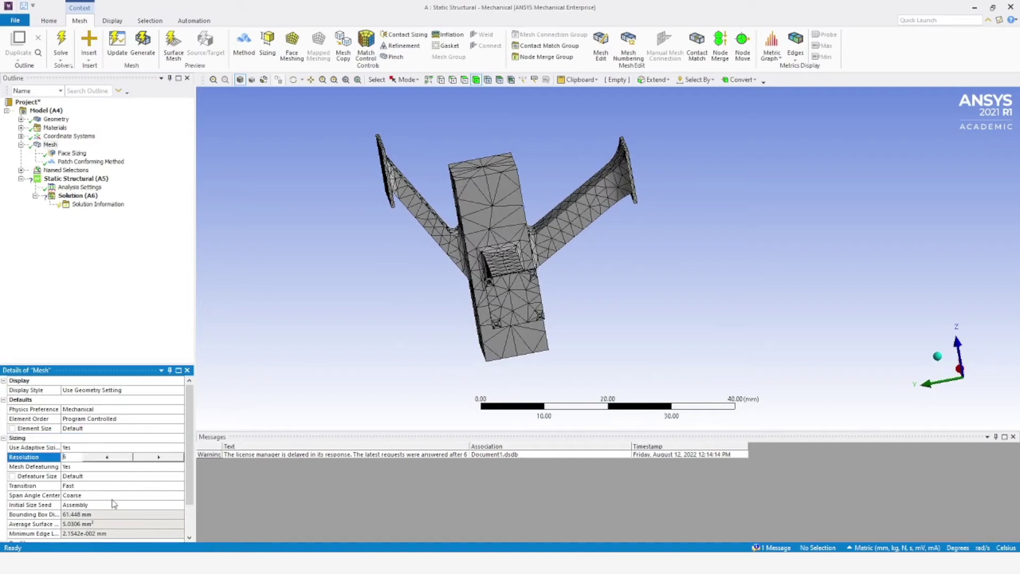
scroll(111, 521, down, 2)
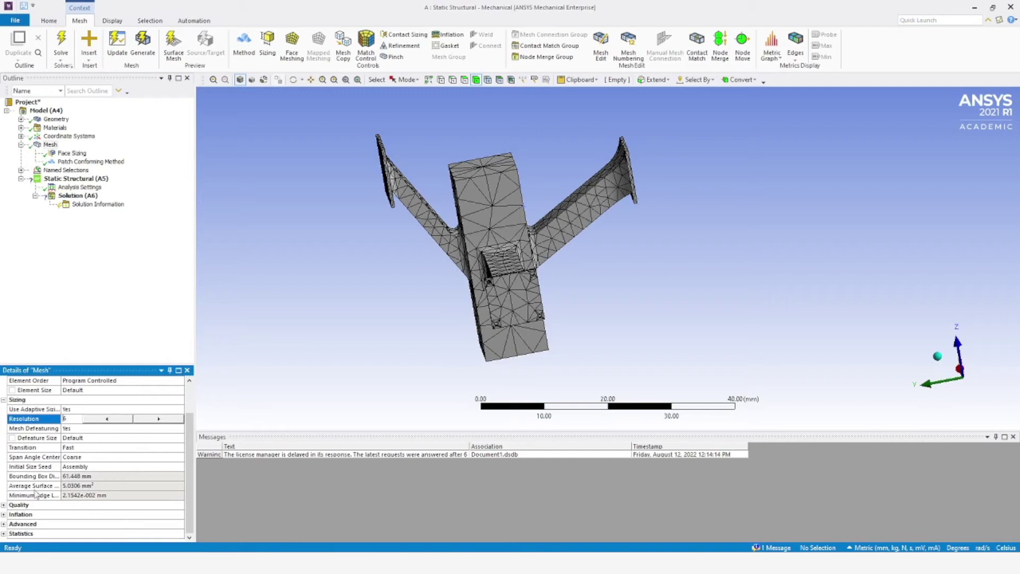
key(Return)
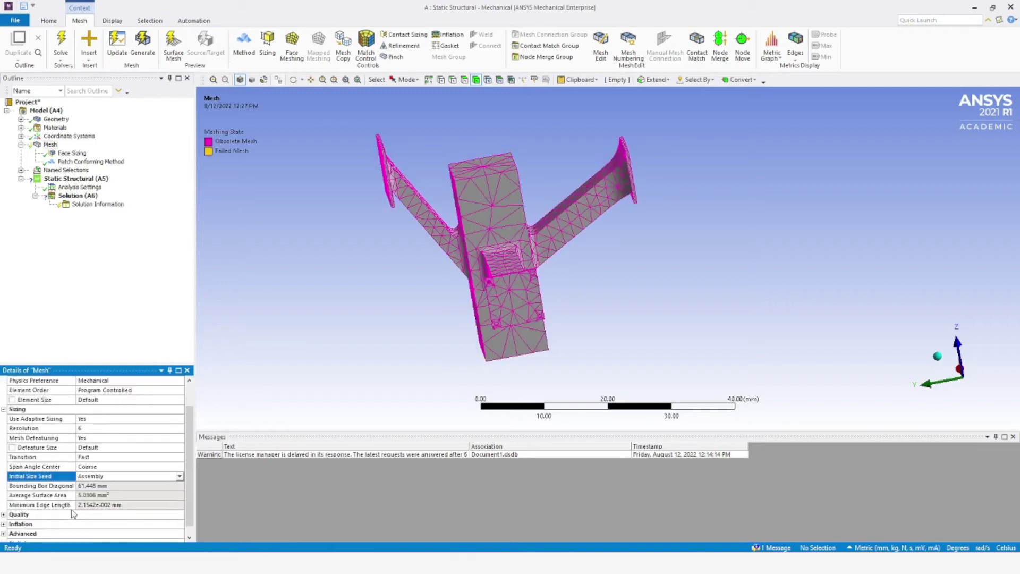
- Expand the Quality, Advanced and Statistics groups to review the mesh node and element counts
click(6, 506)
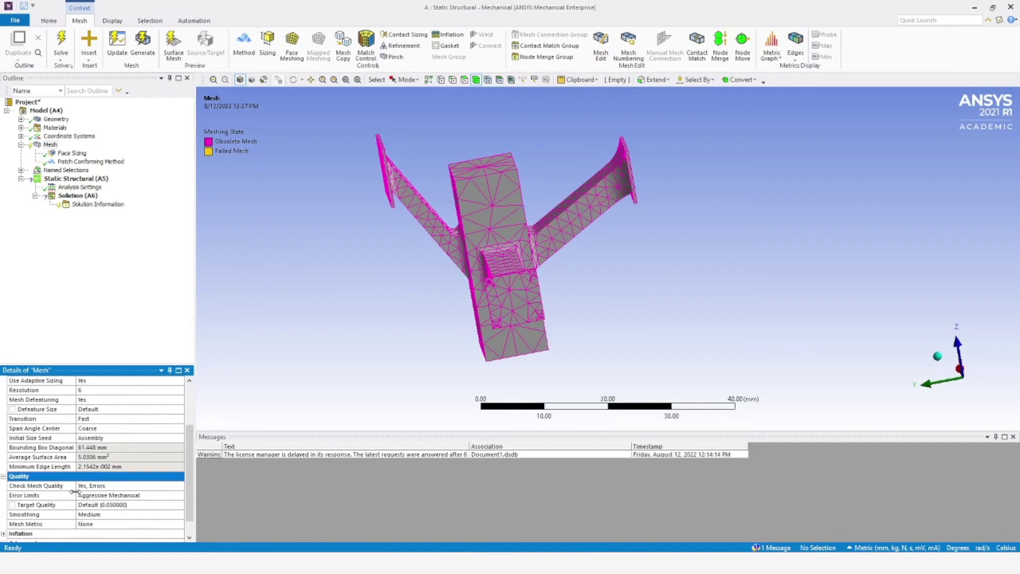
click(4, 540)
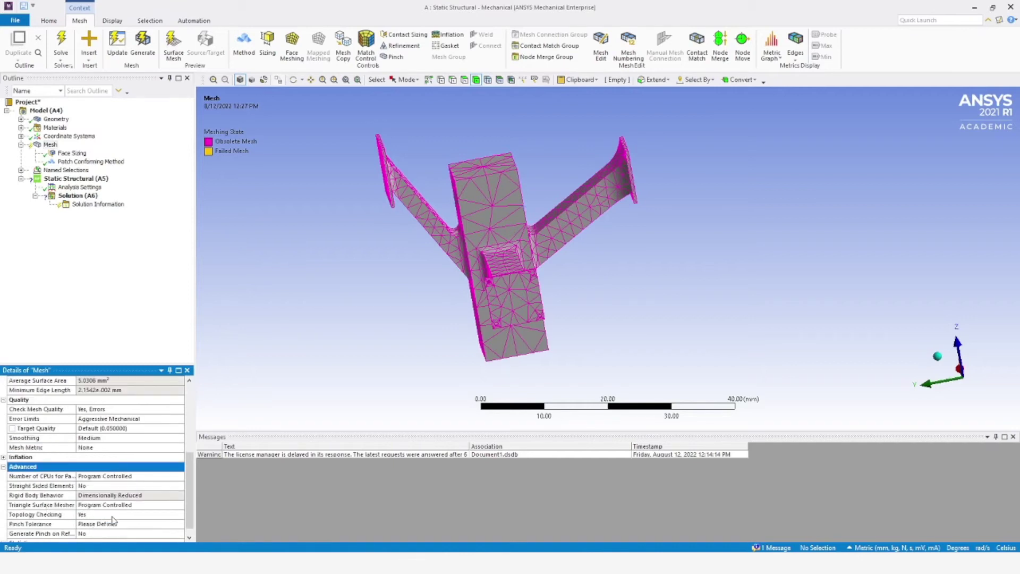
scroll(113, 519, down, 1)
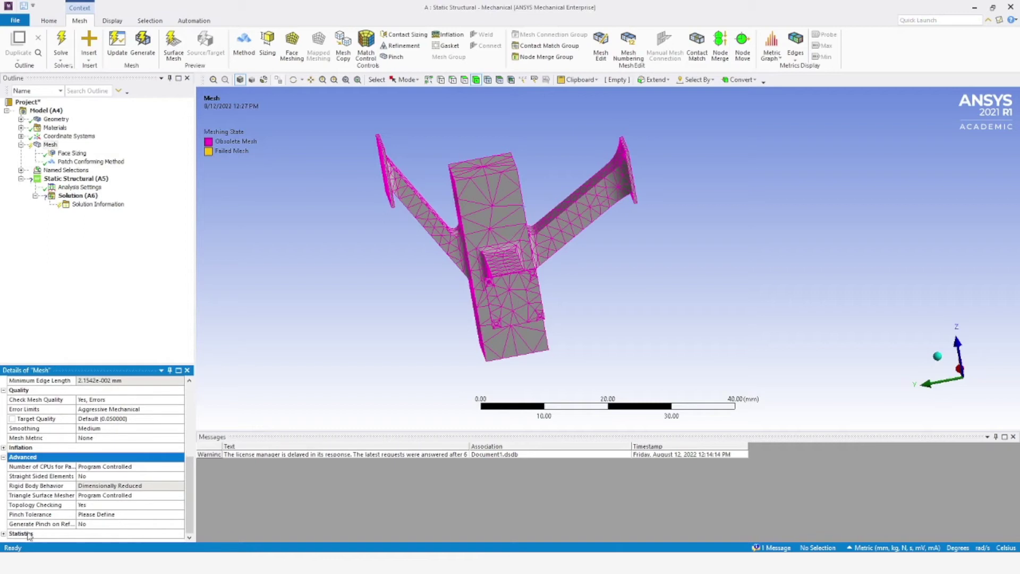
click(4, 533)
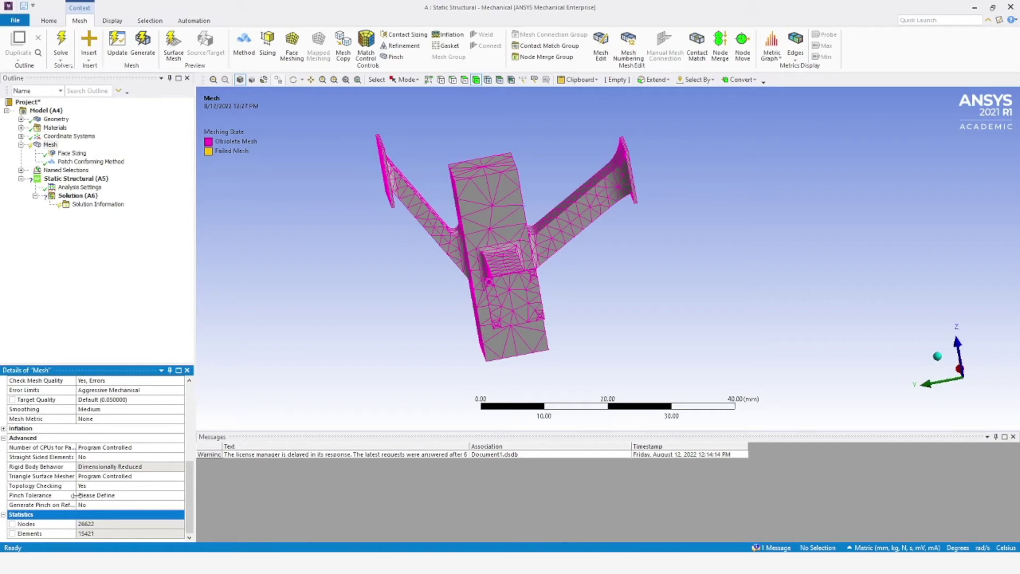
scroll(106, 455, up, 2)
scroll(106, 456, up, 4)
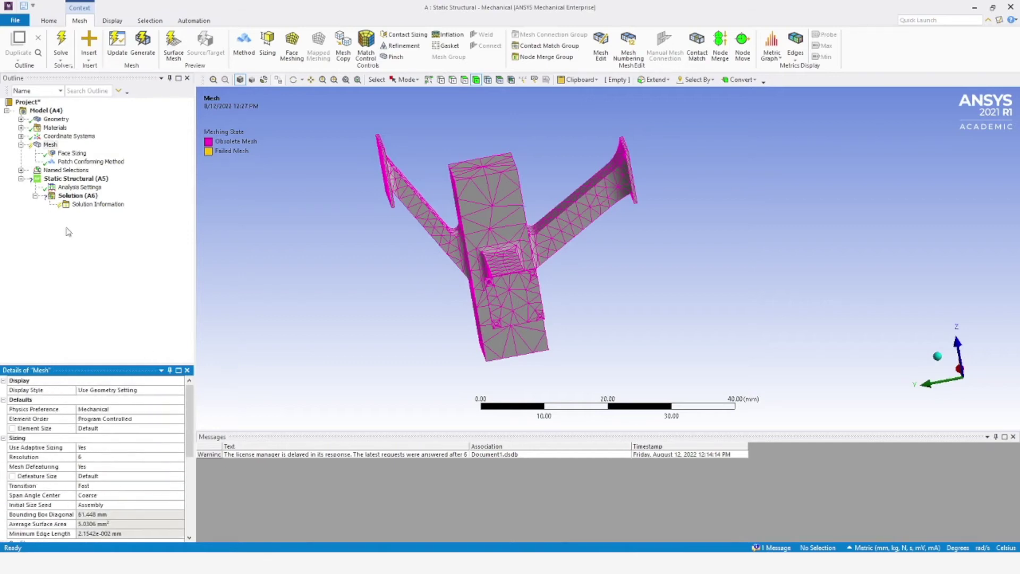
- Generate the mesh again and rotate the view to inspect the finer resolution-6 mesh
right_click(50, 144)
click(107, 176)
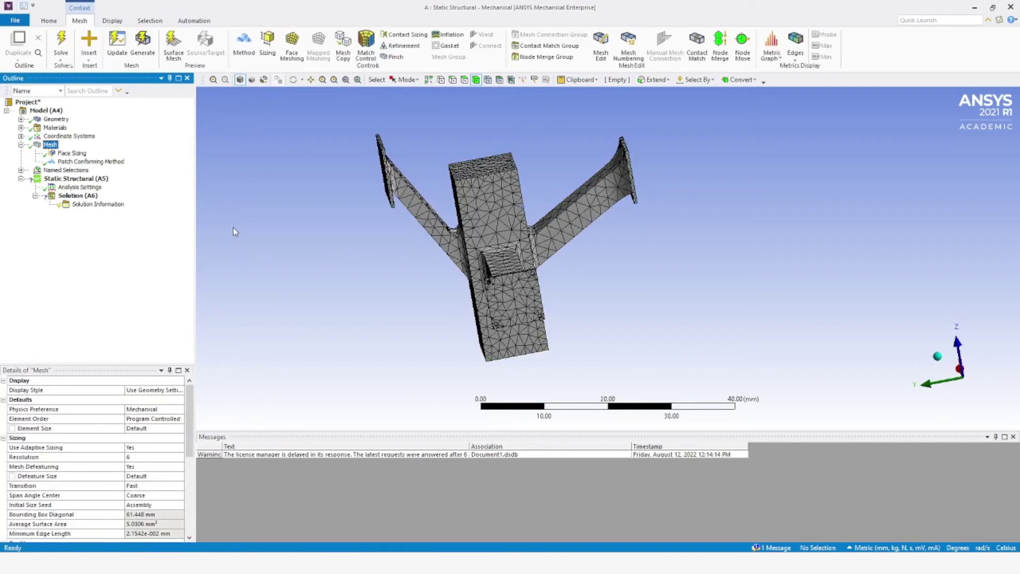
middle_drag(571, 272, 608, 275)
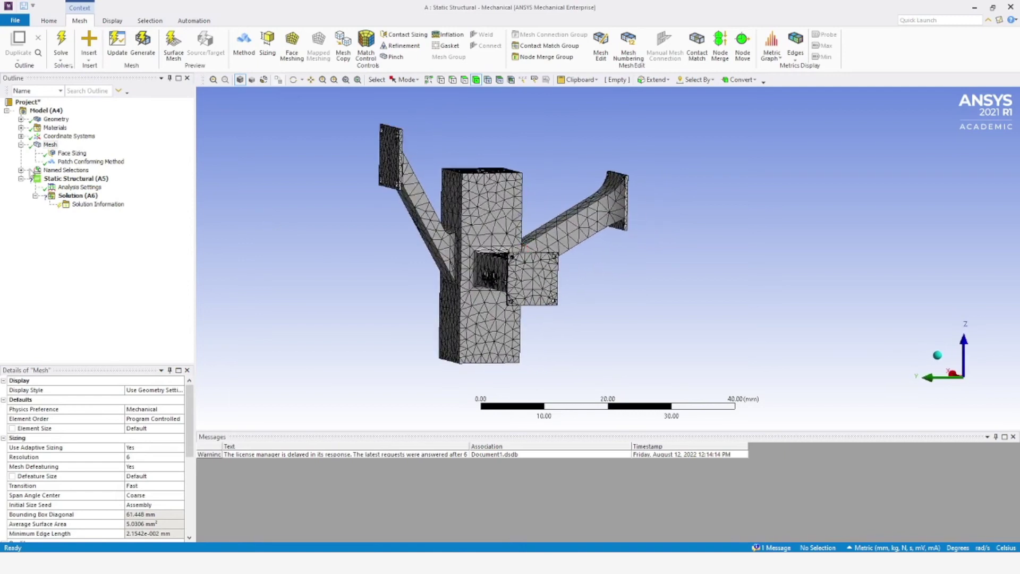
- Insert a Fixed Support on the bottom face of the vertical box
right_click(70, 181)
mouse_move(127, 187)
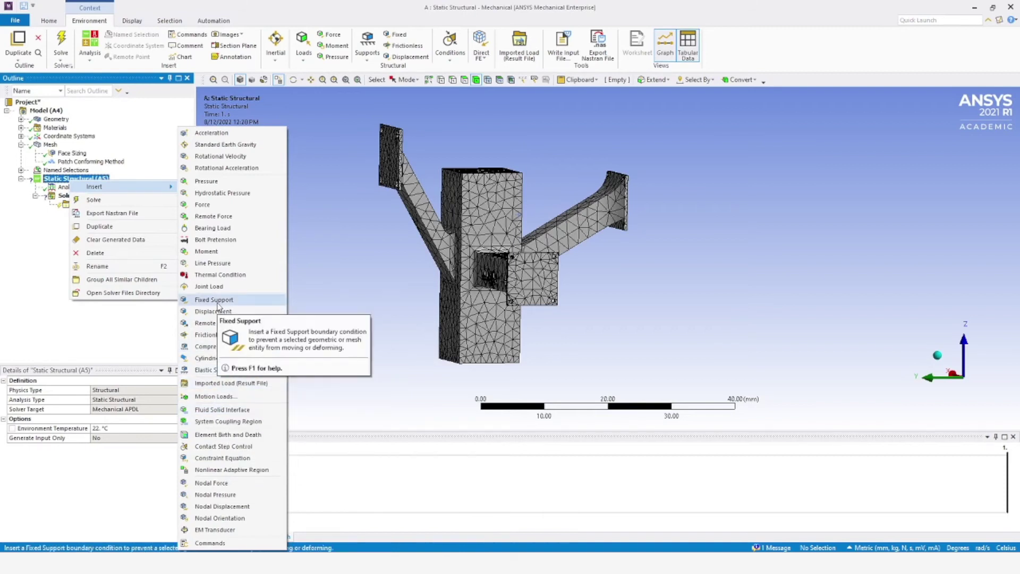
click(213, 299)
middle_drag(337, 337, 478, 346)
click(478, 347)
click(93, 400)
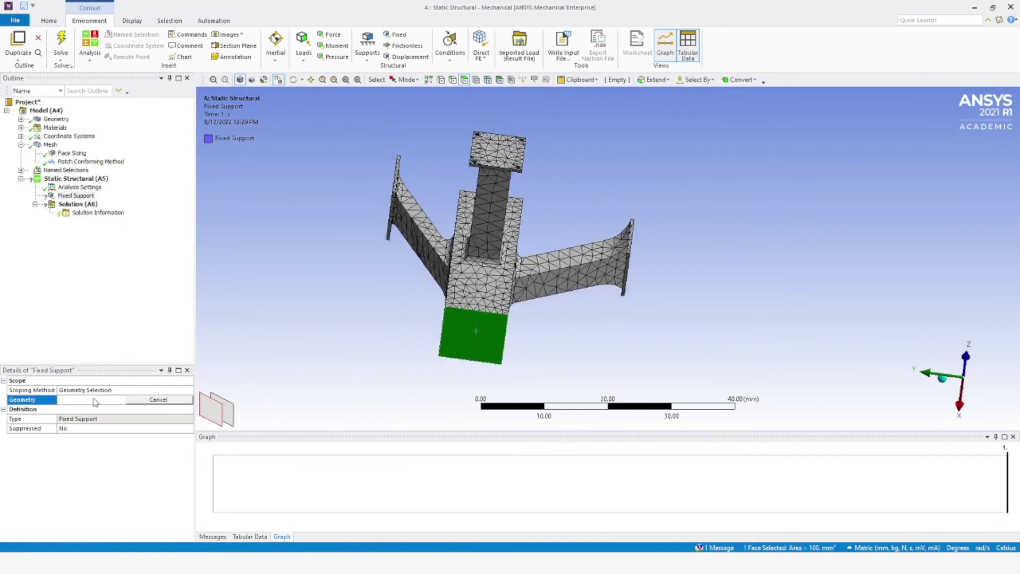
right_click(80, 184)
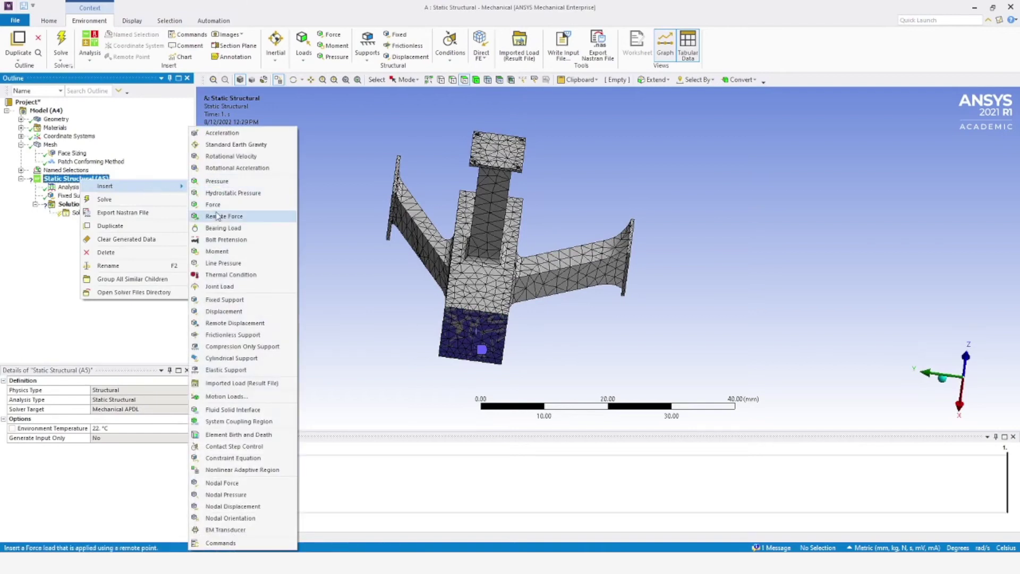
- Insert a Force load scoped to the three end-plate faces of the part
click(214, 205)
middle_drag(311, 264, 428, 310)
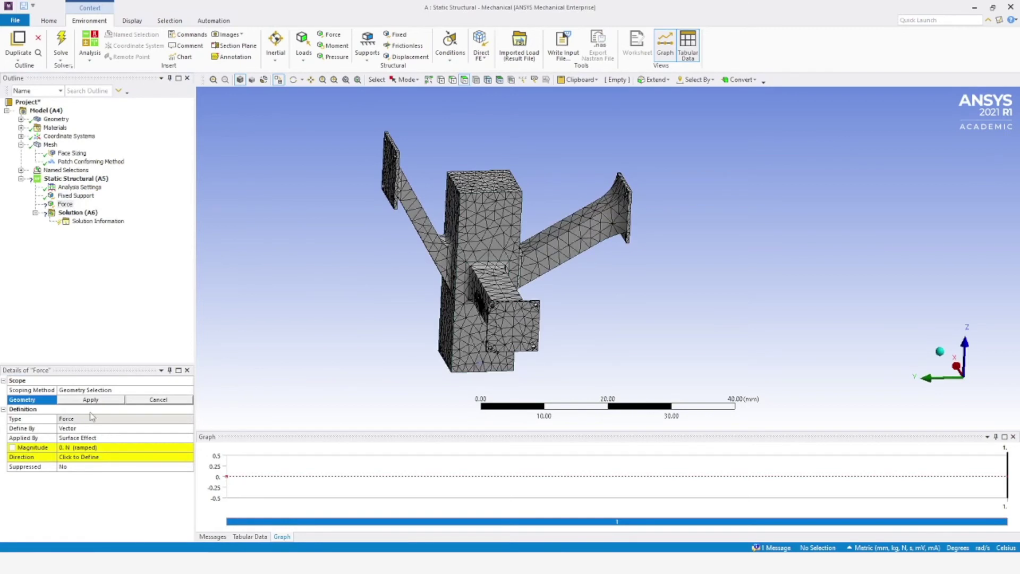
middle_drag(301, 266, 408, 204)
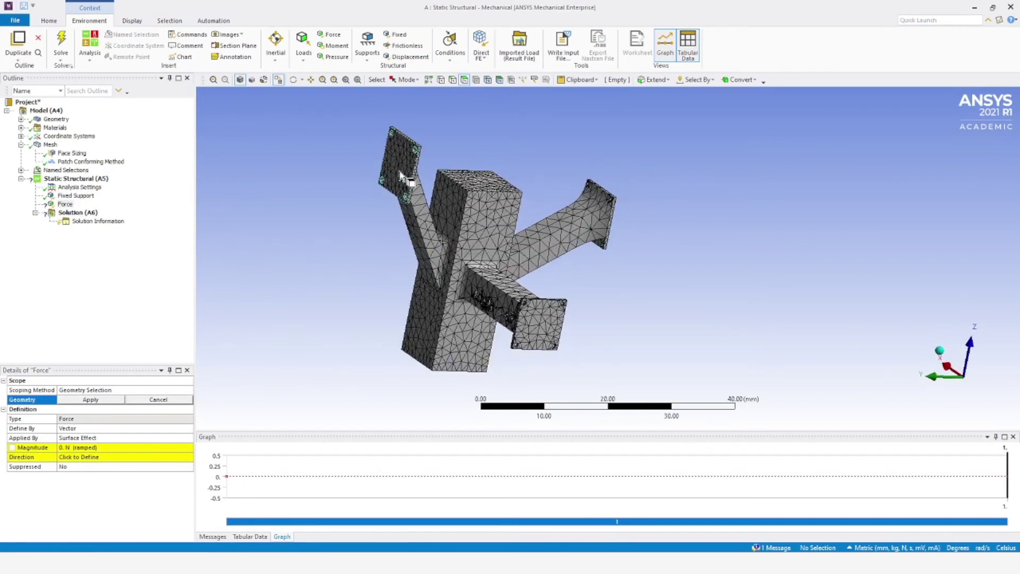
click(401, 176)
click(557, 314)
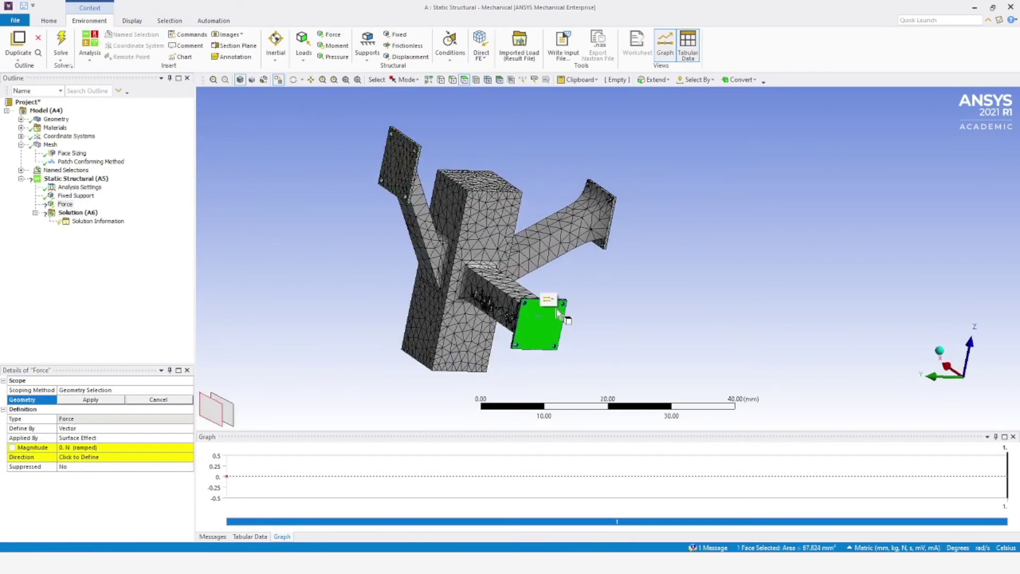
ctrl+click(403, 185)
middle_drag(404, 185, 574, 212)
ctrl+click(610, 220)
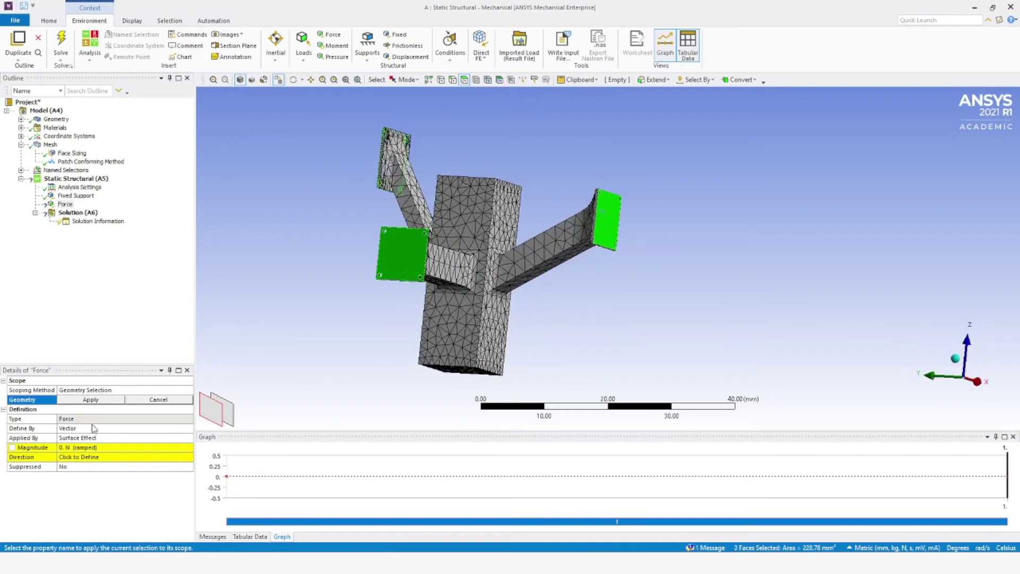
click(92, 399)
middle_drag(420, 284, 441, 272)
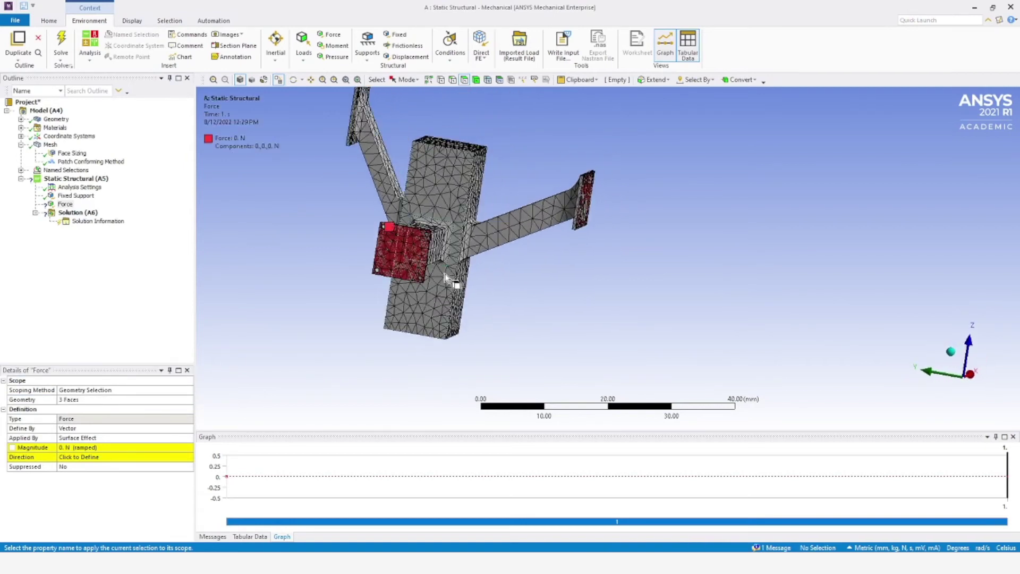
click(118, 429)
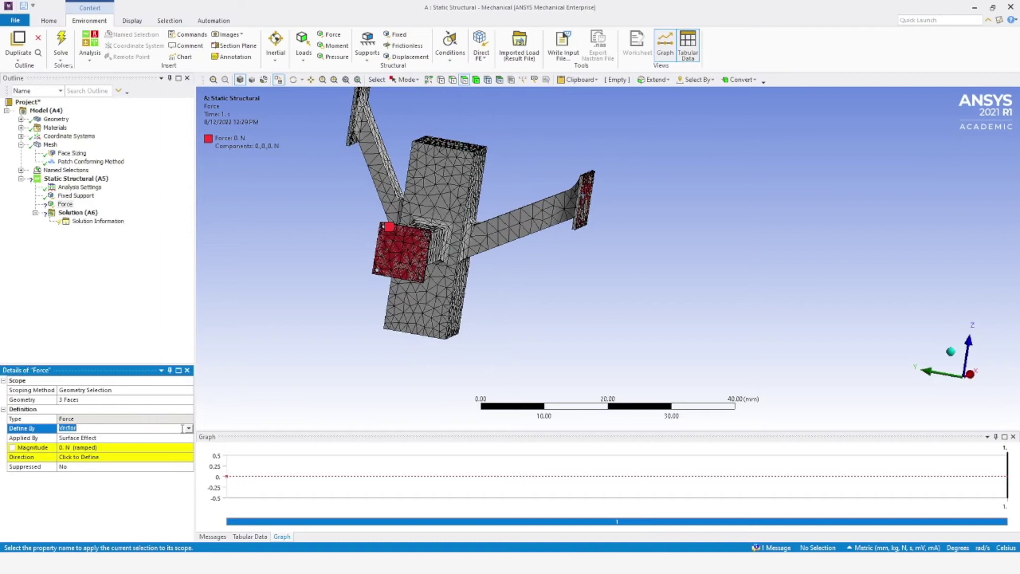
- Define the force by Components in the Global Coordinate System with a Z component of -500 N
click(189, 428)
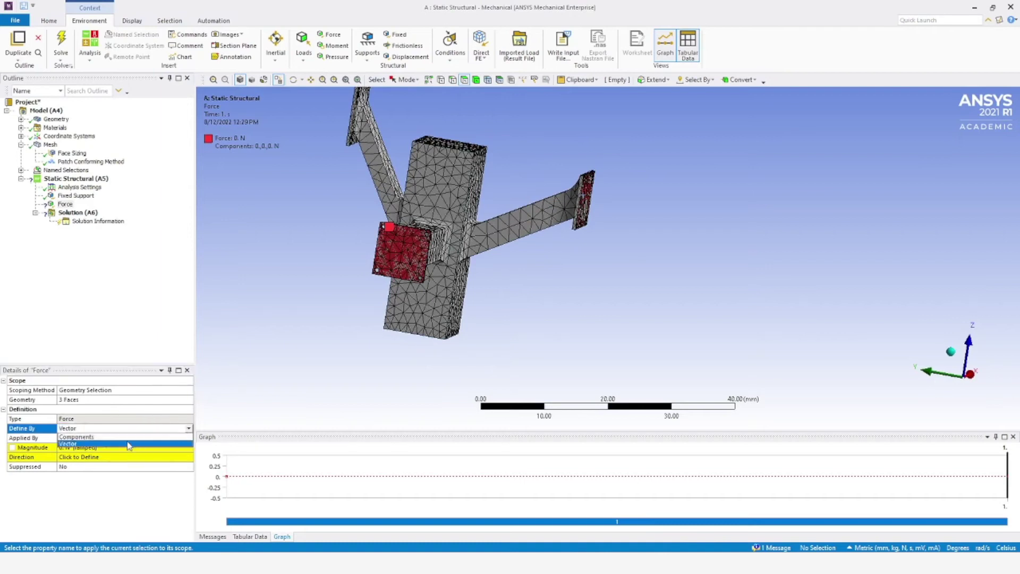
click(128, 439)
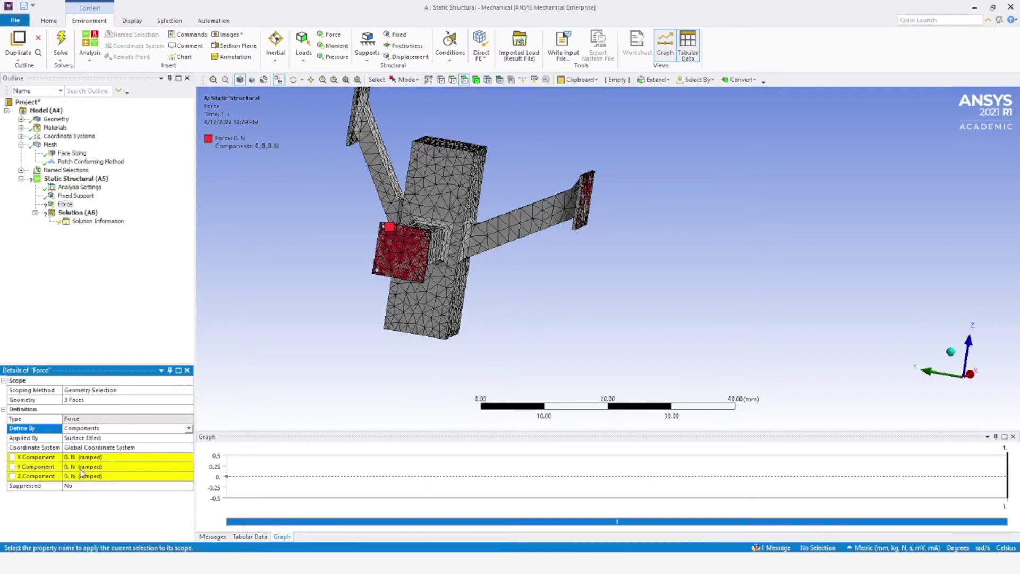
click(187, 449)
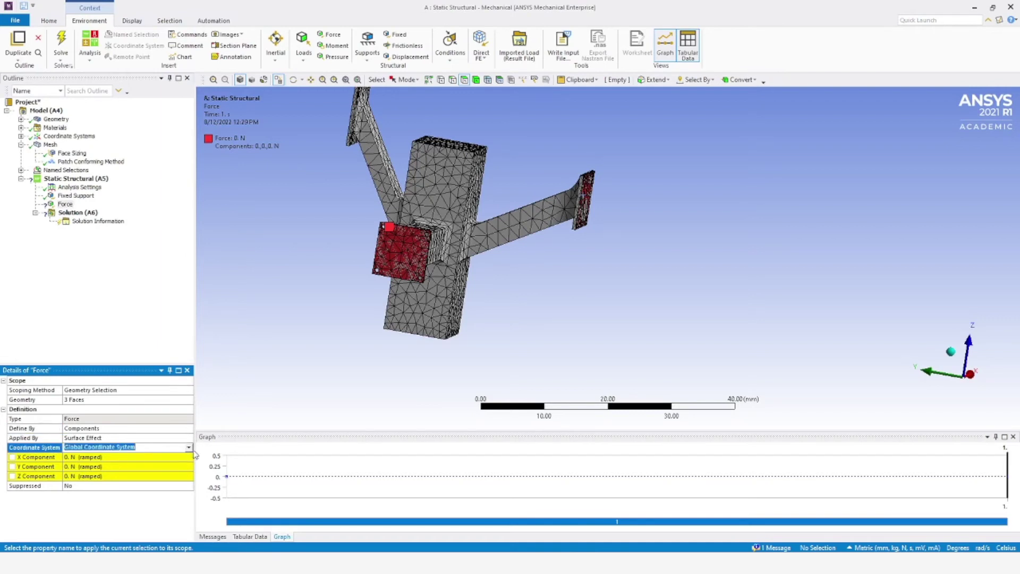
click(188, 448)
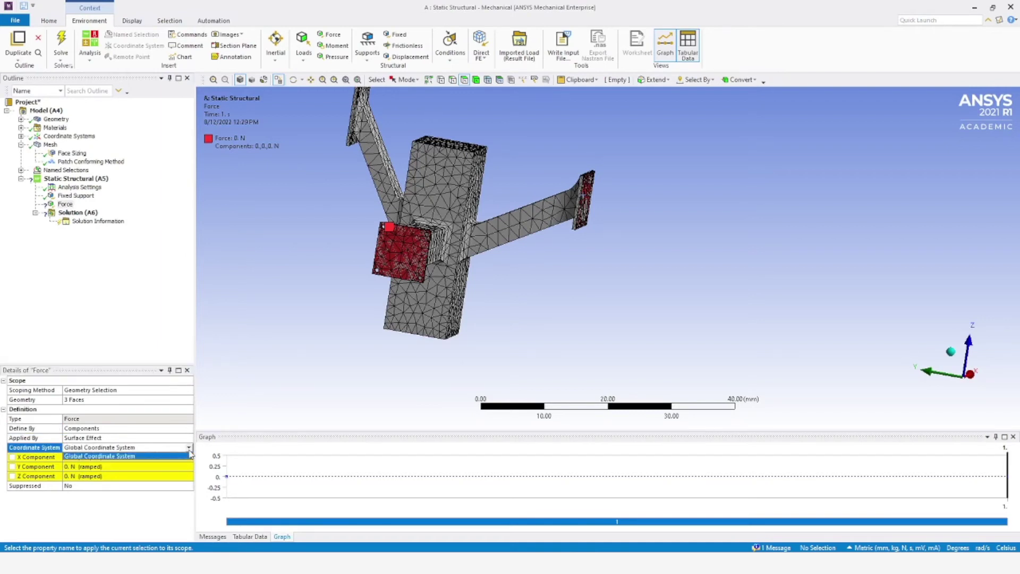
click(242, 416)
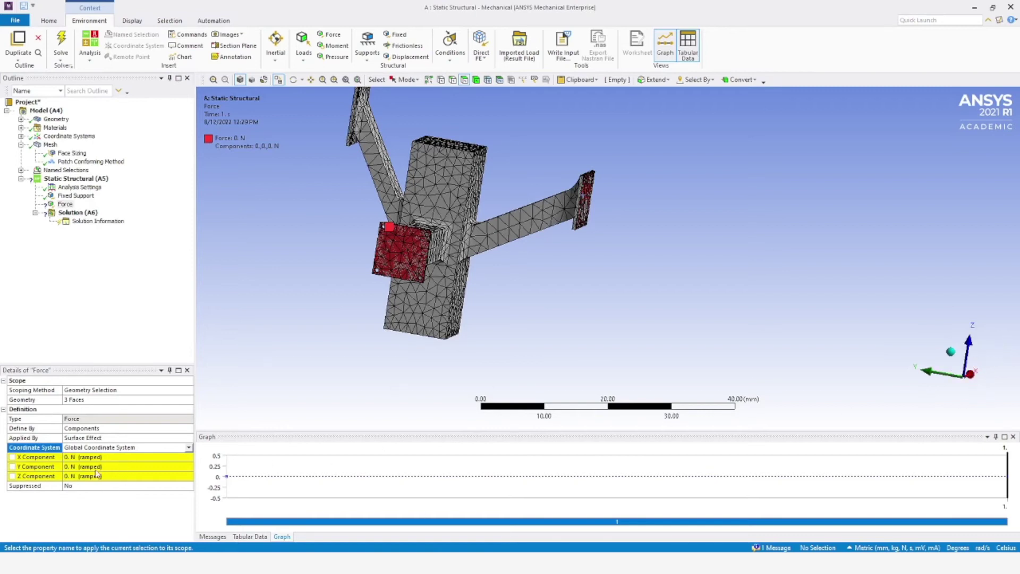
click(114, 476)
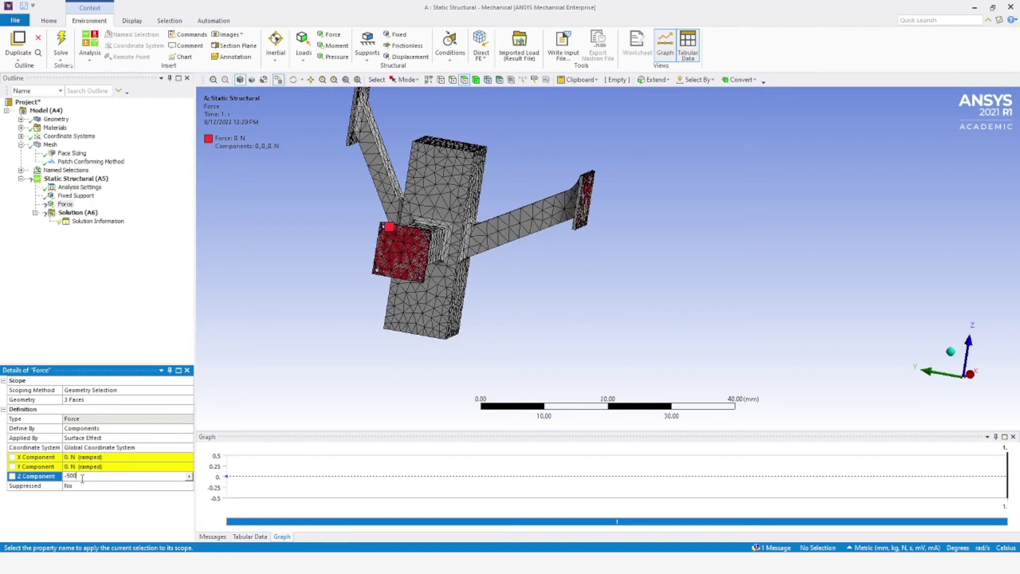
key(Return)
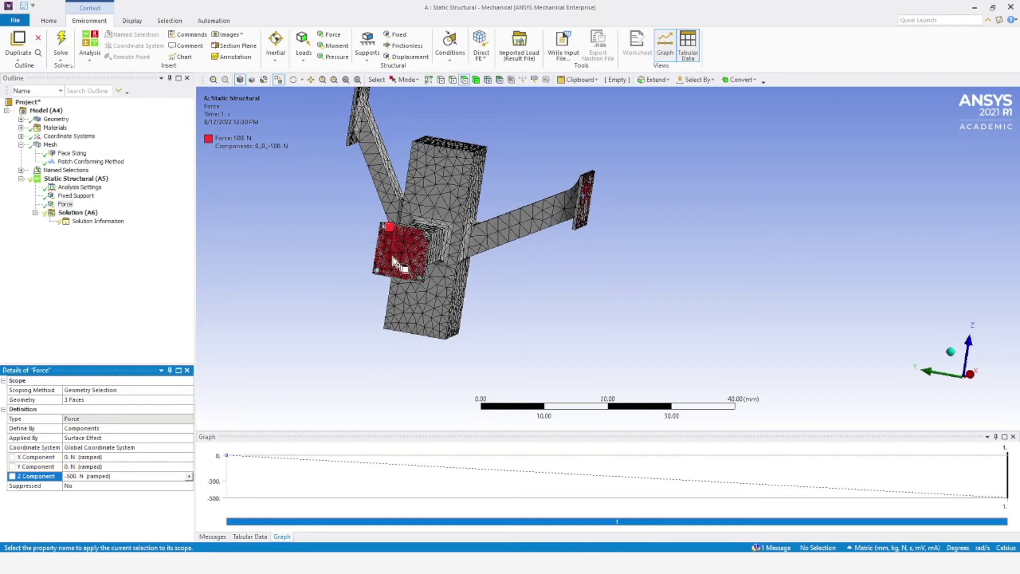
middle_drag(597, 316, 473, 307)
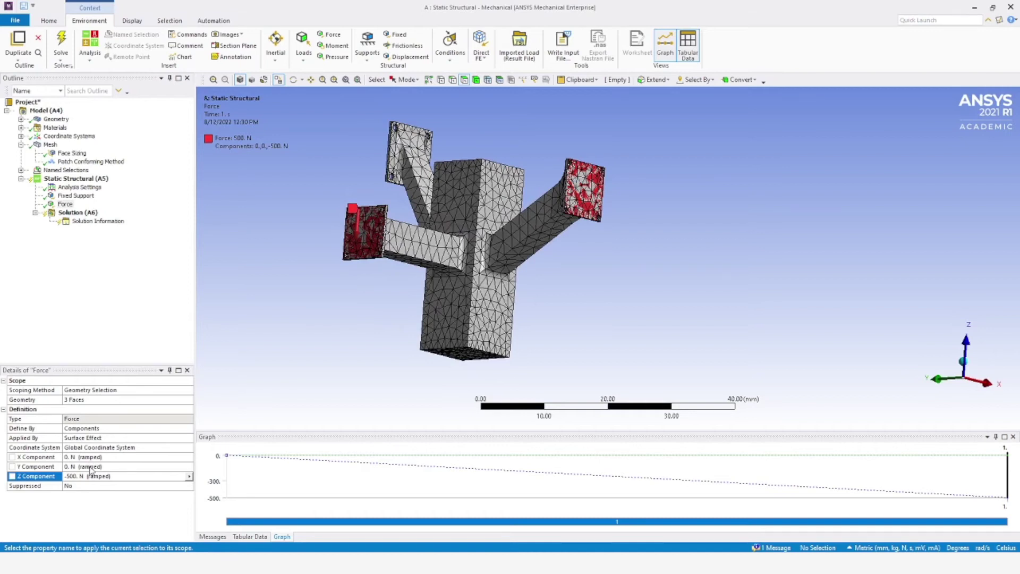
middle_drag(530, 335, 528, 371)
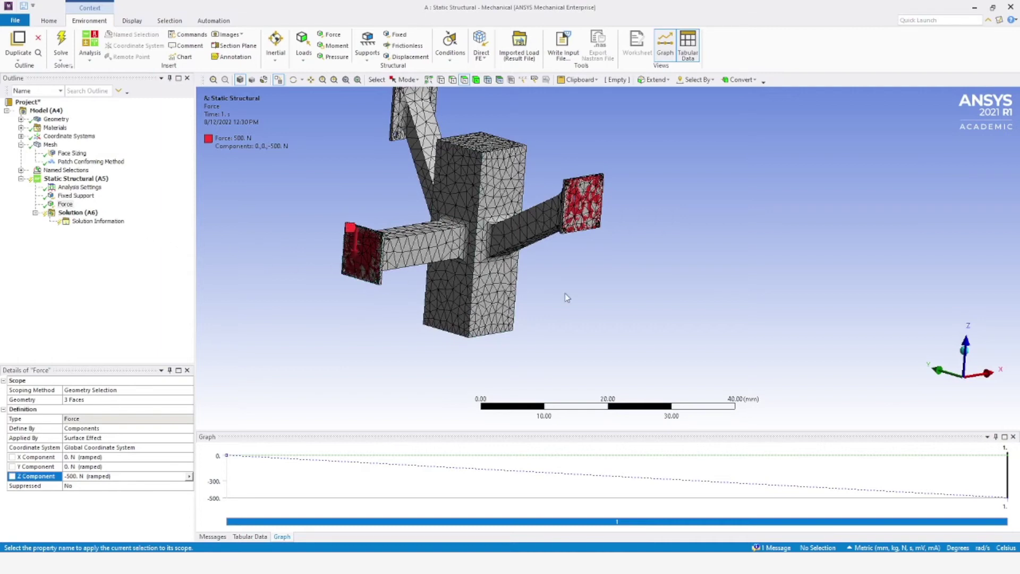
- In Analysis Settings, keep Auto Time Stepping and Solver Type at Program Controlled
click(80, 187)
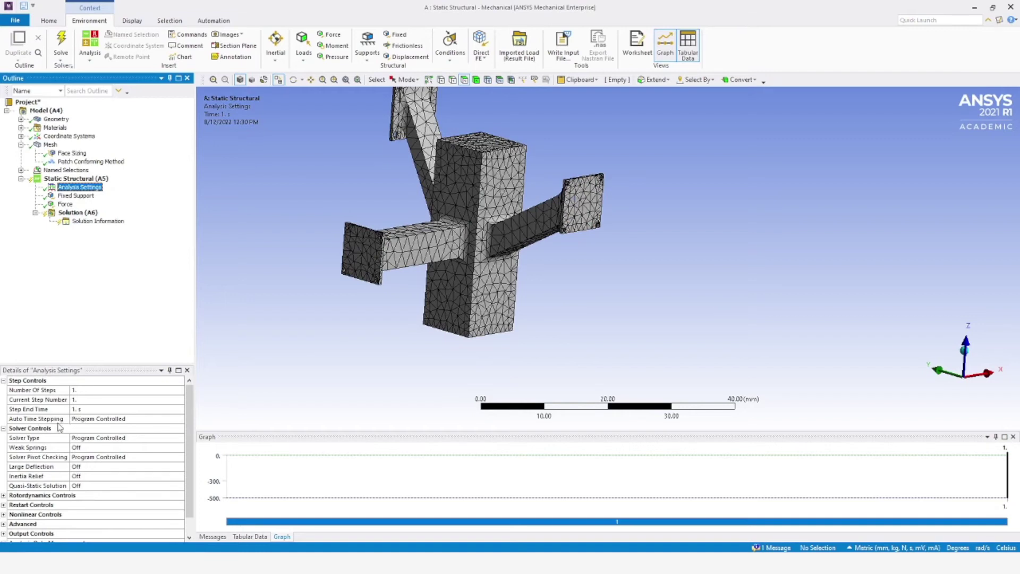
click(139, 419)
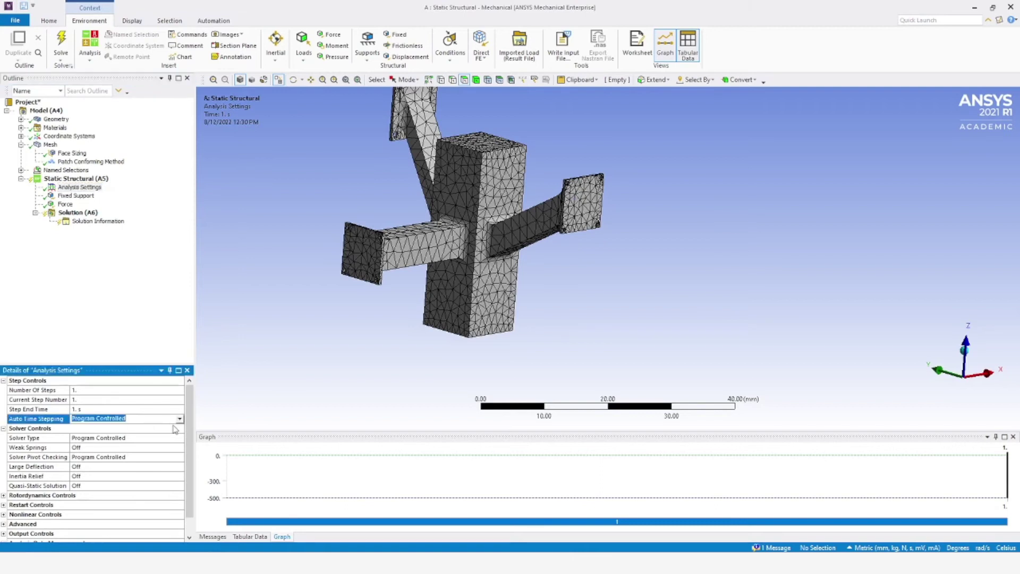
click(180, 420)
click(178, 426)
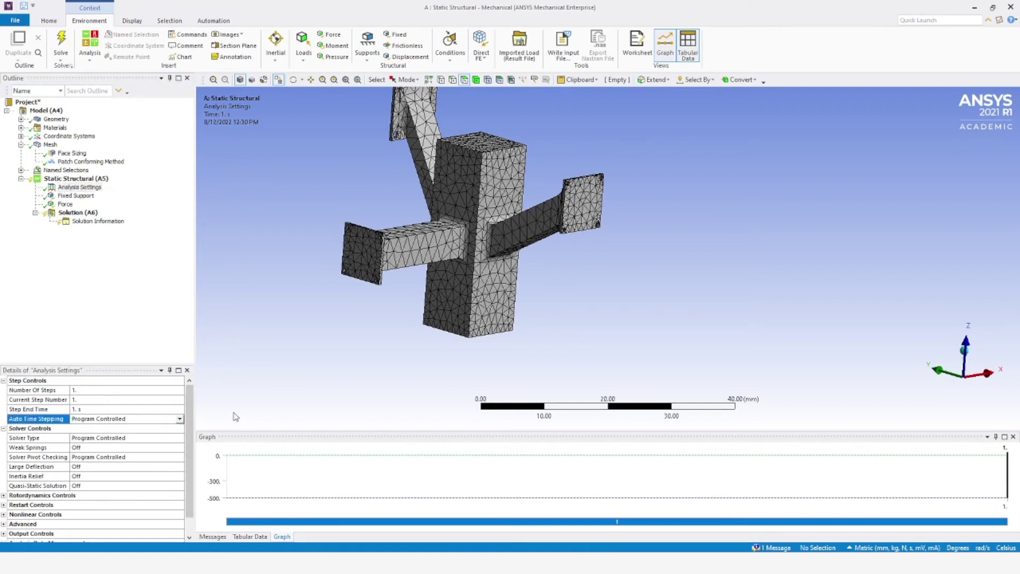
click(180, 439)
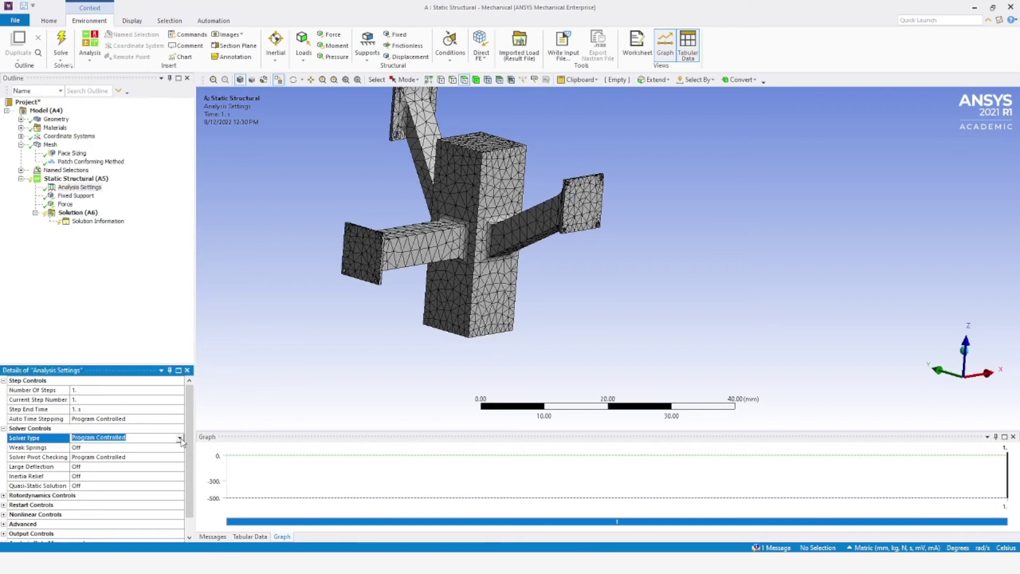
click(180, 438)
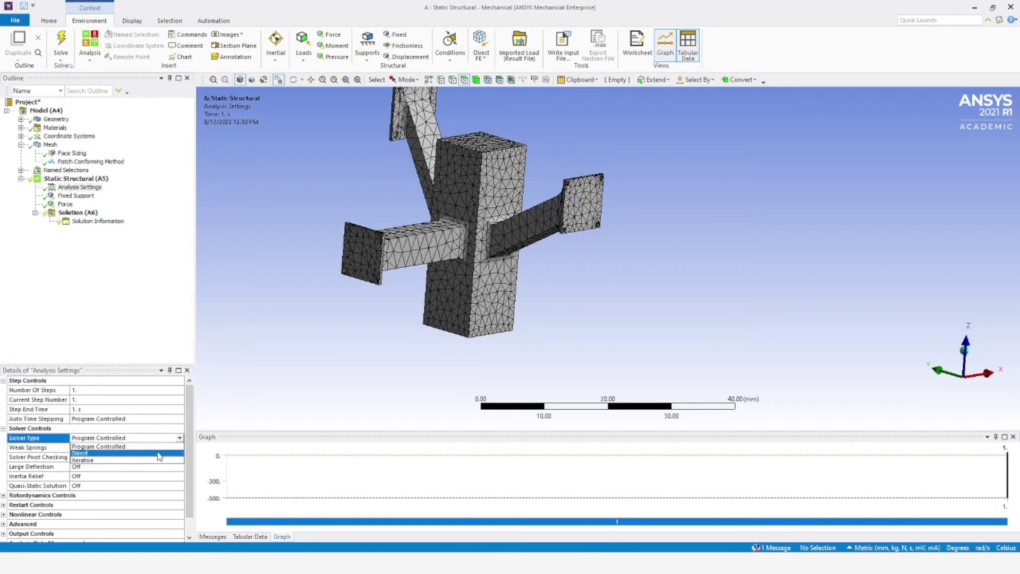
click(180, 438)
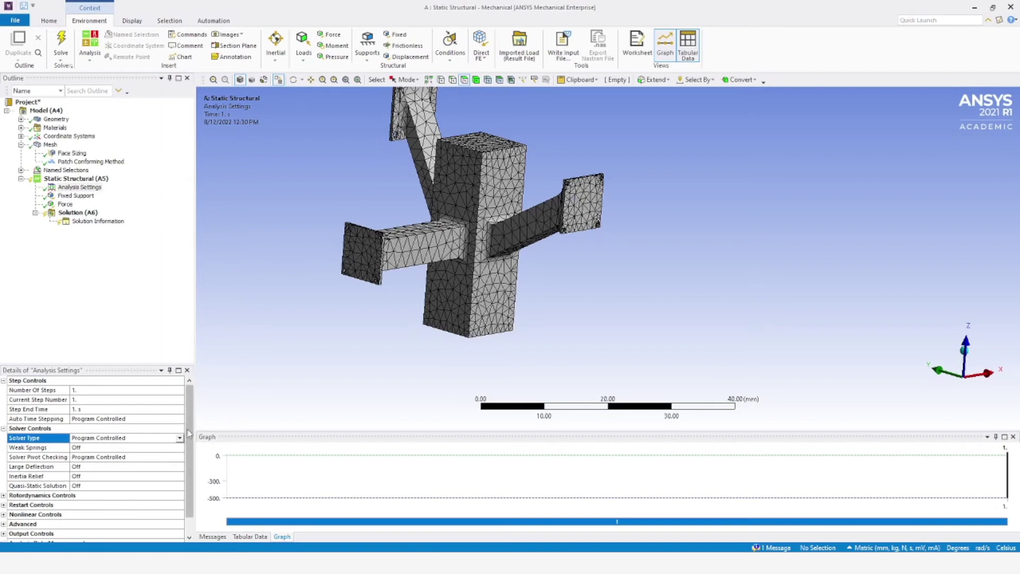
scroll(152, 467, down, 1)
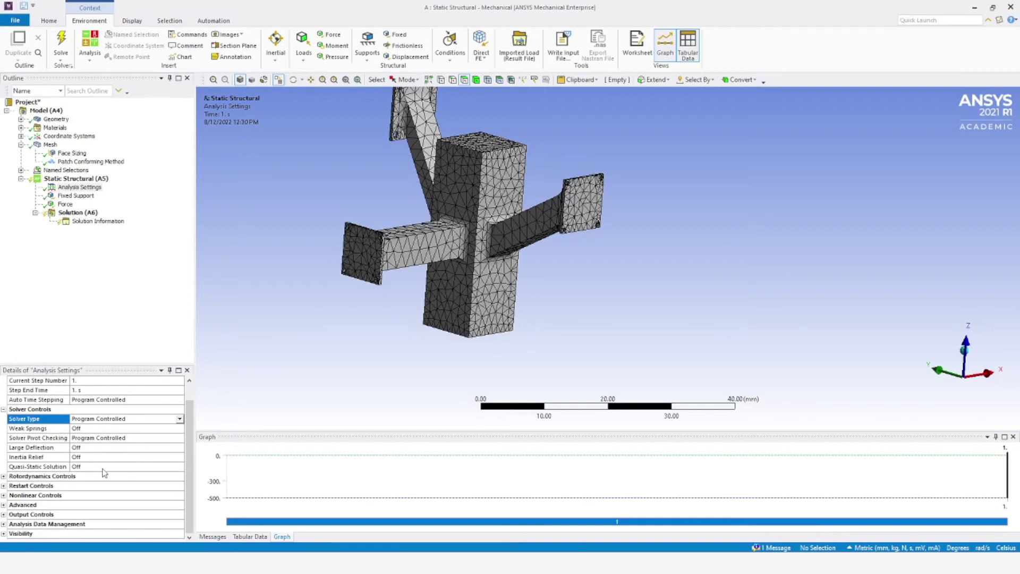
- Review the Restart, Nonlinear, Advanced and Output Controls groups, leaving them at defaults
click(5, 410)
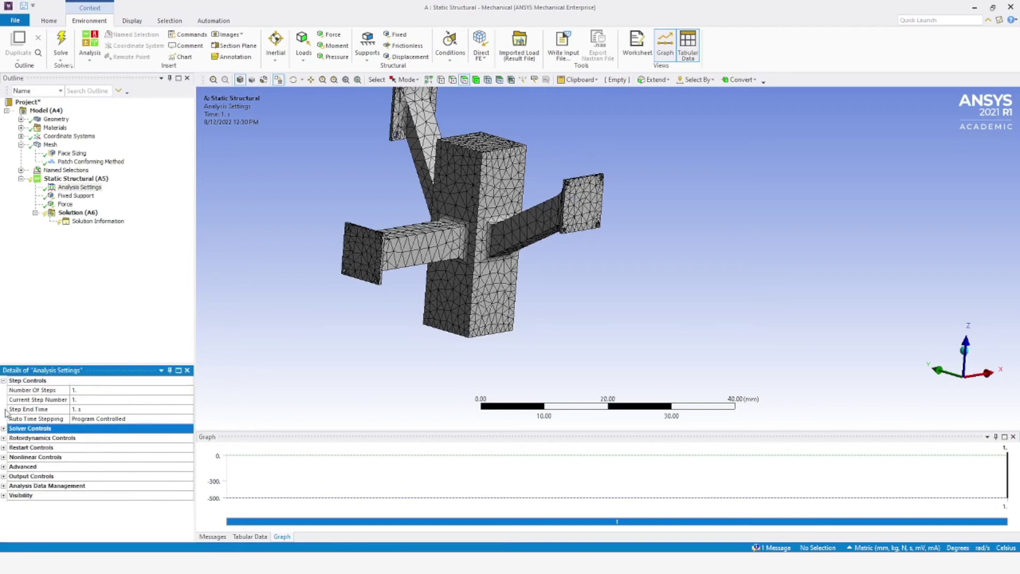
click(4, 448)
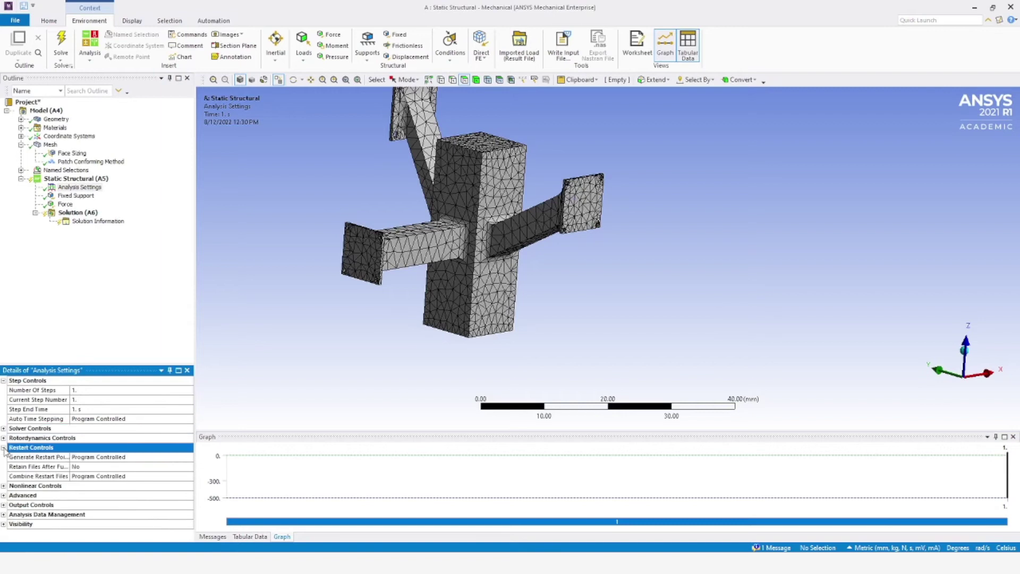
click(3, 486)
scroll(87, 523, down, 2)
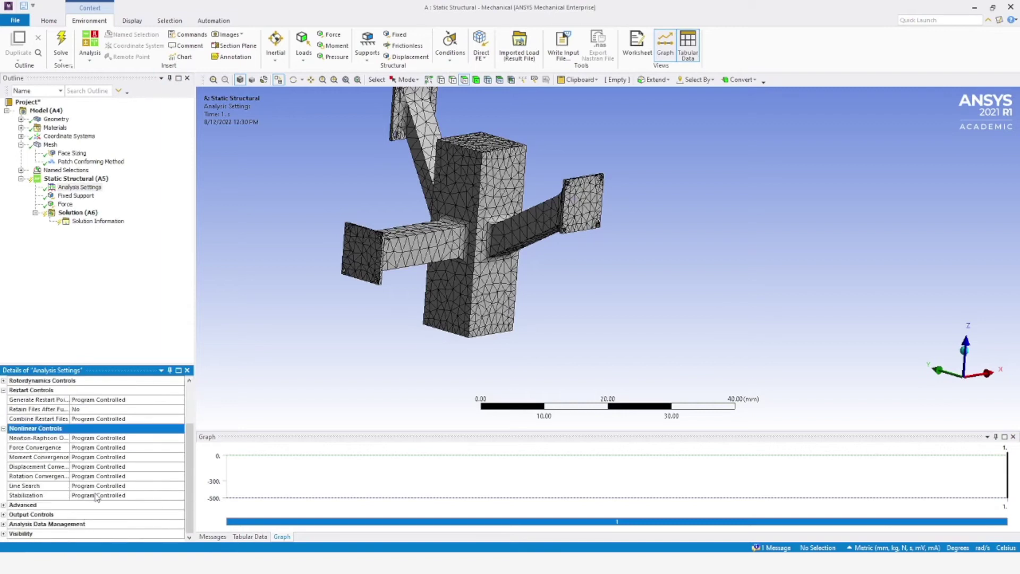
click(3, 505)
scroll(88, 525, down, 1)
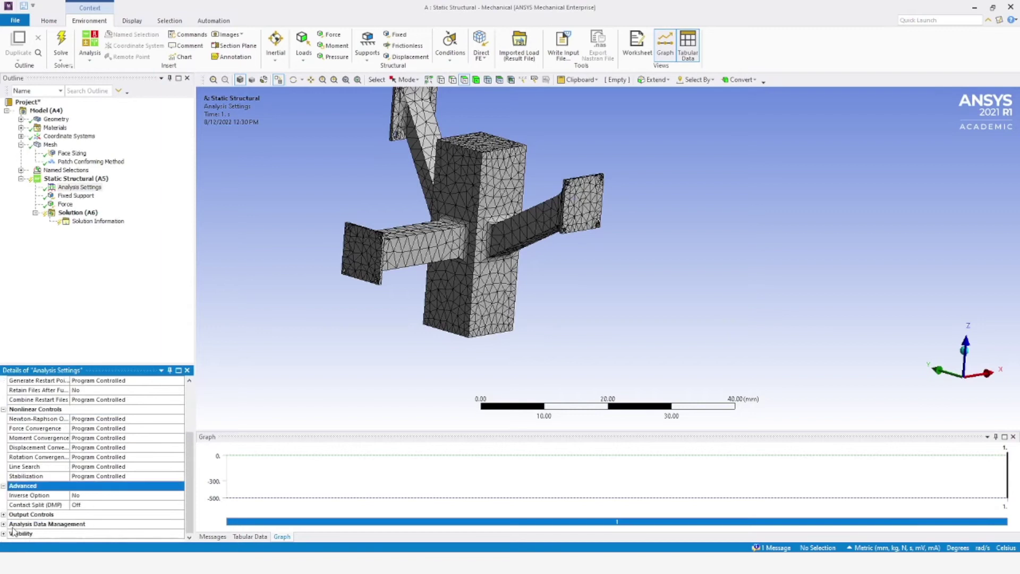
click(4, 514)
scroll(63, 528, down, 2)
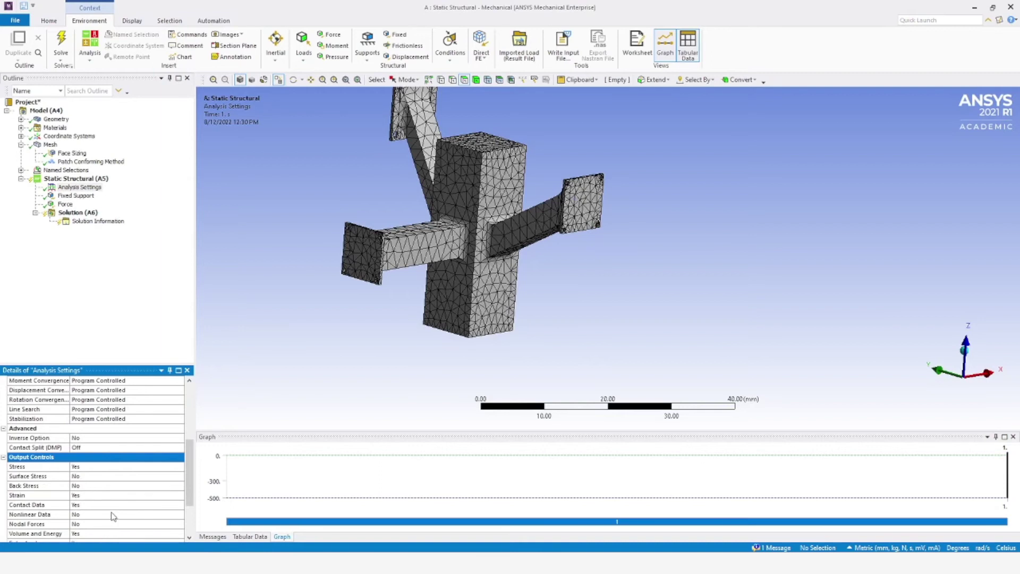
scroll(113, 515, up, 4)
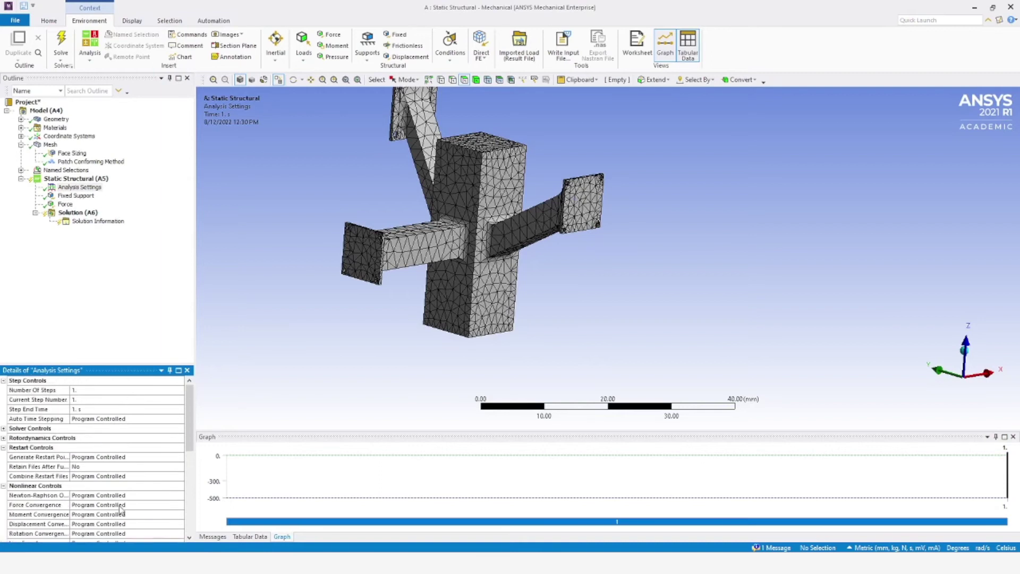
click(142, 327)
- Add a Total Deformation result under Solution (A6)
right_click(79, 211)
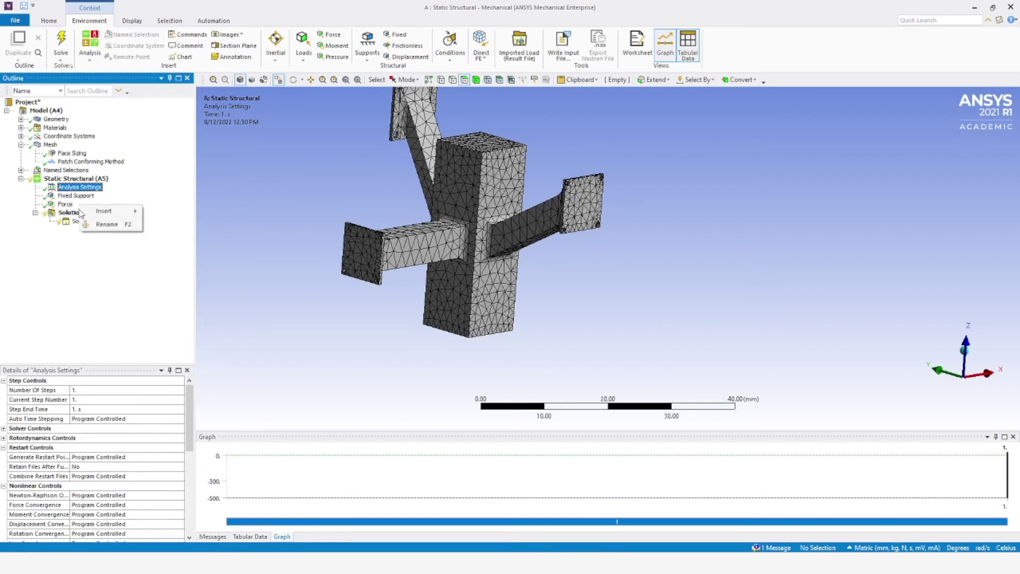
mouse_move(132, 218)
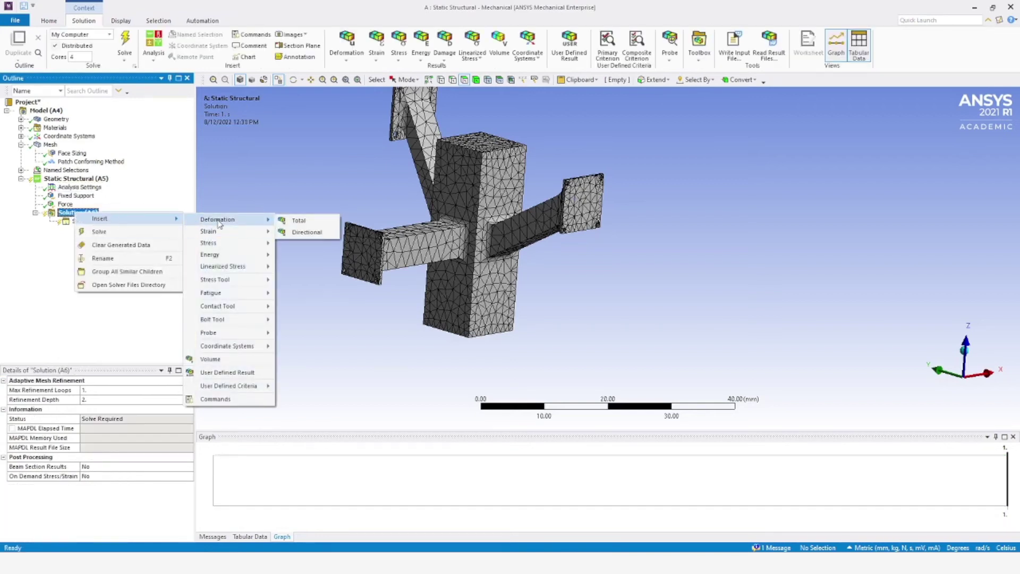
click(60, 316)
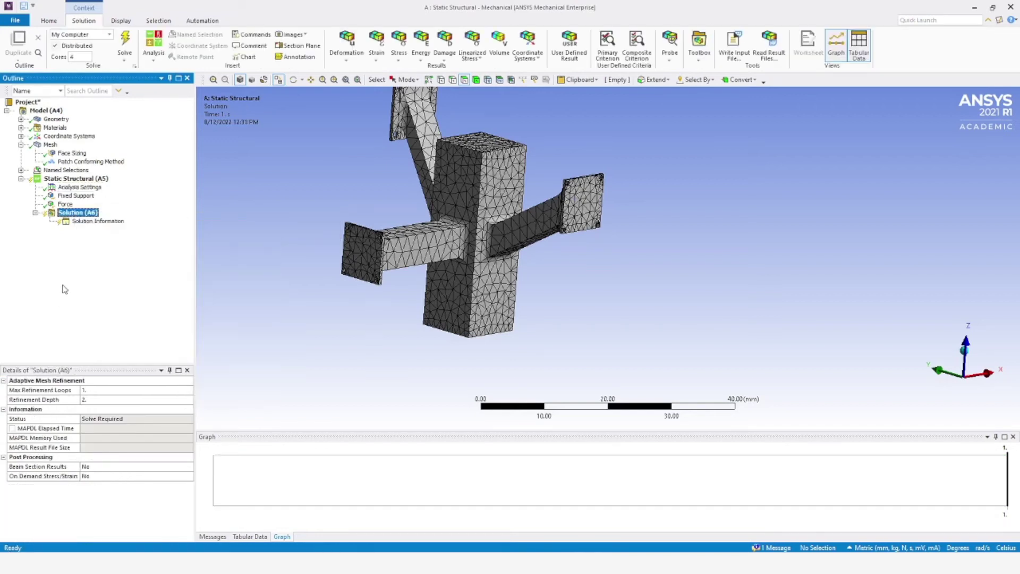
right_click(82, 218)
mouse_move(112, 222)
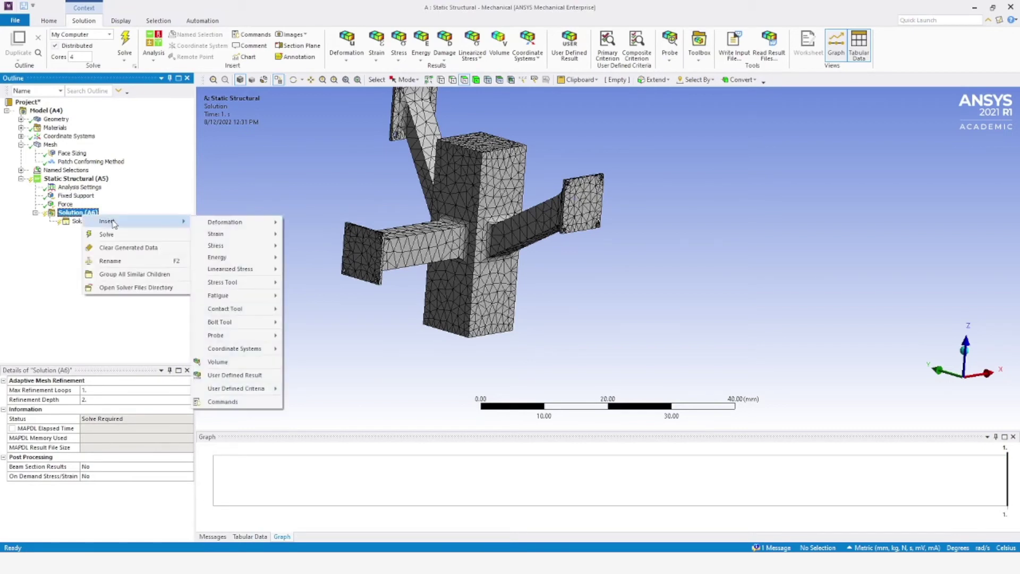
mouse_move(214, 222)
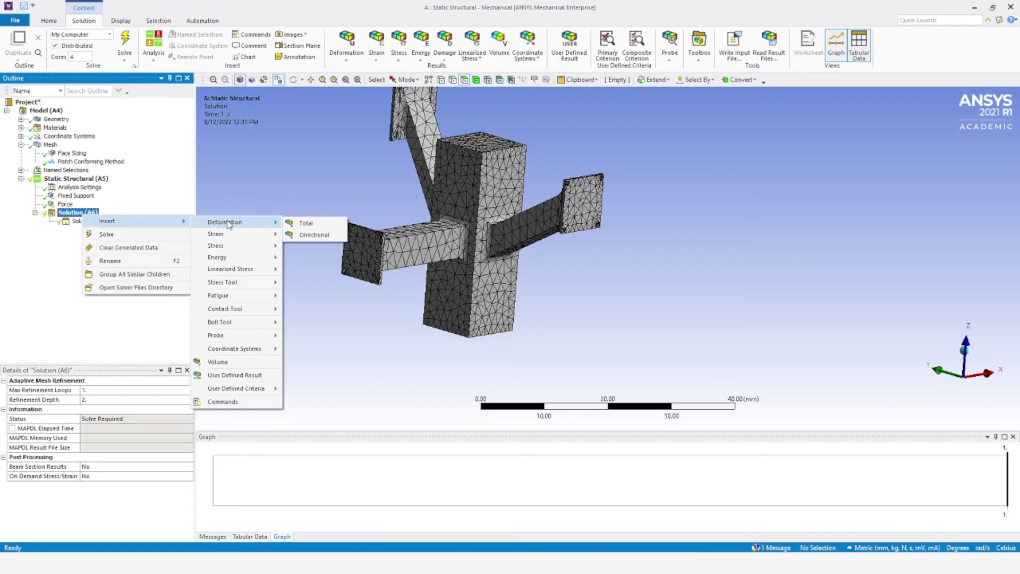
click(299, 225)
- Add Equivalent (von-Mises) Elastic Strain and Equivalent (von-Mises) Stress results under Solution
click(78, 212)
right_click(85, 213)
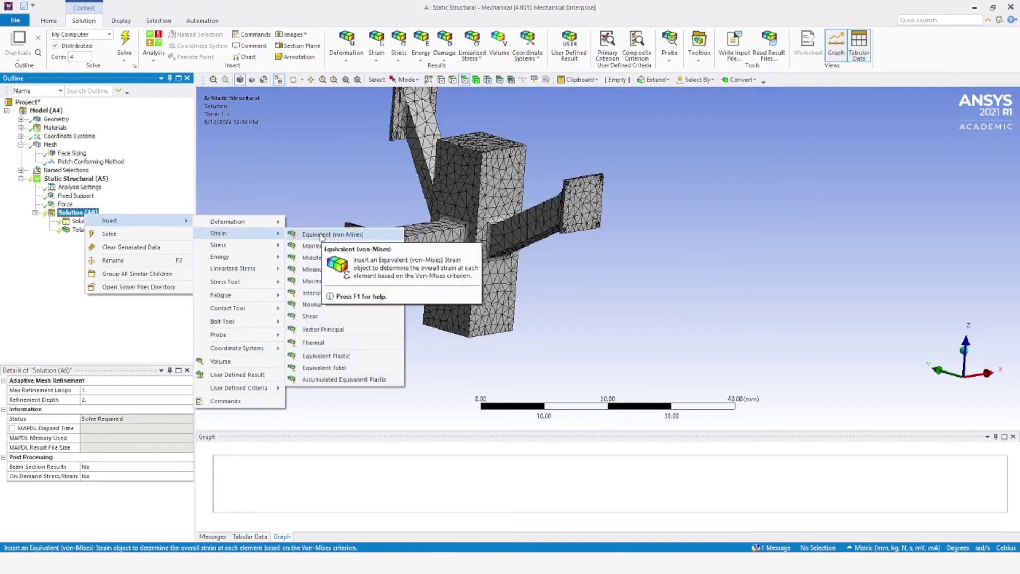
click(321, 235)
right_click(79, 213)
mouse_move(145, 215)
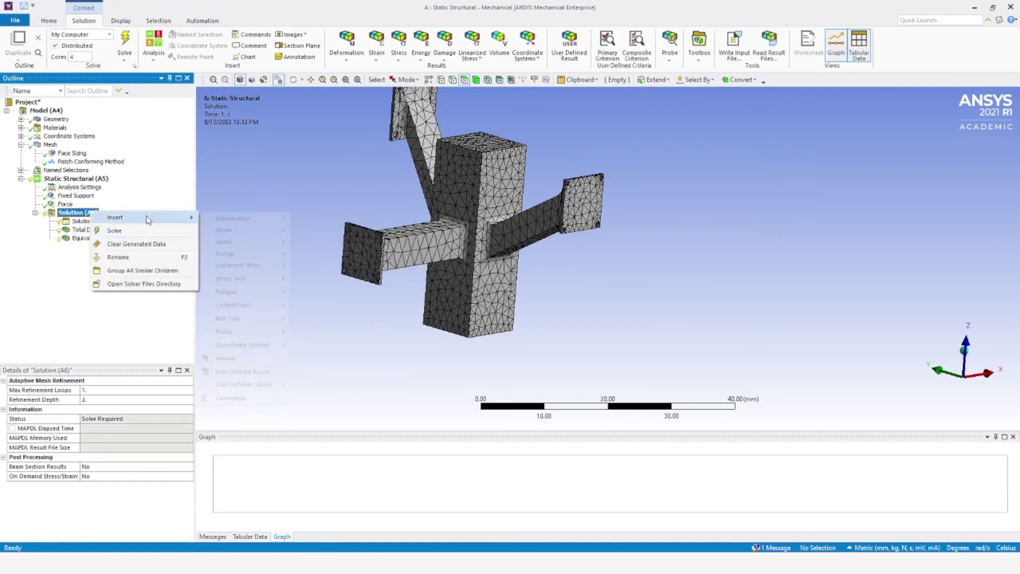
mouse_move(228, 242)
click(318, 244)
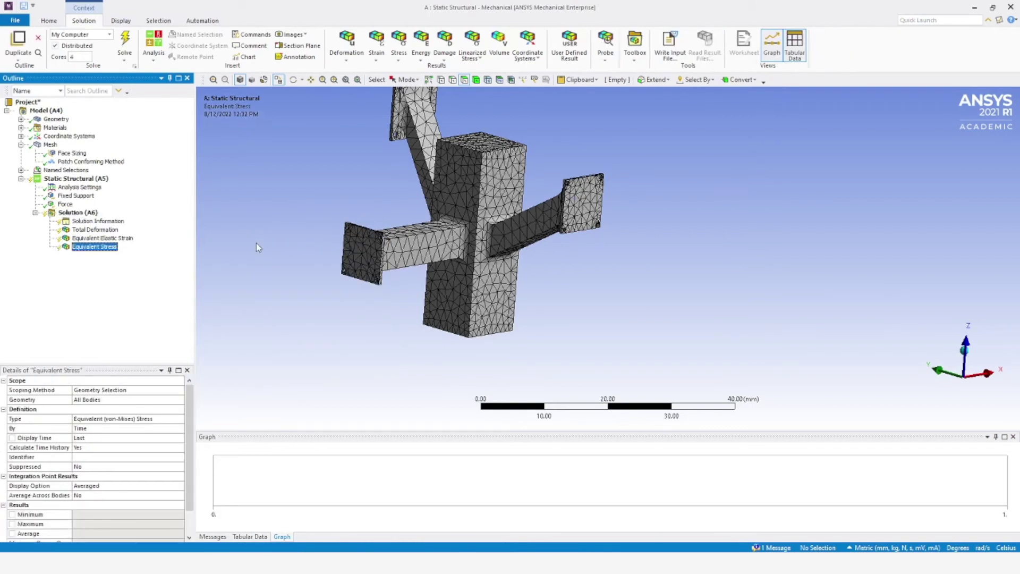
scroll(406, 209, down, 3)
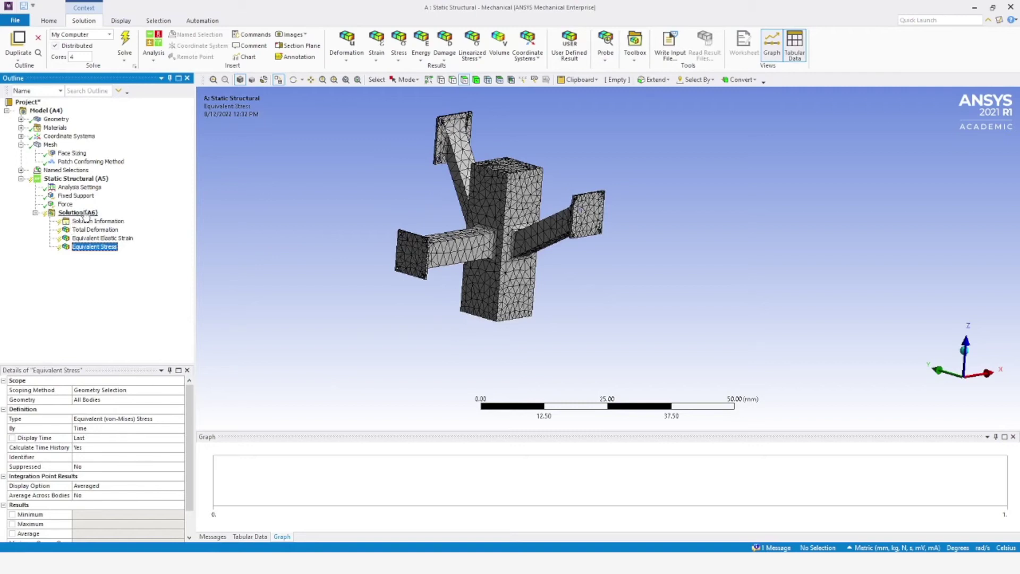
- Browse the Solution branch's insertable strain and stress result types without adding any
click(84, 213)
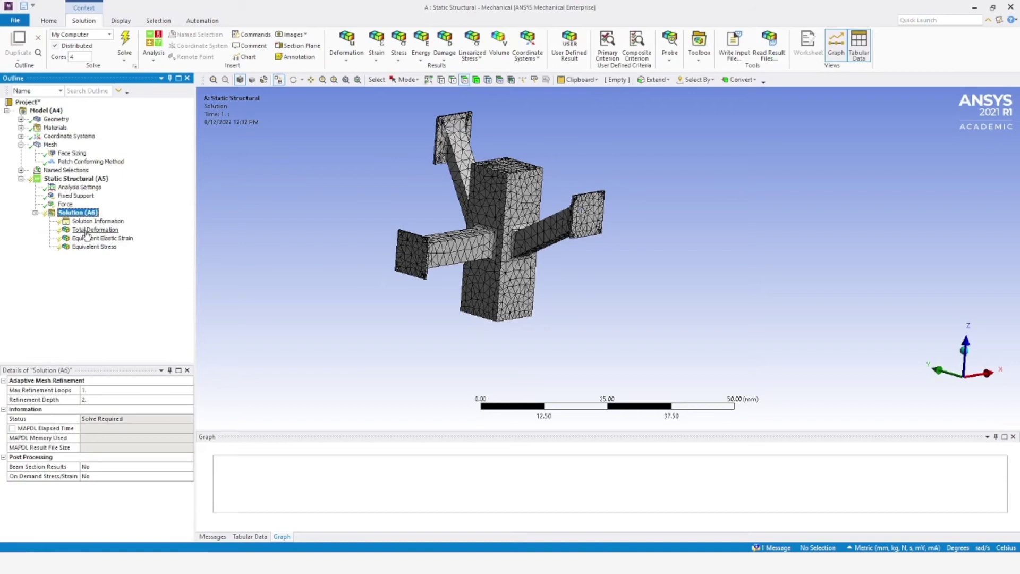
right_click(85, 214)
mouse_move(120, 220)
mouse_move(258, 226)
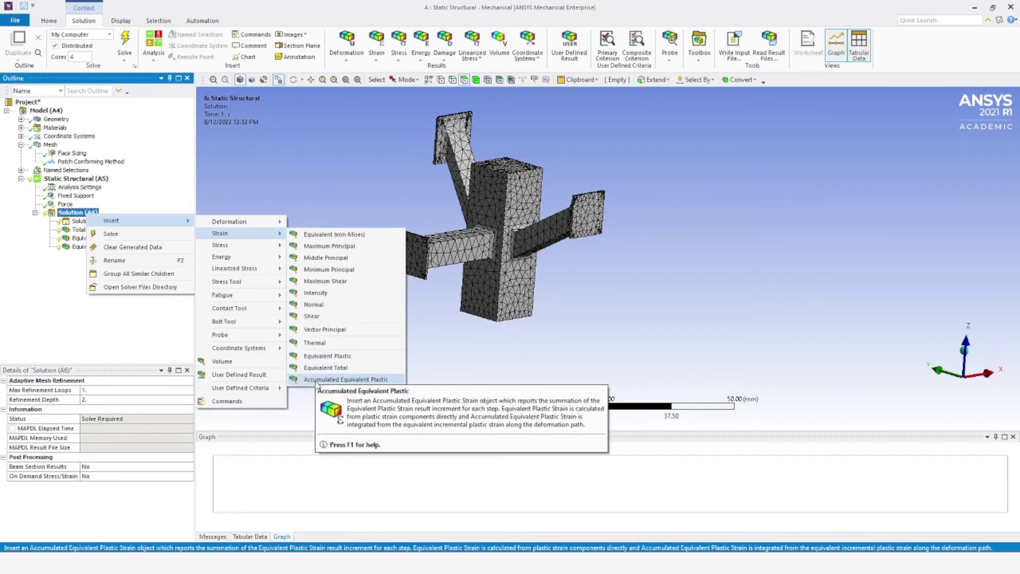
mouse_move(255, 249)
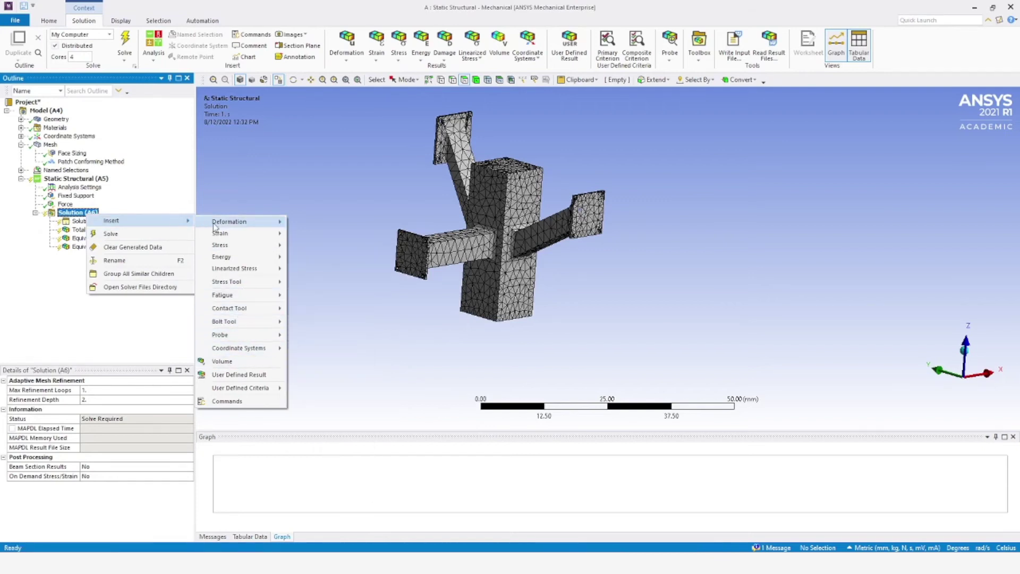
click(157, 205)
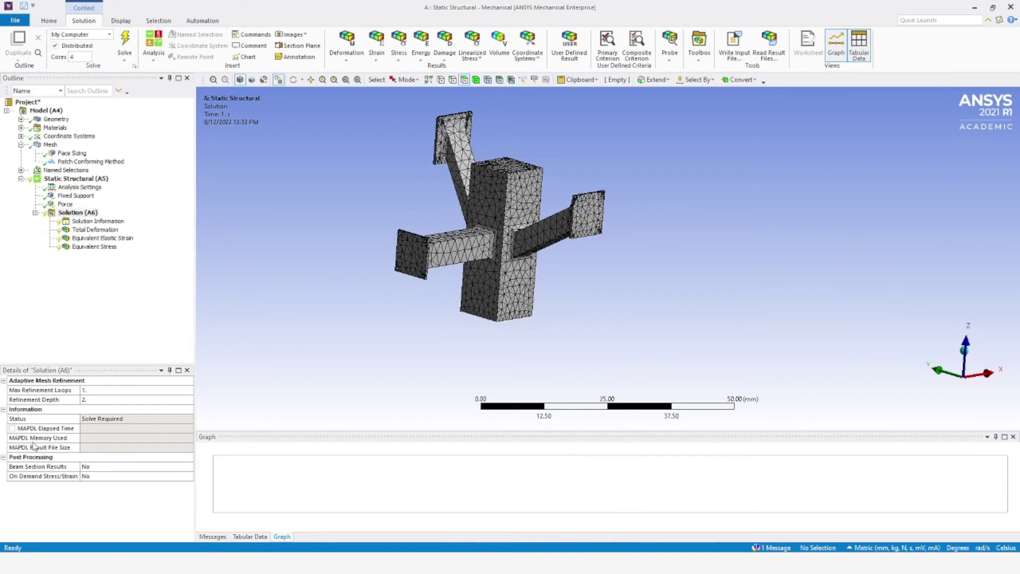
right_click(84, 213)
- Solve the static structural analysis and wait until the Solution status reads Done
mouse_move(187, 224)
mouse_move(221, 223)
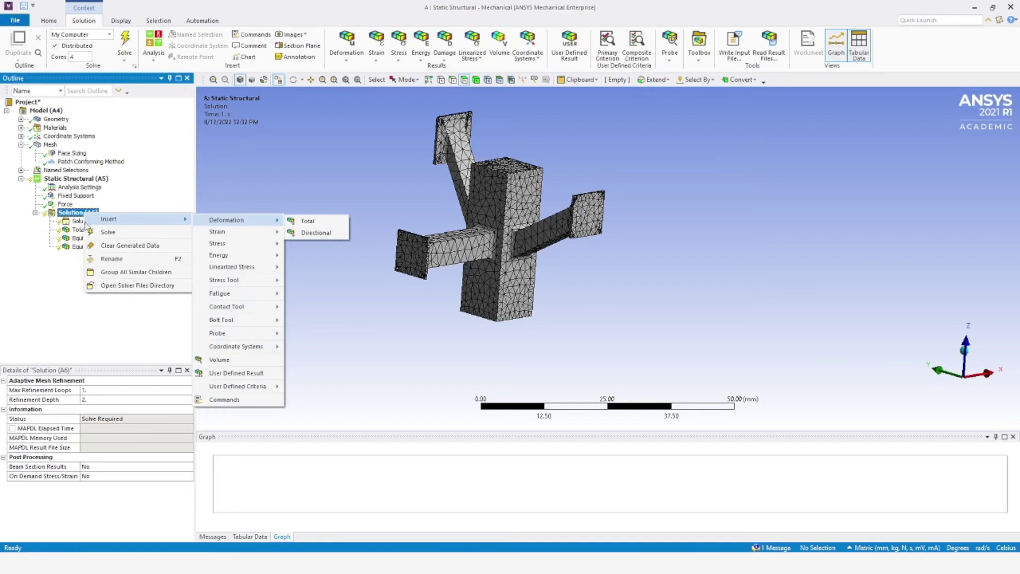
click(107, 232)
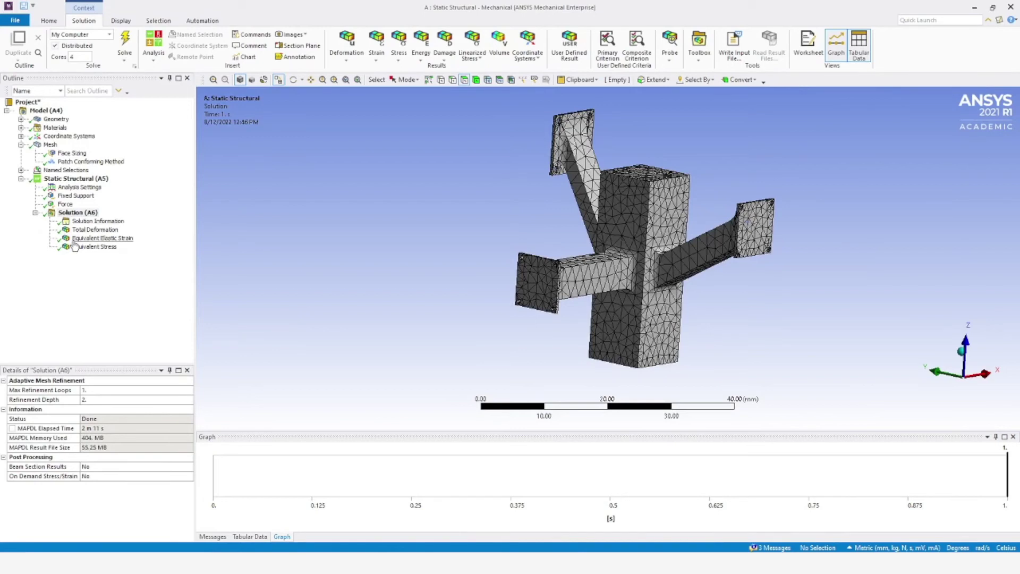
- Display and animate the Total Deformation result, rotating to view it from another side
click(106, 228)
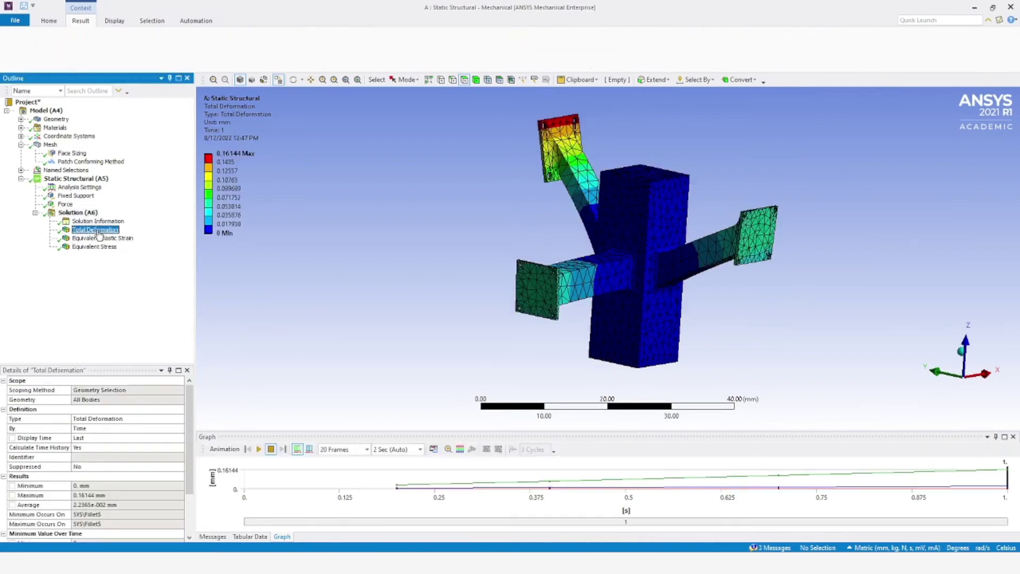
click(258, 449)
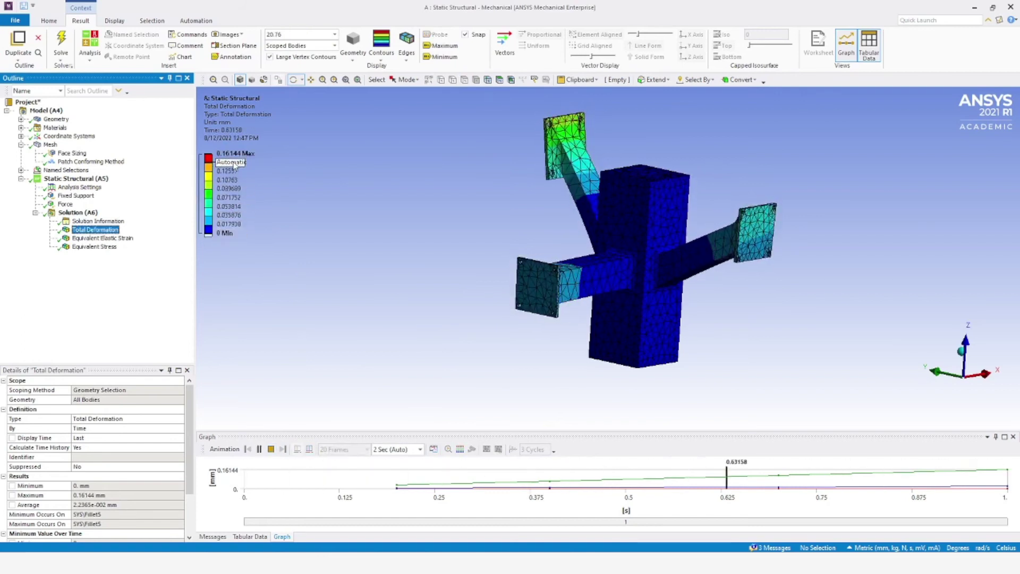
drag(504, 180, 740, 235)
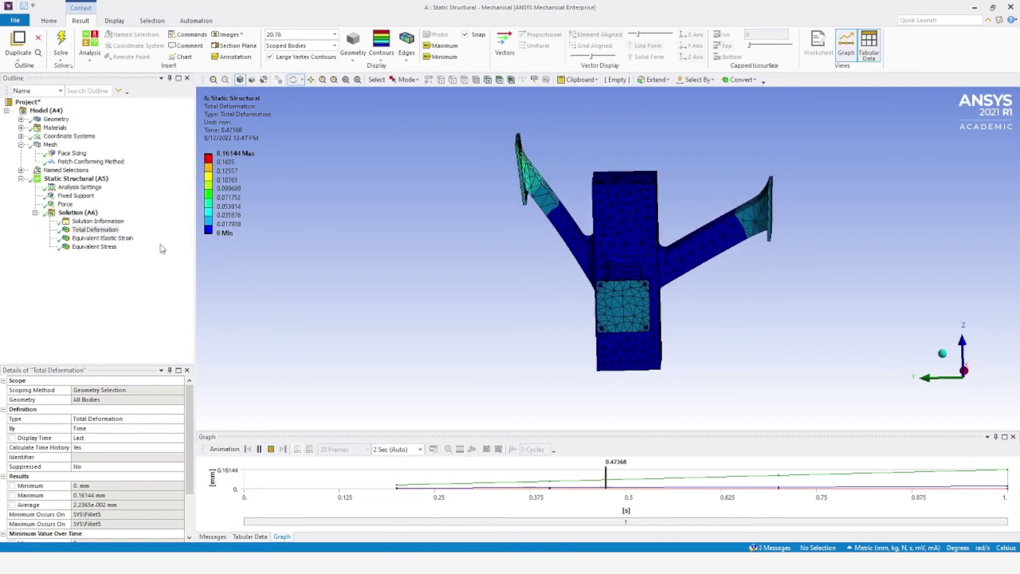
- Animate the Equivalent Elastic Strain result, then display the Equivalent Stress result
click(103, 238)
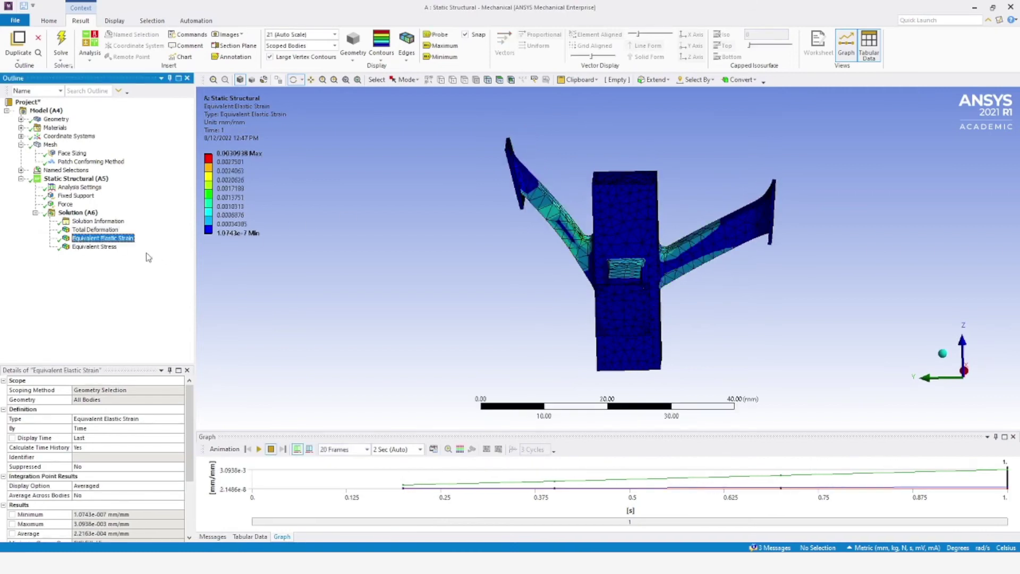
click(258, 449)
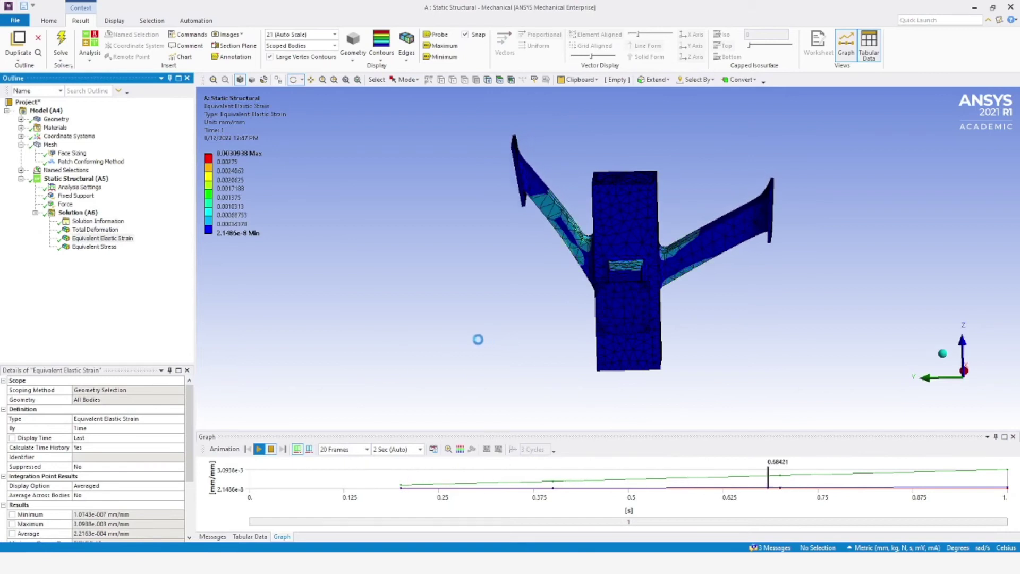
drag(537, 328, 567, 326)
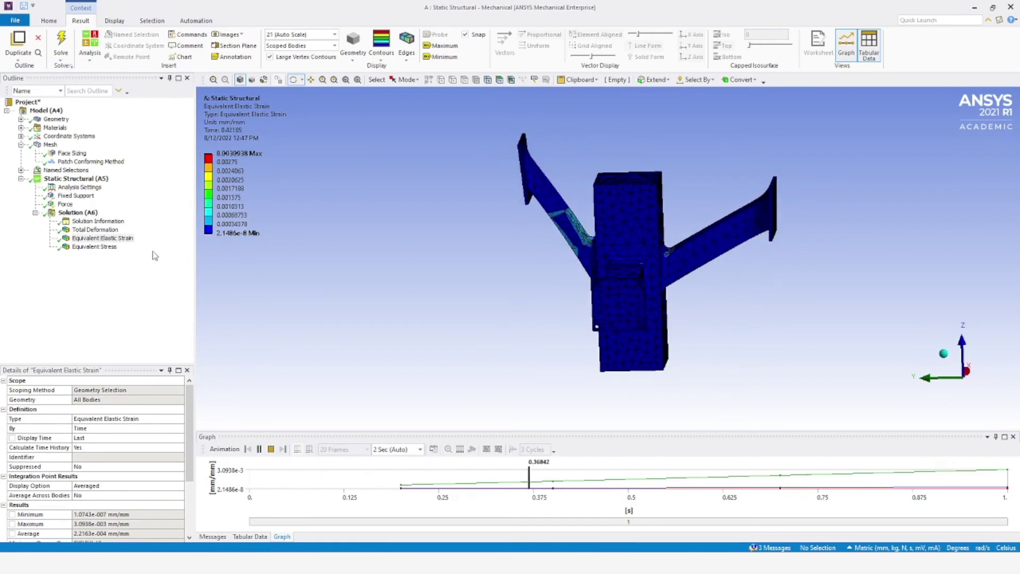
click(91, 246)
- Play the Equivalent Stress animation and orbit the model while it runs
click(258, 449)
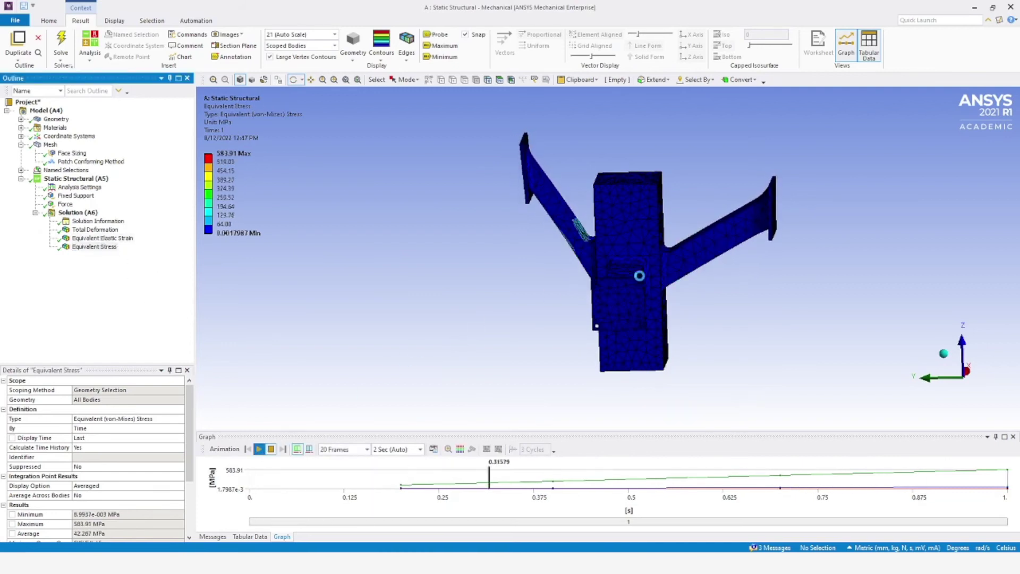
drag(639, 308, 689, 260)
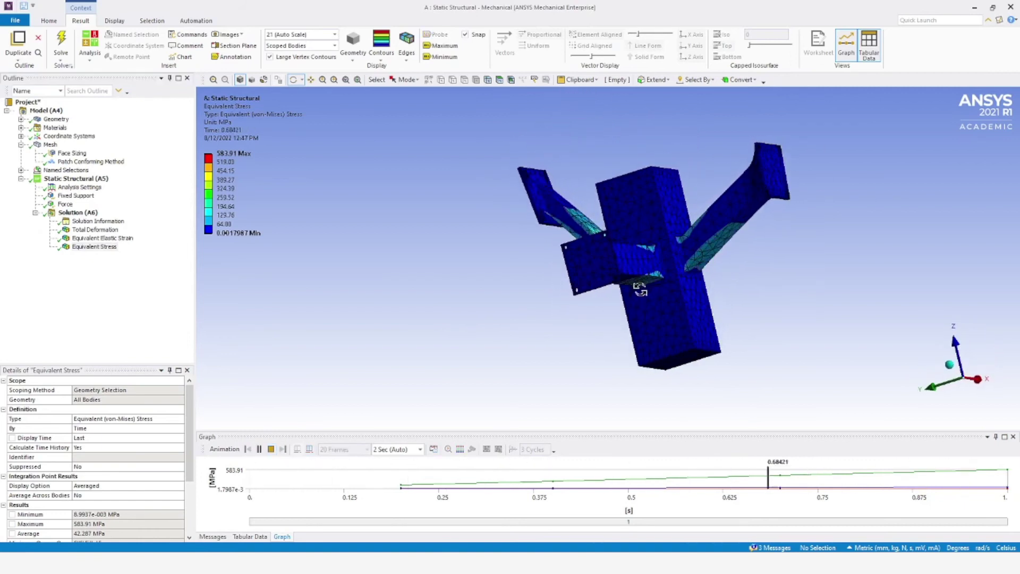
drag(640, 288, 776, 298)
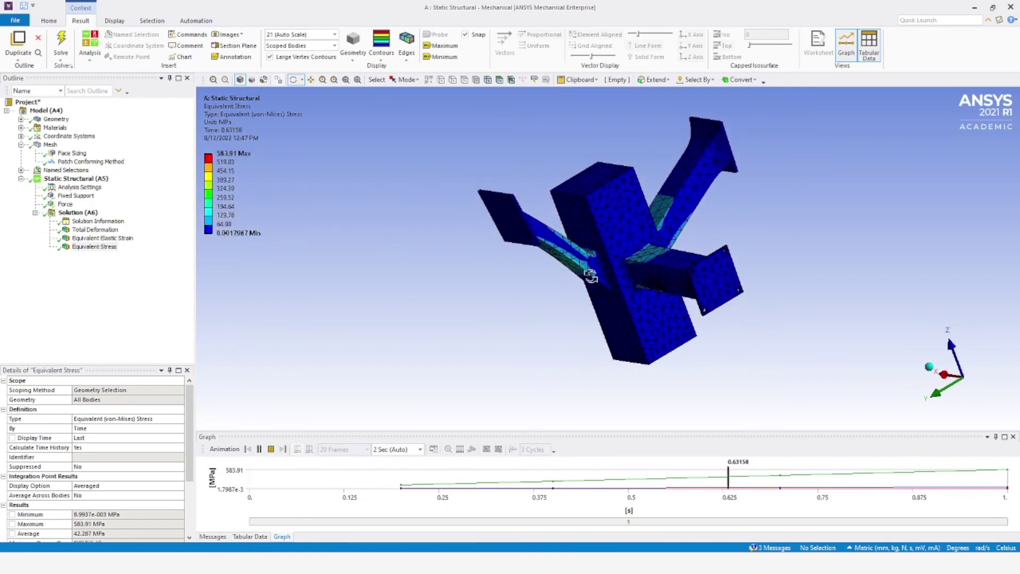
- Pause the animation at 0.94737 s and zoom in on the stress contours
click(258, 449)
middle_drag(592, 296, 628, 311)
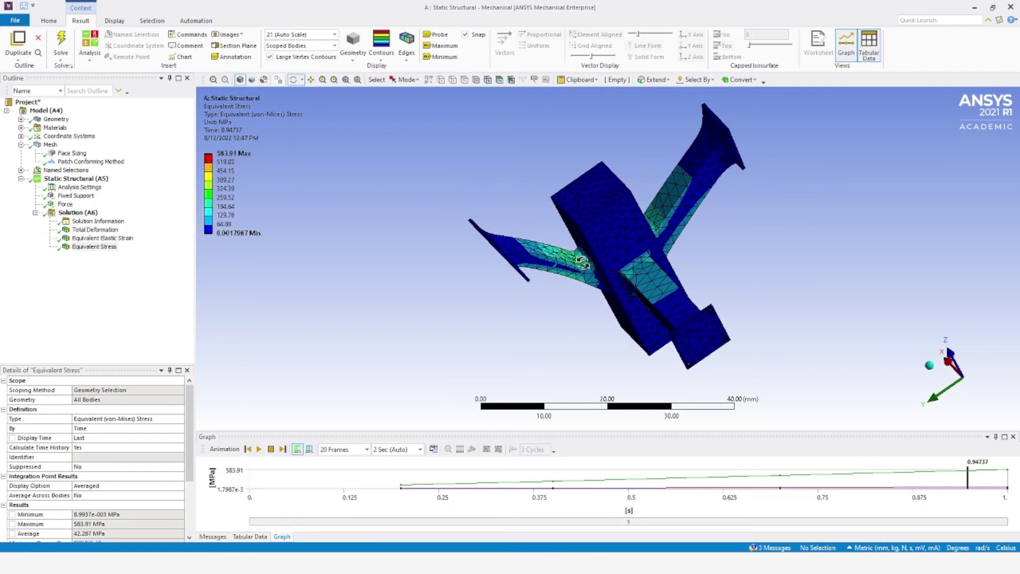
scroll(582, 261, up, 2)
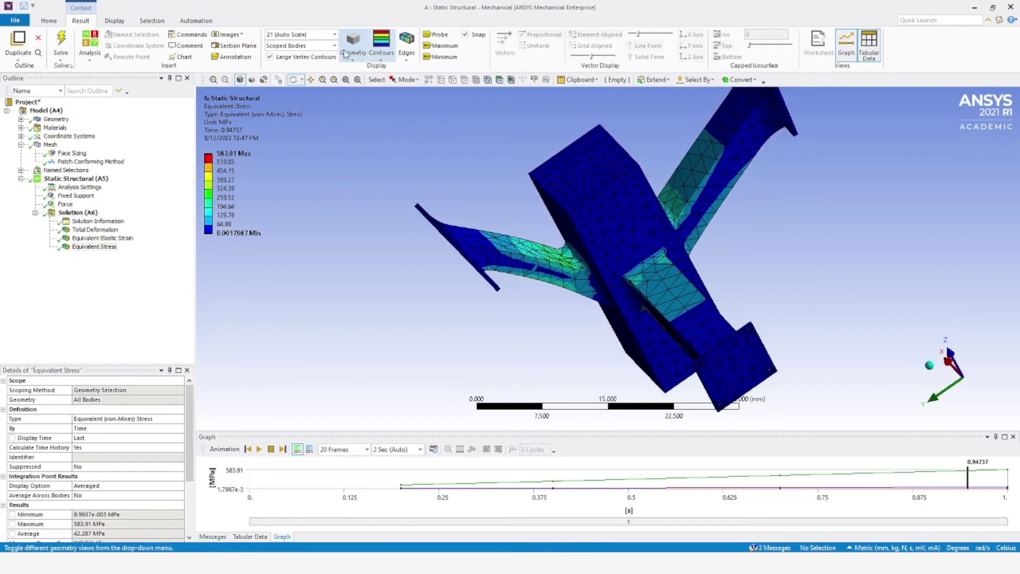
click(382, 60)
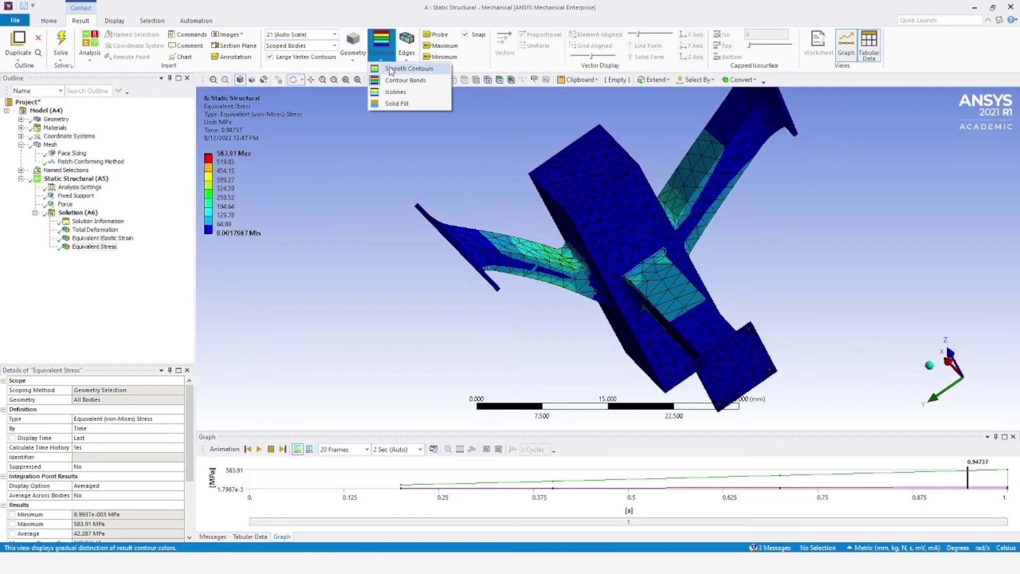
click(397, 68)
drag(631, 301, 619, 282)
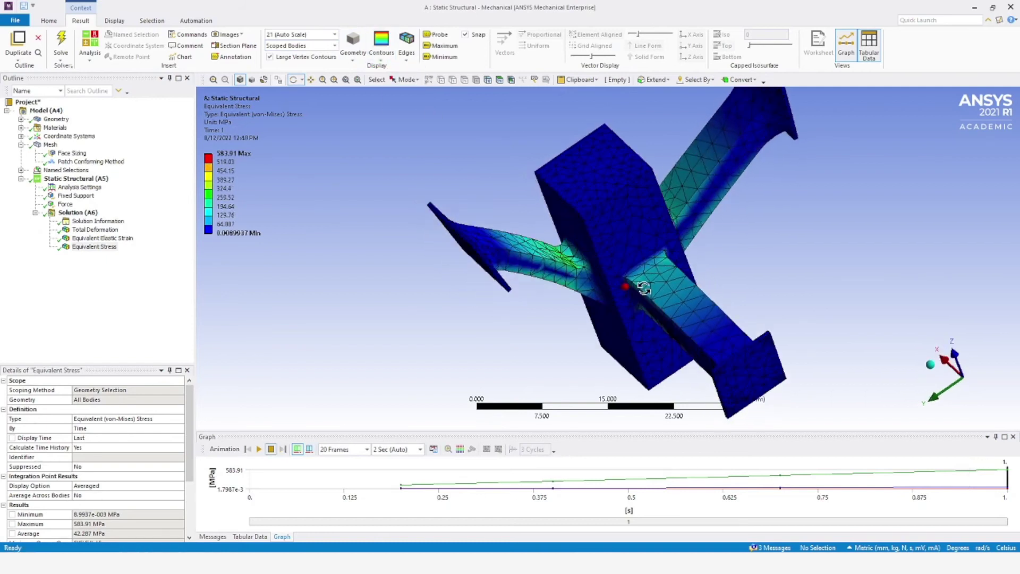
click(381, 61)
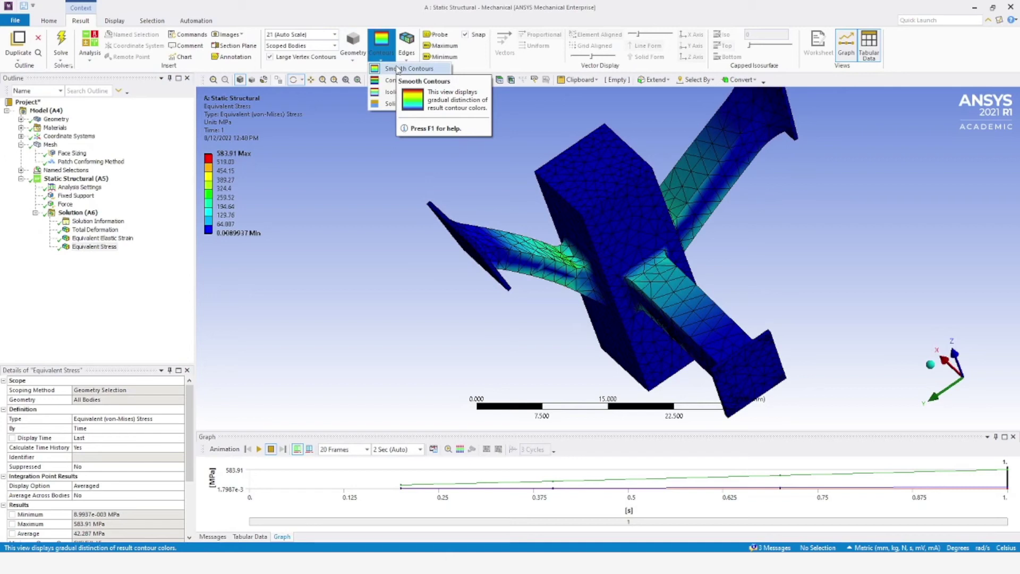
click(390, 80)
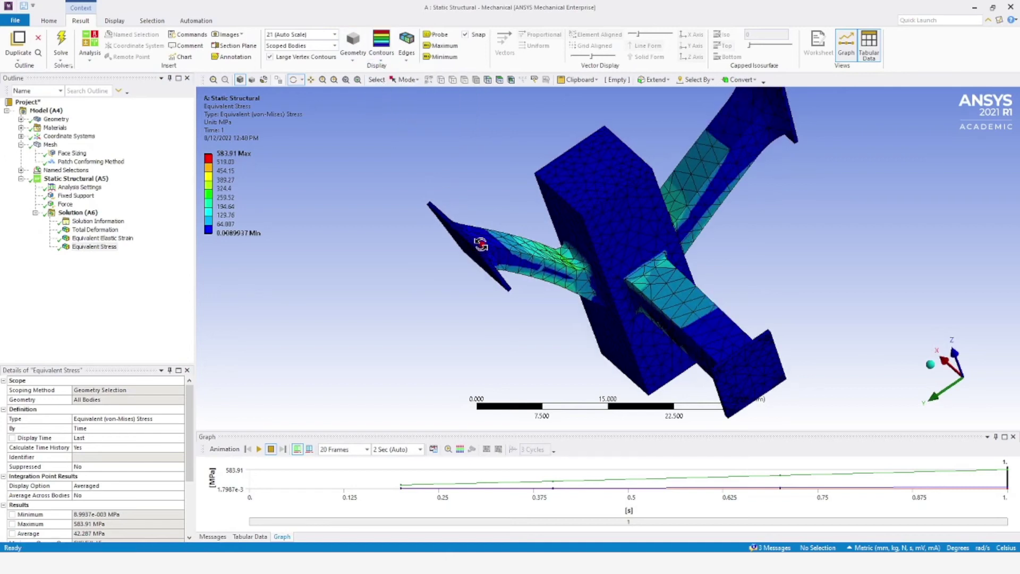
click(99, 221)
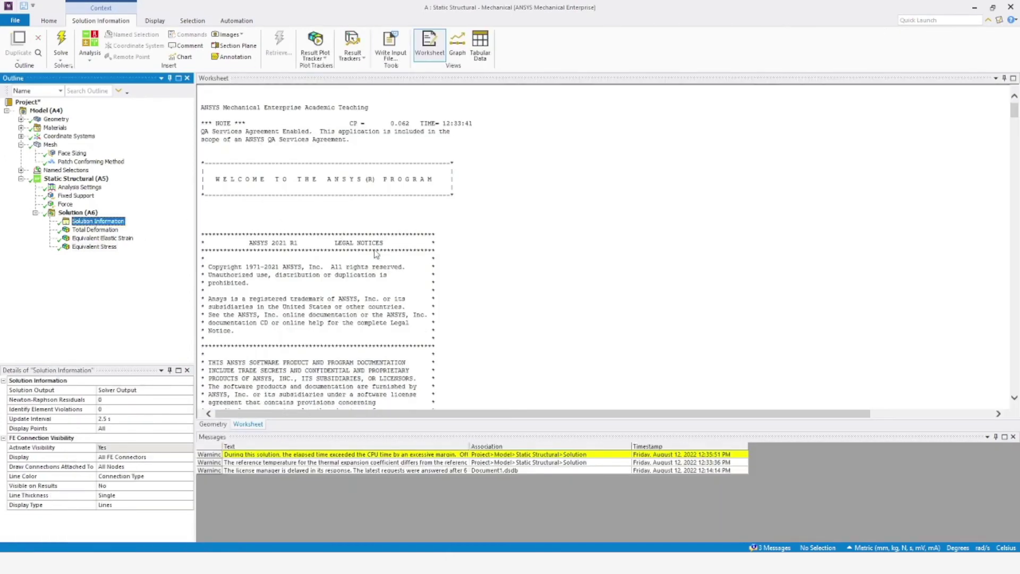
scroll(387, 311, down, 6)
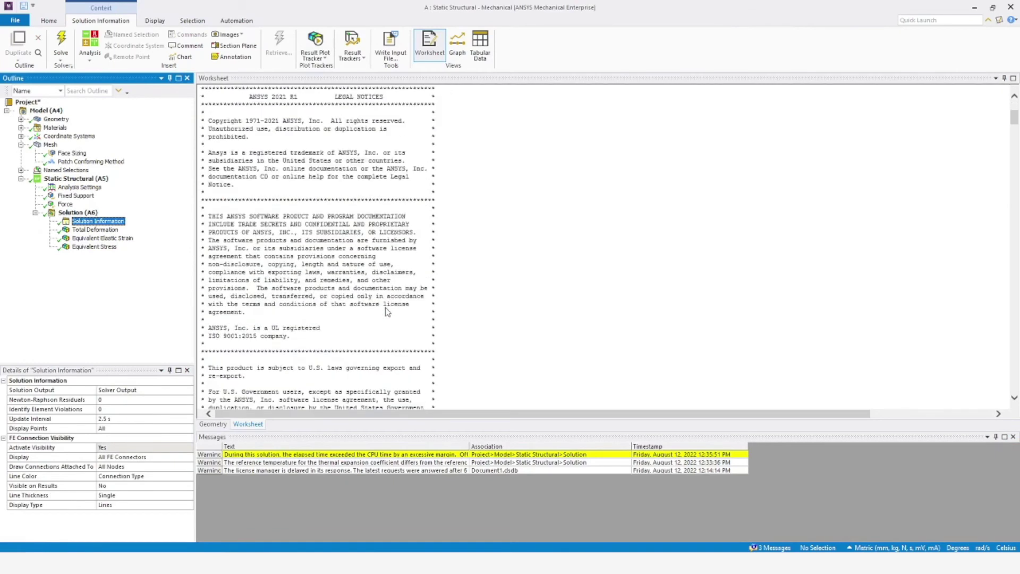
scroll(387, 311, up, 7)
scroll(386, 312, down, 8)
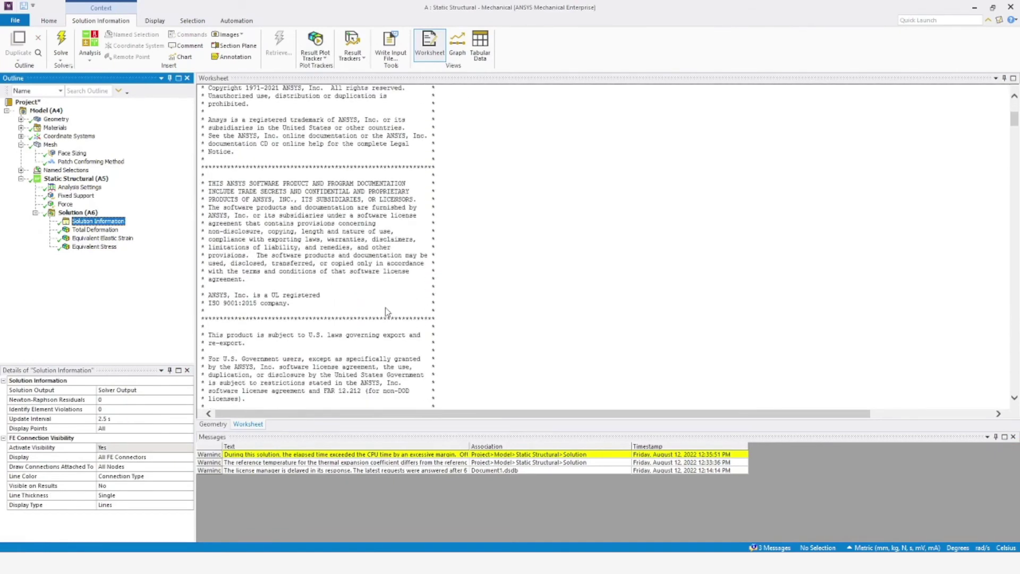
scroll(385, 311, down, 8)
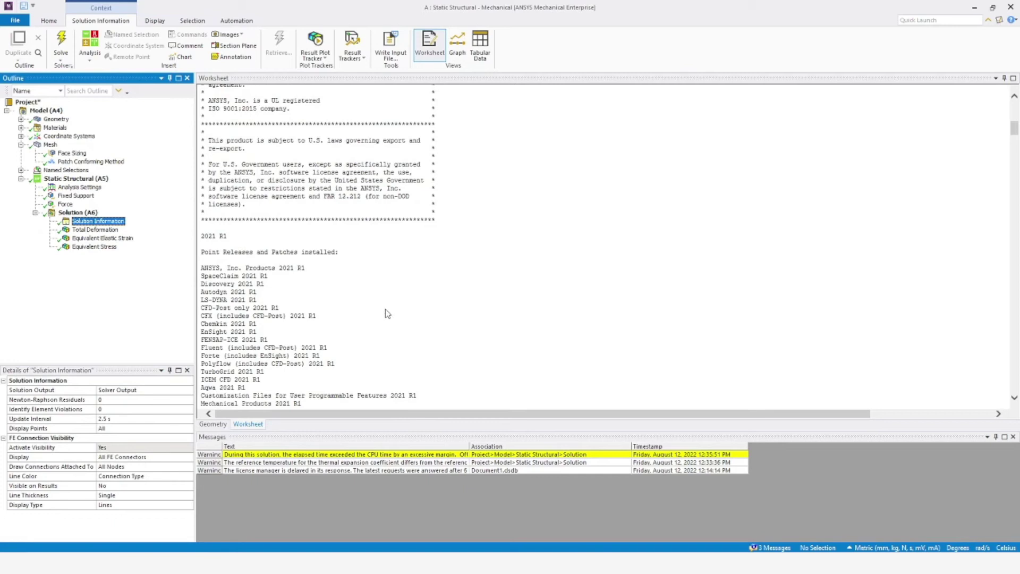
scroll(387, 313, down, 20)
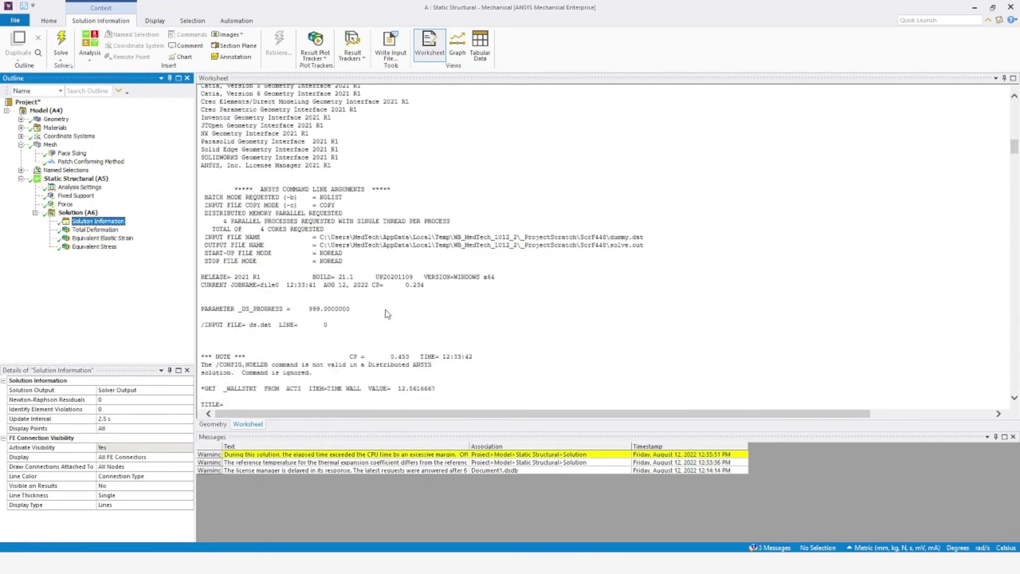
scroll(386, 314, down, 15)
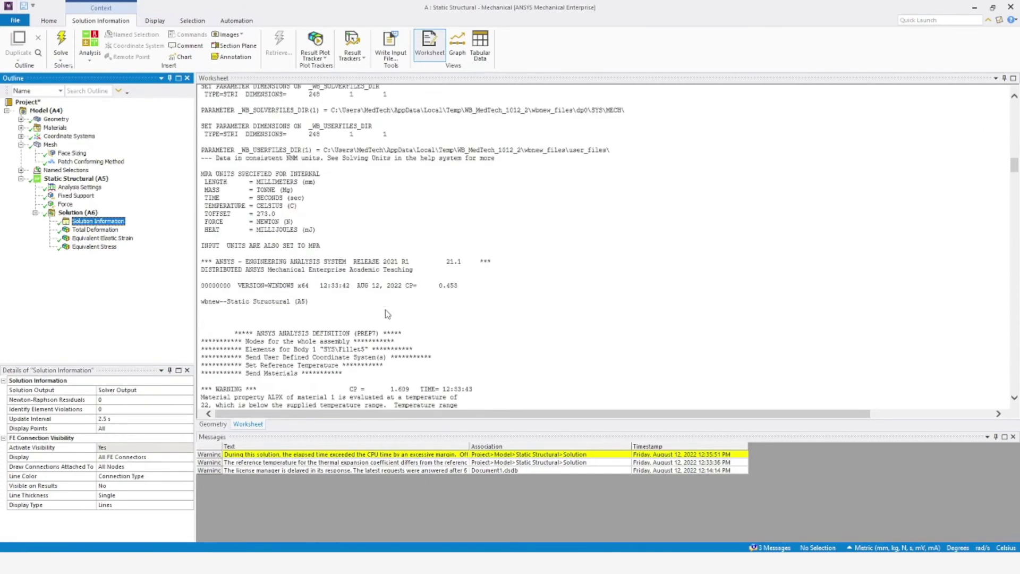
scroll(338, 300, down, 12)
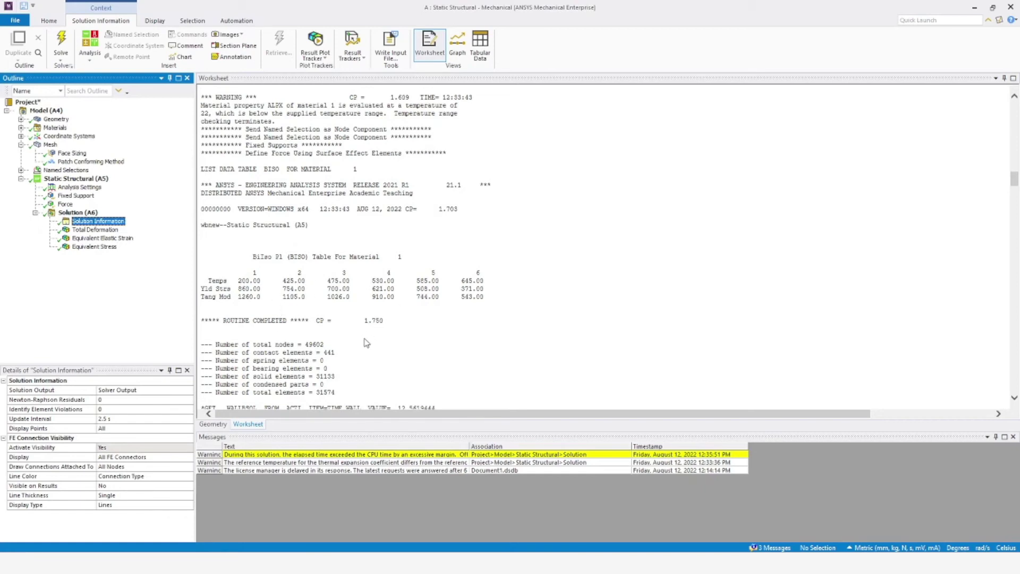
scroll(367, 344, down, 4)
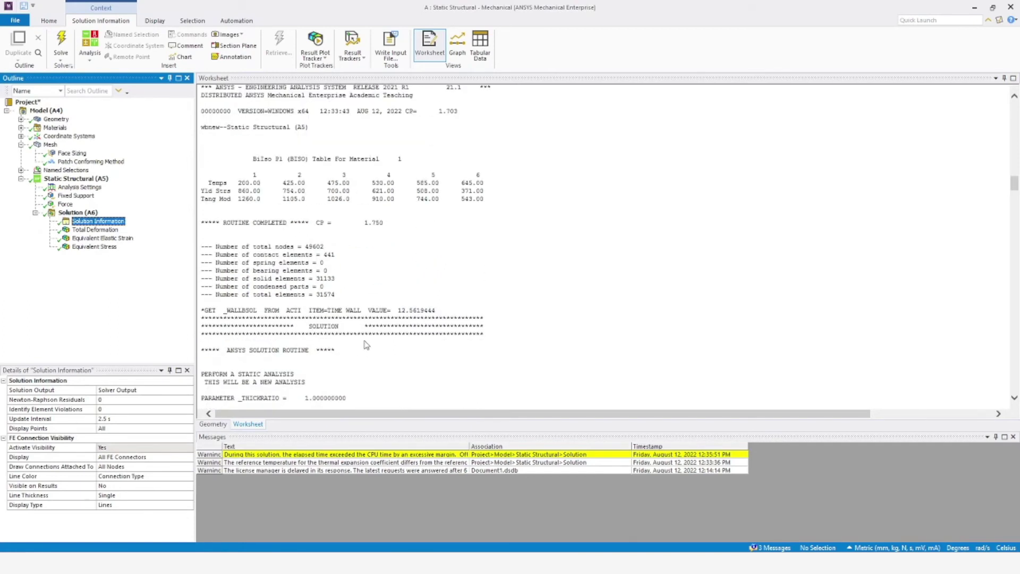
scroll(366, 344, down, 6)
scroll(366, 344, down, 2)
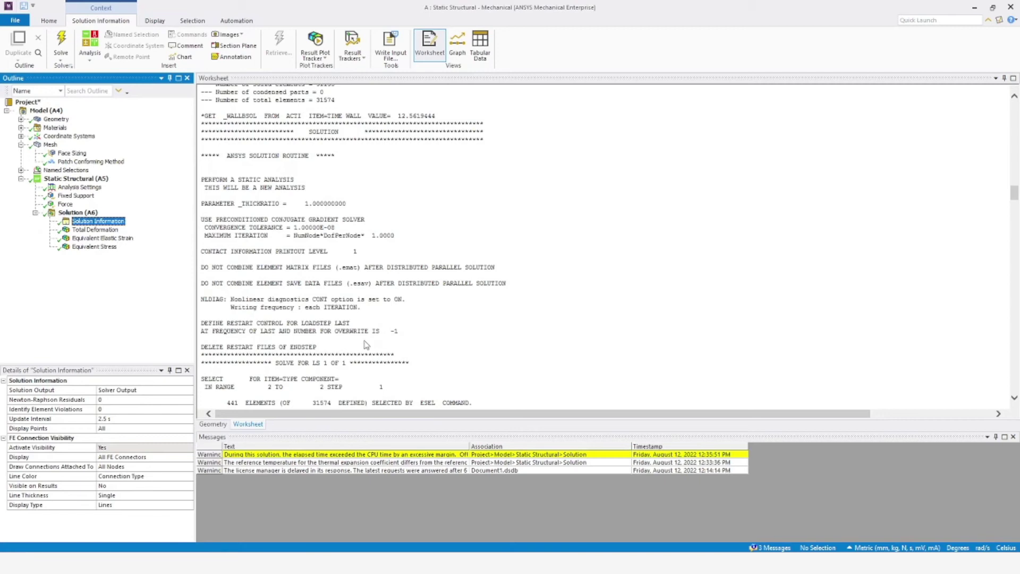
scroll(366, 344, down, 4)
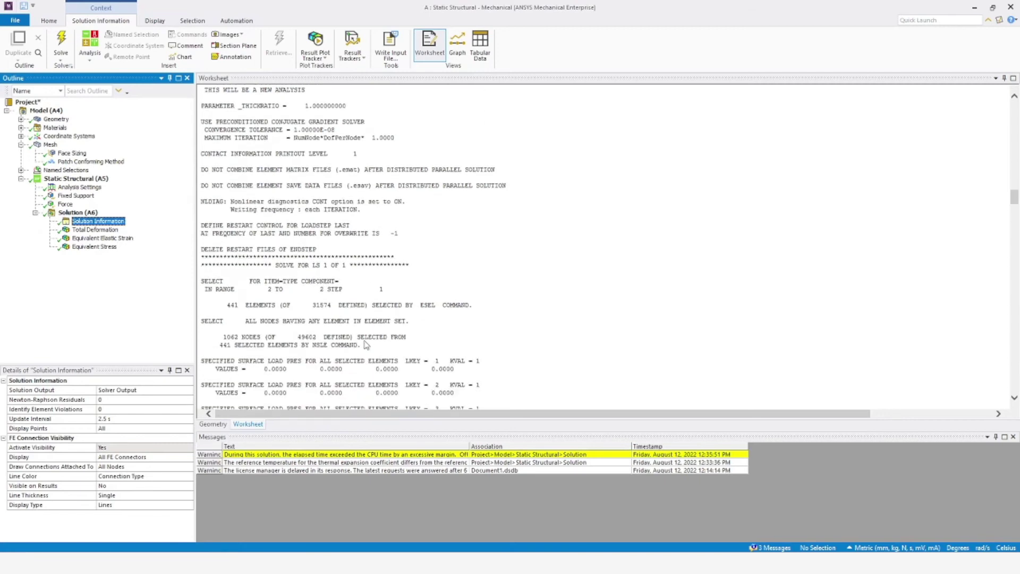
scroll(365, 344, down, 4)
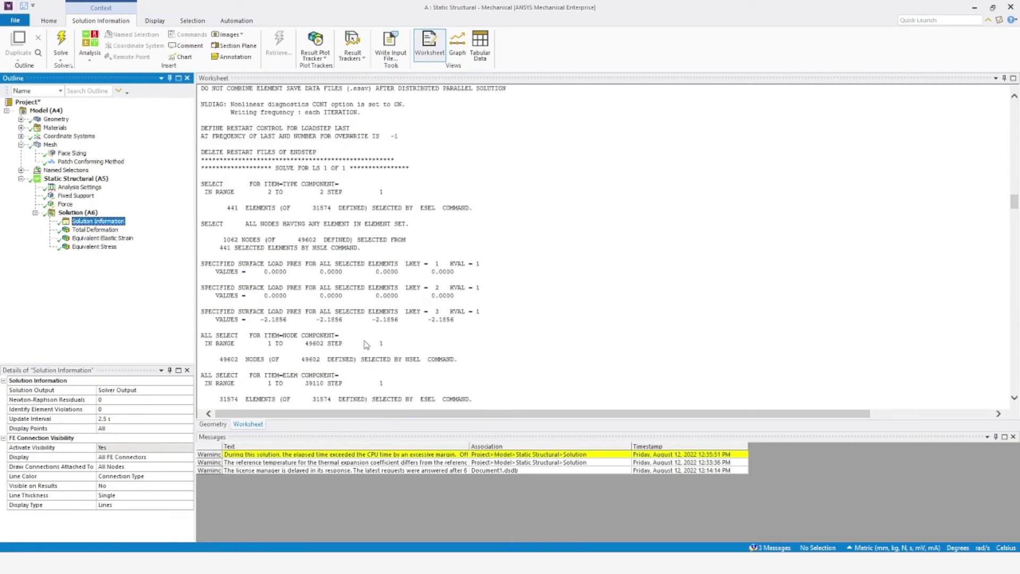
scroll(366, 344, down, 8)
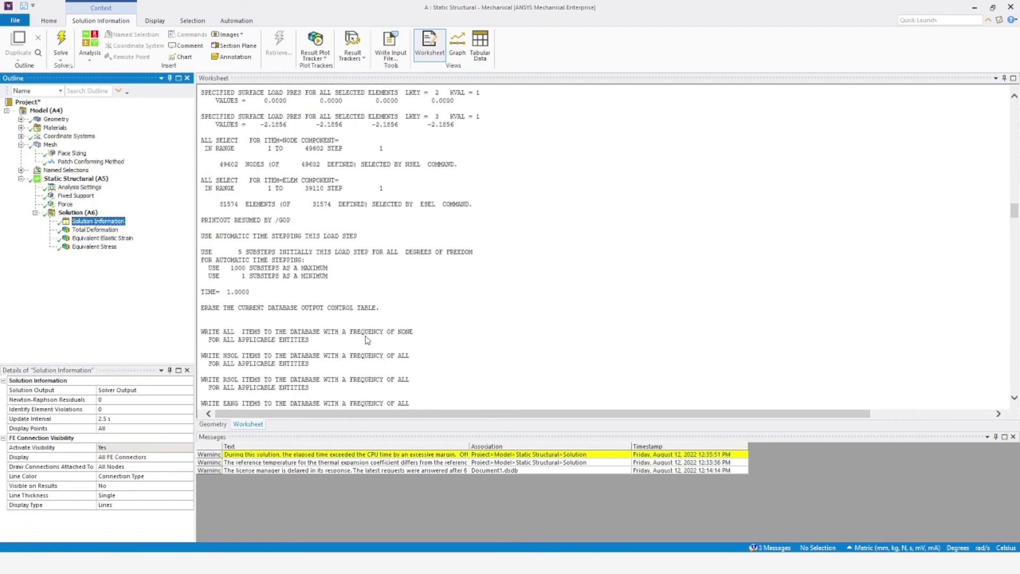
scroll(366, 340, down, 20)
scroll(366, 340, down, 8)
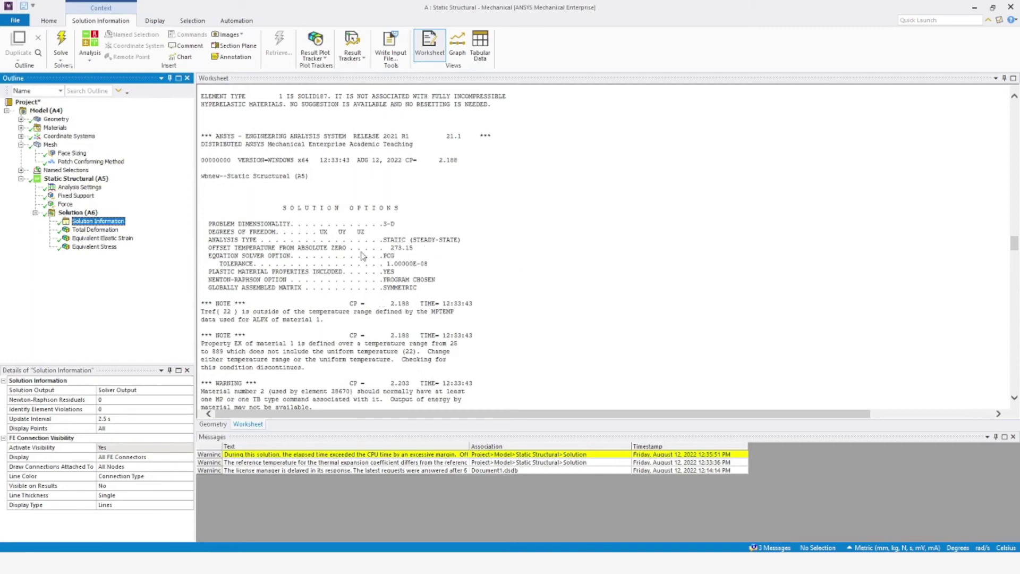
scroll(398, 314, down, 4)
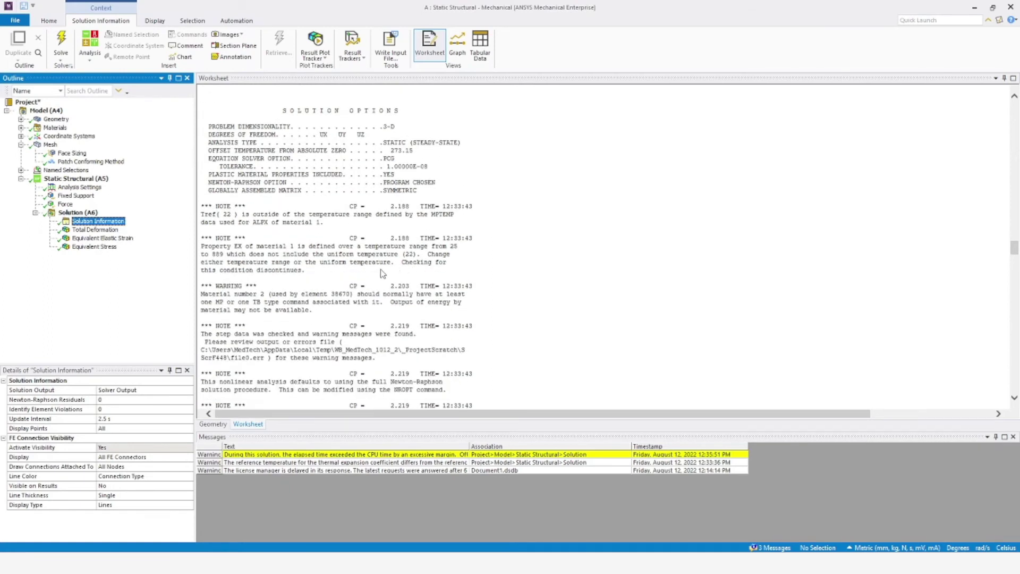
scroll(393, 334, down, 2)
scroll(393, 336, down, 10)
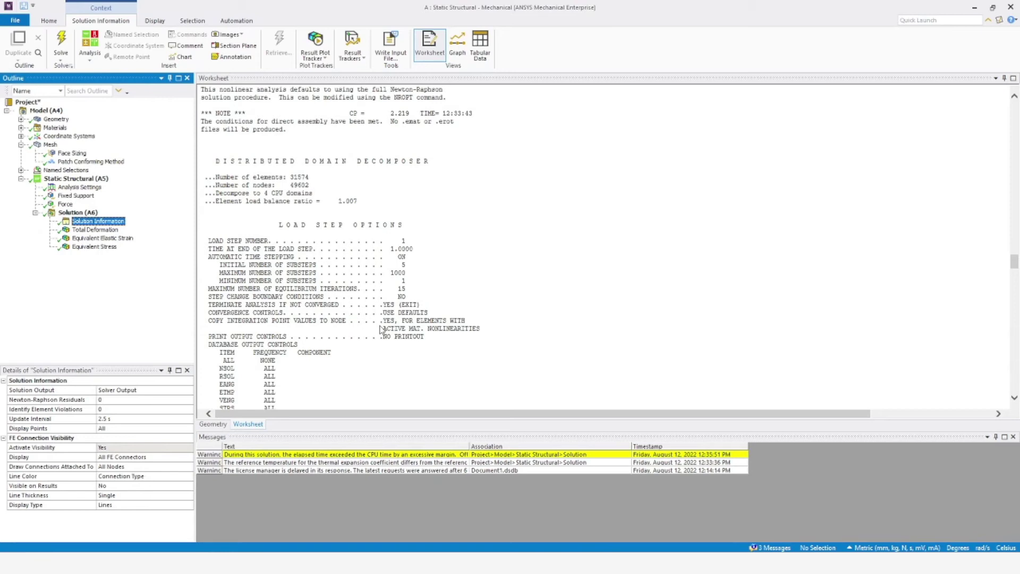
scroll(380, 329, down, 4)
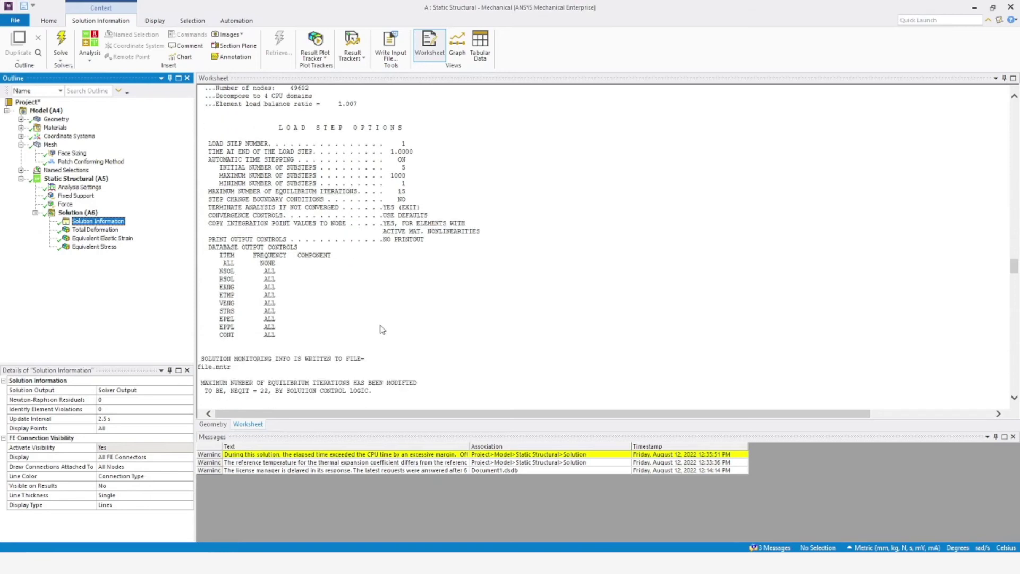
scroll(380, 329, down, 8)
scroll(302, 292, down, 10)
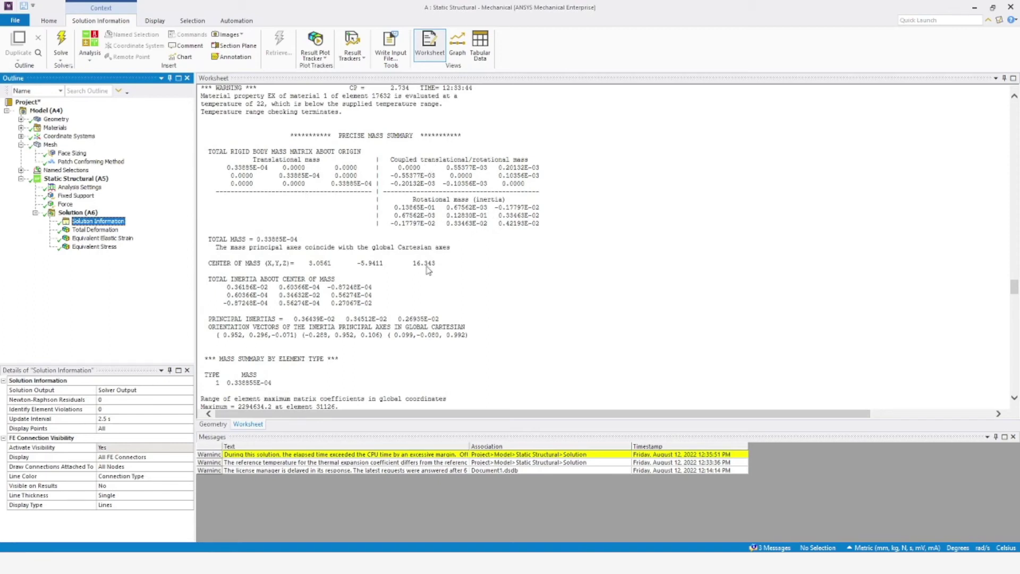
scroll(428, 267, down, 4)
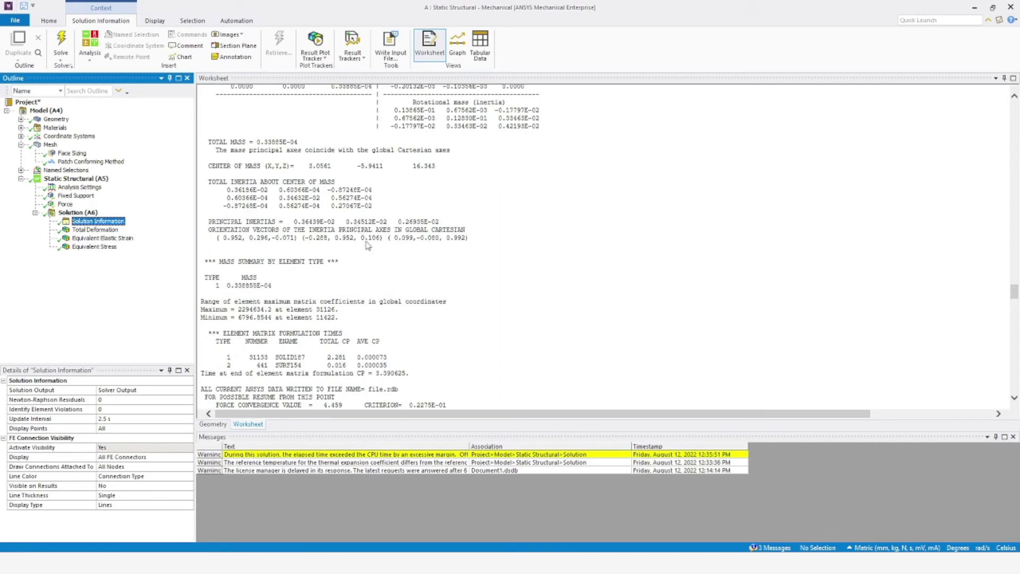
scroll(399, 279, down, 4)
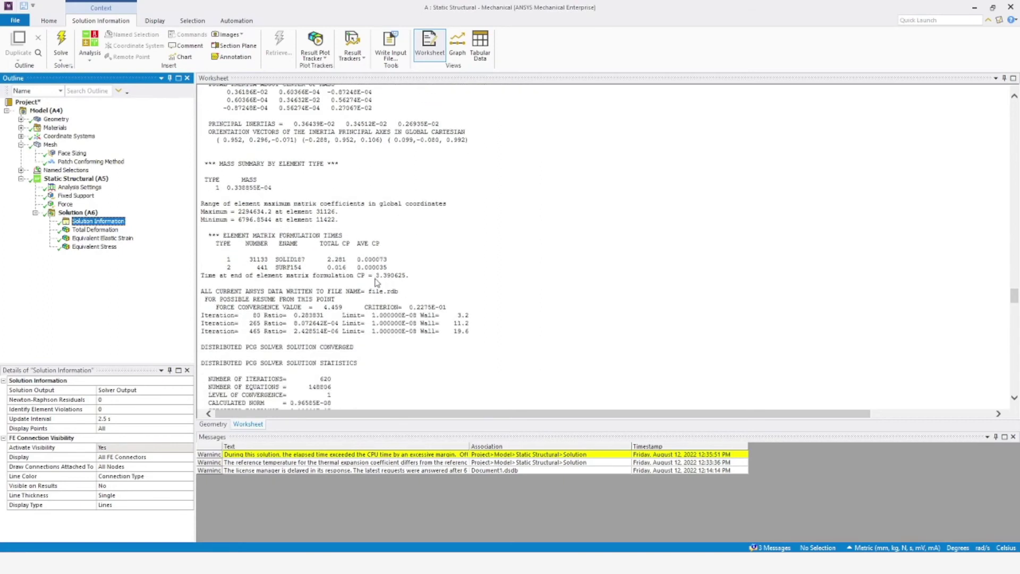
scroll(364, 326, down, 2)
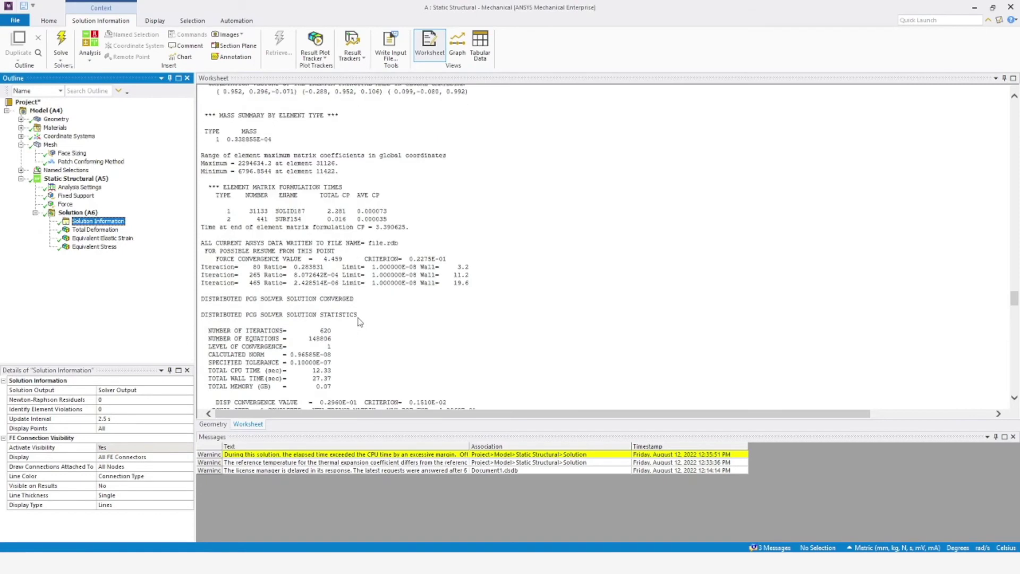
scroll(351, 314, down, 2)
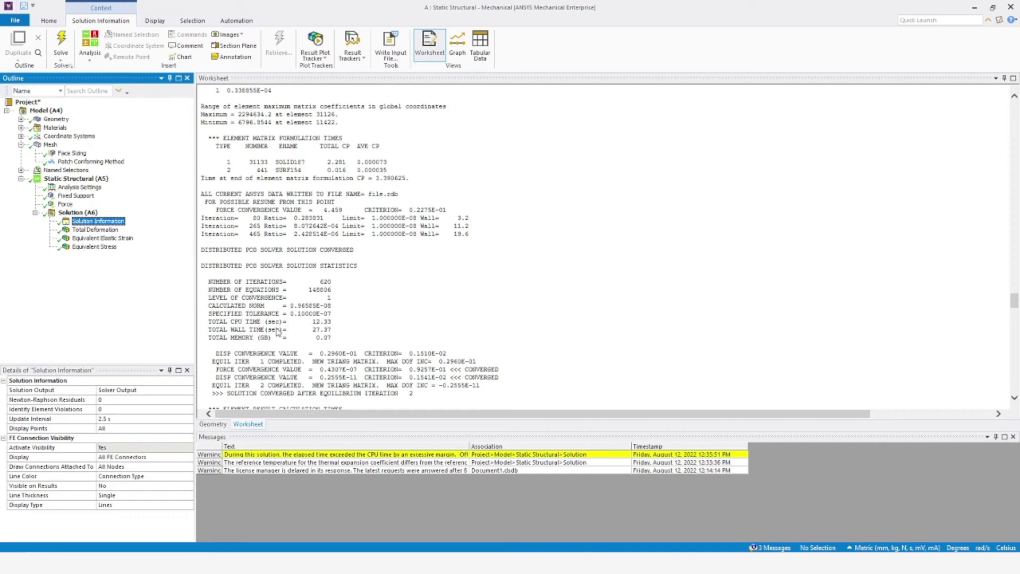
scroll(370, 330, down, 4)
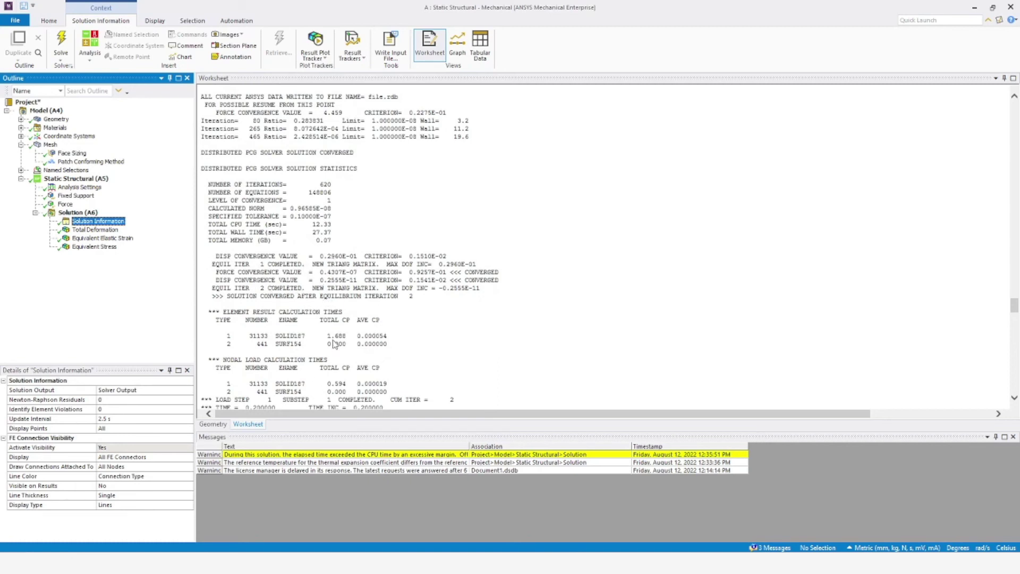
scroll(335, 345, down, 2)
scroll(268, 299, down, 4)
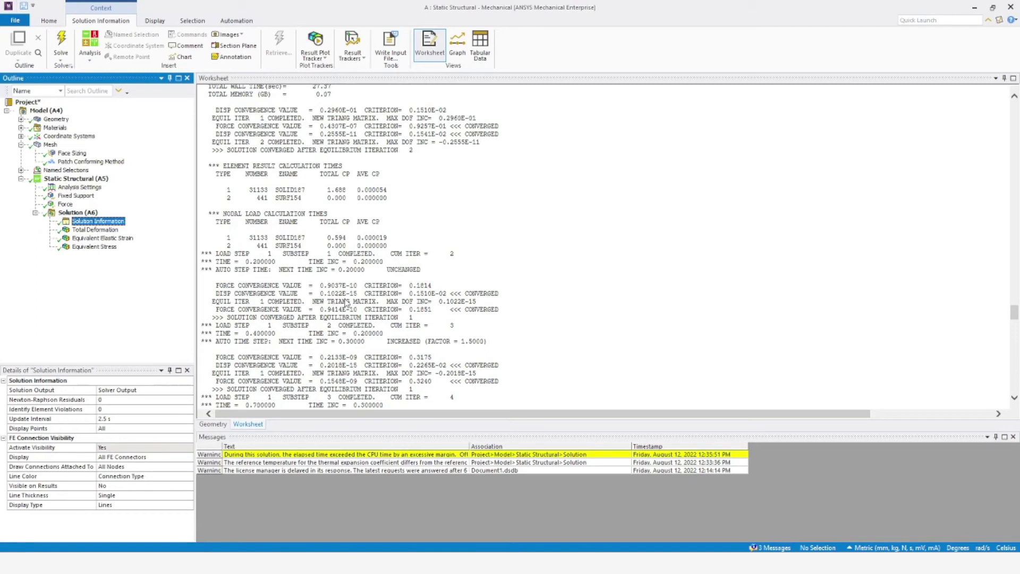
scroll(341, 313, down, 6)
scroll(341, 314, down, 12)
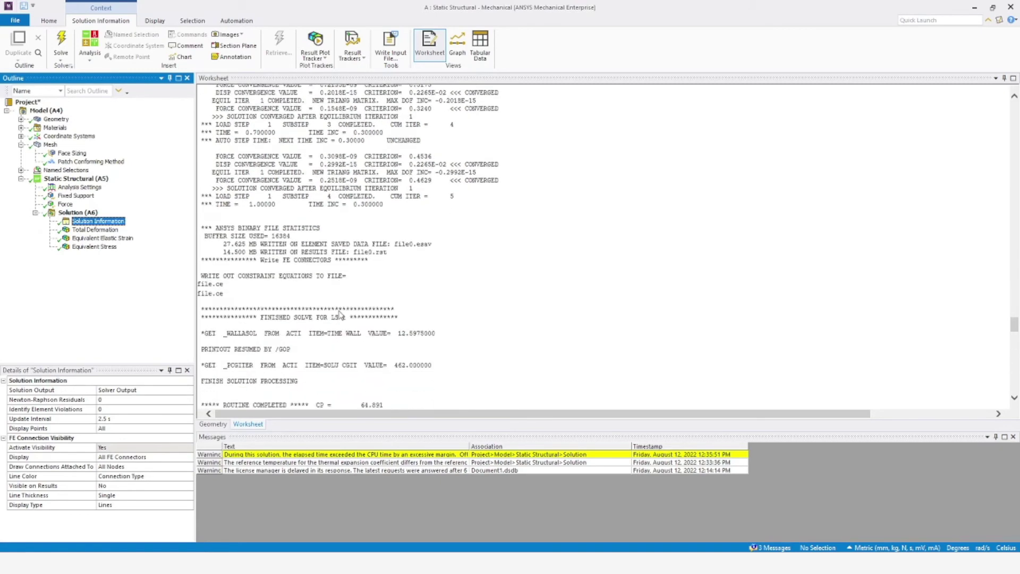
scroll(340, 315, down, 6)
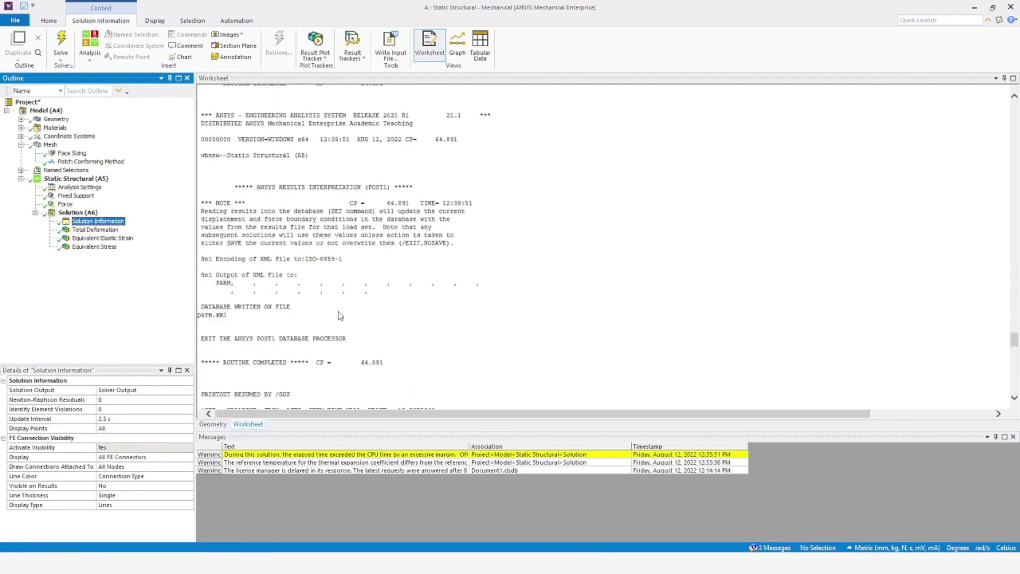
scroll(340, 315, down, 8)
scroll(338, 315, down, 4)
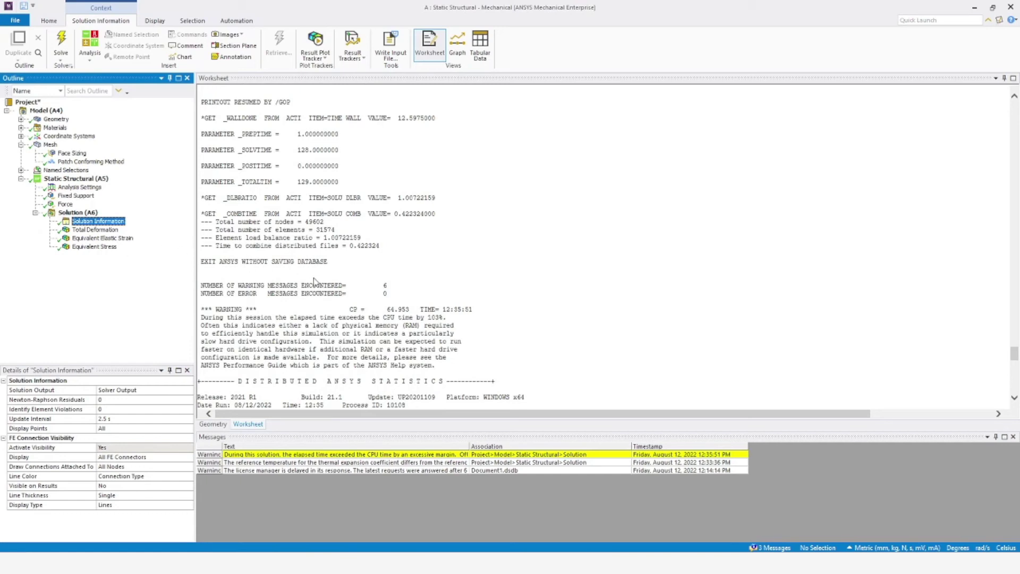
scroll(358, 297, down, 10)
scroll(358, 297, down, 8)
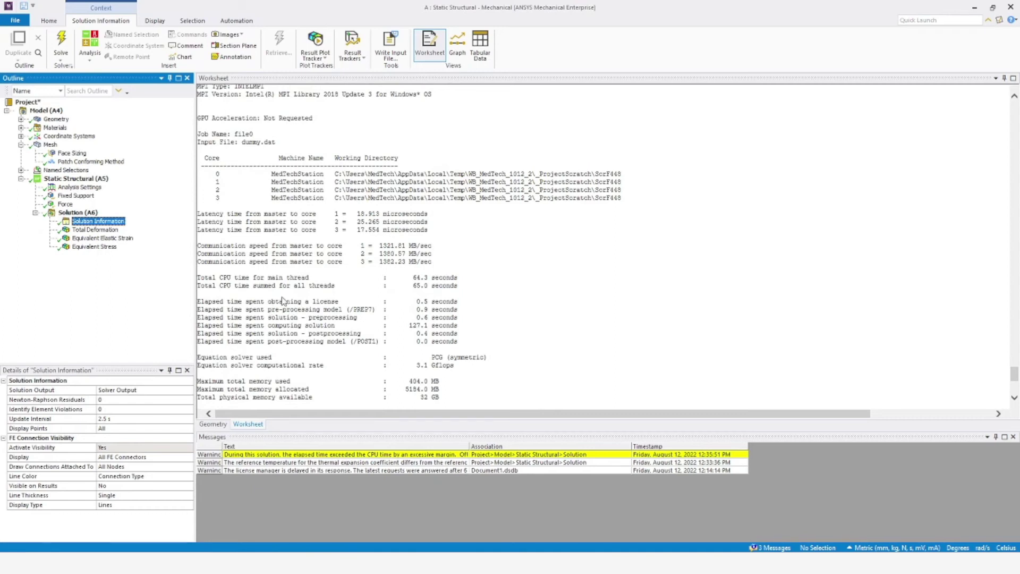
scroll(272, 297, down, 4)
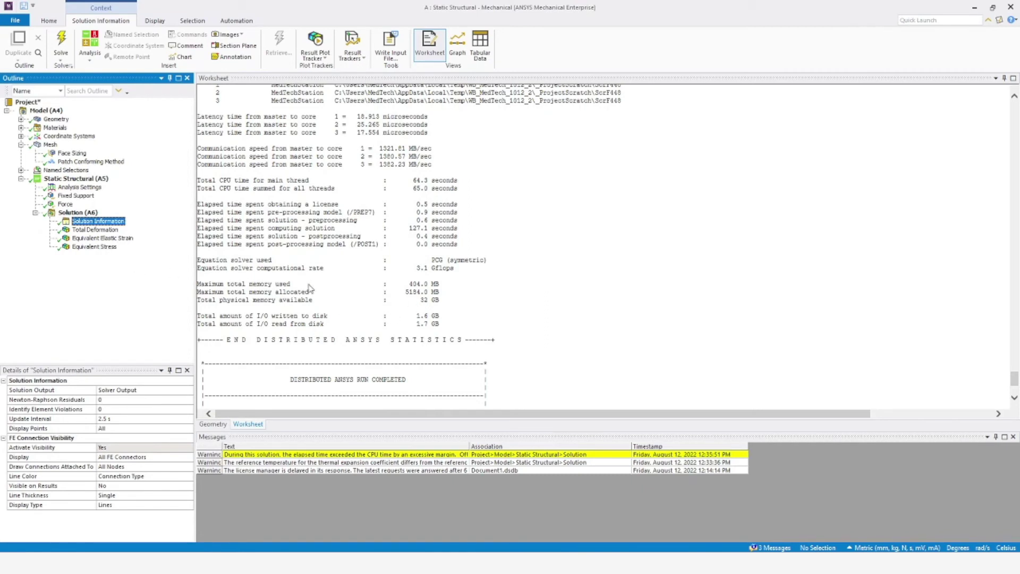
- Look at the Export options for Equivalent Stress, then close the menu without exporting
right_click(90, 247)
mouse_move(130, 265)
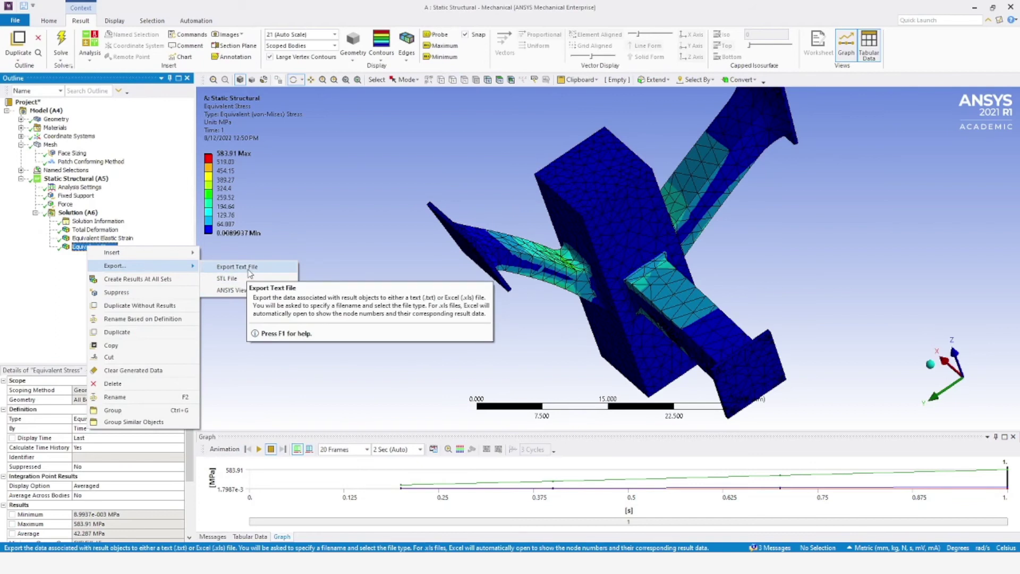
click(249, 267)
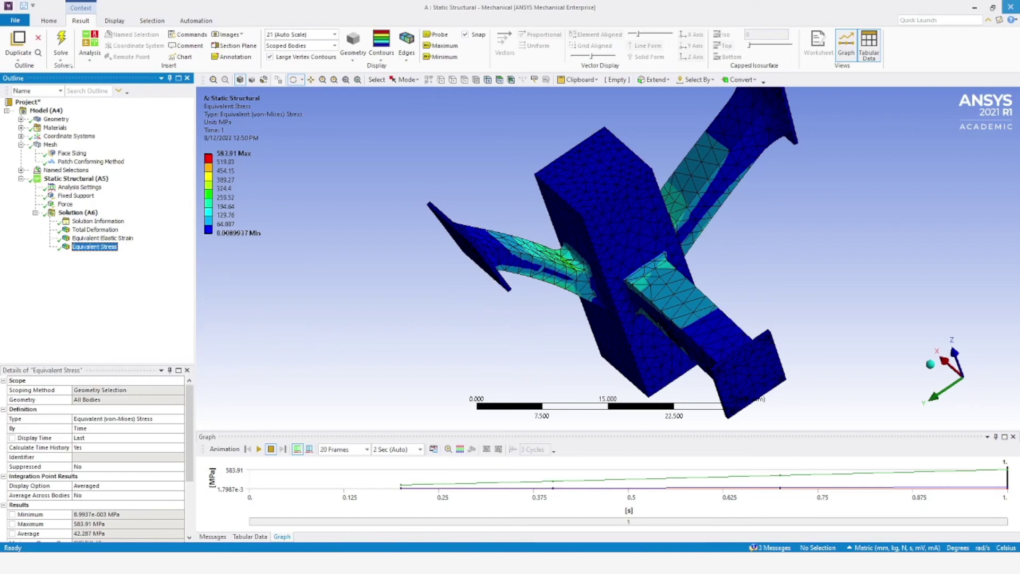
- Link a Topology Optimization system to Static Structural Solution cell A6, keeping the default name
click(561, 510)
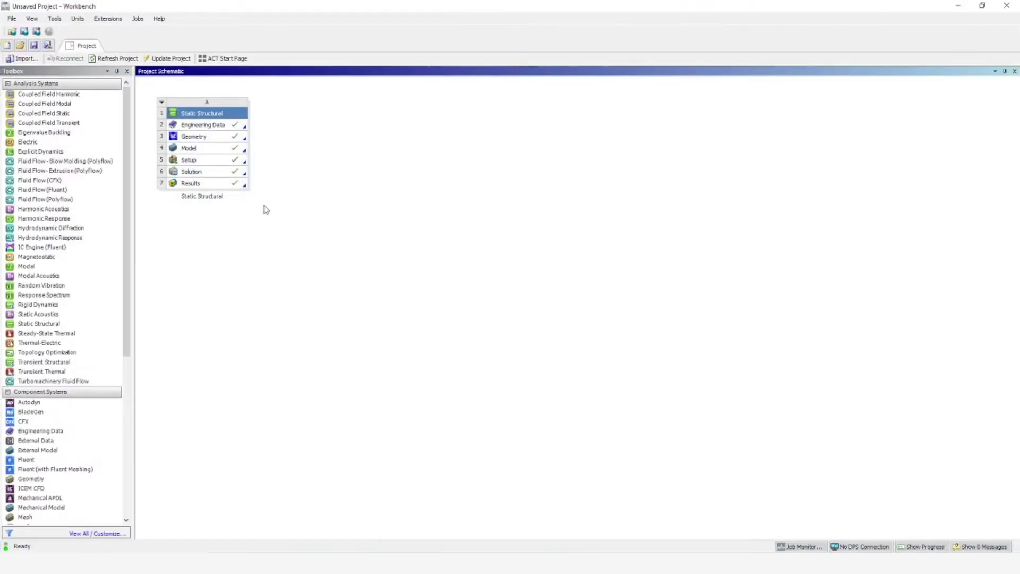
drag(59, 353, 239, 176)
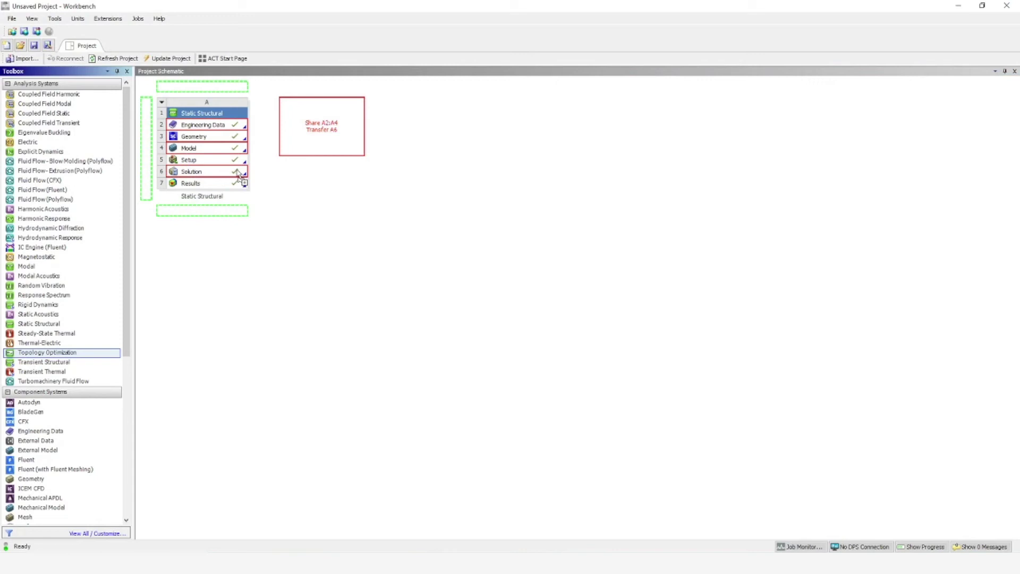
drag(239, 176, 237, 171)
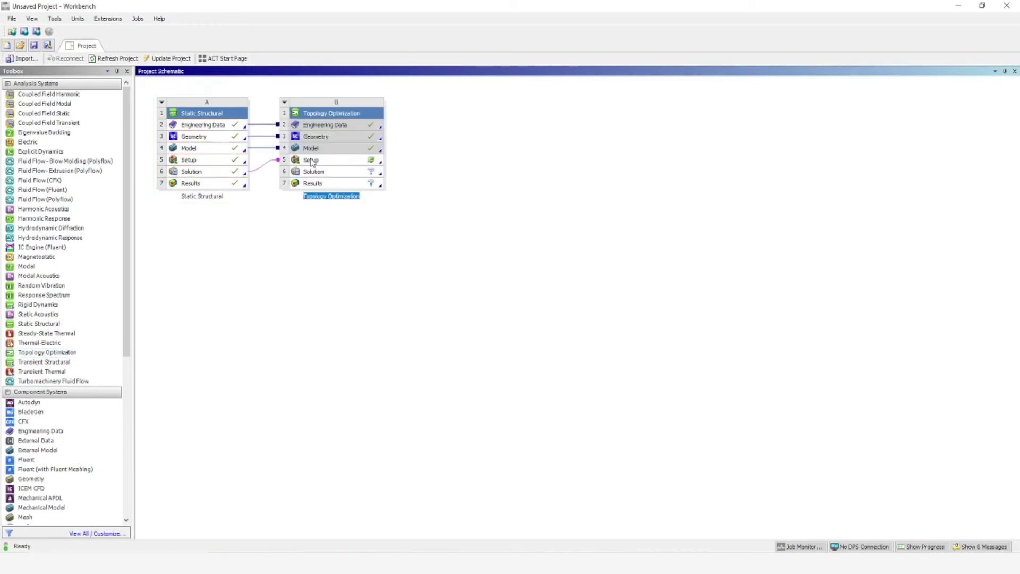
click(341, 239)
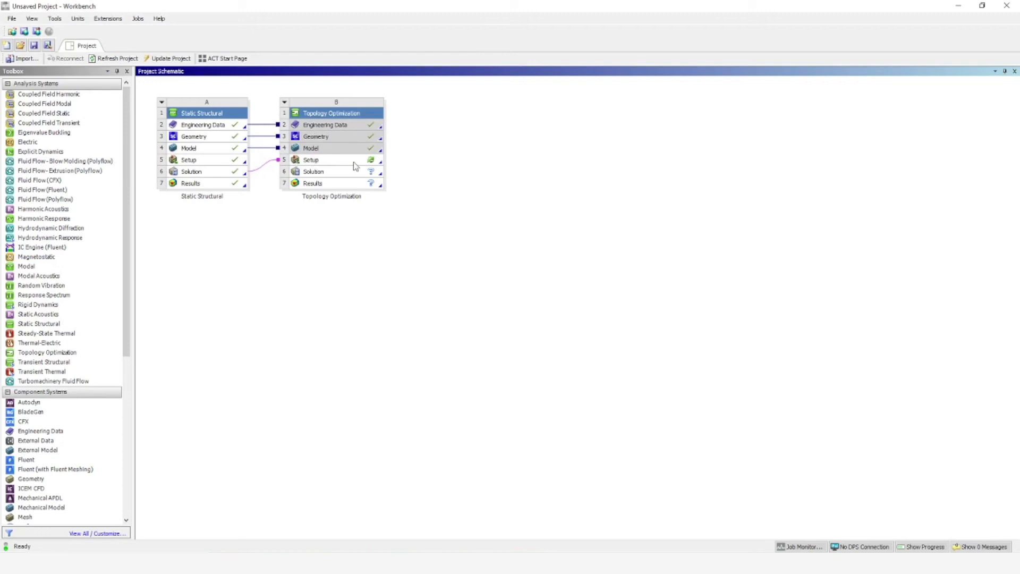
- Launch Mechanical from the Topology Optimization system's Setup cell (B5)
double_click(354, 162)
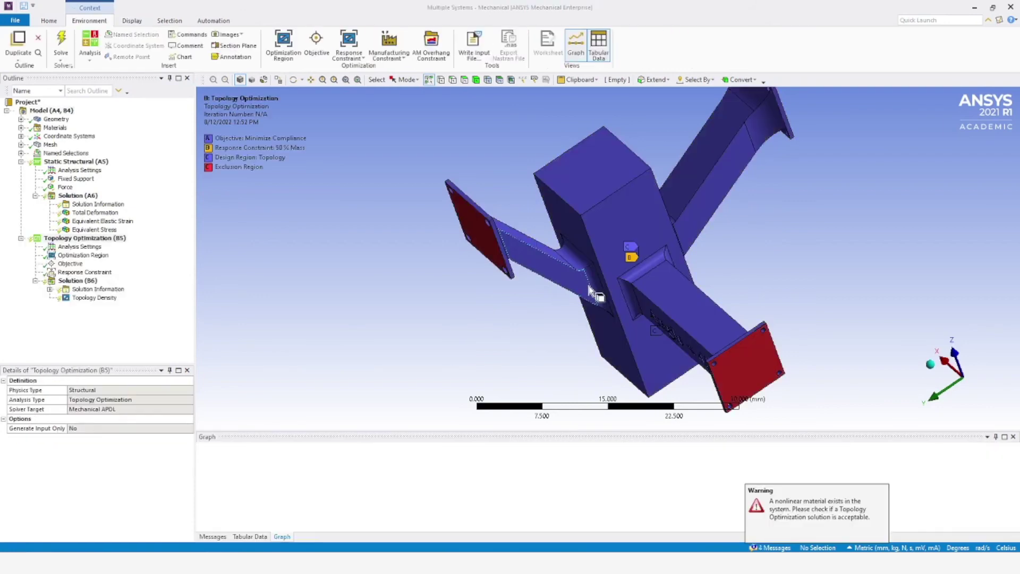
- Rotate the bracket model, then select Solution, Topology Optimization and its Analysis Settings in the Outline
middle_drag(560, 314, 603, 292)
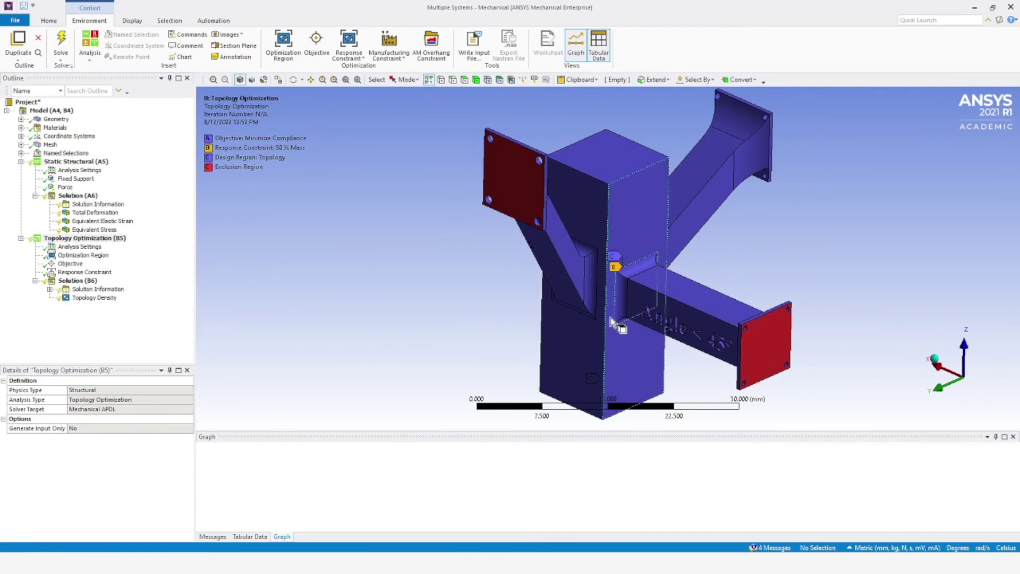
click(77, 280)
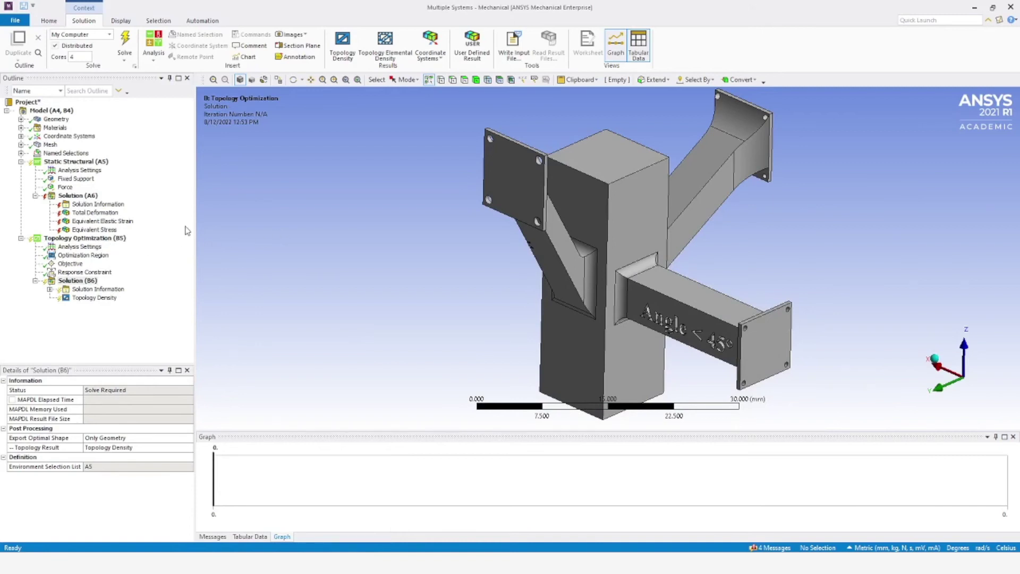
click(86, 239)
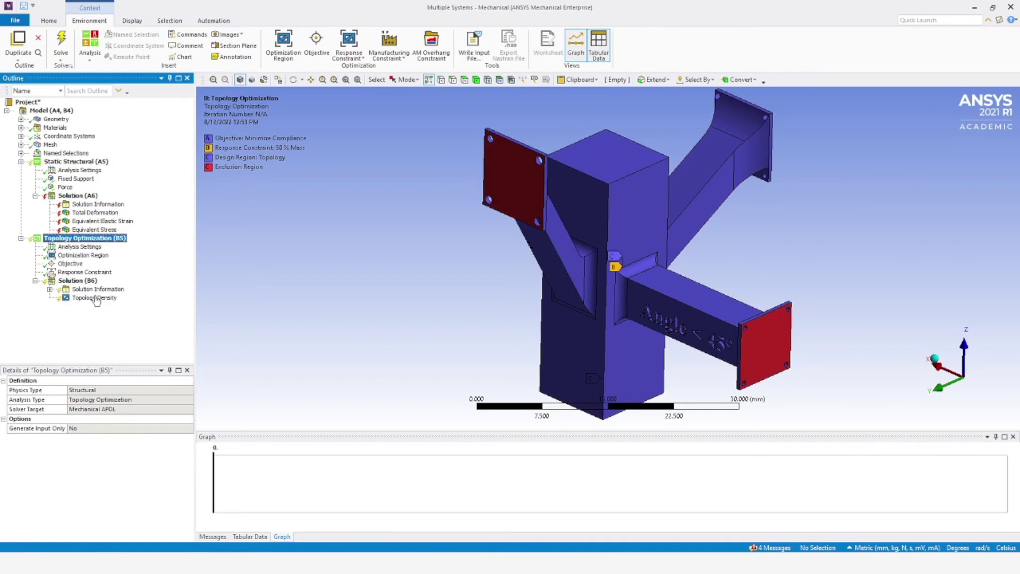
click(81, 247)
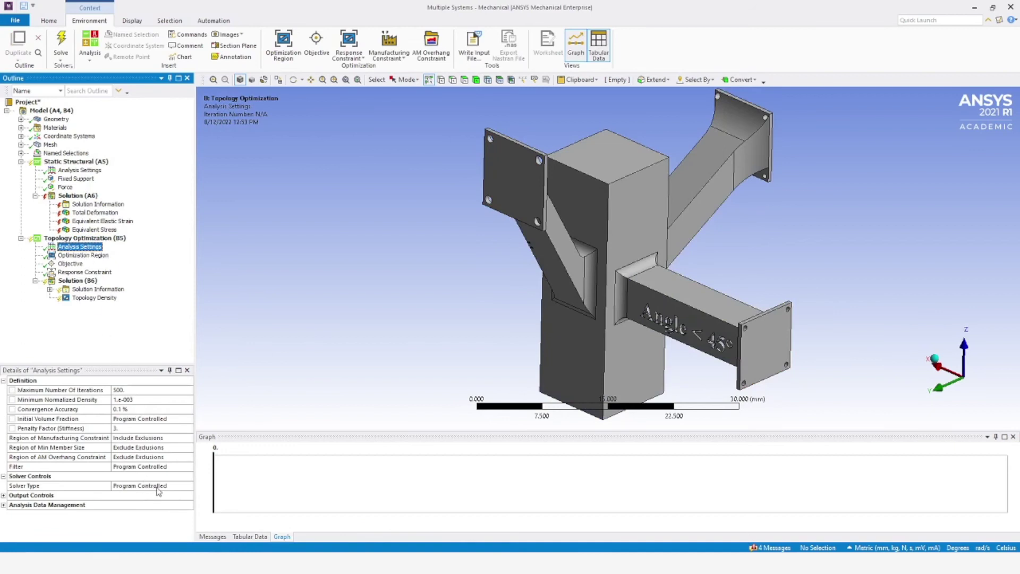
- Keep the Solver Type at Program Controlled
click(175, 486)
click(189, 485)
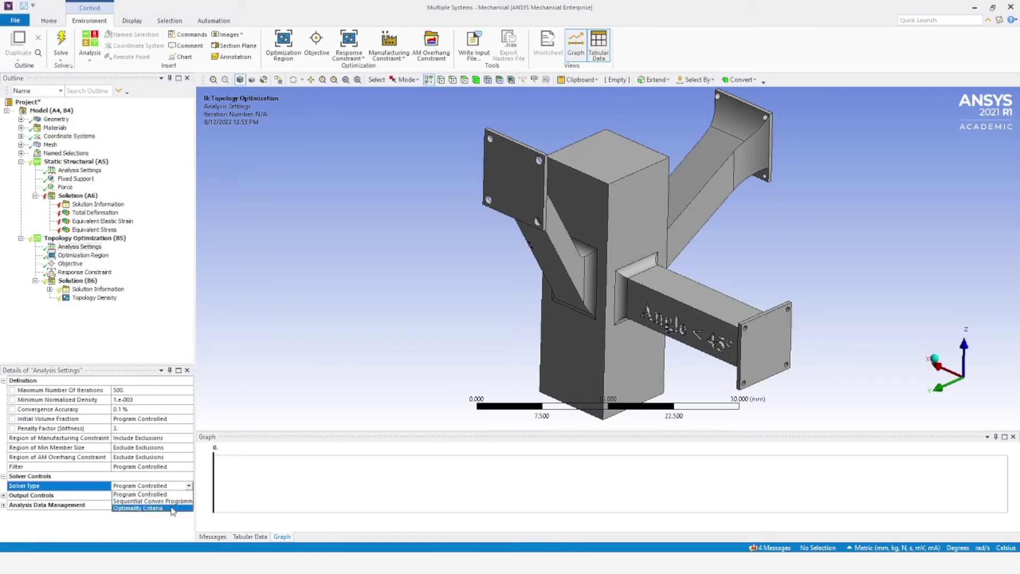
click(204, 417)
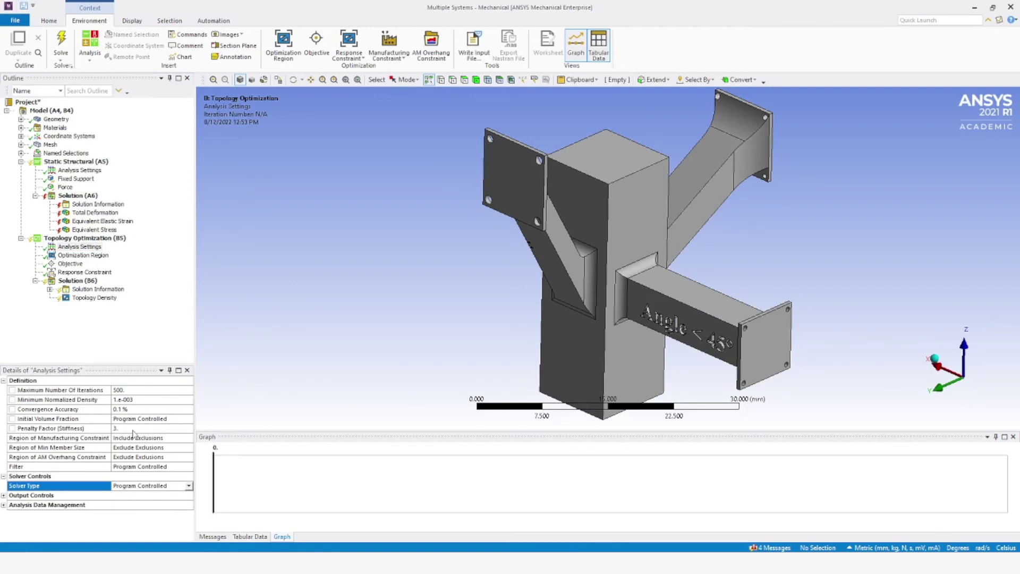
- Set Maximum Number Of Iterations to 100, then select the Optimization Region
click(129, 390)
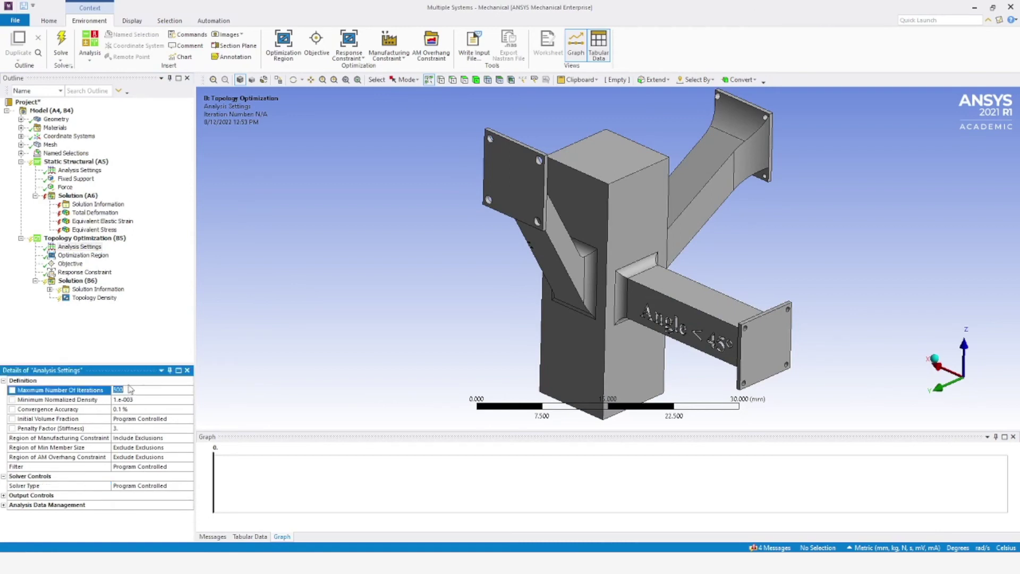
text(10)
key(Return)
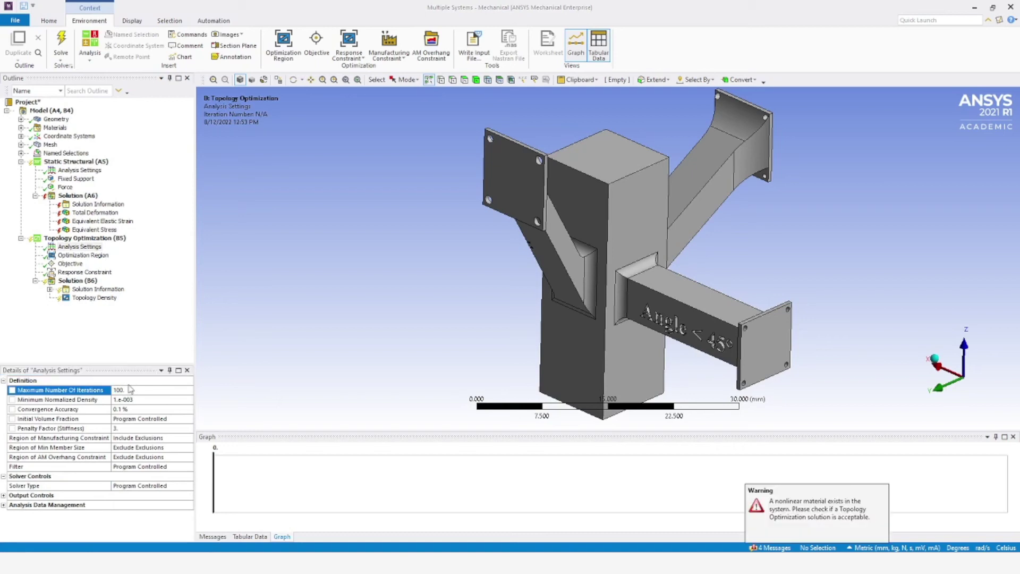
click(127, 349)
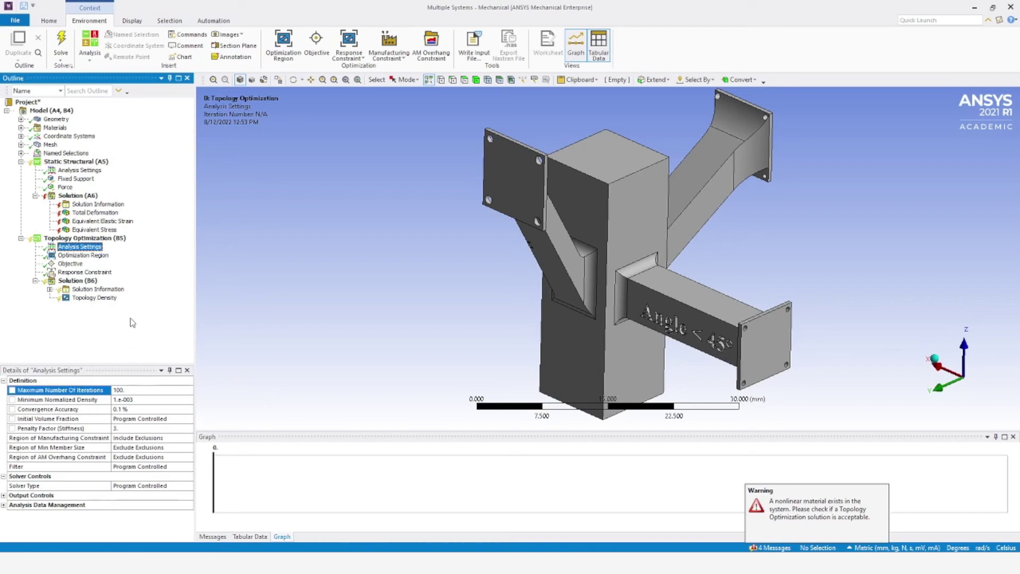
click(86, 256)
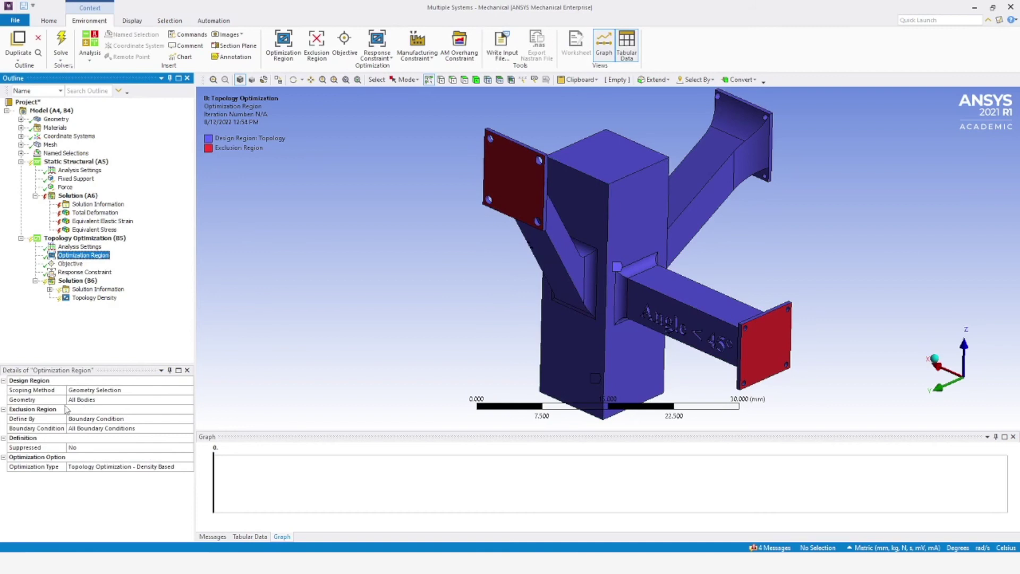
click(84, 402)
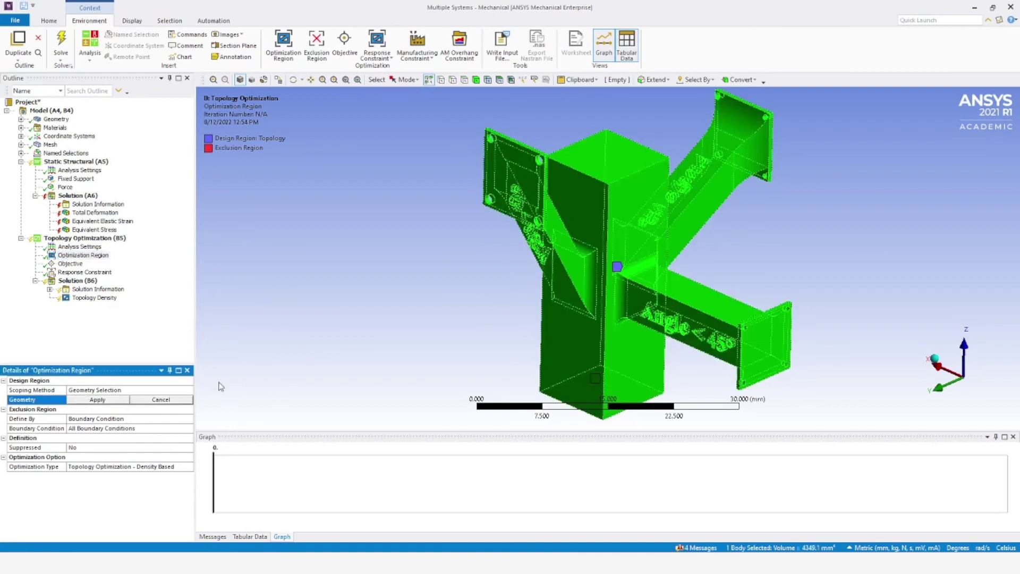
click(109, 399)
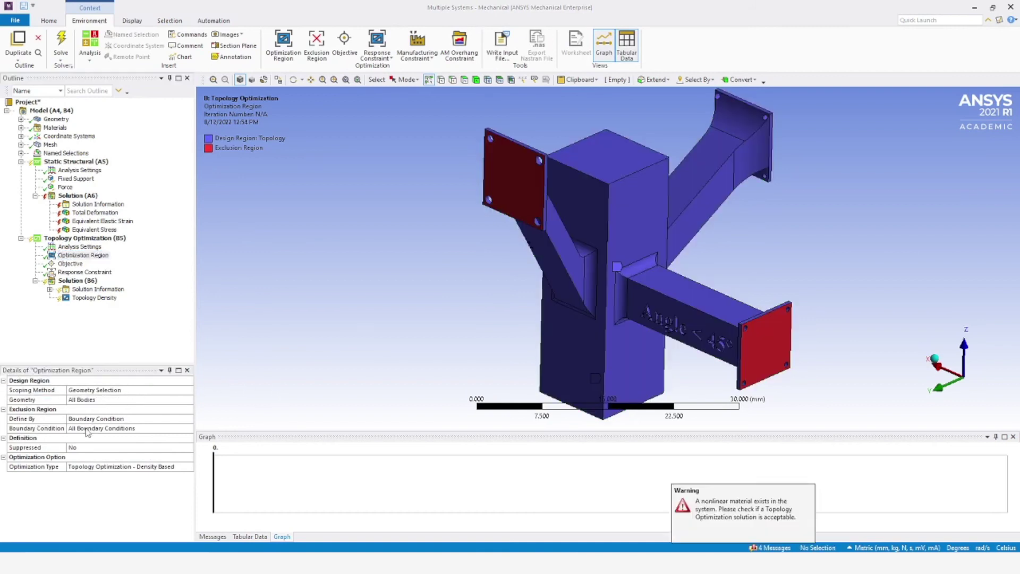
click(129, 430)
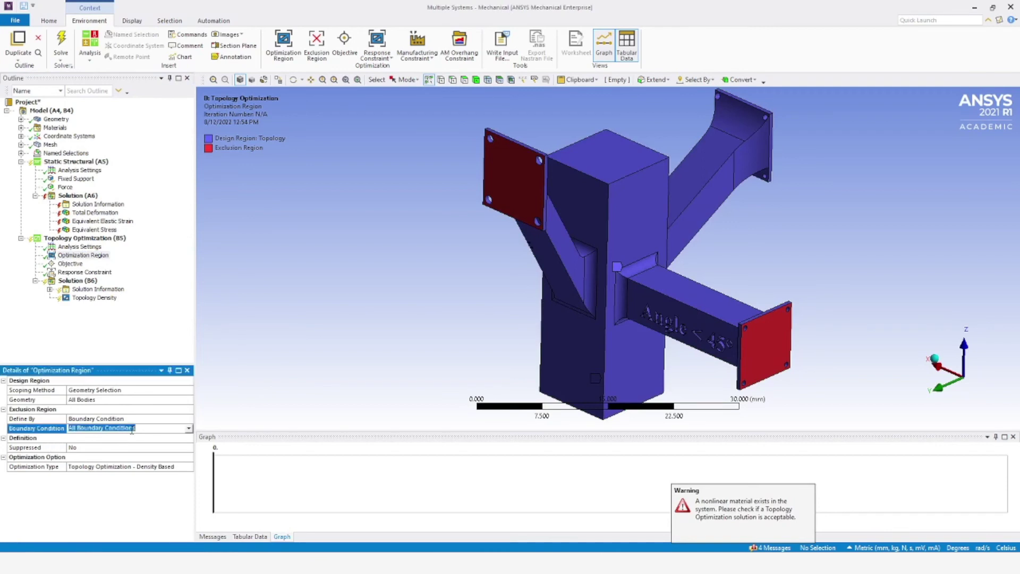
click(189, 429)
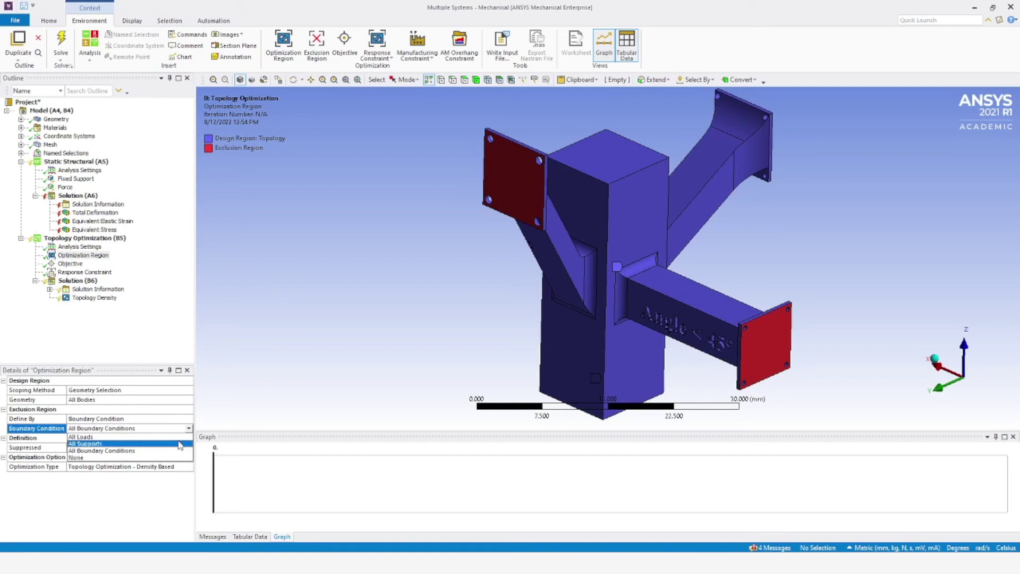
click(264, 383)
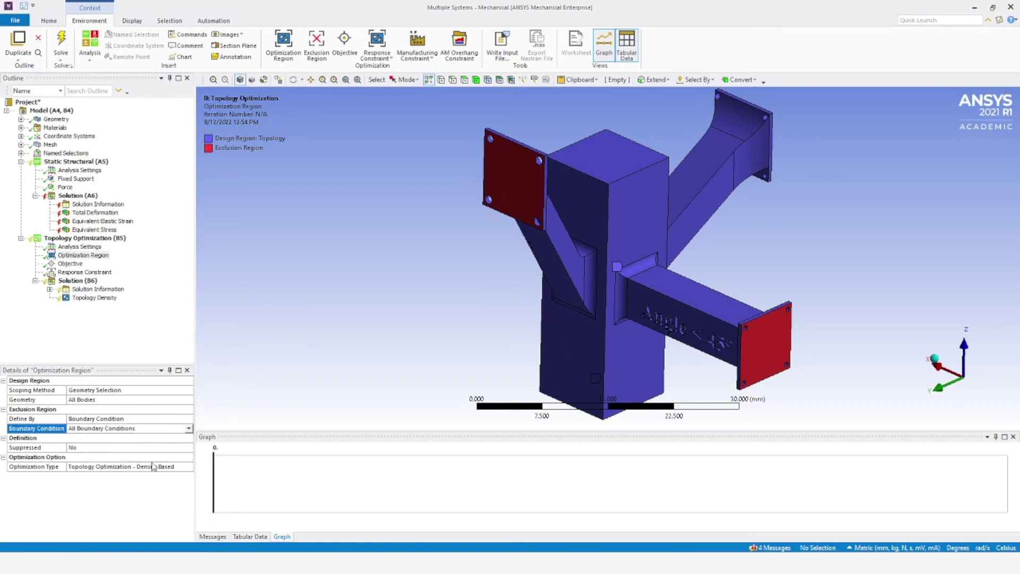
click(171, 467)
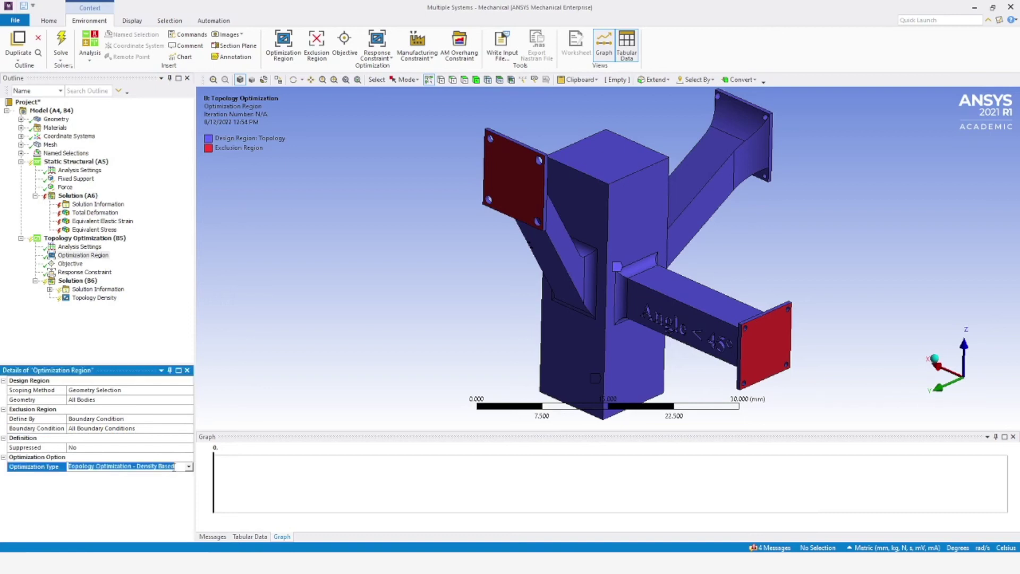
click(189, 467)
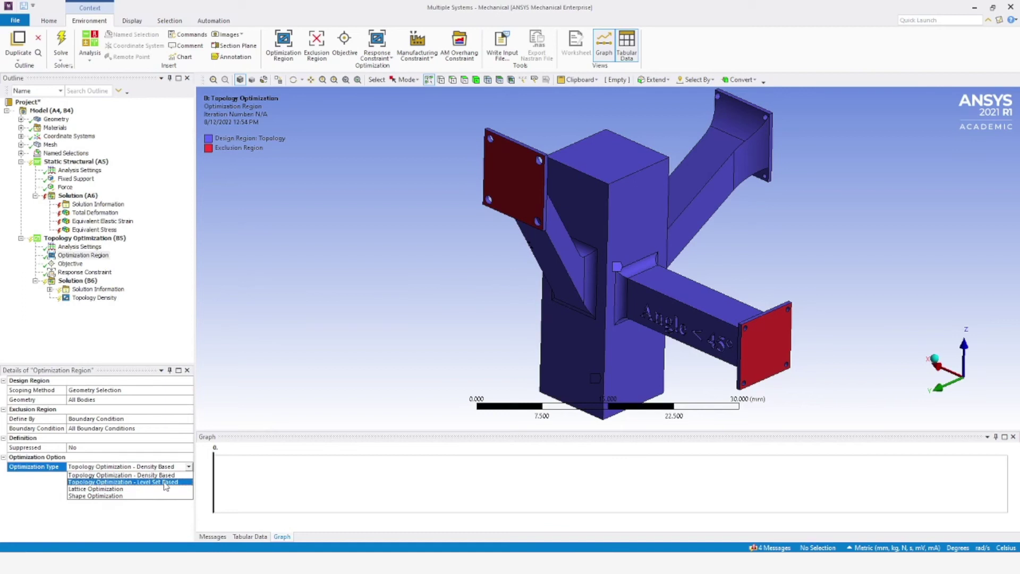
click(225, 405)
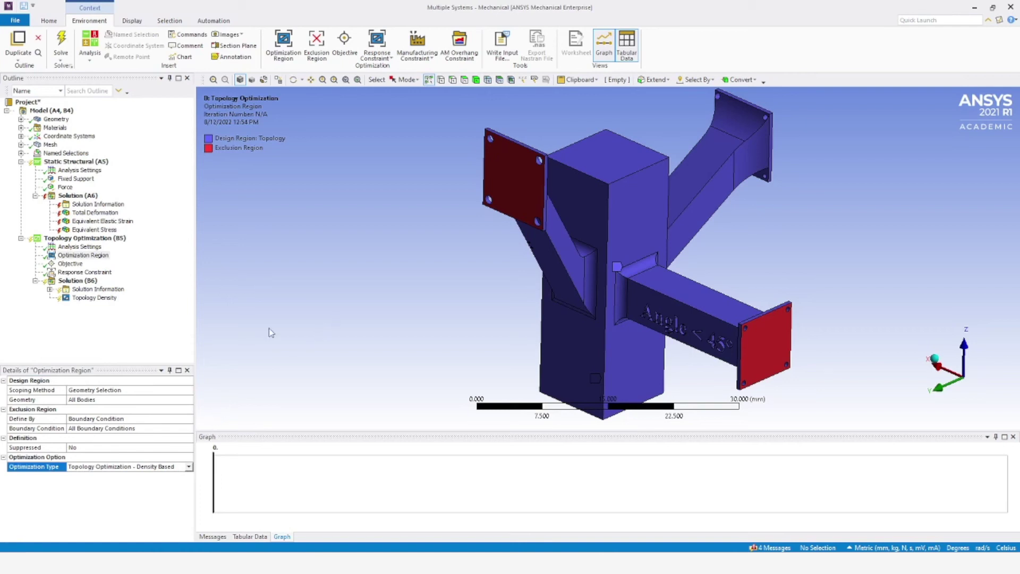
click(141, 325)
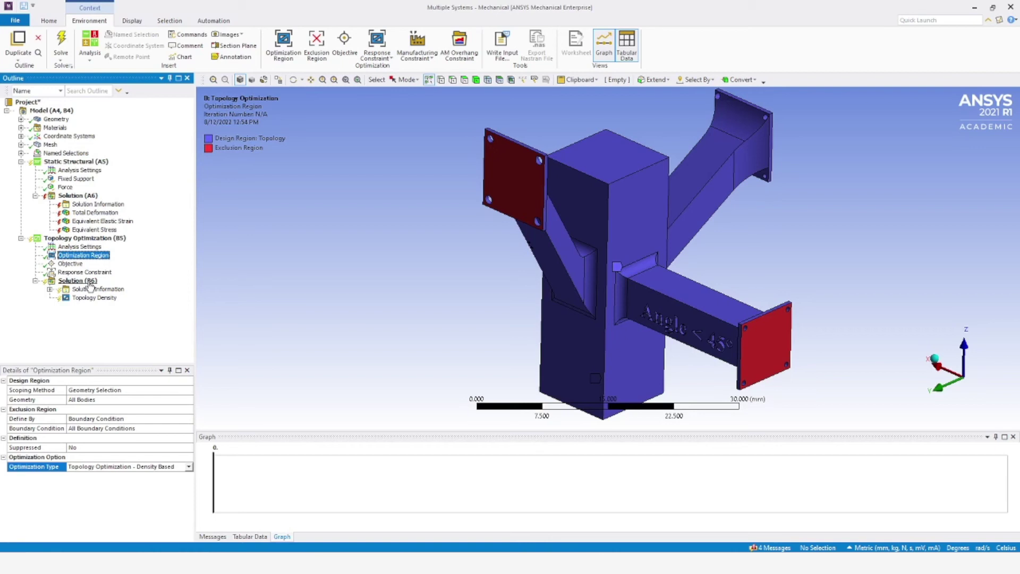
- Solve the topology optimization from the Solution (B6) context menu
click(248, 274)
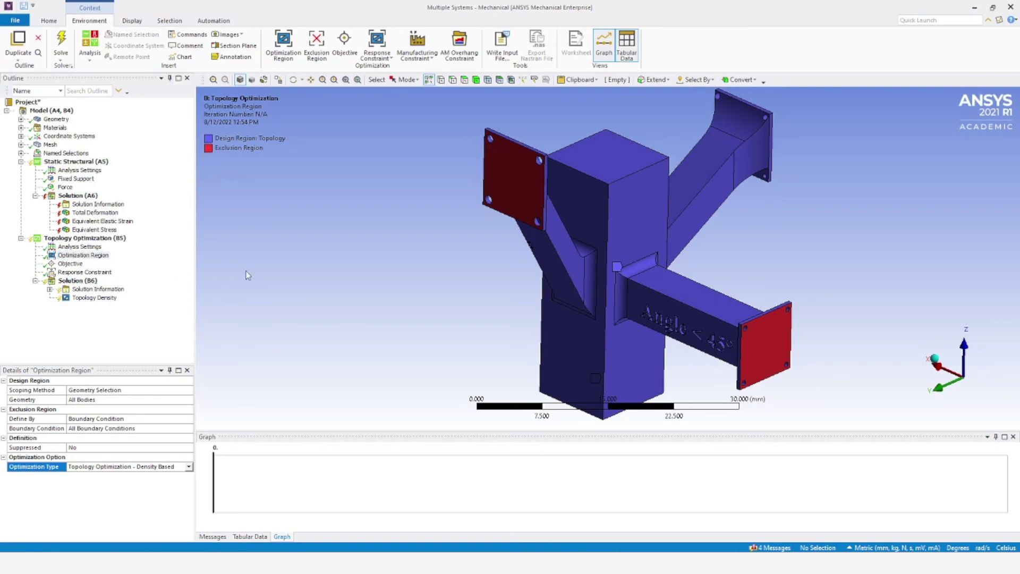
right_click(90, 282)
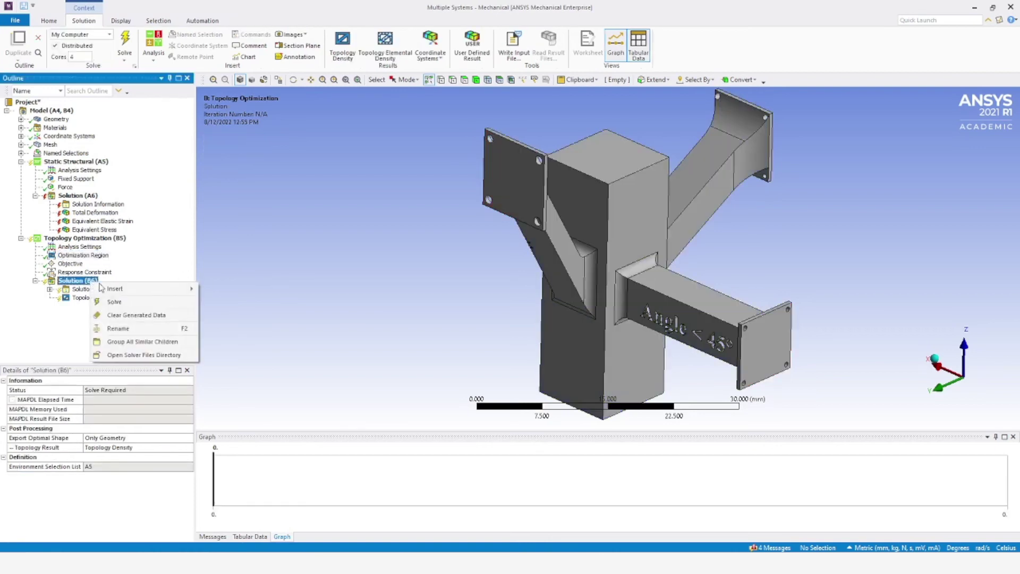
click(148, 302)
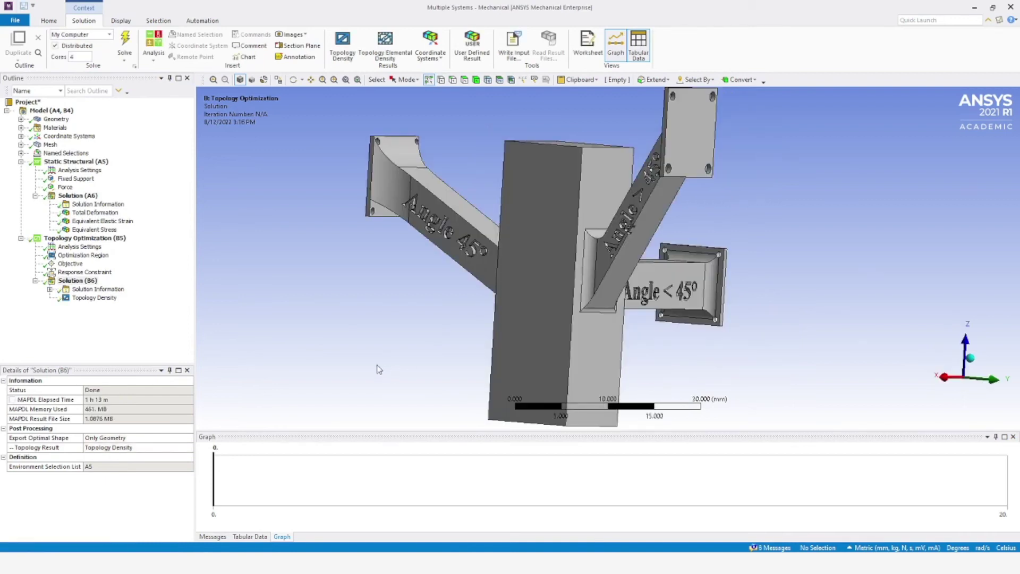
- Show the Topology Density result and rotate it with the undeformed model overlaid
click(87, 301)
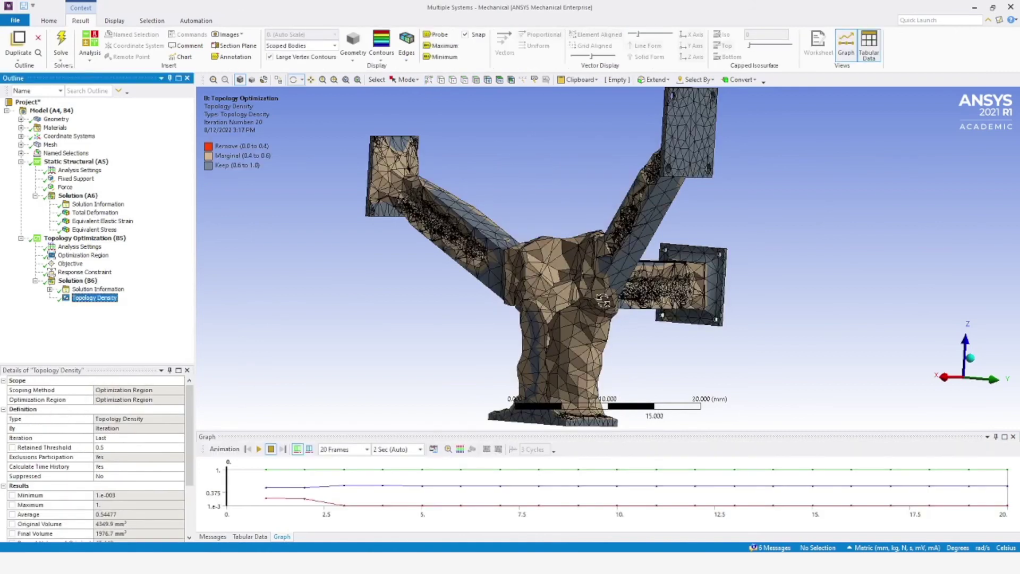
drag(591, 317, 539, 319)
drag(604, 238, 707, 329)
scroll(706, 329, down, 1)
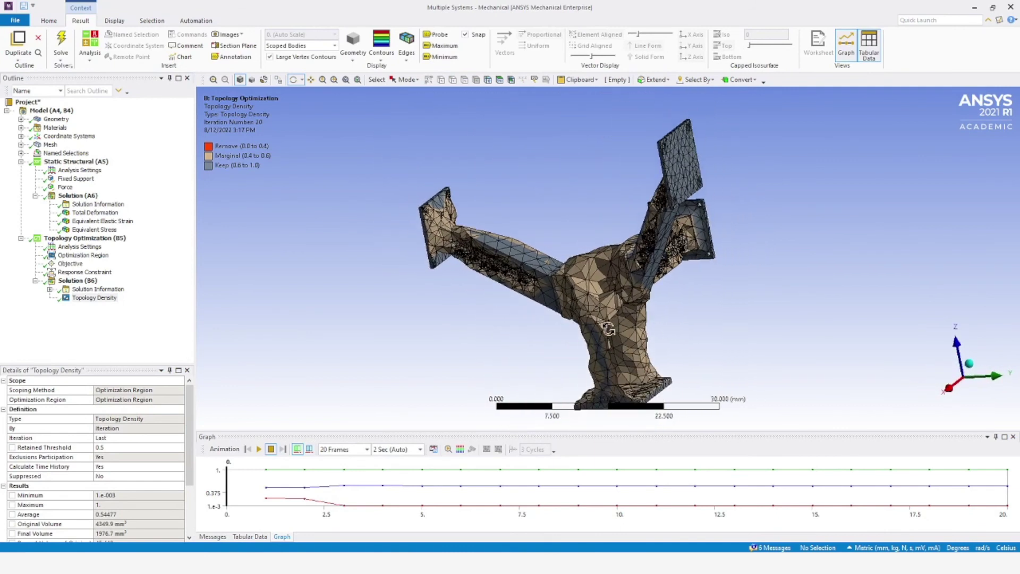
click(410, 62)
click(416, 92)
drag(526, 228, 638, 218)
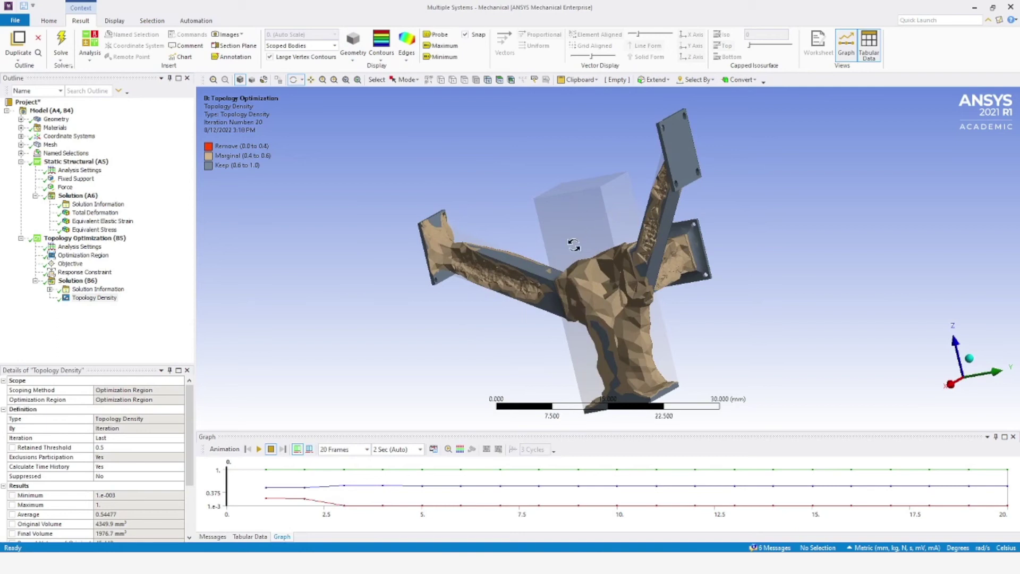
- Orbit the density result to other sides, leaving the Edges options unchanged
click(406, 51)
click(419, 108)
drag(577, 234, 578, 300)
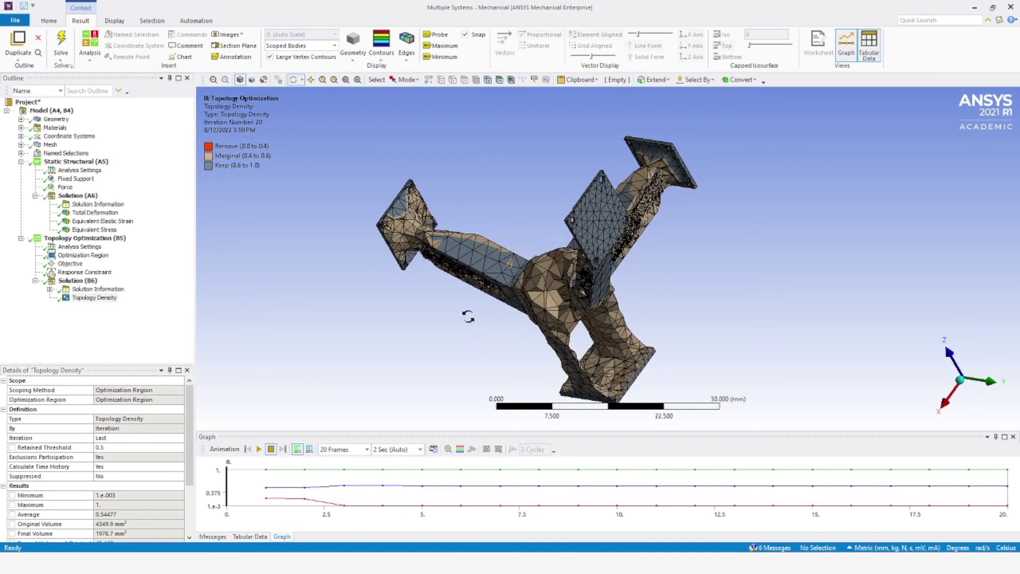
drag(547, 276, 643, 245)
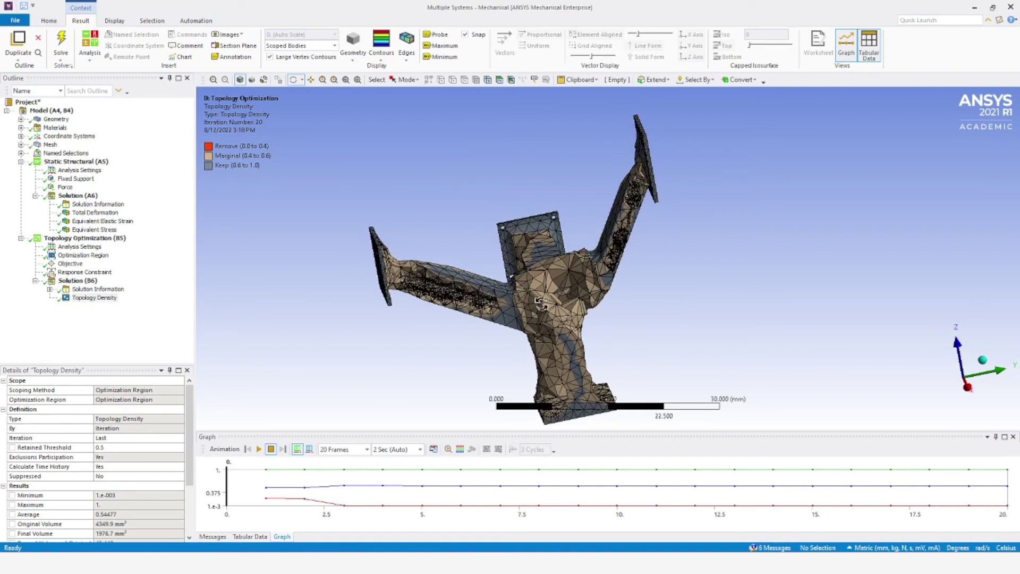
drag(540, 303, 551, 202)
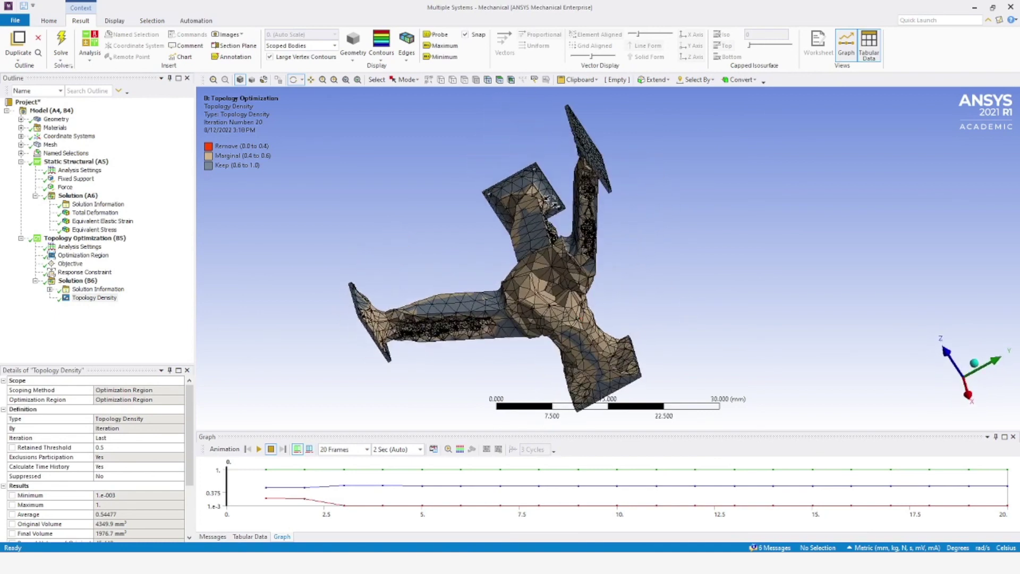
click(406, 61)
click(344, 155)
right_click(96, 298)
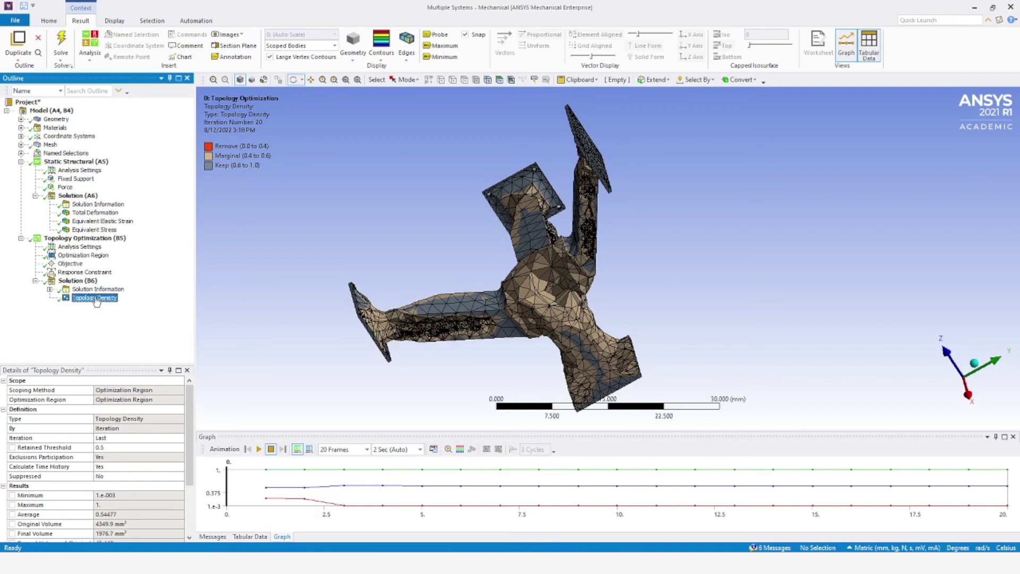
mouse_move(155, 318)
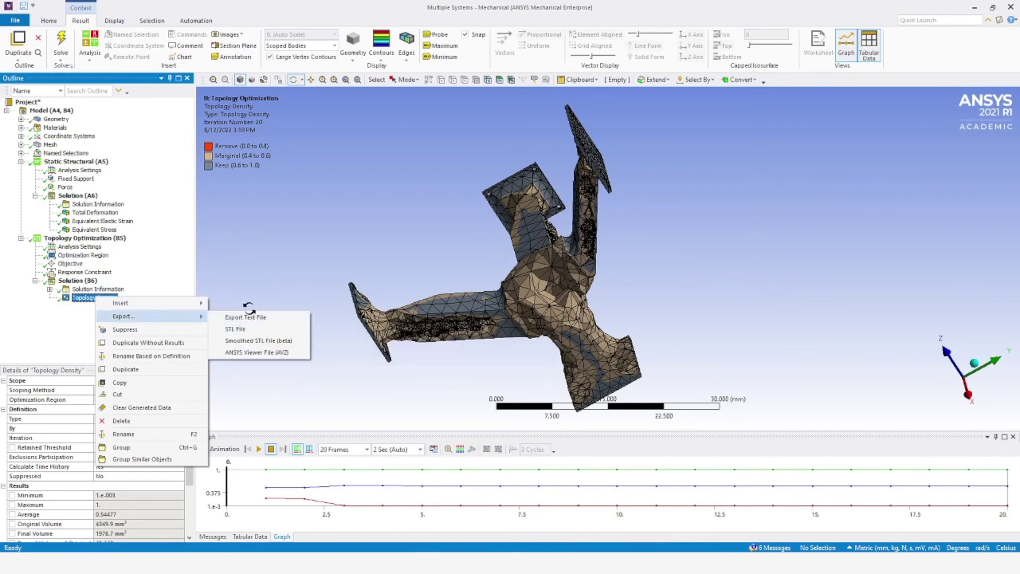
click(260, 340)
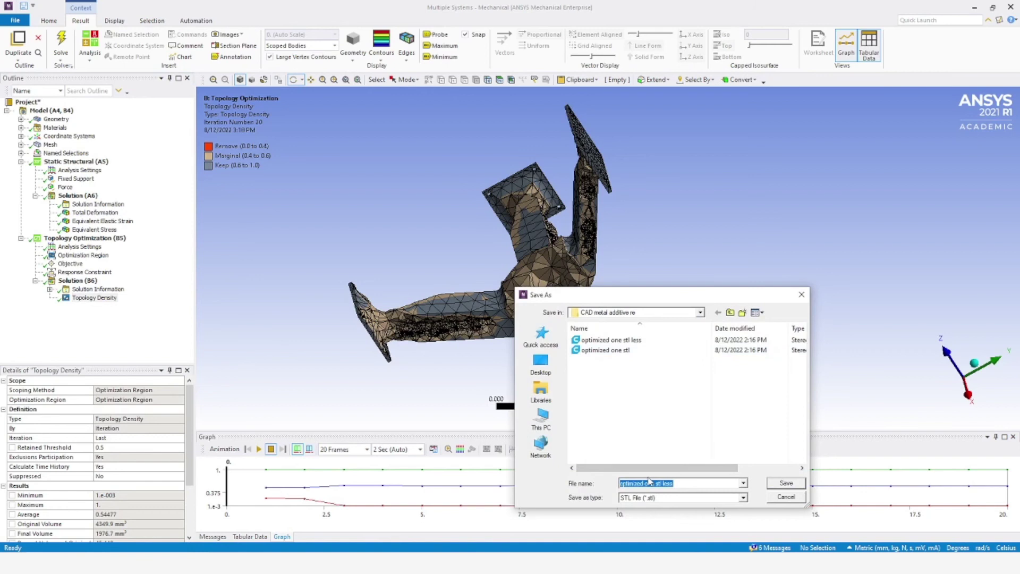
click(785, 483)
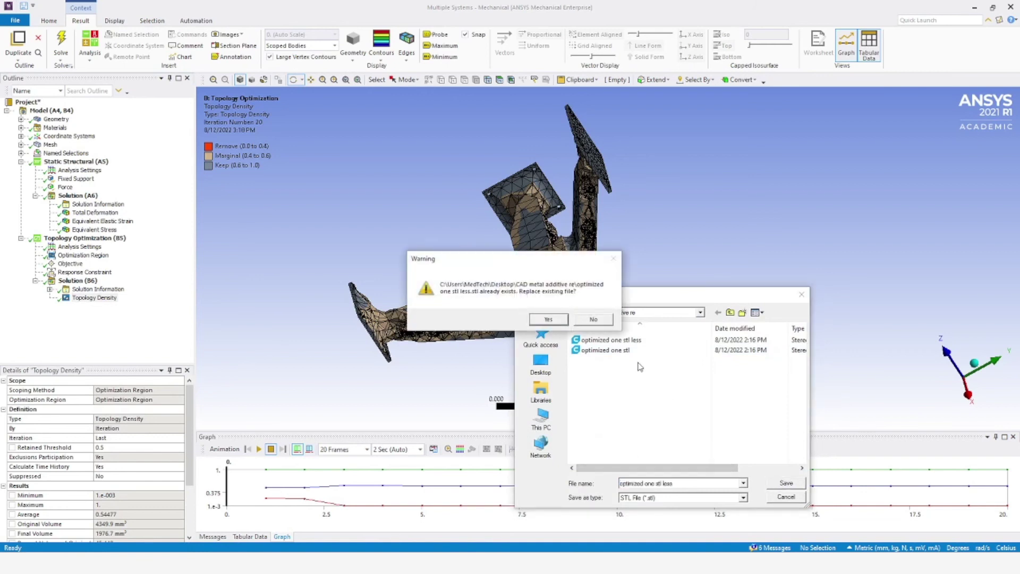
click(593, 320)
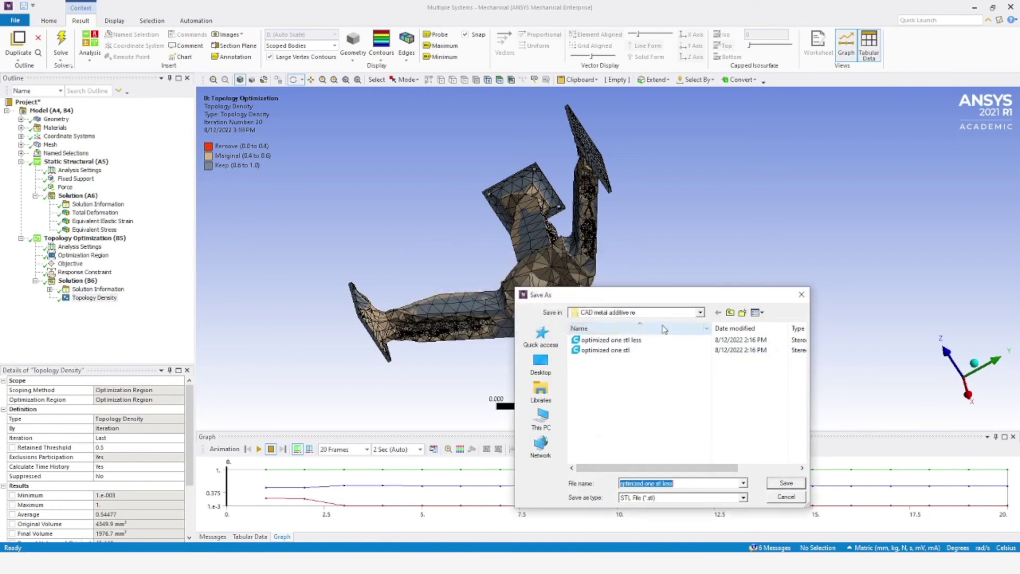
click(801, 294)
right_click(86, 297)
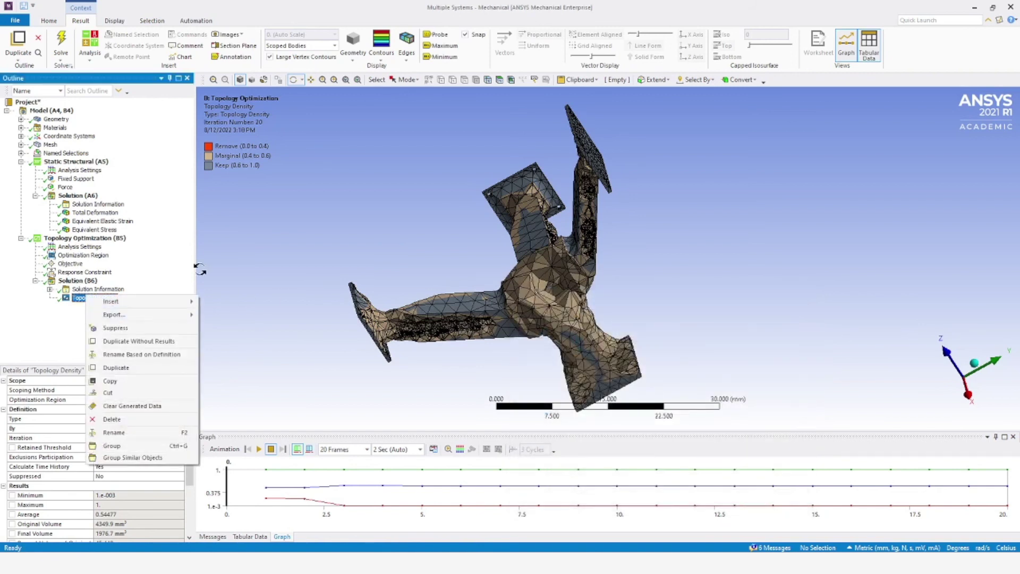
click(228, 260)
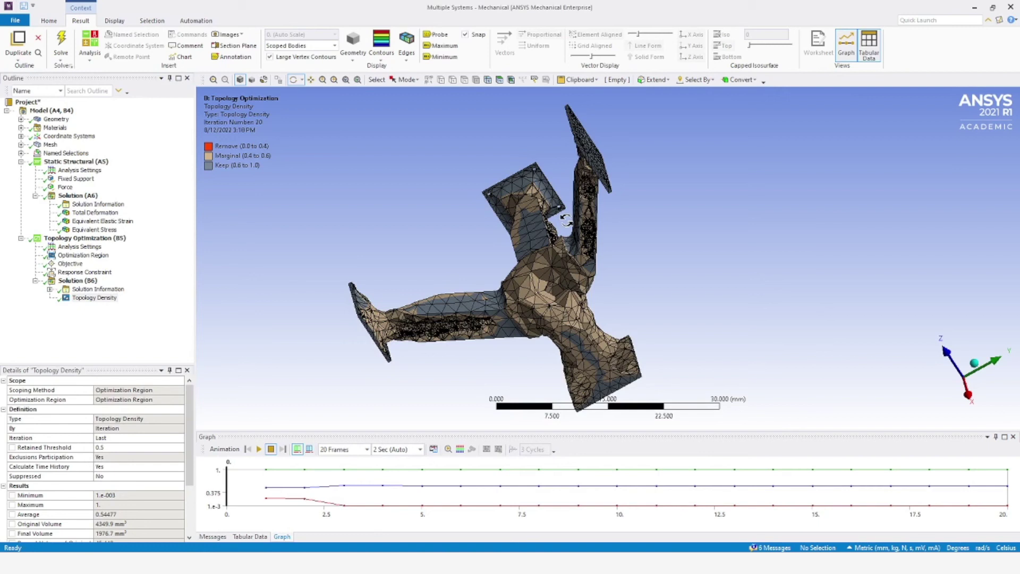
scroll(571, 307, up, 2)
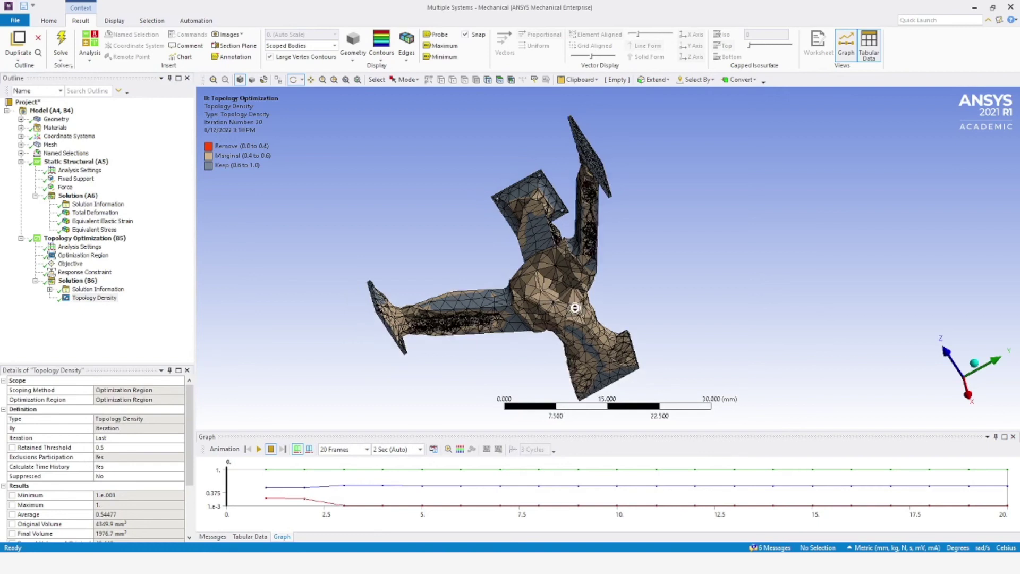
drag(575, 308, 575, 333)
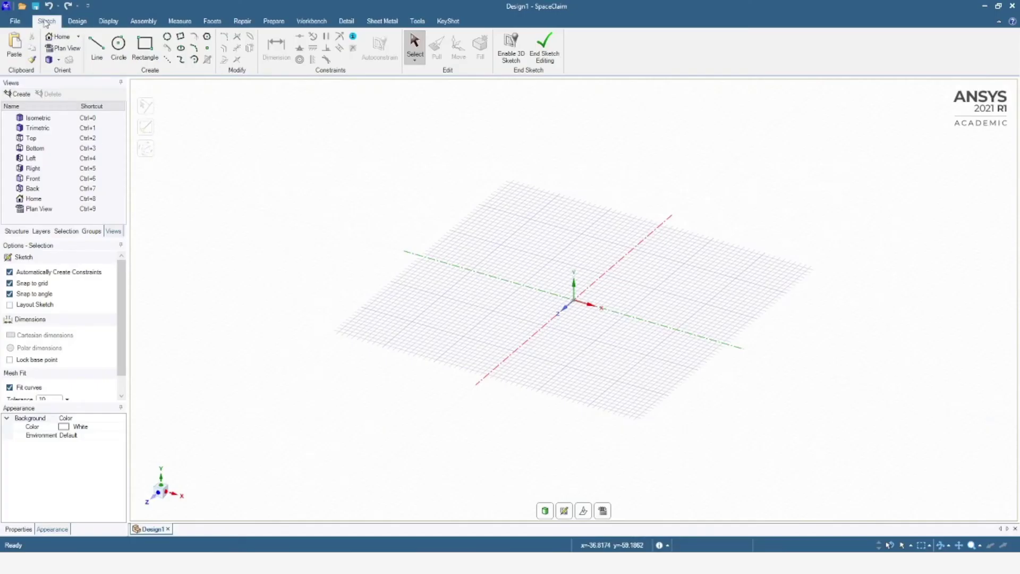
- Open 'optimized one stl' from Desktop\CAD metal additive re using the All Files (*.*) filter
click(15, 21)
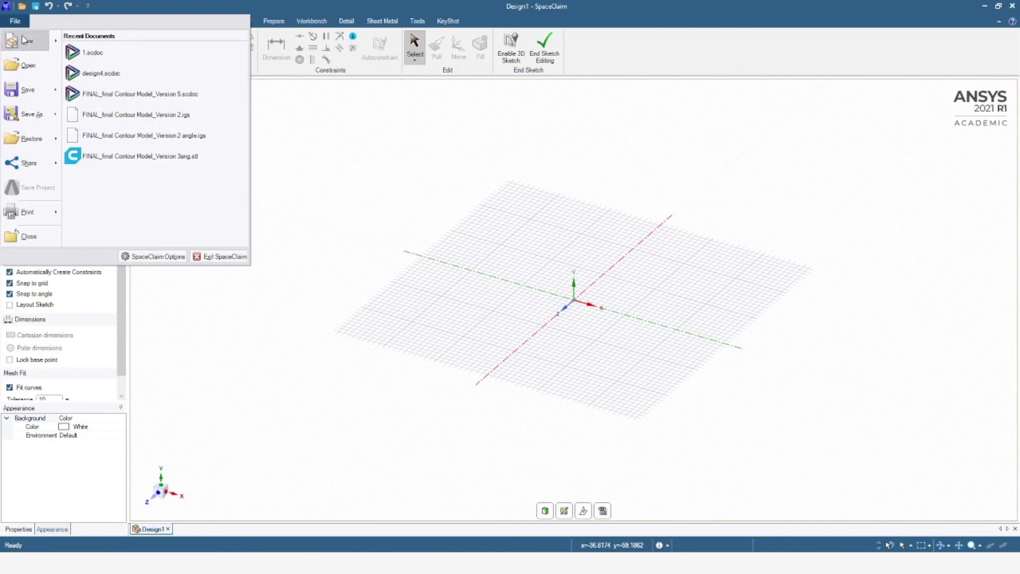
click(27, 67)
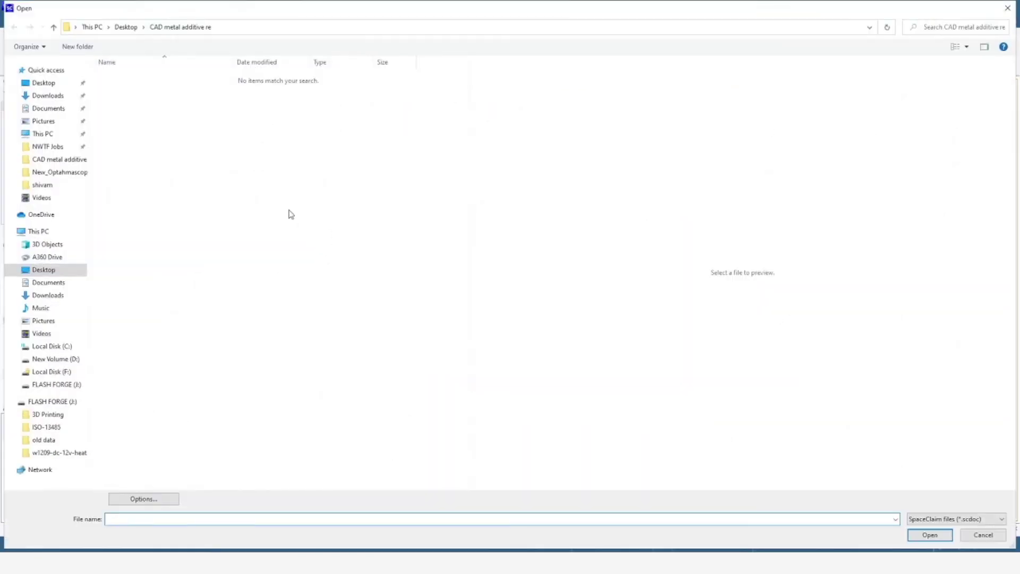
click(60, 269)
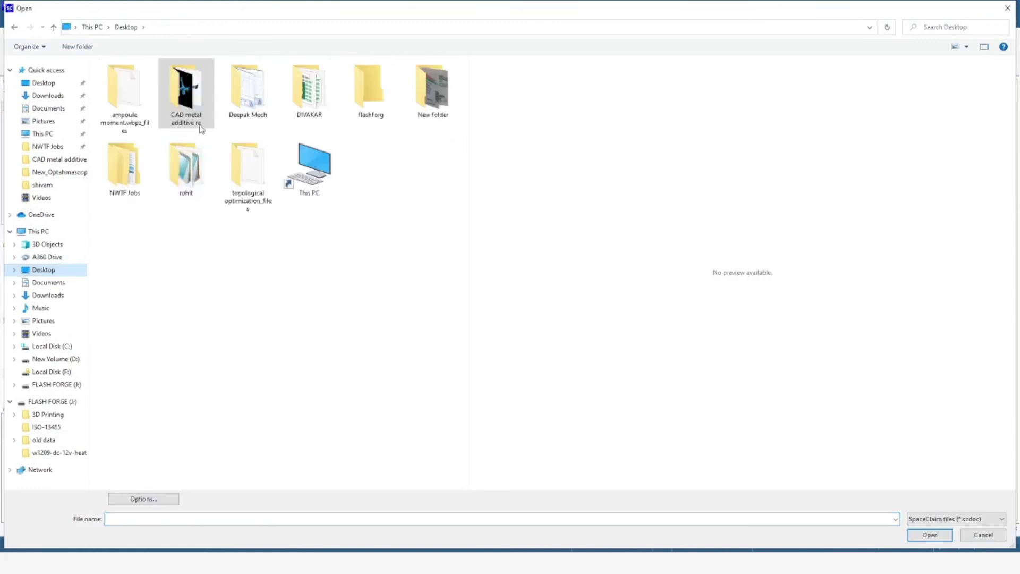
double_click(203, 115)
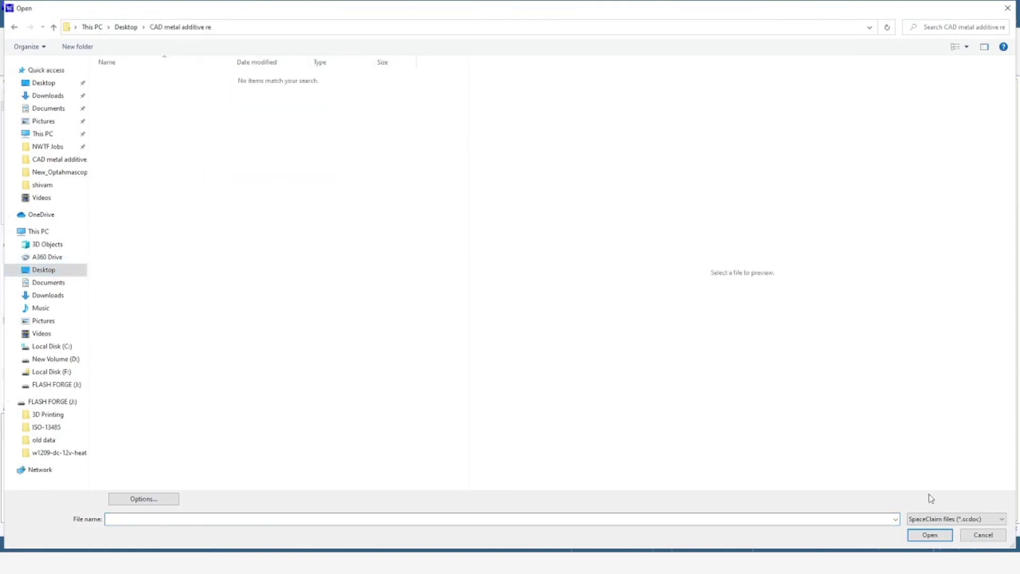
click(960, 519)
scroll(934, 494, down, 2)
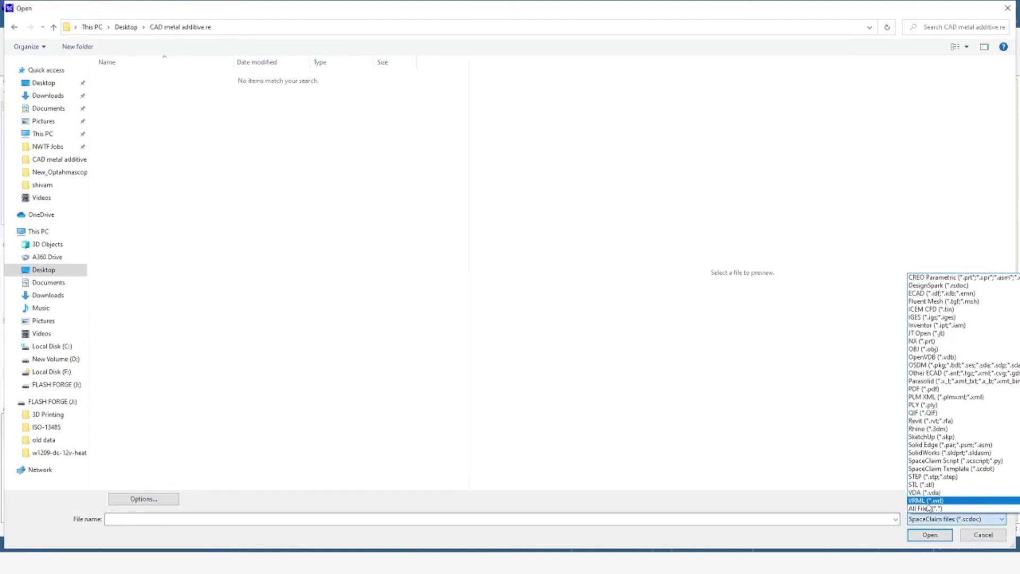
click(927, 508)
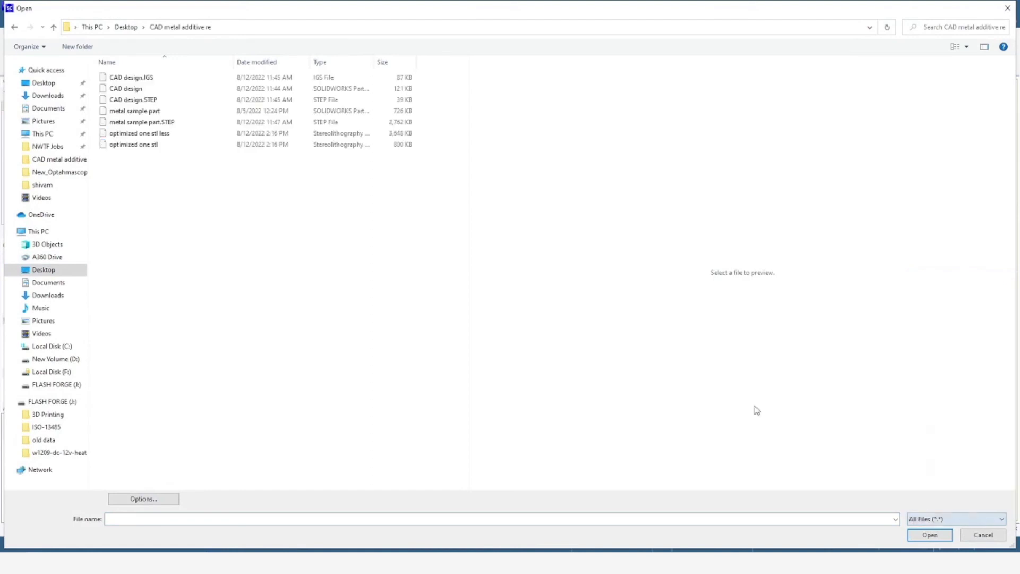
click(157, 144)
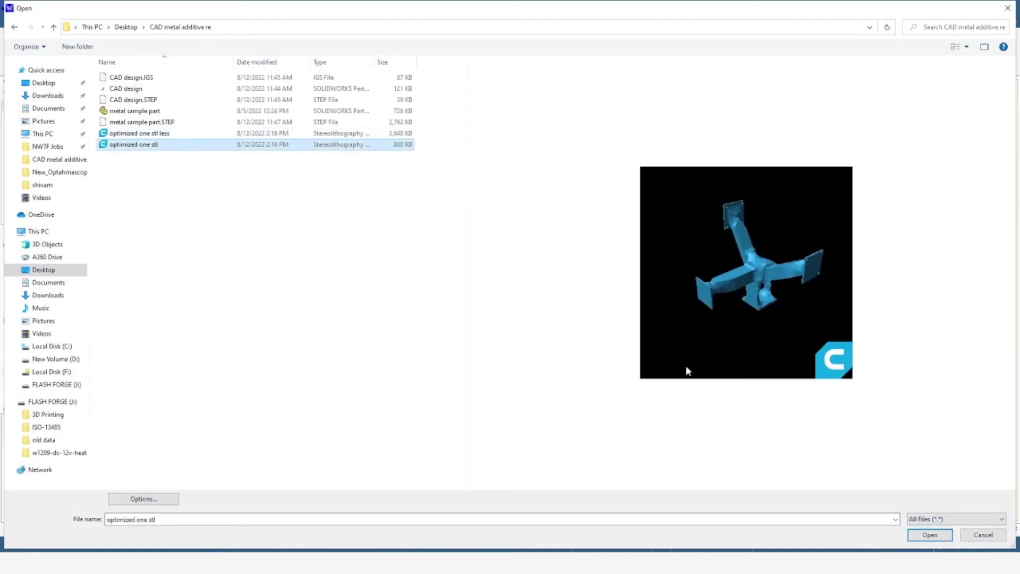
click(929, 535)
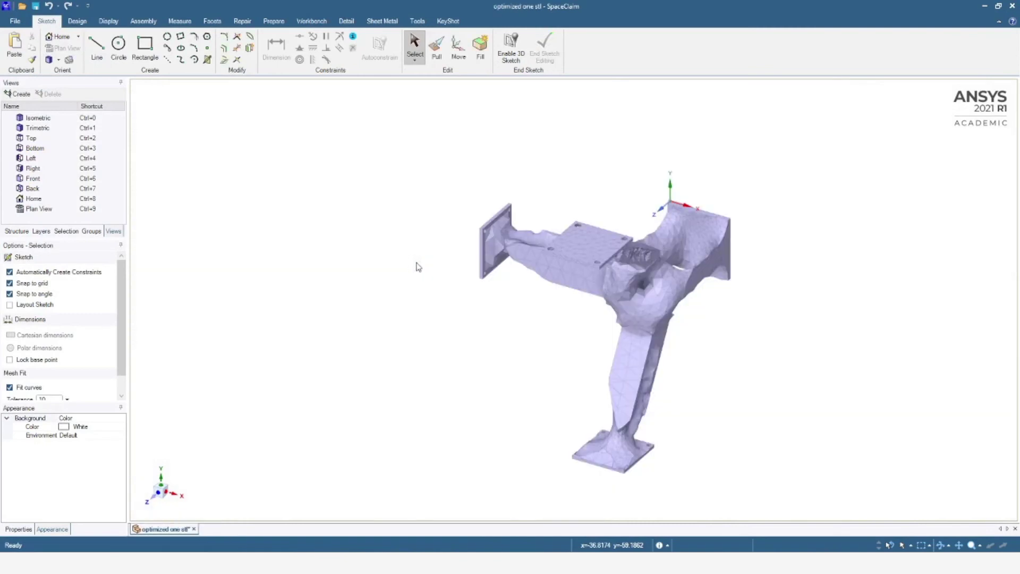
- Orbit the faceted bracket mesh, then enter Sketch Mode from the Design tab
middle_drag(660, 325, 593, 273)
middle_drag(556, 226, 554, 250)
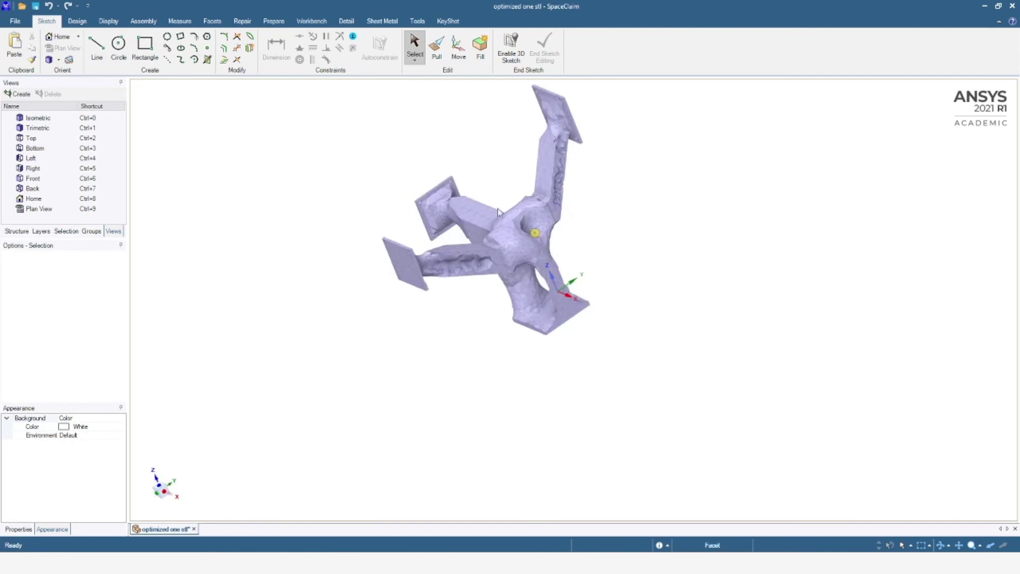
mouse_move(549, 275)
middle_down()
mouse_move(517, 276)
mouse_move(555, 278)
mouse_move(515, 240)
mouse_move(568, 260)
middle_up()
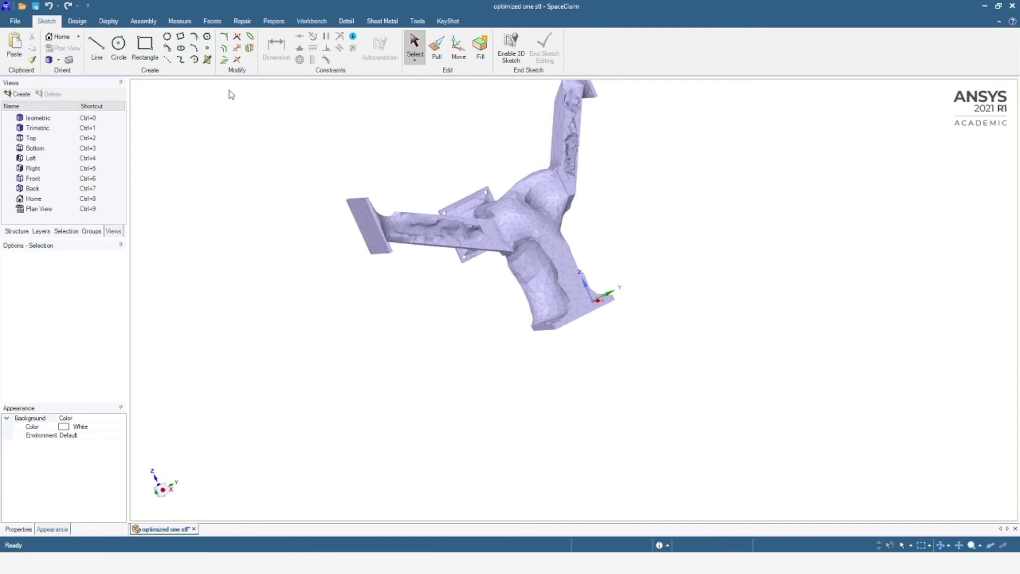
click(77, 20)
click(130, 40)
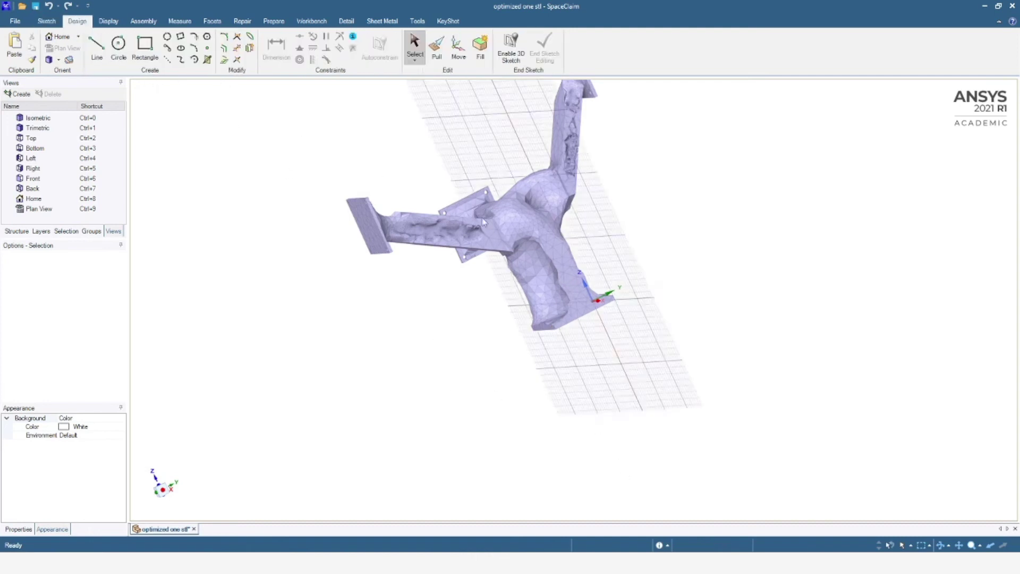
- Place a sketch plane on the mesh, offset it 9.66 mm, view it flat, and start a line
click(484, 222)
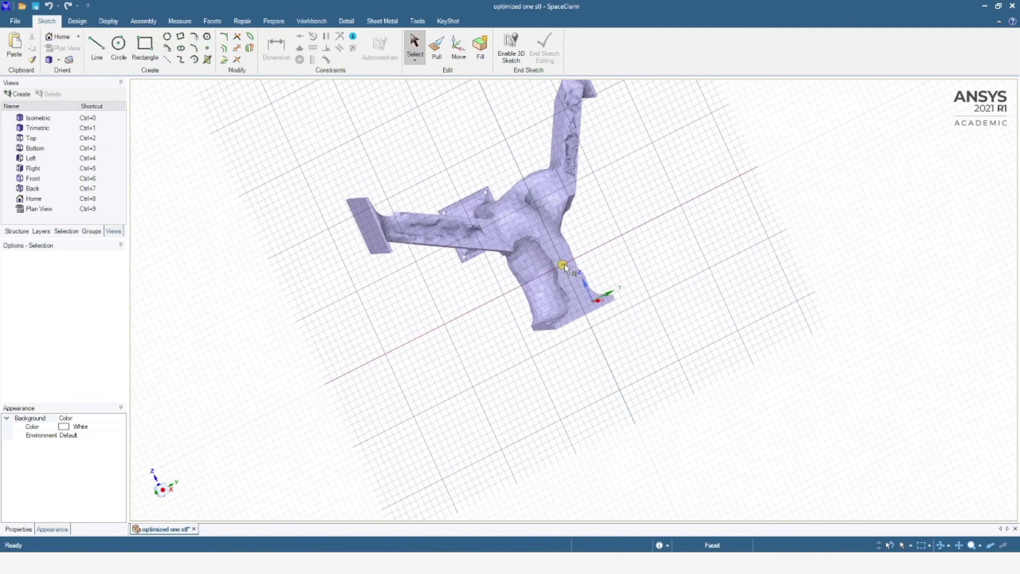
click(563, 265)
click(583, 509)
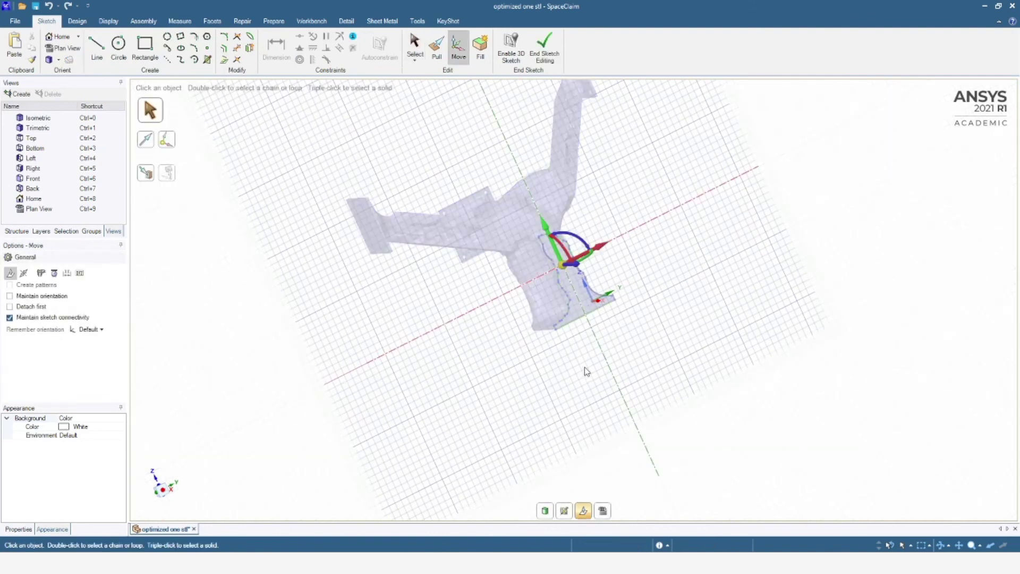
middle_drag(621, 354, 608, 271)
mouse_move(594, 259)
mouse_down()
mouse_move(549, 260)
mouse_move(566, 257)
mouse_up()
click(604, 512)
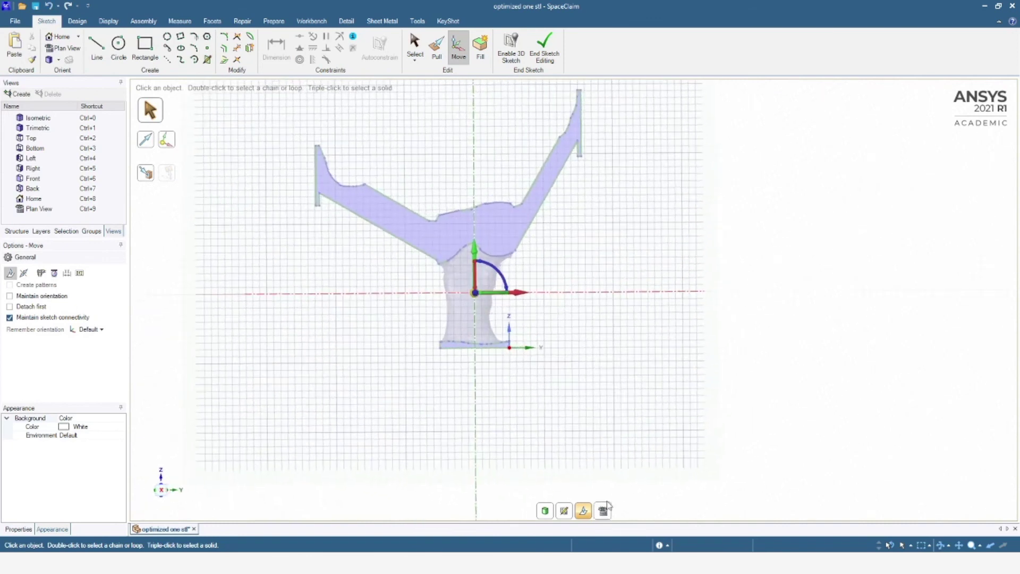
key(l)
click(317, 146)
- Trace lines along the bracket's upper edge and up the right arm's inner edge to its top
click(330, 159)
click(345, 186)
click(363, 183)
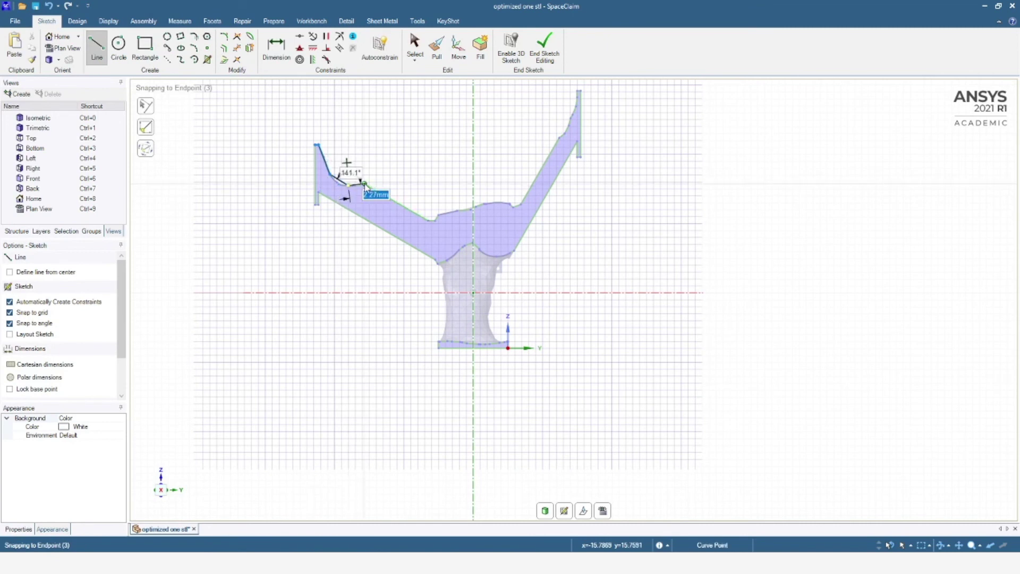
click(429, 221)
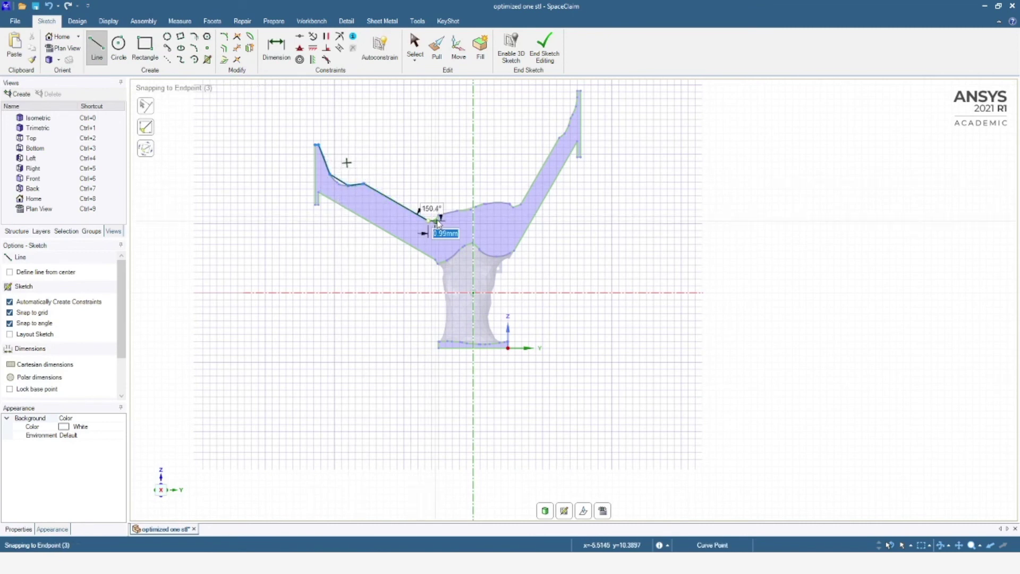
click(484, 203)
click(512, 206)
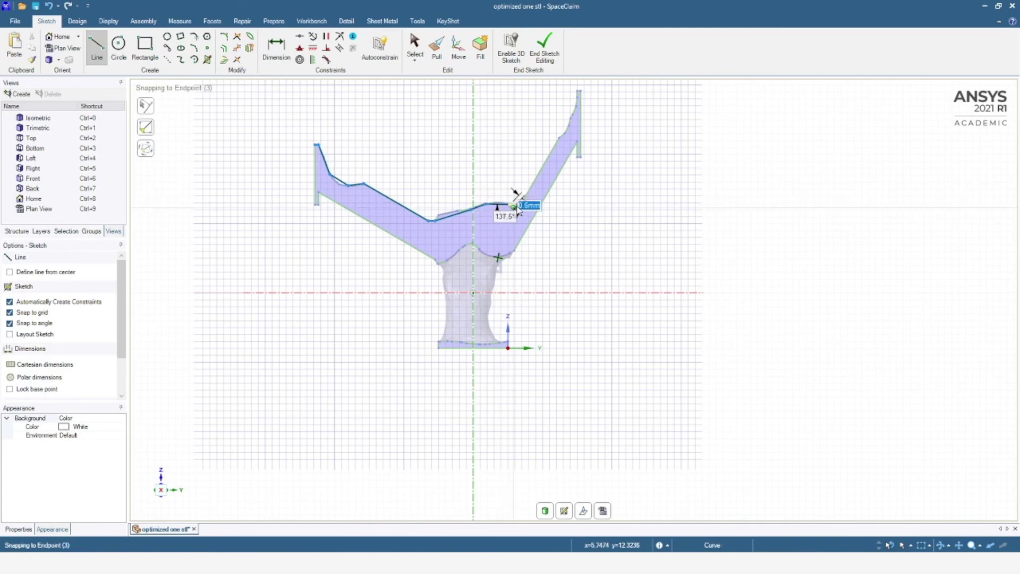
click(521, 204)
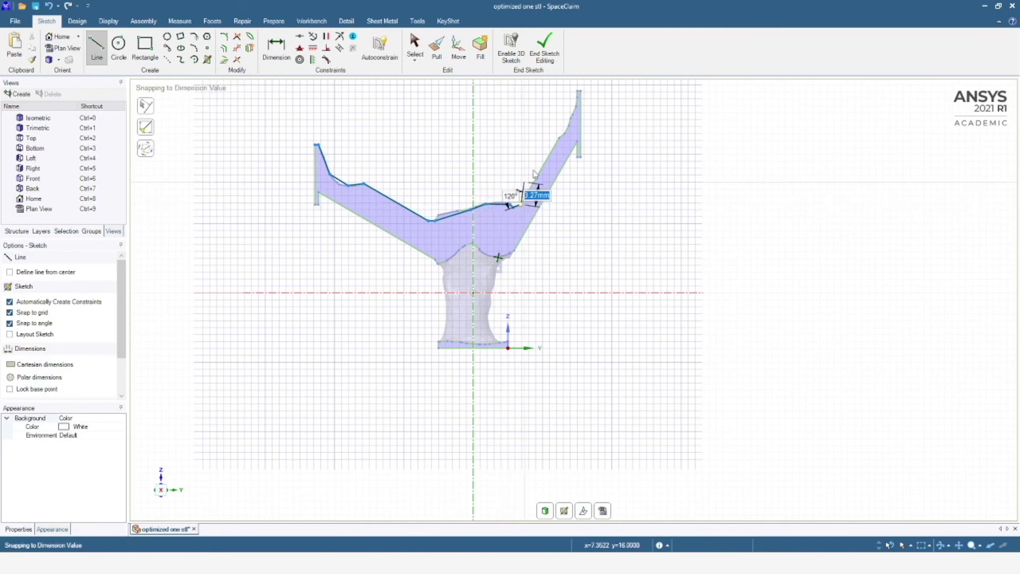
click(560, 138)
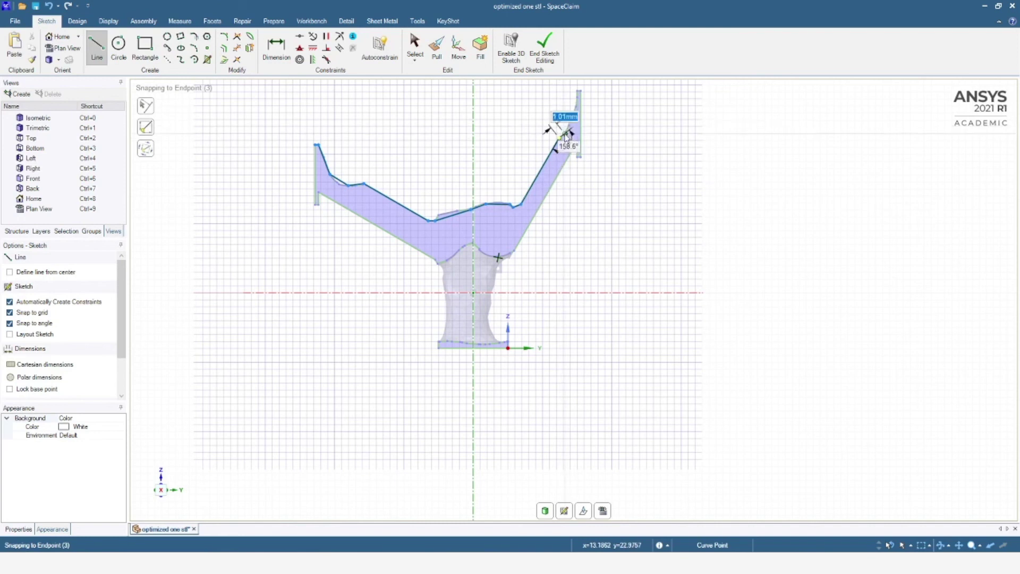
click(569, 122)
click(576, 92)
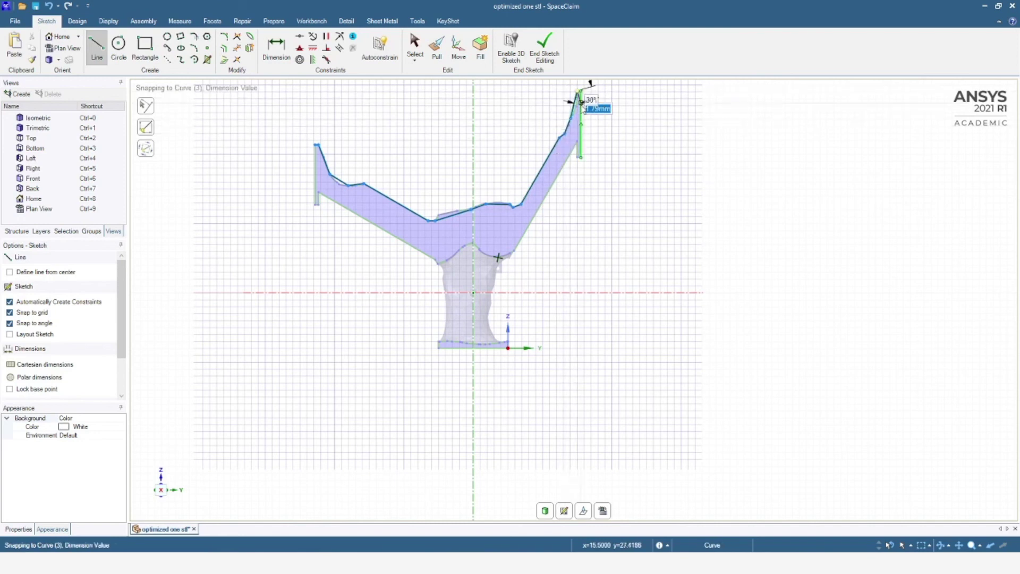
- Continue the outline down the right arm's end tab, outer edge, bottom edge and around the neck
scroll(583, 90, up, 3)
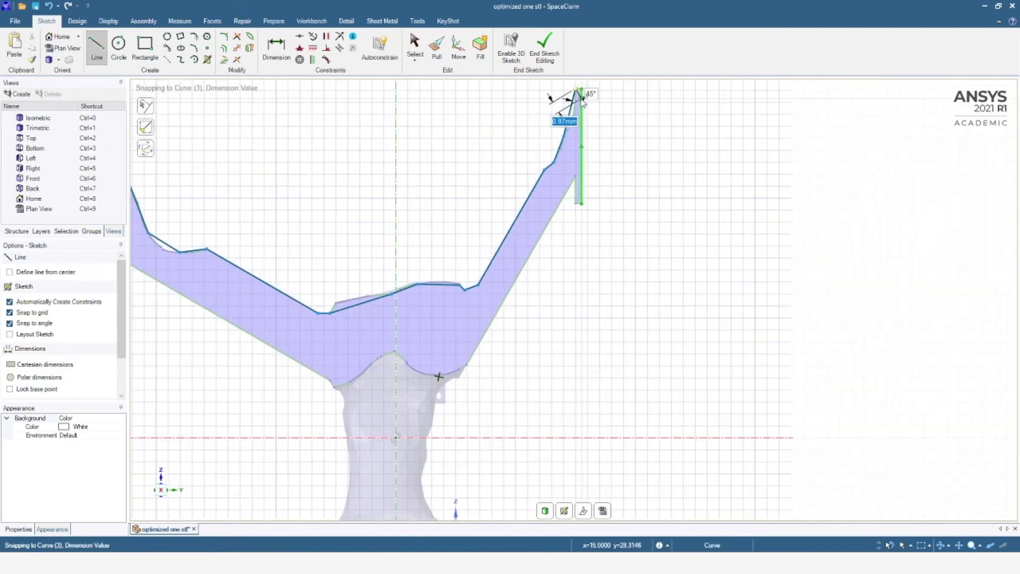
click(579, 204)
click(575, 205)
click(575, 177)
click(456, 372)
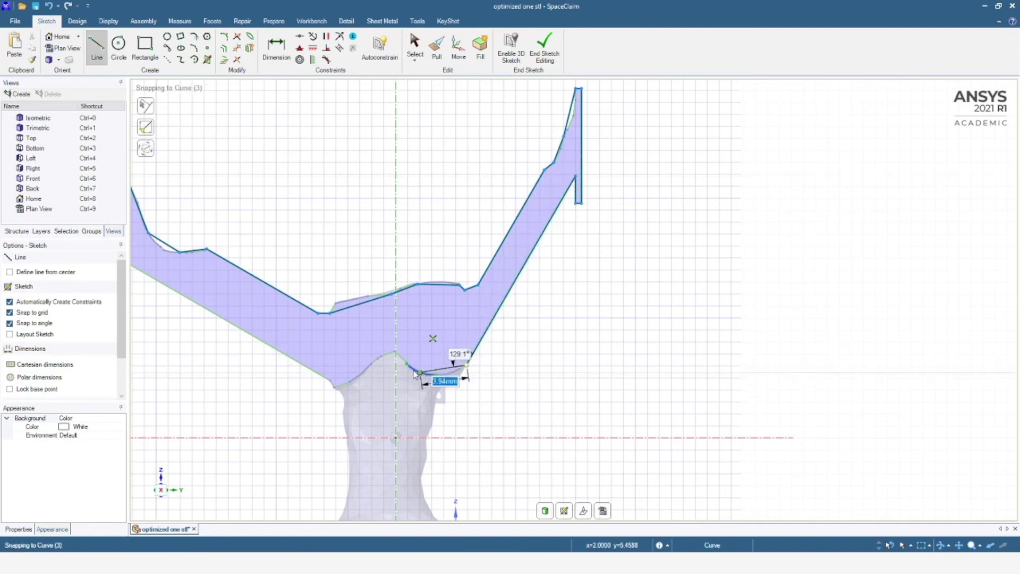
click(437, 376)
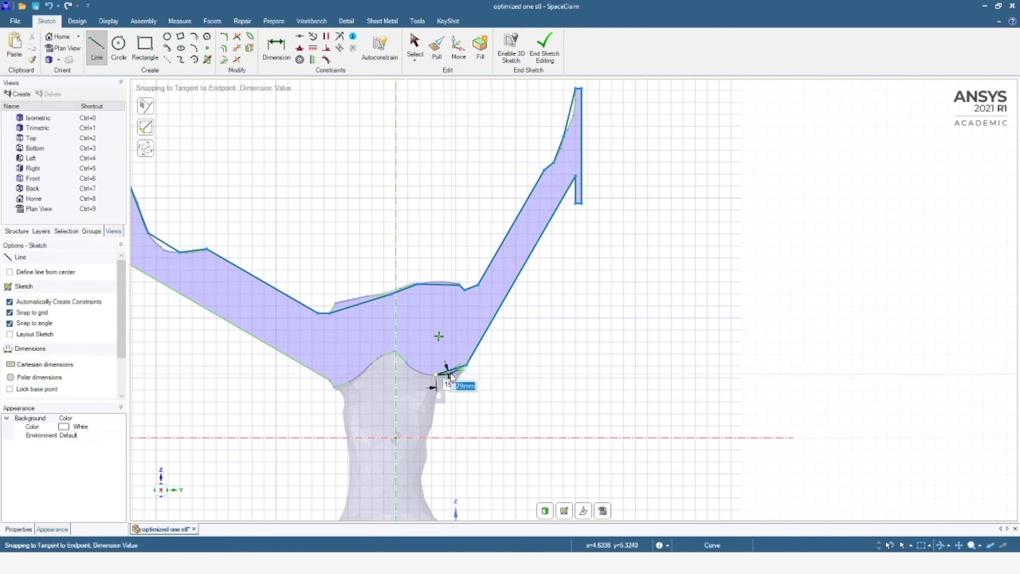
click(451, 374)
click(436, 374)
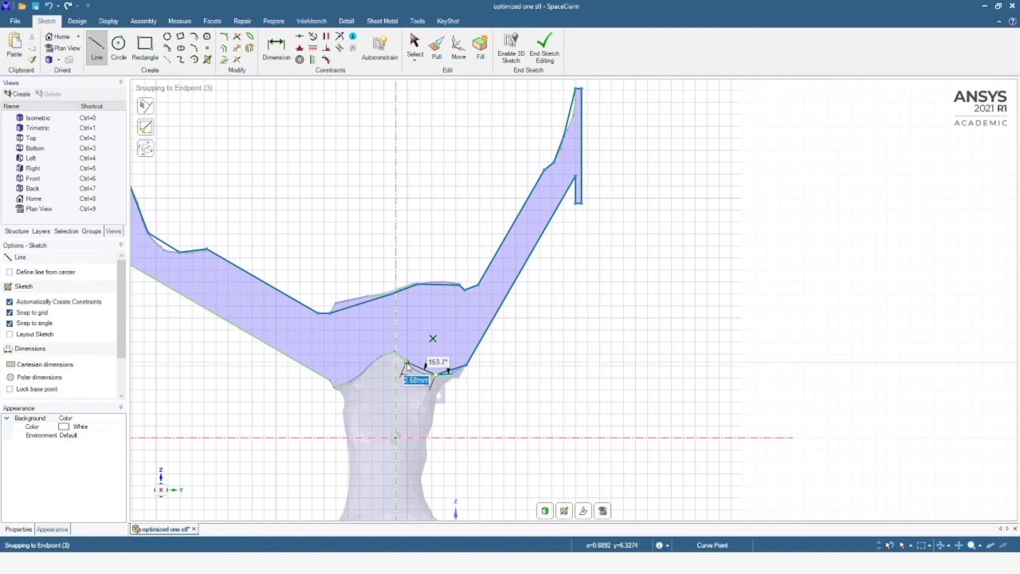
click(395, 351)
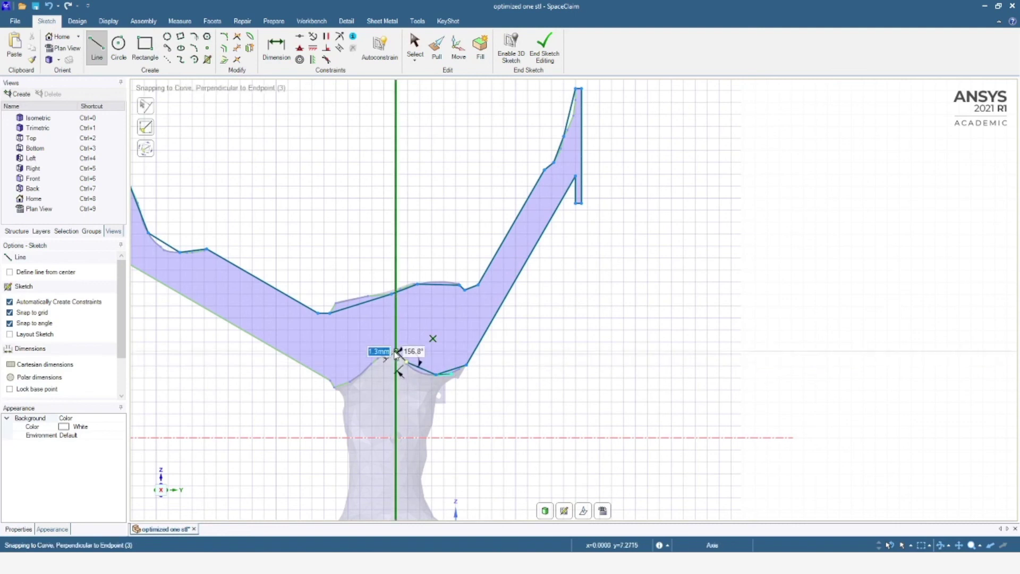
click(336, 385)
- Close the traced outline along the left arm's lower edge back at its starting point
scroll(275, 365, down, 2)
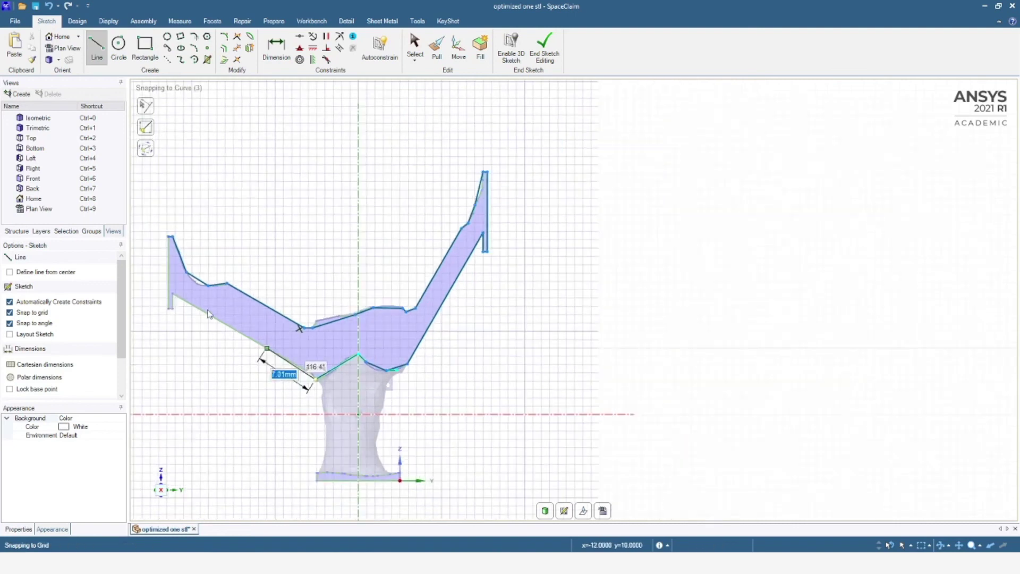
click(172, 296)
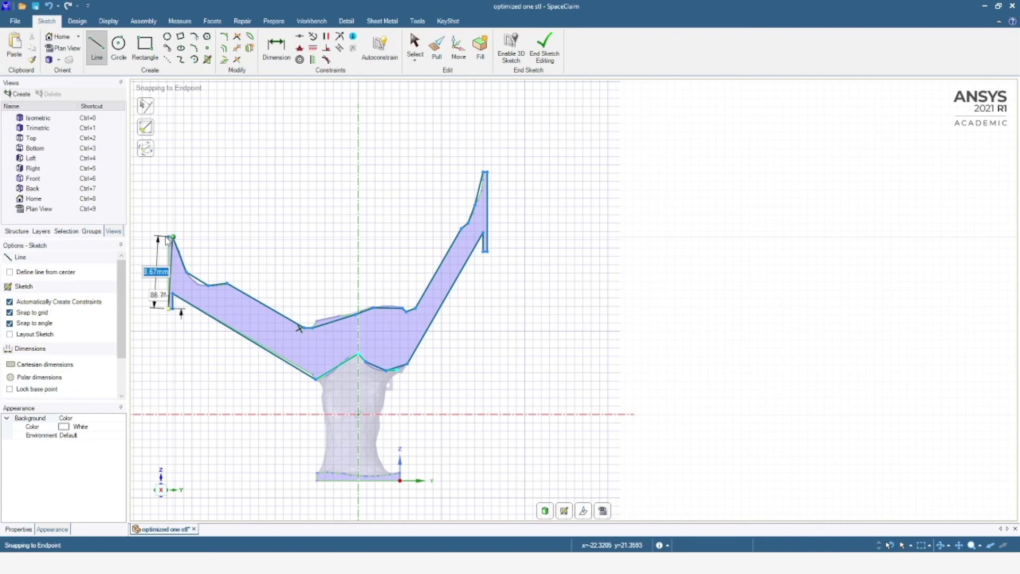
scroll(167, 240, up, 2)
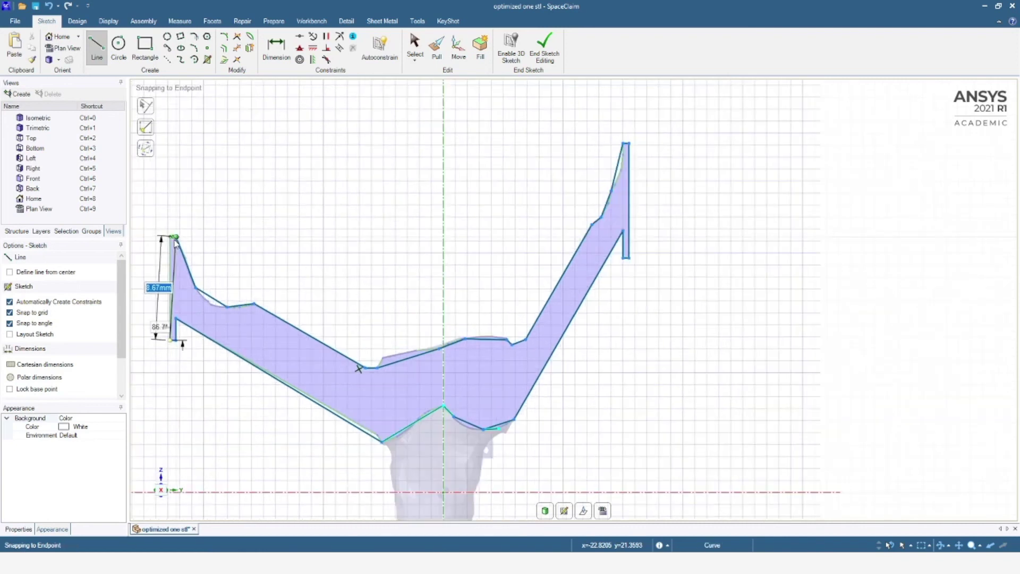
click(175, 239)
key(Escape)
key(Escape)
- Draw a closed 10 mm by 0.94 mm rectangle over the mesh's base plate
scroll(470, 406, down, 3)
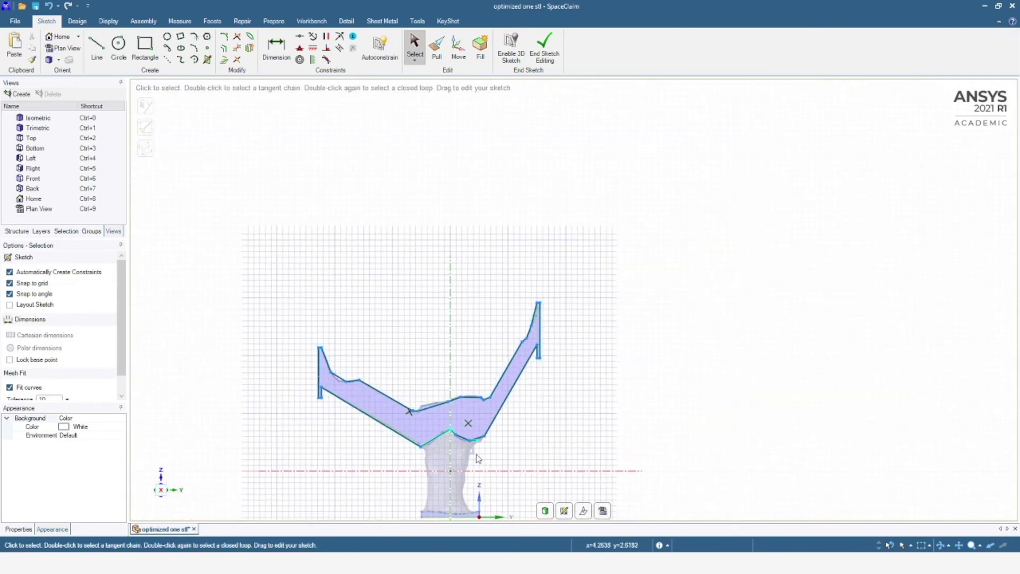
ctrl+scroll(462, 457, down, 2)
scroll(486, 332, up, 4)
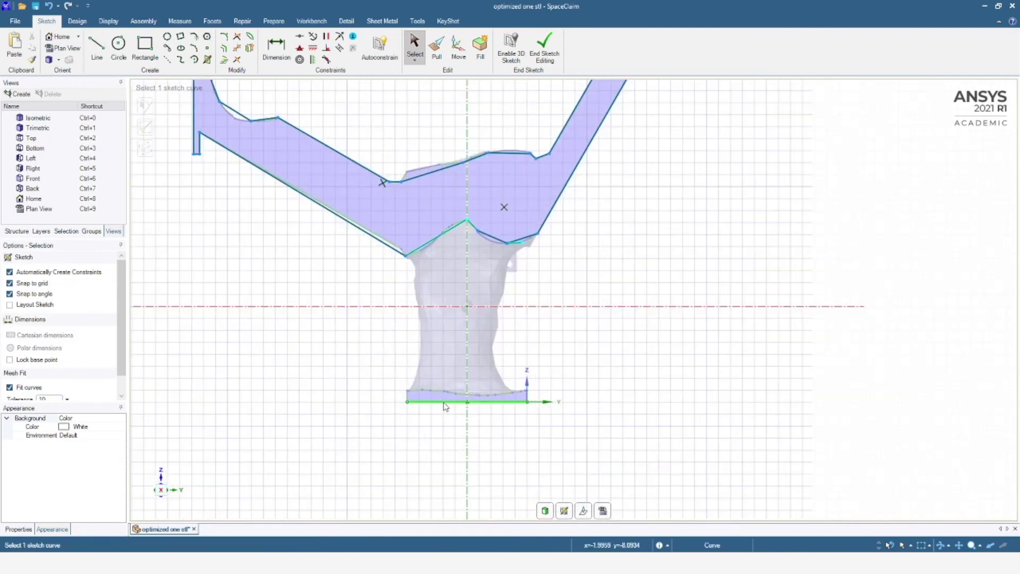
key(l)
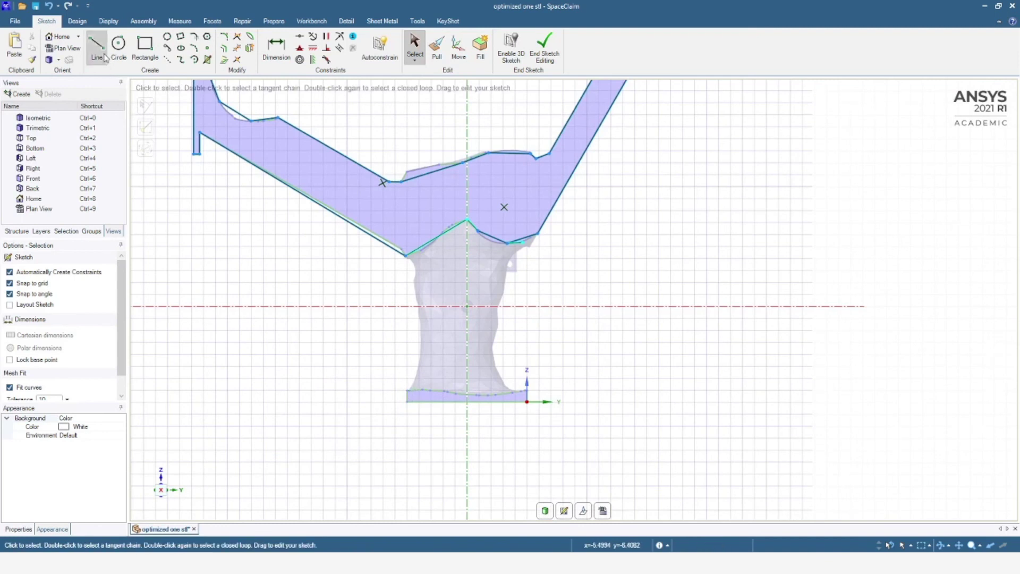
click(407, 393)
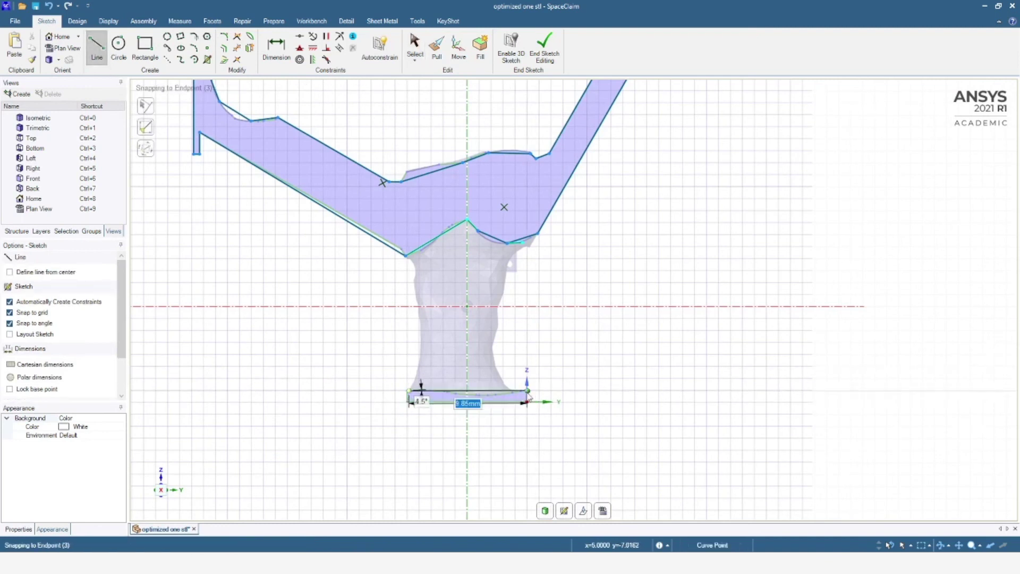
click(527, 392)
click(527, 402)
click(407, 403)
scroll(407, 393, up, 3)
scroll(407, 395, up, 3)
click(405, 394)
key(Escape)
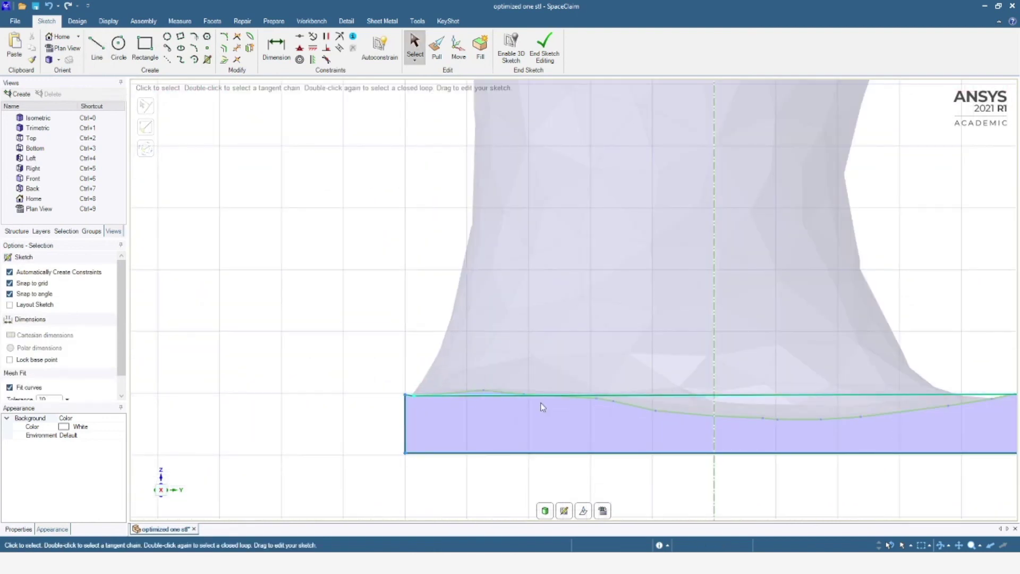
- Switch the side panel to the Structure tree, then to the Layers list
scroll(540, 404, down, 6)
scroll(581, 404, down, 3)
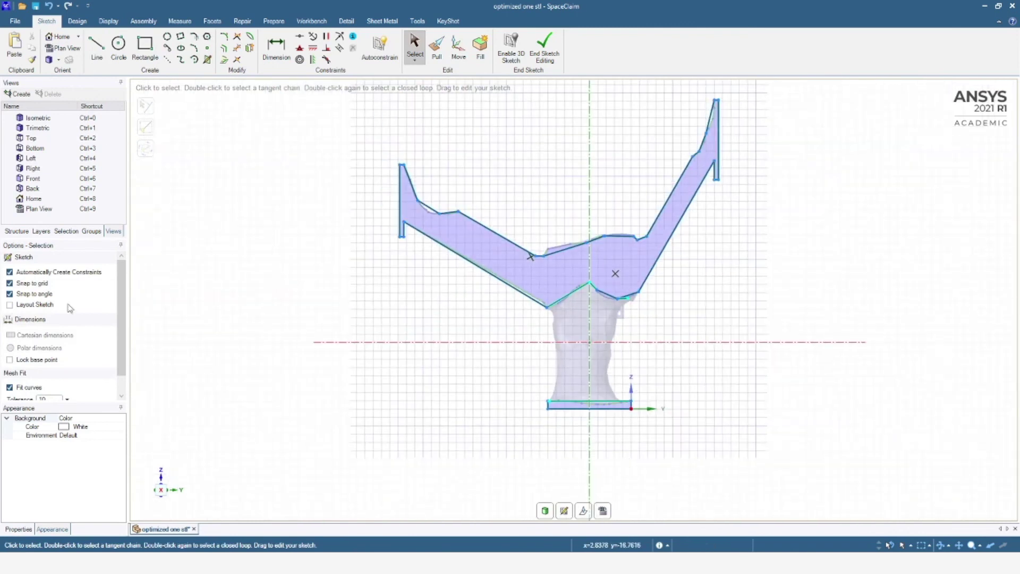
click(16, 231)
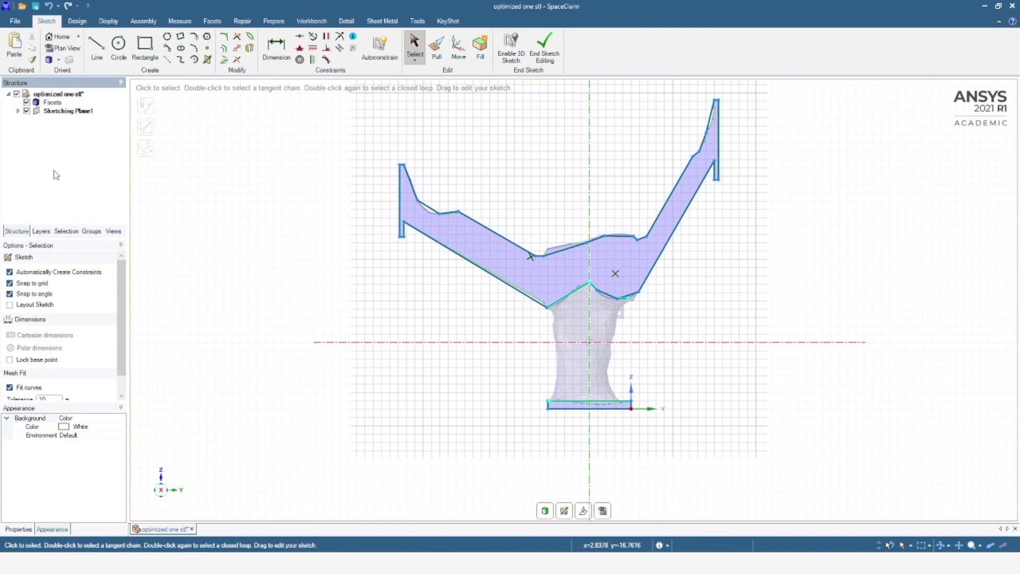
click(41, 231)
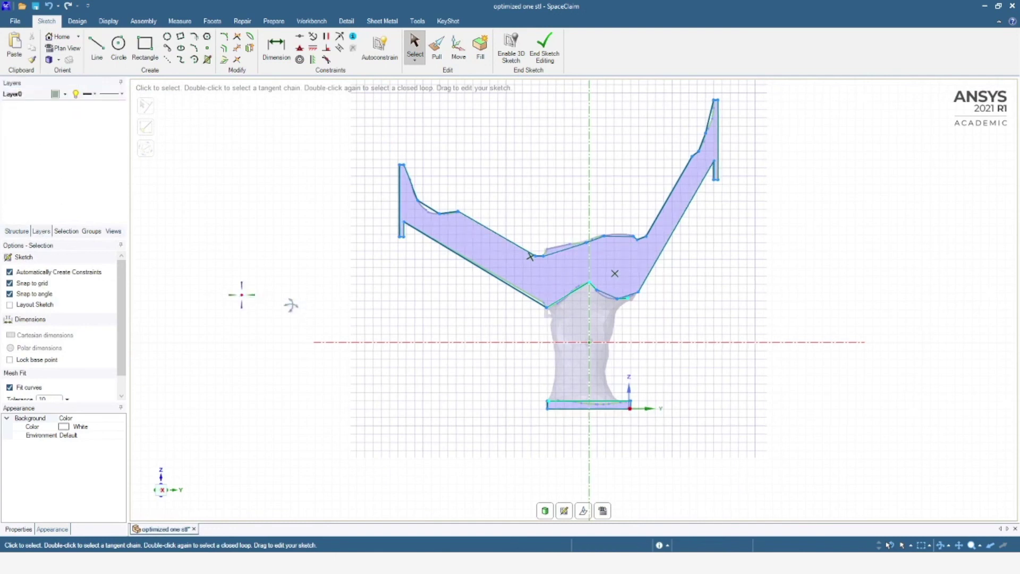
- Hide the STL facets and pull the bracket arm profile into a 7.87 mm solid
middle_drag(295, 306, 335, 313)
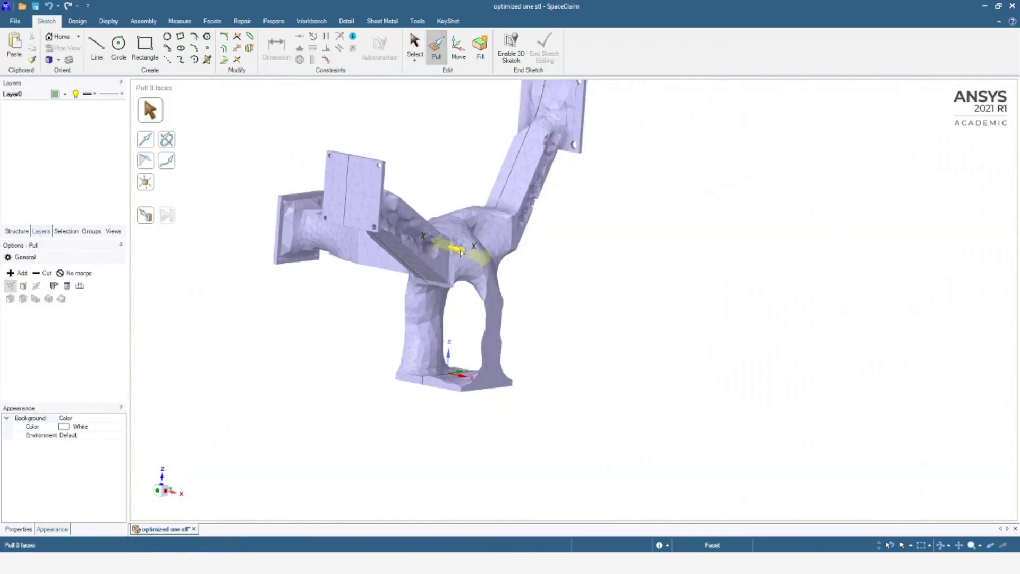
click(17, 231)
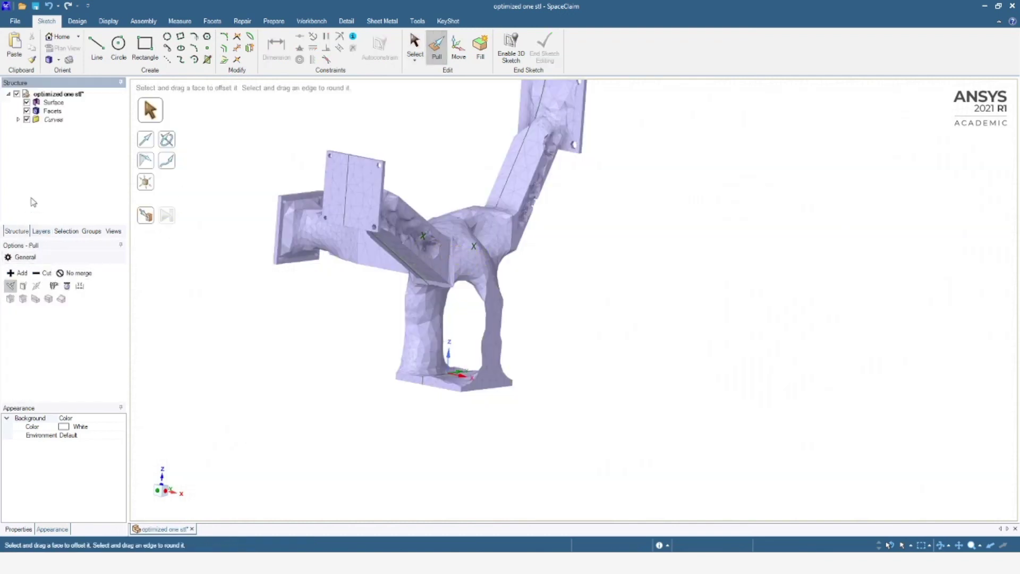
click(27, 111)
click(460, 228)
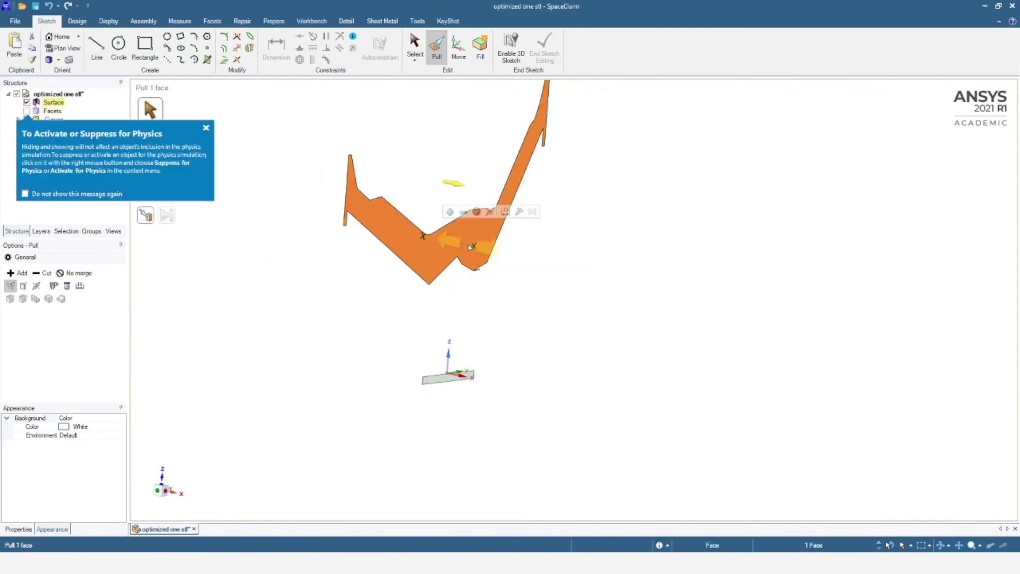
drag(461, 188, 513, 209)
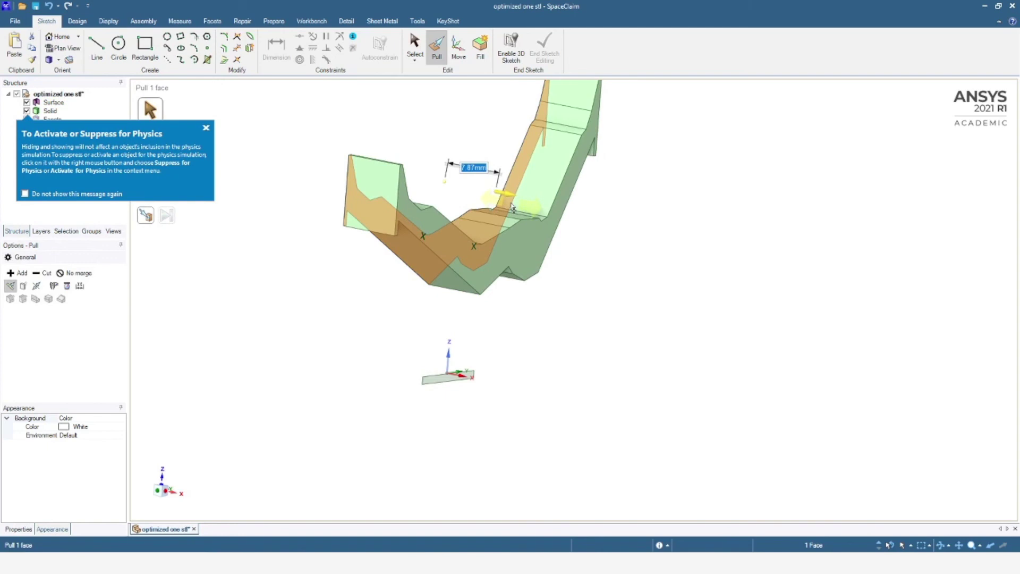
- Pull the small base rectangle into a 6.88 mm slab
click(460, 380)
drag(460, 380, 504, 295)
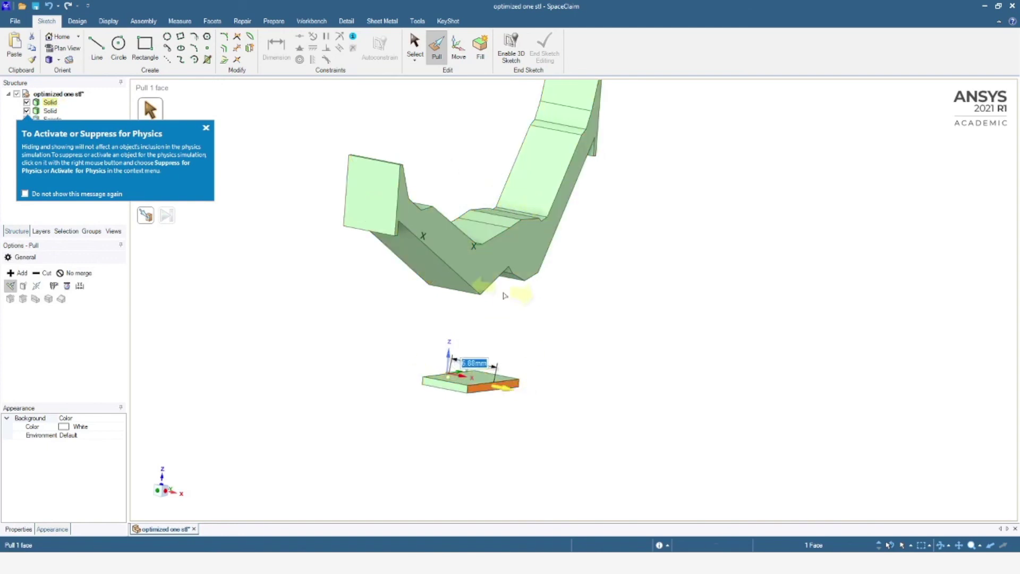
click(210, 131)
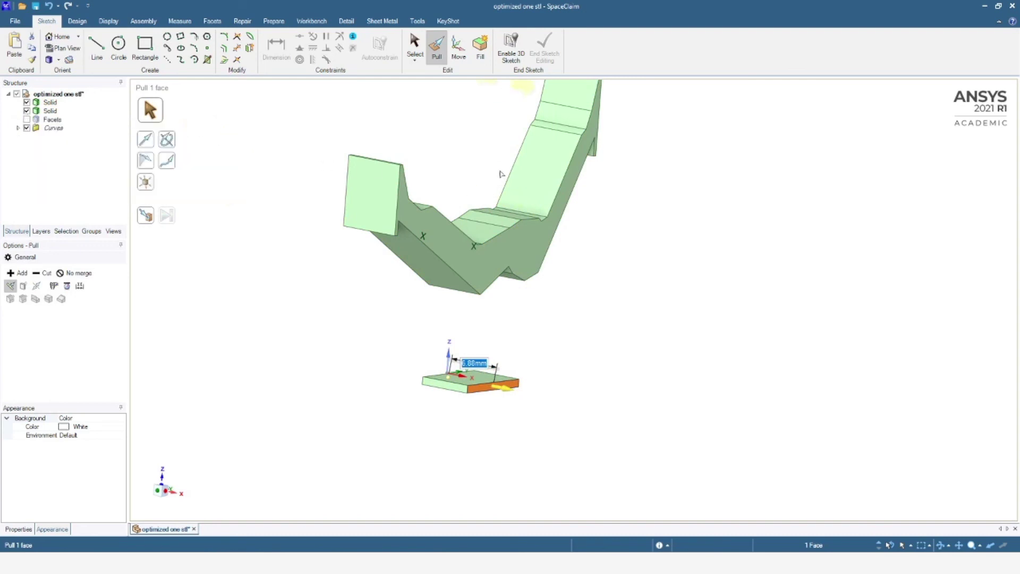
- Show the facets again and pull the upper block's side face outward to meet them
middle_drag(518, 231, 531, 239)
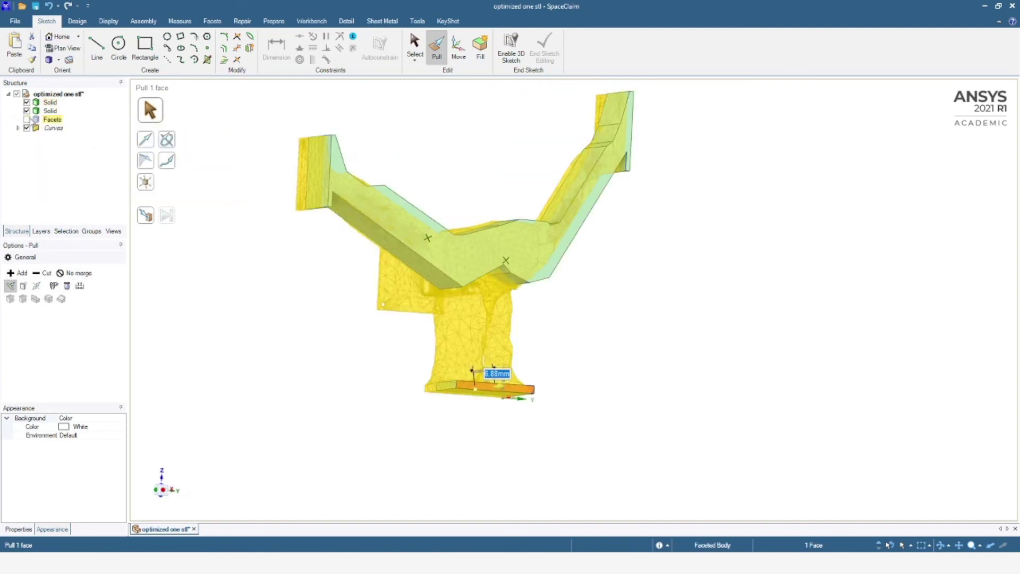
click(26, 119)
middle_drag(510, 329, 555, 340)
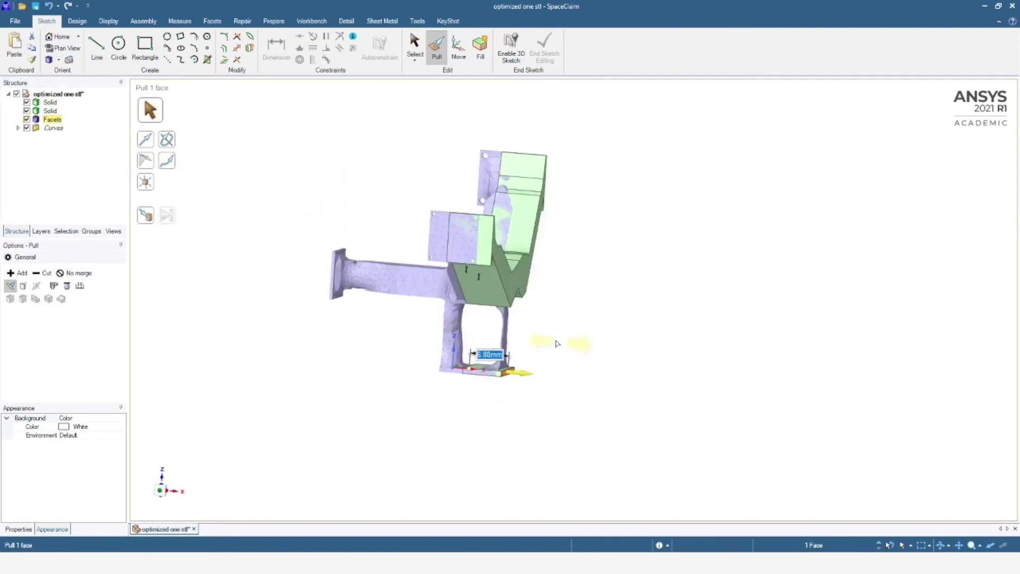
click(531, 250)
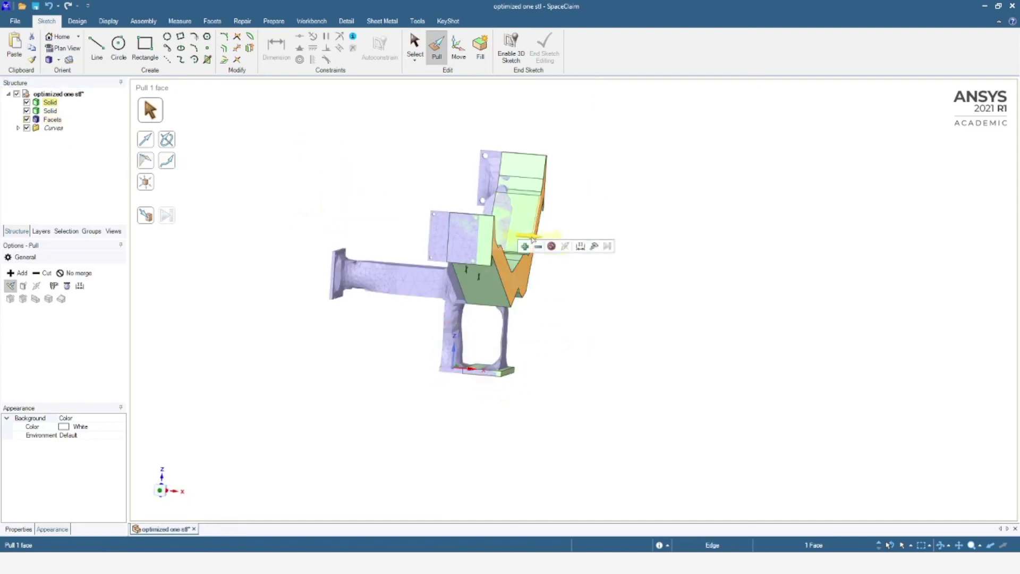
drag(530, 236, 508, 234)
middle_drag(565, 327, 547, 349)
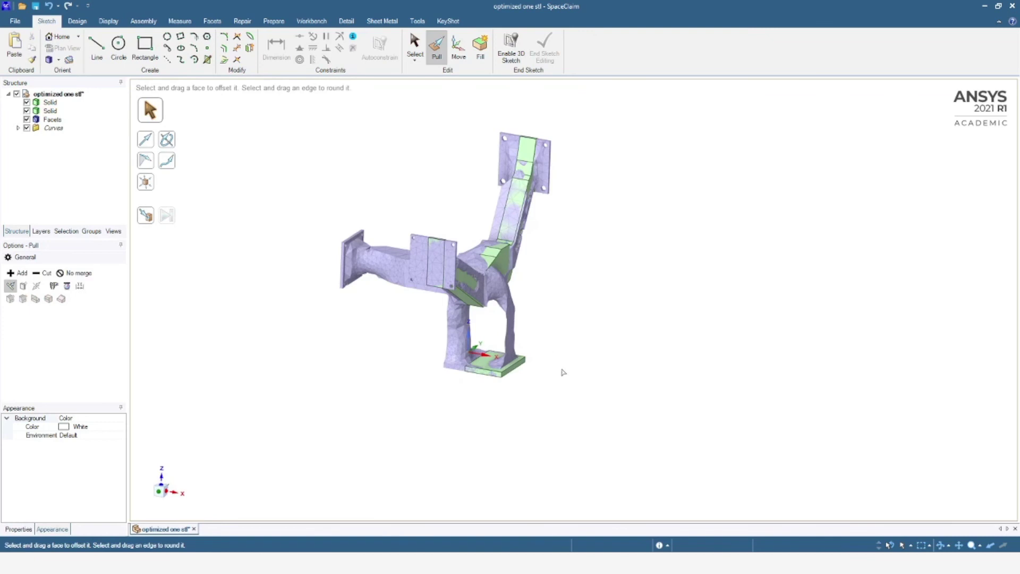
- Orbit the nearly finished blocky bracket to inspect its ribs and mounting plates over the facets
scroll(563, 372, up, 2)
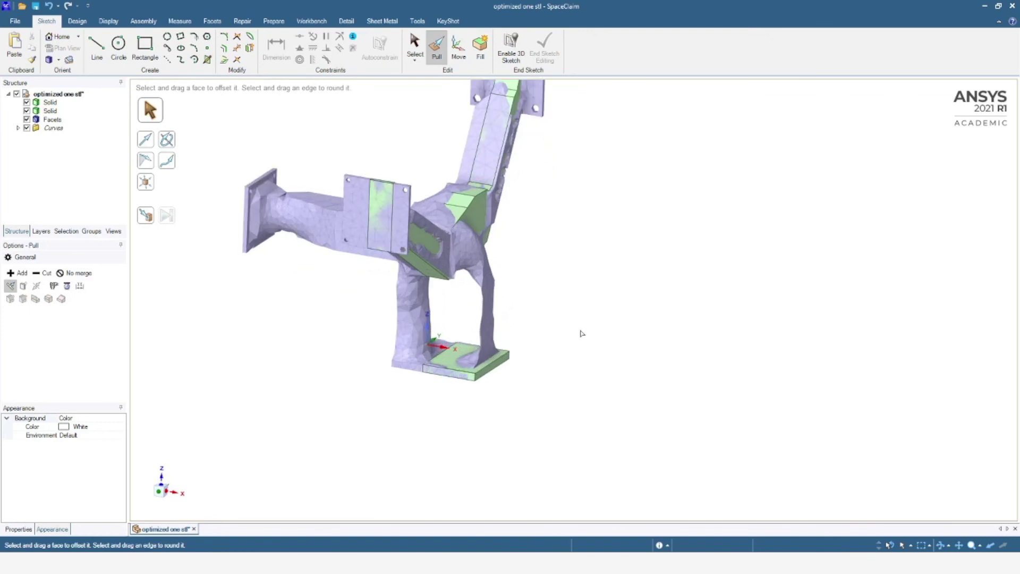
middle_drag(530, 313, 564, 249)
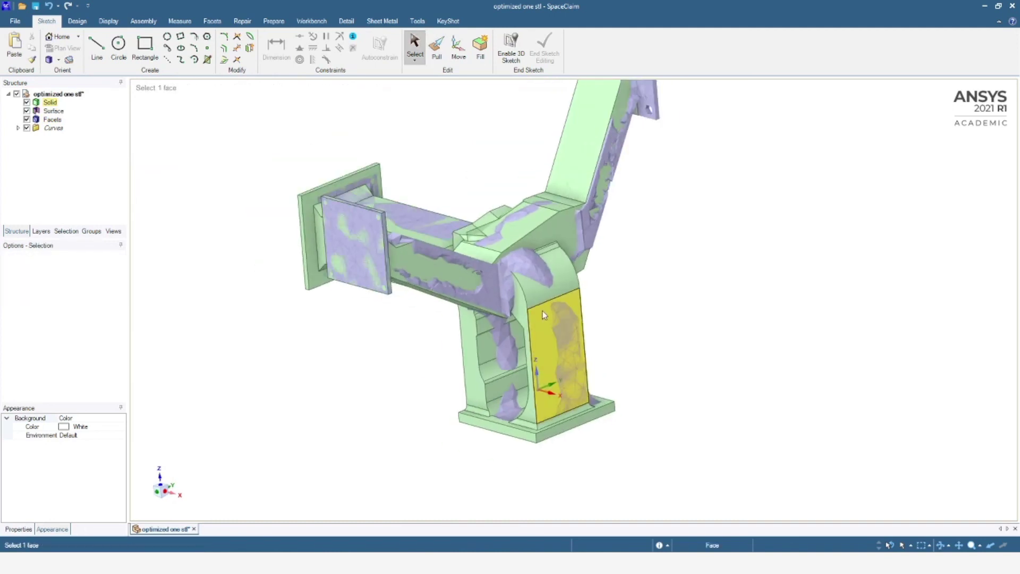
middle_drag(542, 311, 499, 208)
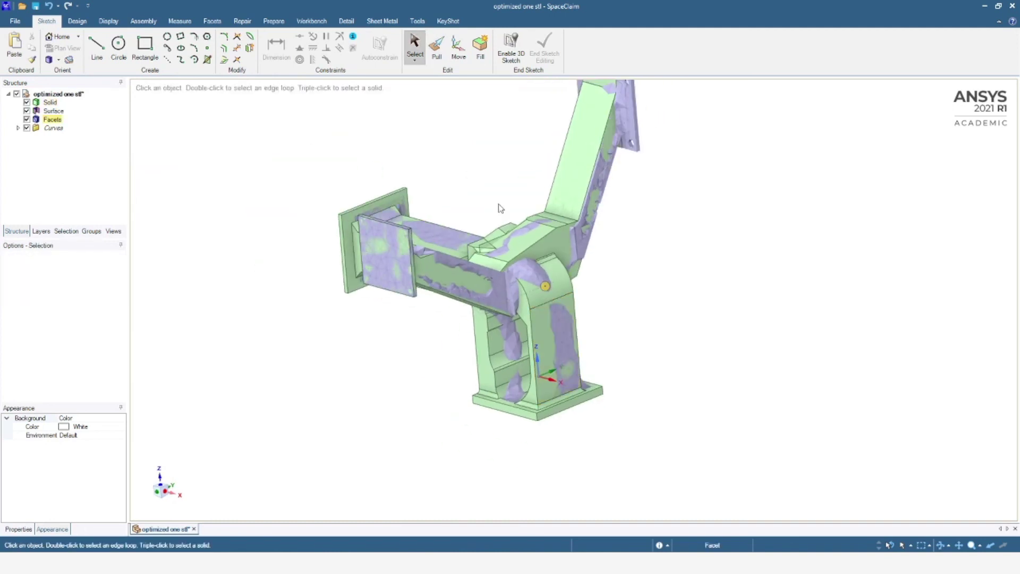
- Hide the facets and inspect the rebuilt solid's faces from a near-front angle
click(26, 119)
click(541, 287)
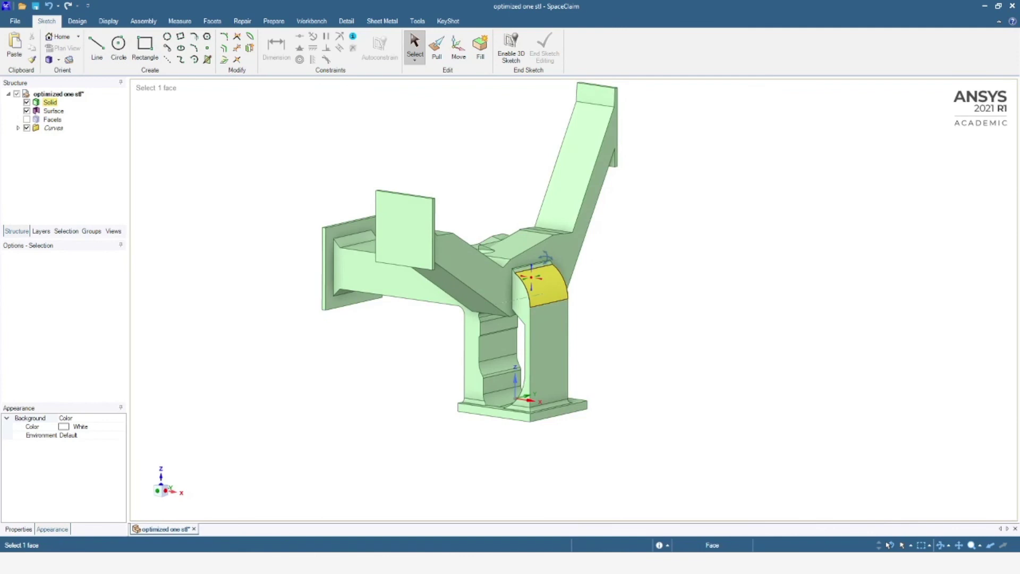
click(597, 251)
mouse_move(599, 221)
middle_down()
mouse_move(609, 249)
mouse_move(445, 243)
mouse_move(754, 219)
mouse_move(670, 184)
mouse_move(760, 214)
mouse_move(720, 223)
mouse_move(659, 204)
mouse_move(683, 212)
mouse_move(672, 219)
middle_up()
click(660, 223)
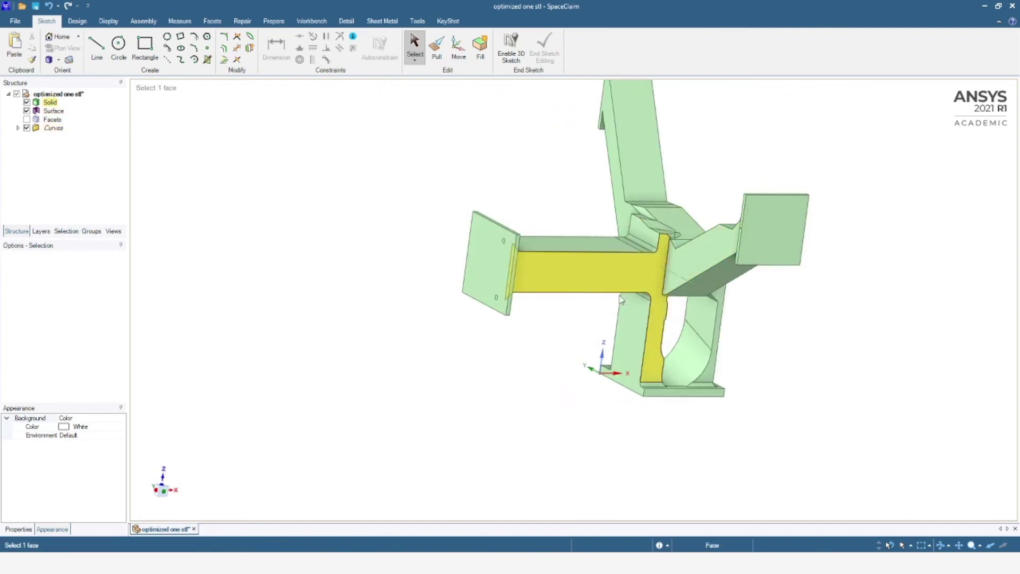
scroll(711, 338, up, 3)
middle_drag(719, 336, 747, 250)
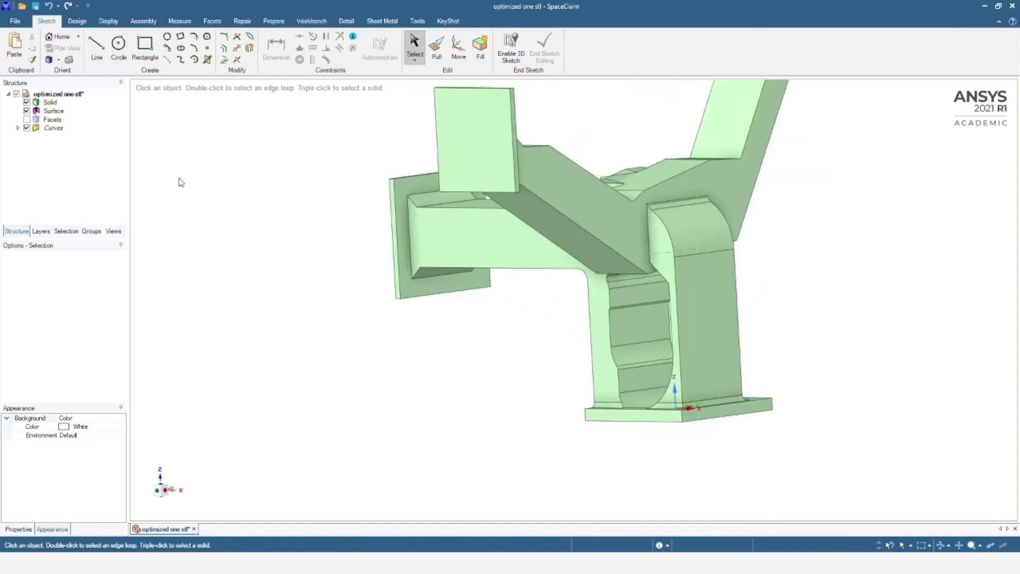
- Show only the facets, then select and delete the leftover Surface body
click(26, 119)
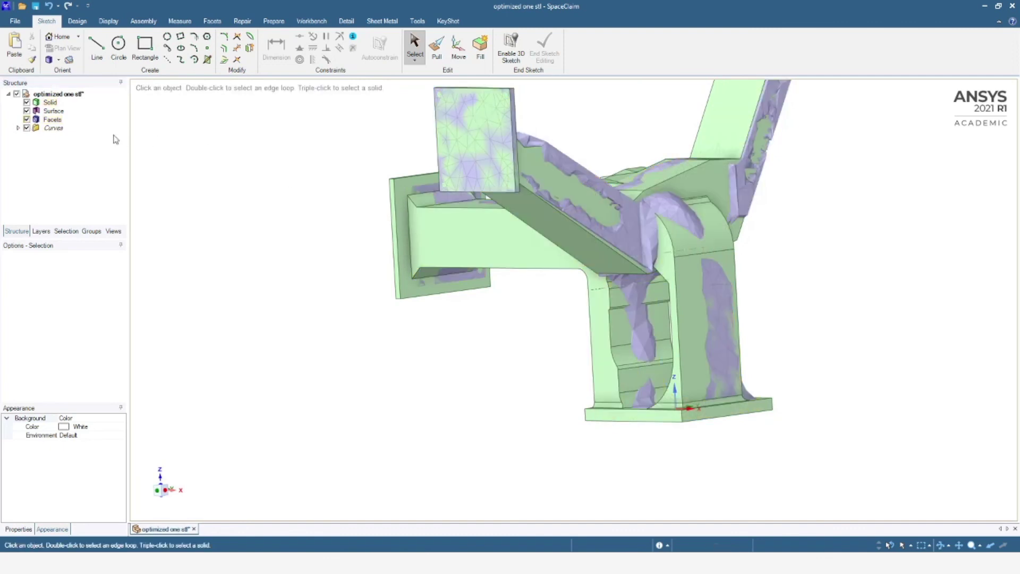
click(26, 102)
middle_drag(622, 295, 584, 340)
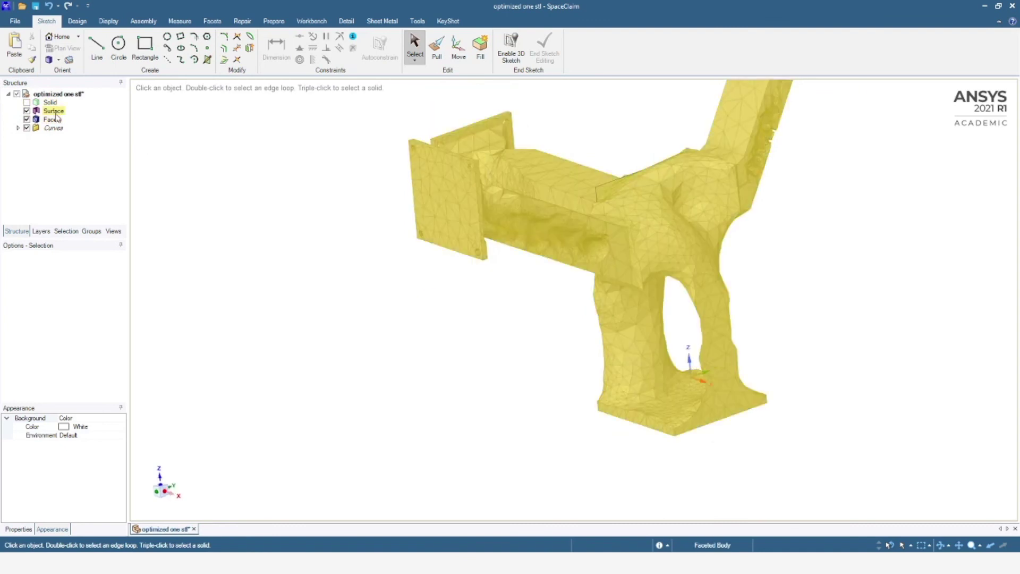
click(53, 110)
key(Delete)
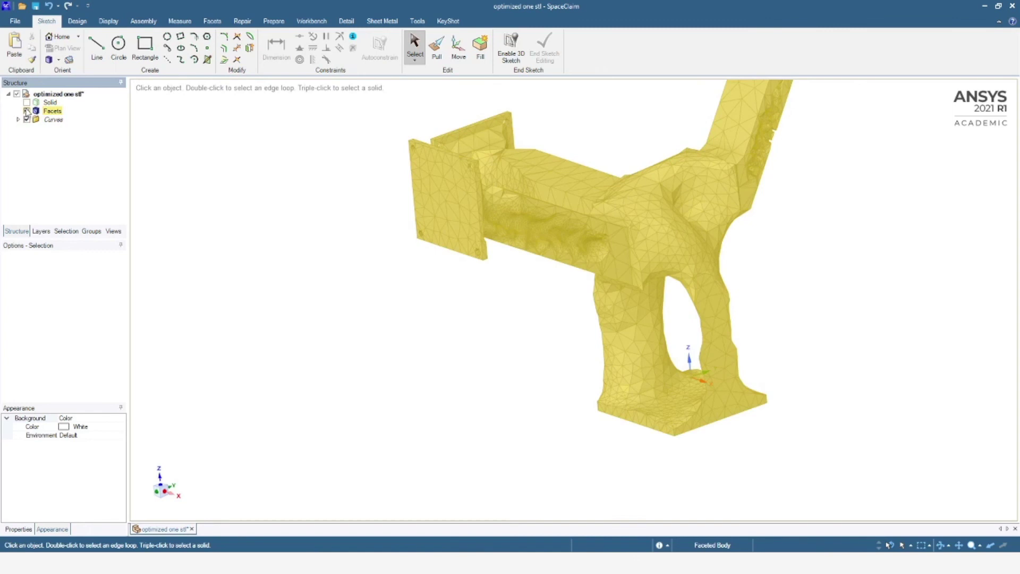
- Show only the solid bracket, check it in front and isometric views, and start Save As
click(26, 102)
click(26, 111)
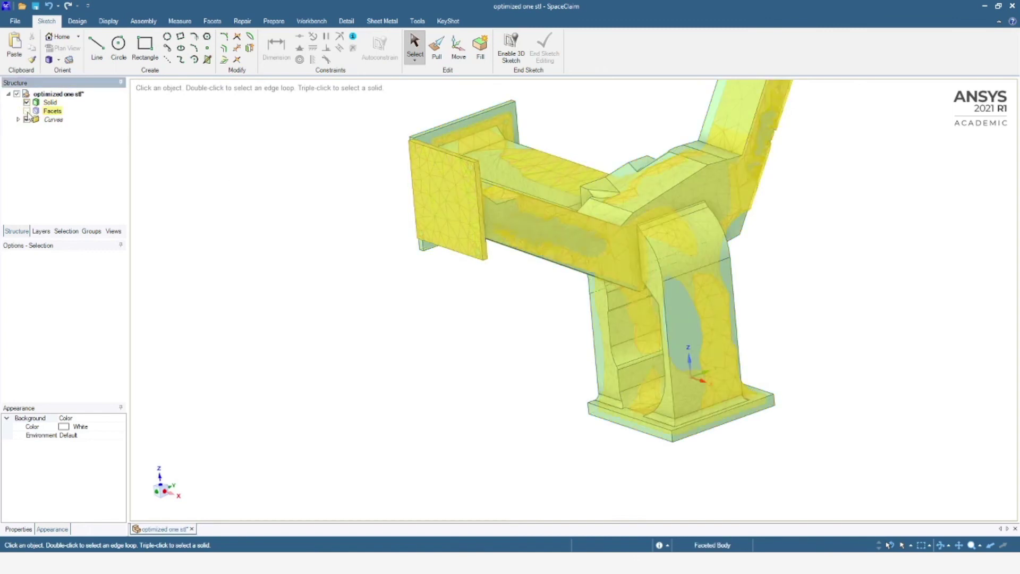
scroll(604, 279, down, 2)
scroll(612, 272, up, 2)
scroll(643, 250, down, 3)
key(h)
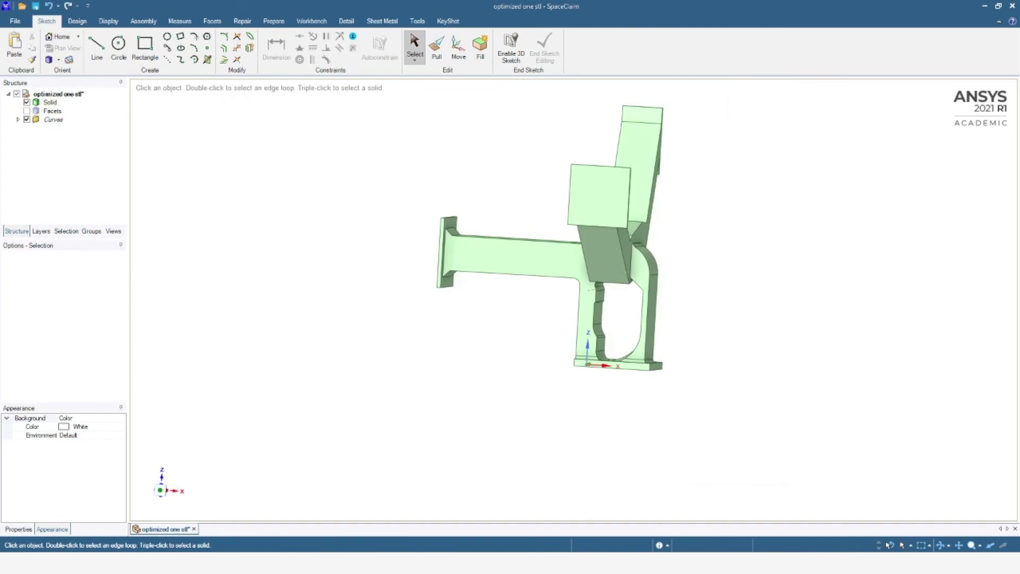
key(h)
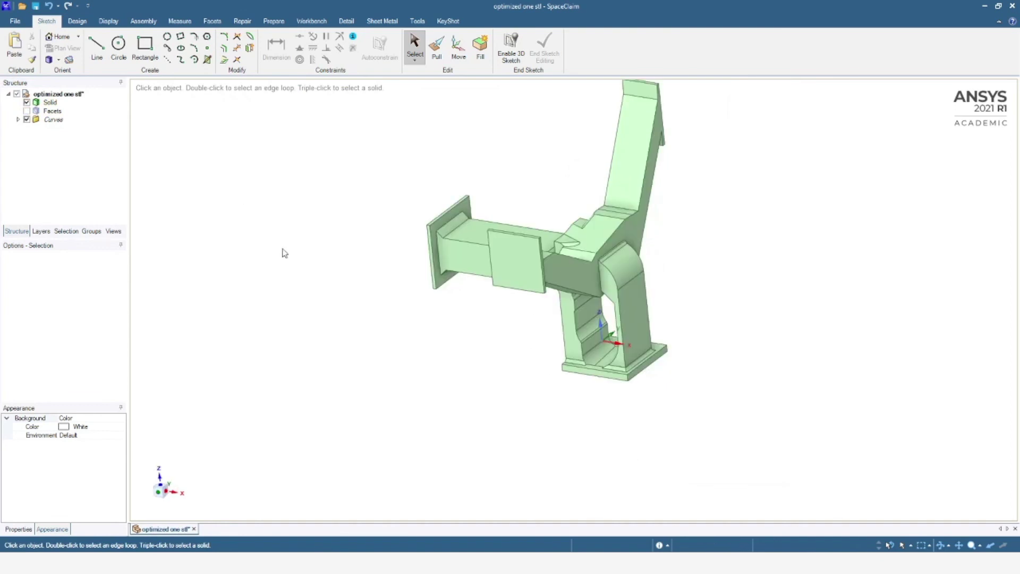
click(16, 21)
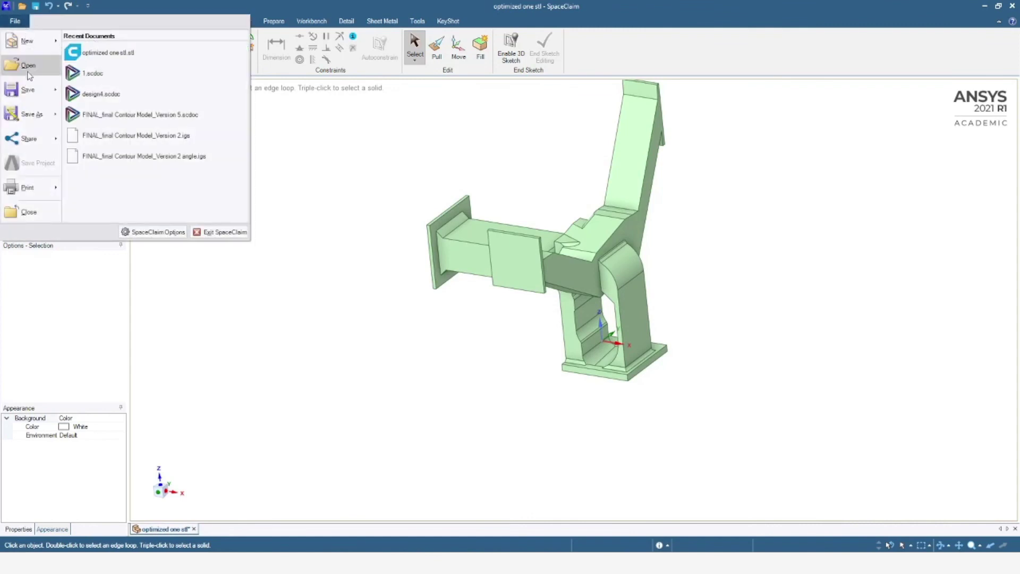
click(45, 117)
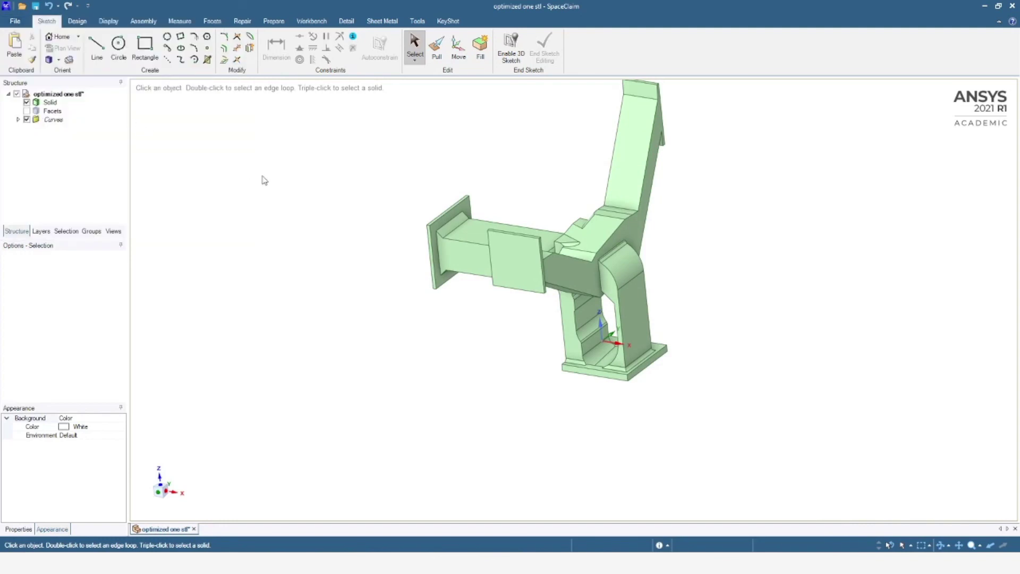
- Save the bracket as STL file 'stl of refurnished optimized design'
click(136, 477)
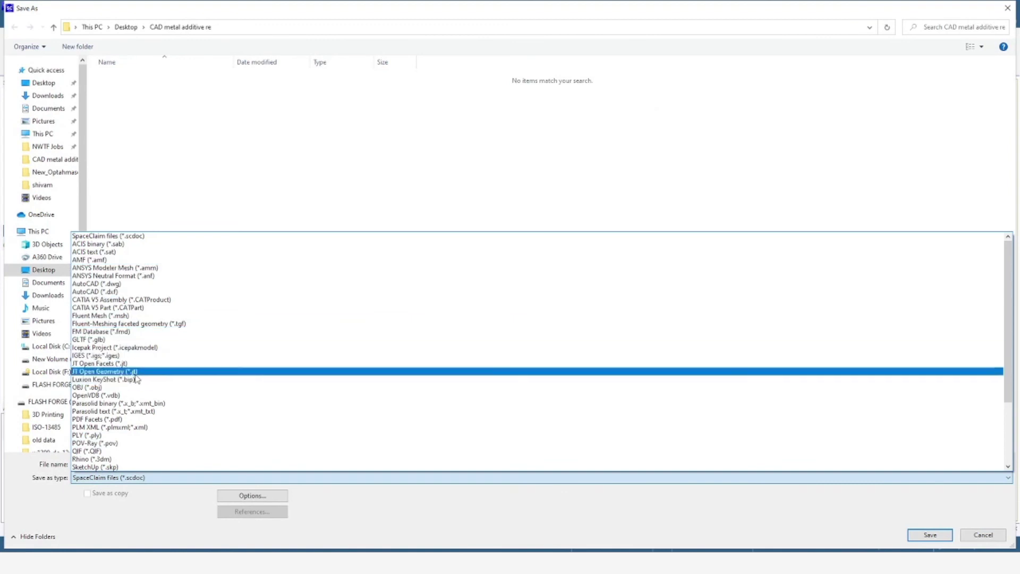
scroll(123, 372, down, 3)
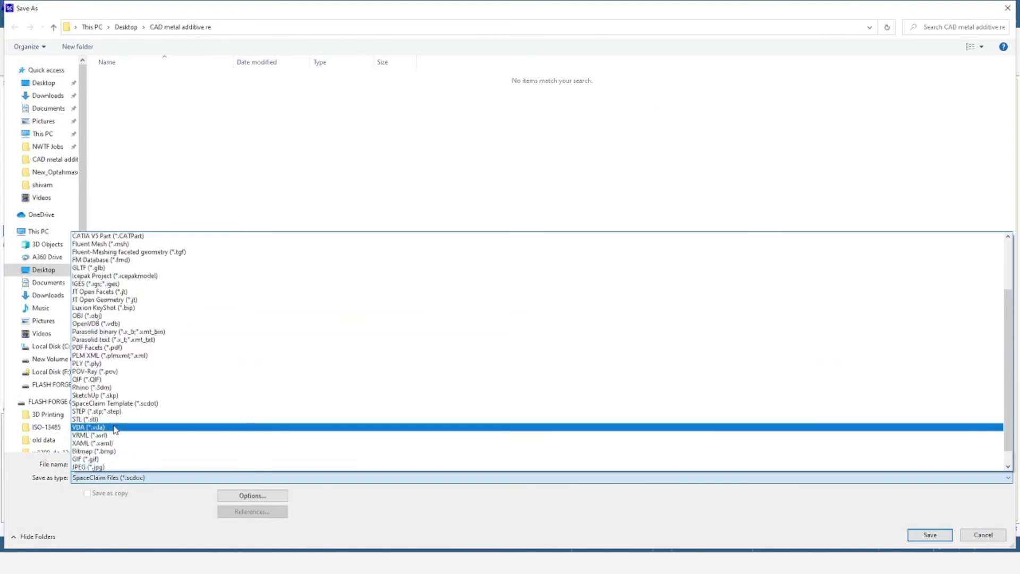
click(114, 419)
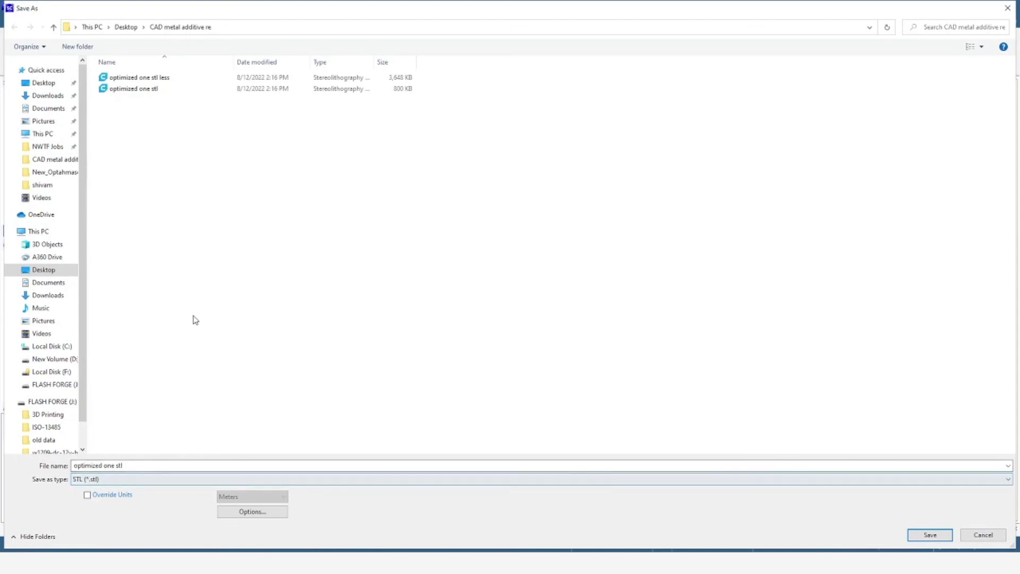
click(130, 466)
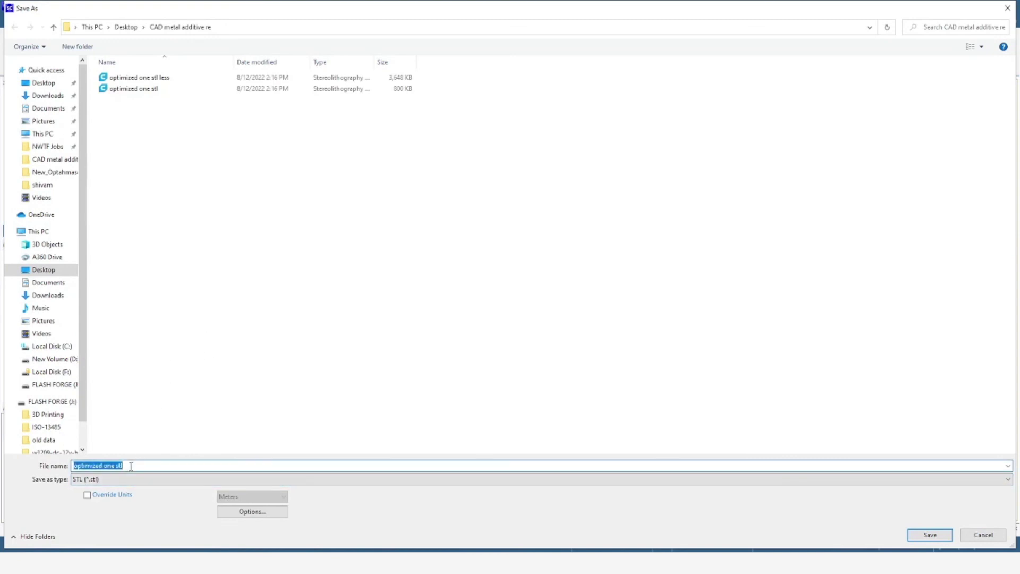
text(stl of refurnished)
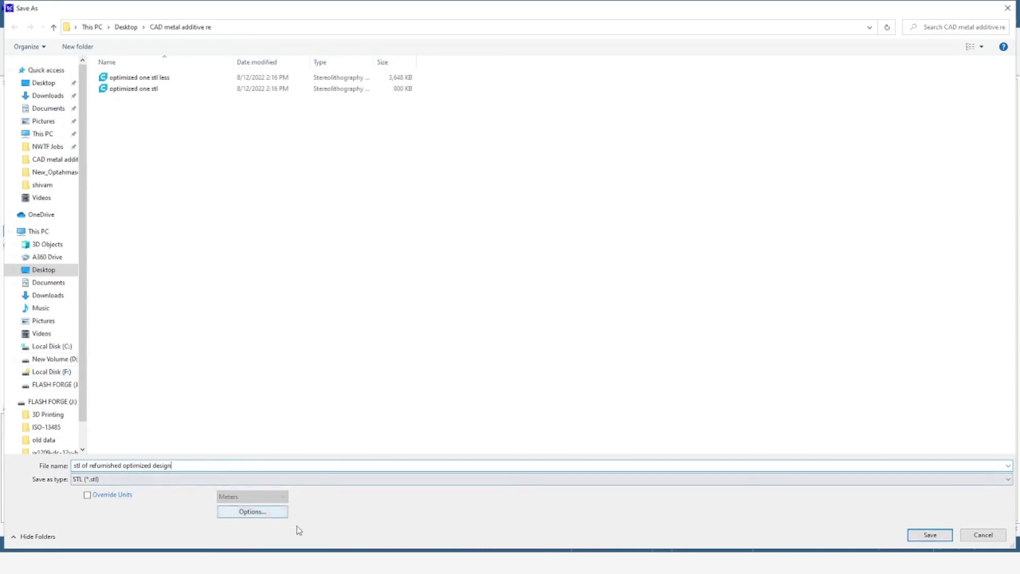
click(918, 537)
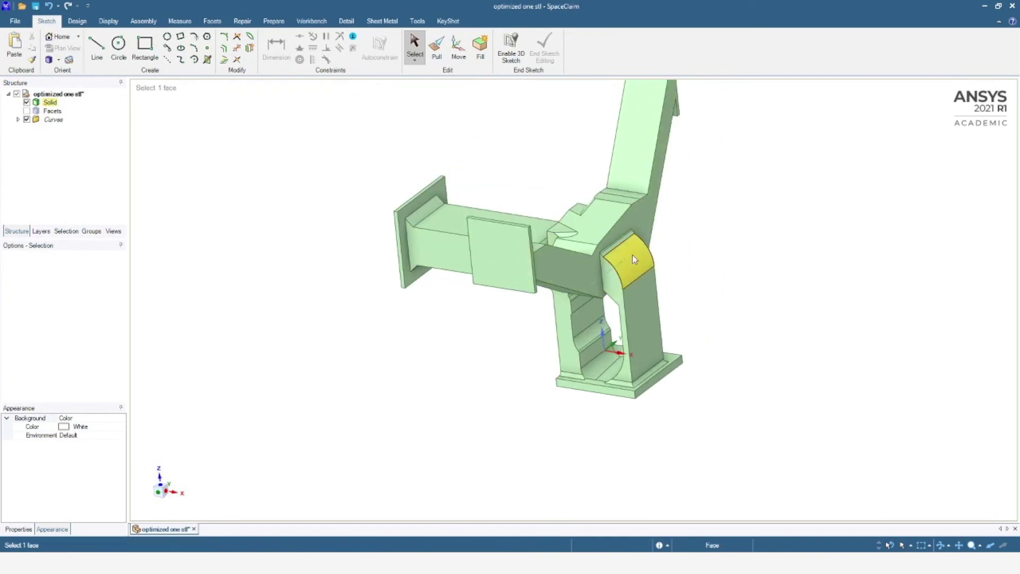
scroll(671, 227, down, 1)
scroll(700, 189, down, 1)
scroll(709, 171, up, 1)
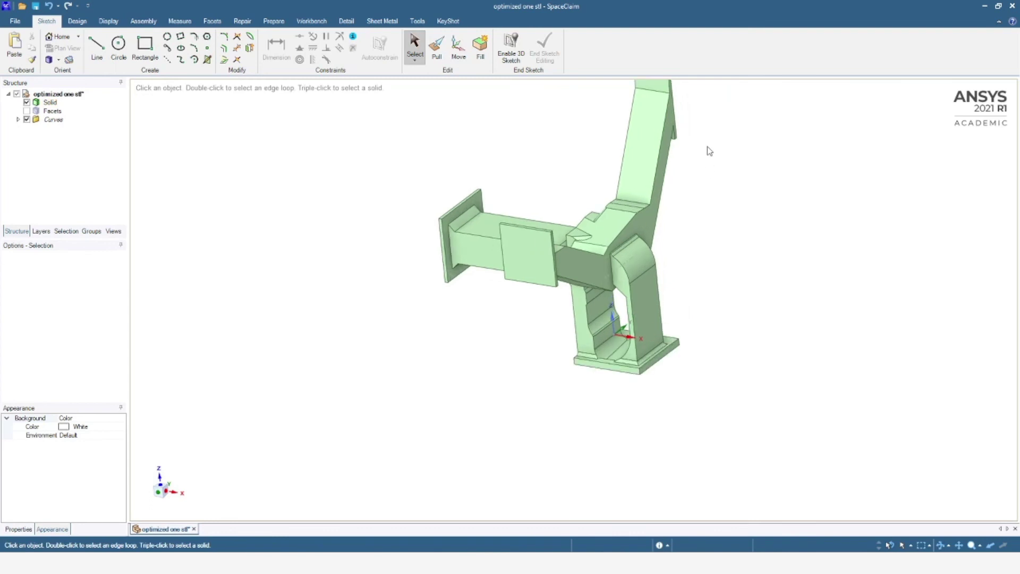